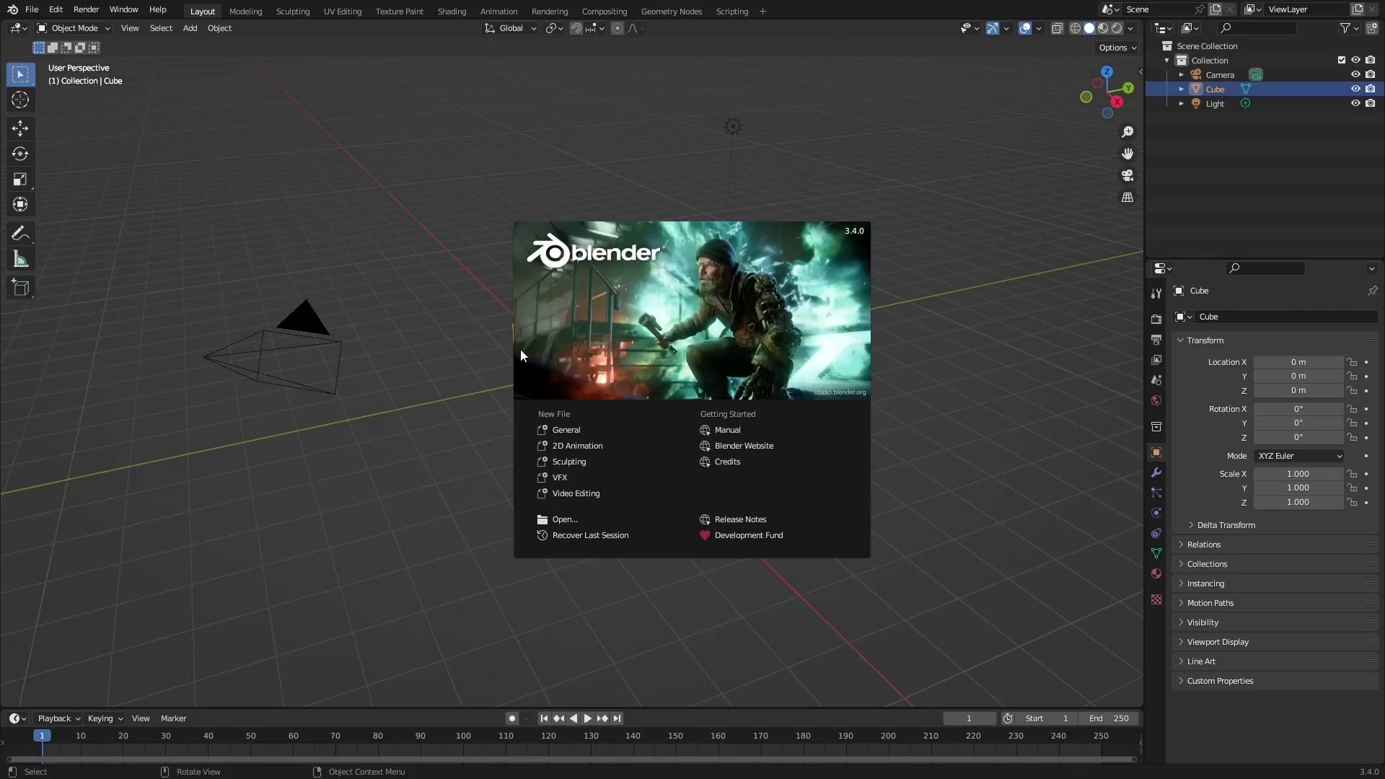
Dismiss the splash screen and open the Interface section of the preferences
left_click(510, 339)
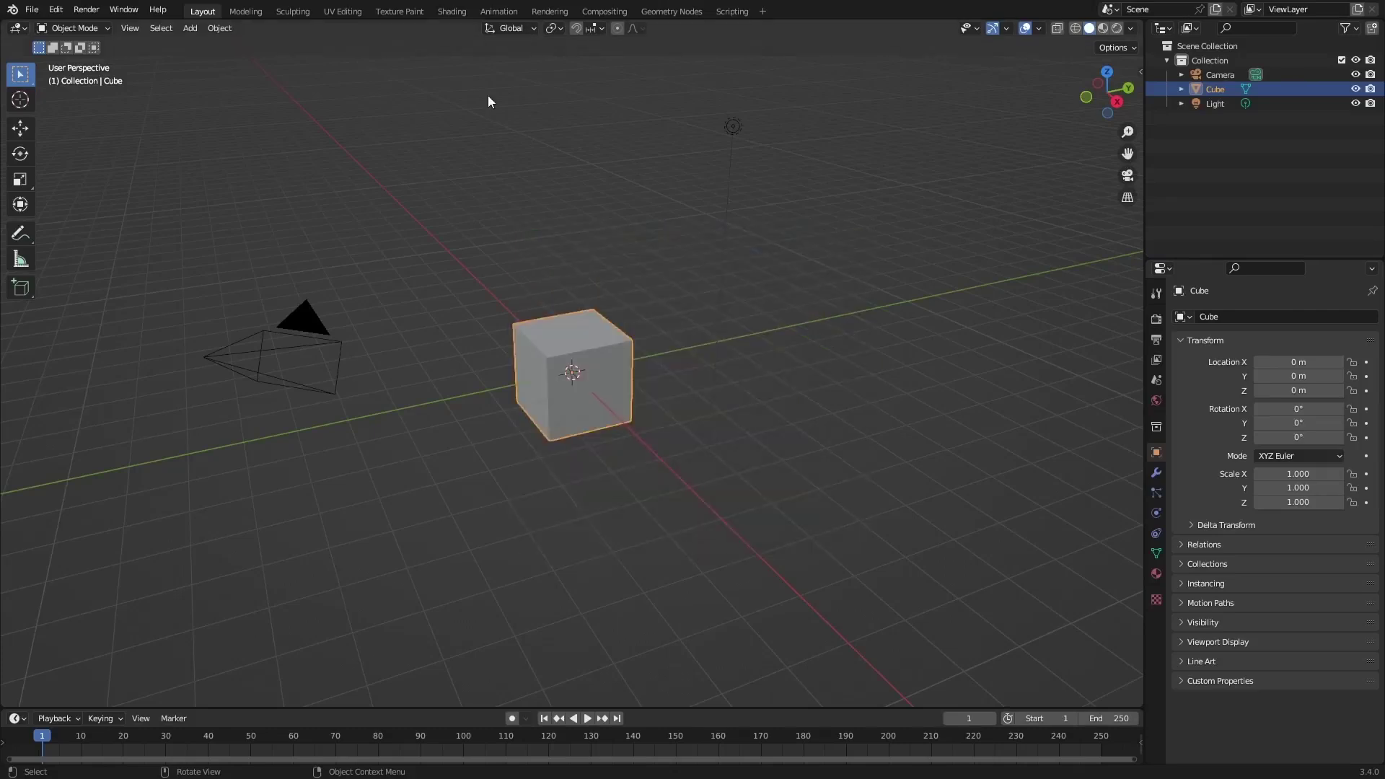
left_click(56, 15)
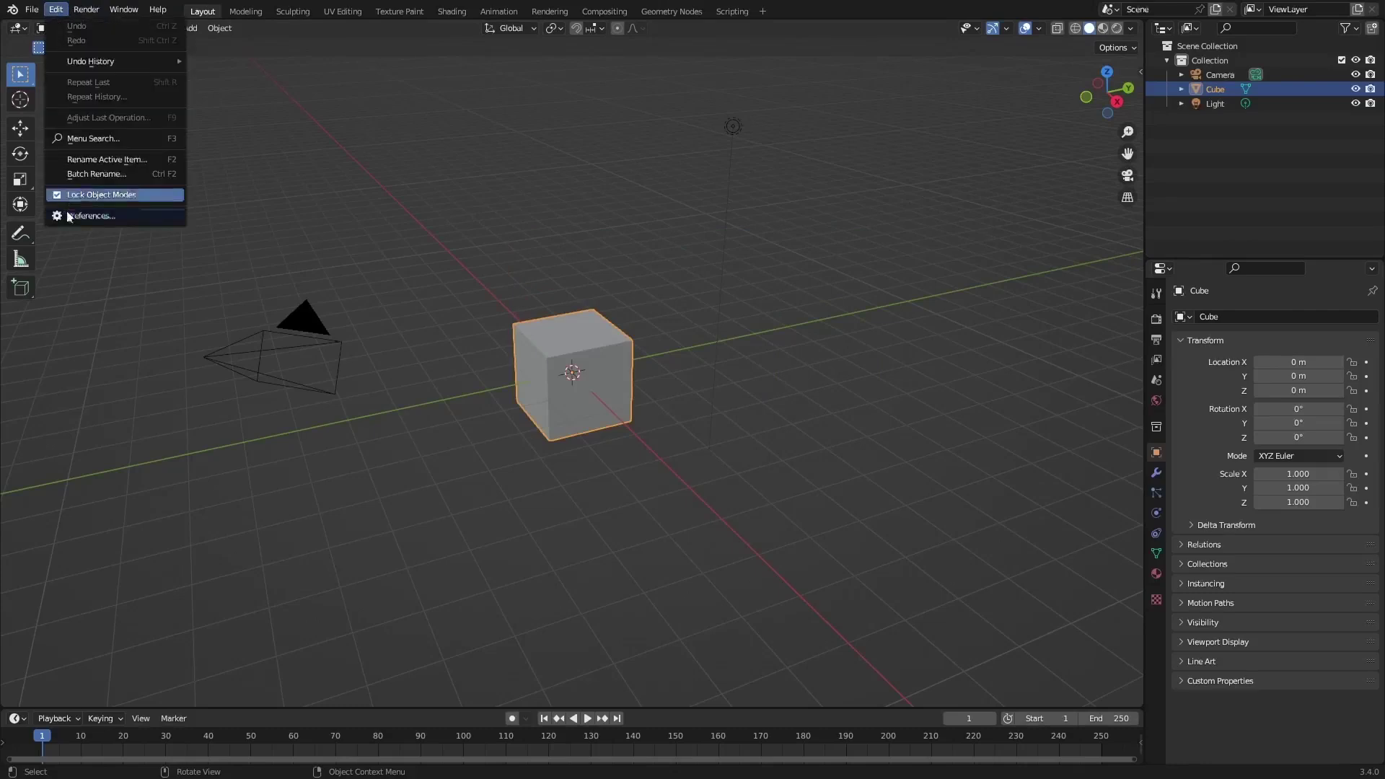
left_click(91, 216)
left_click_drag(960, 603, 975, 614)
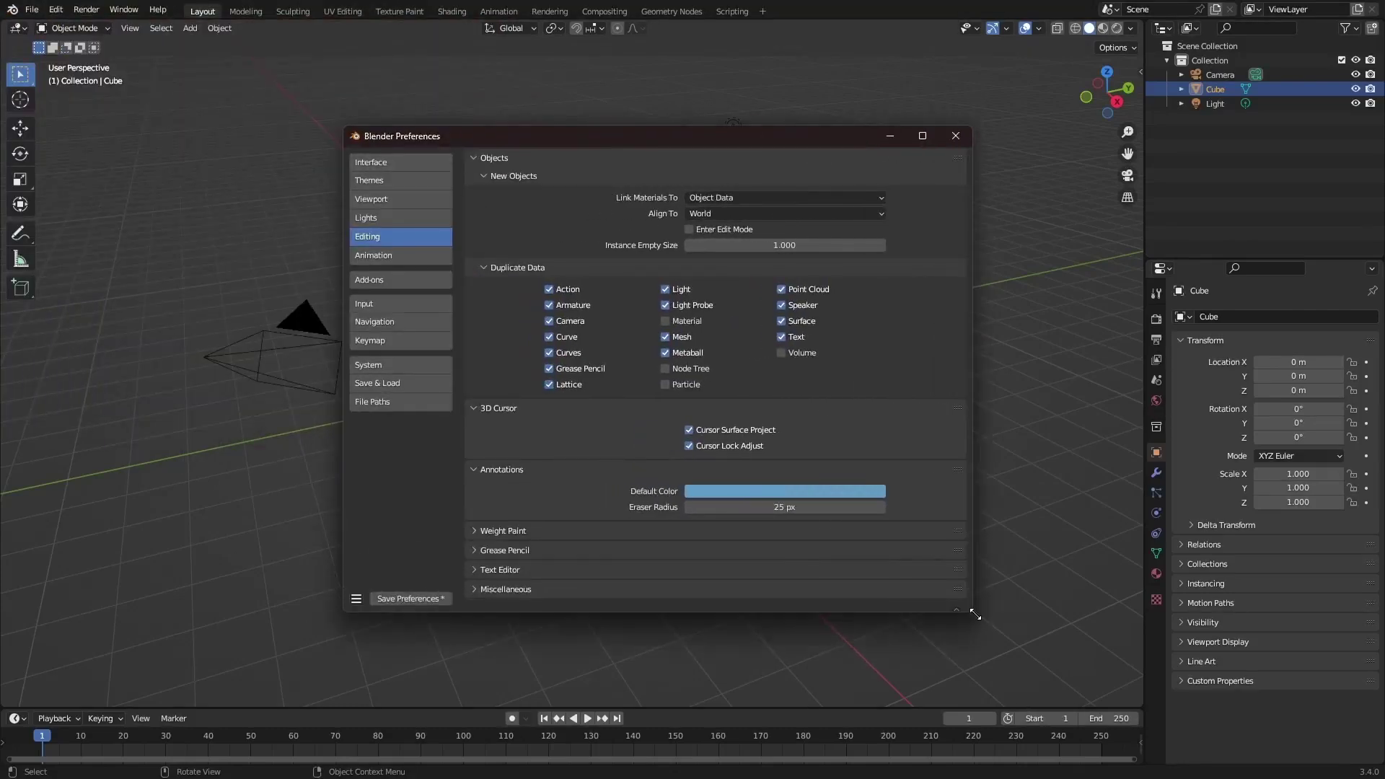
left_click(427, 164)
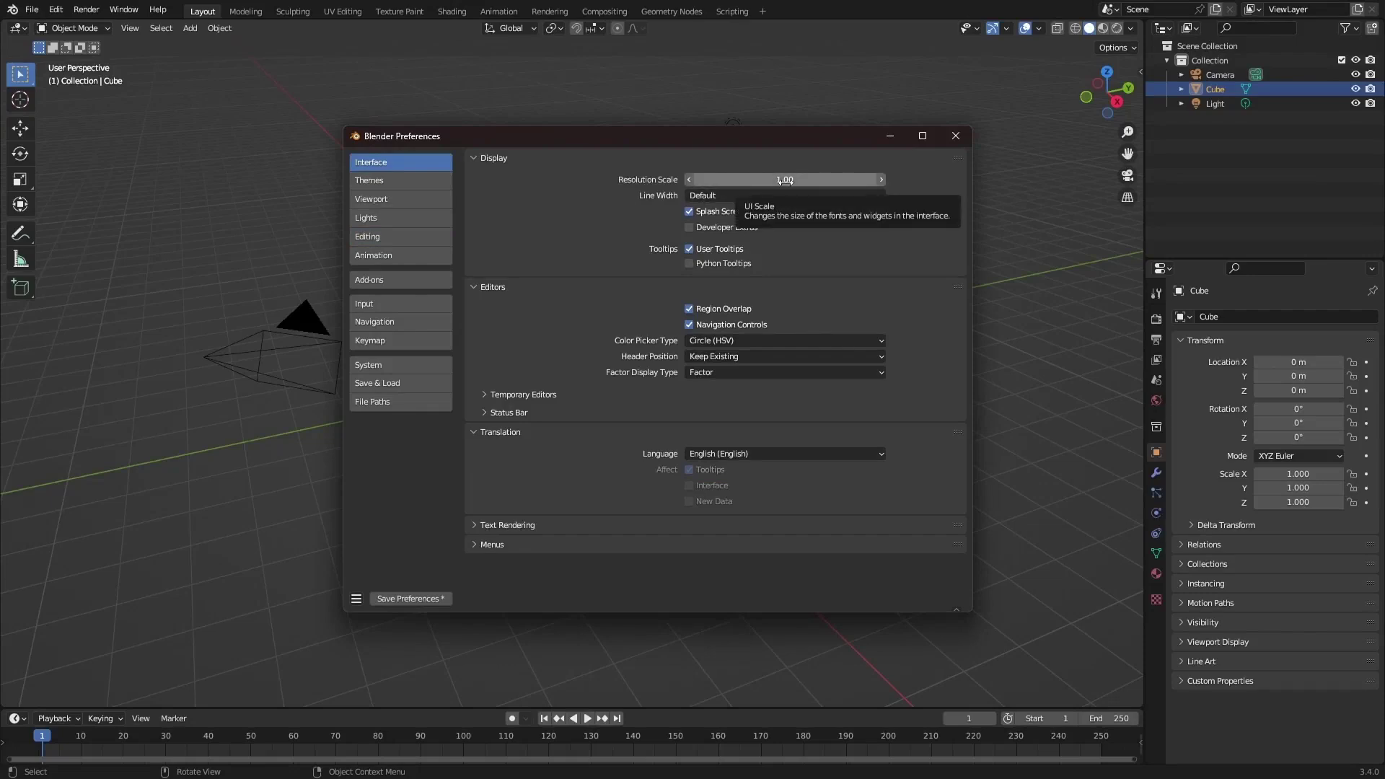
Try an interface resolution scale of 2.00
left_click(757, 186)
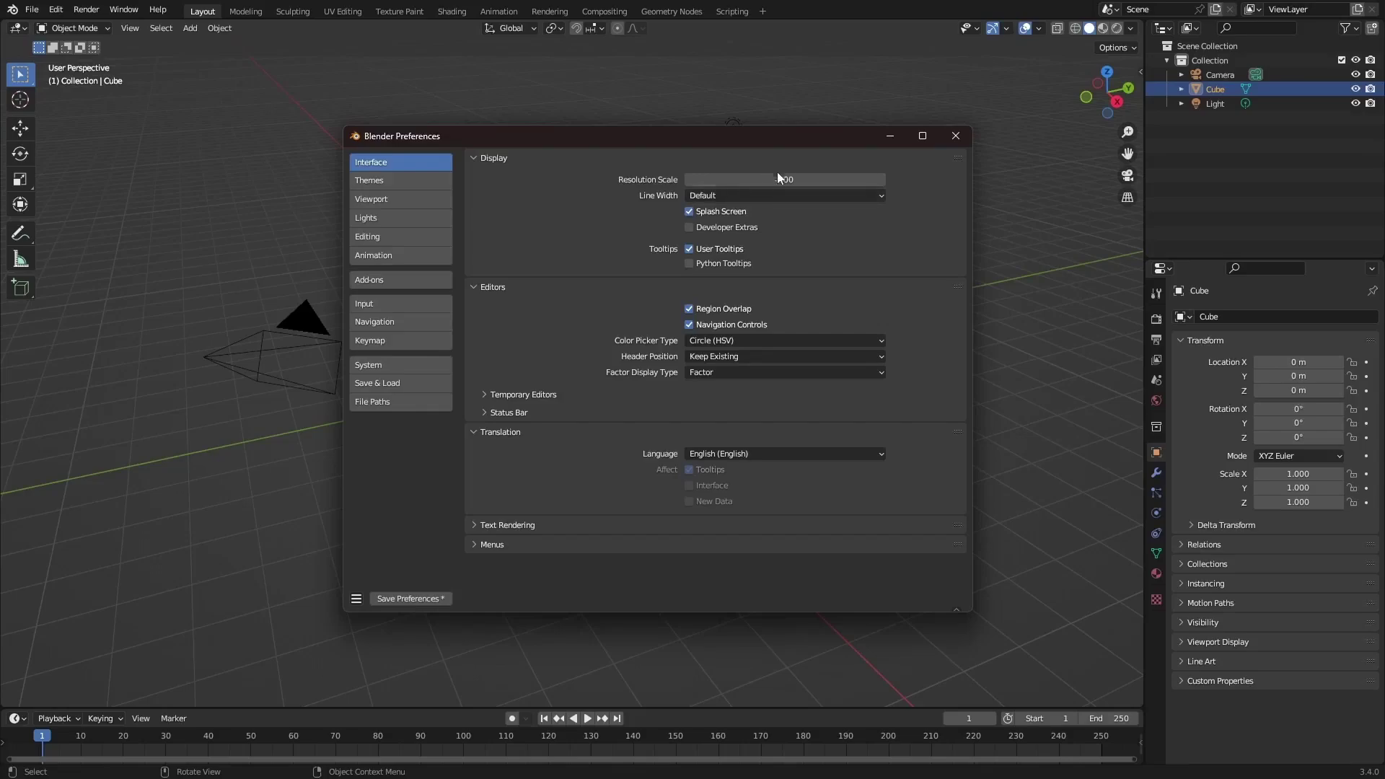
type("1.21")
key("Return")
mouse_move(792, 185)
left_mouse_down()
mouse_move(833, 184)
mouse_move(770, 182)
left_mouse_up()
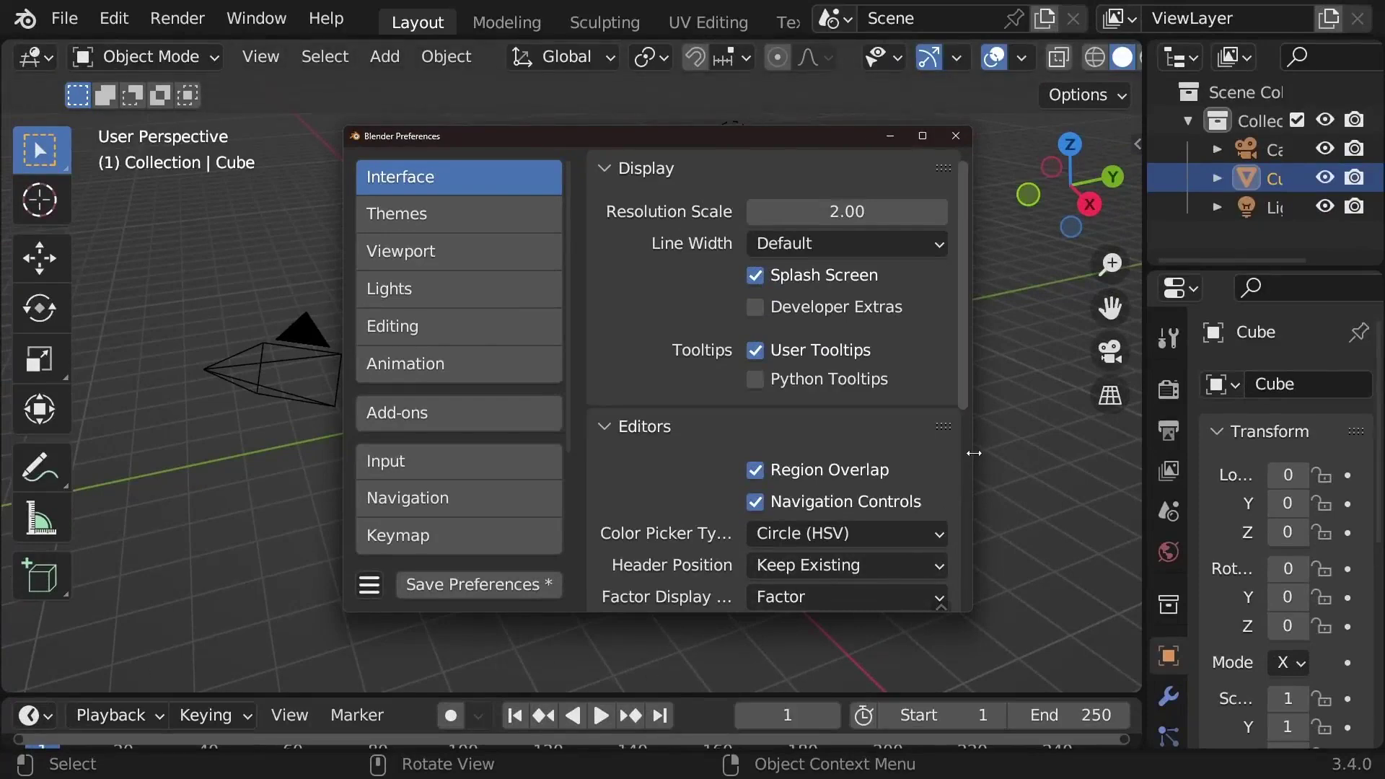
Set the interface resolution scale to 1.15 and fine-tune it to 1.18
left_click(855, 213)
type("1.15")
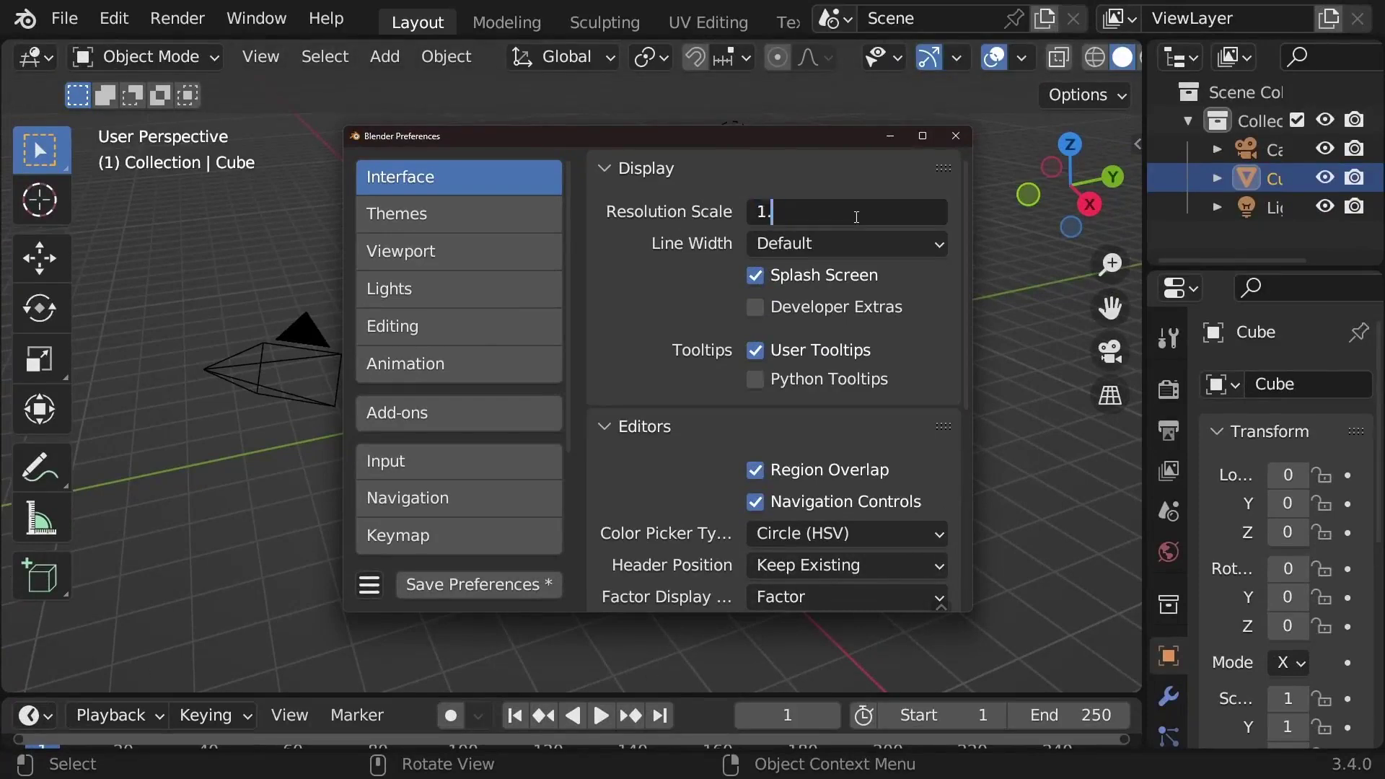
key("Return")
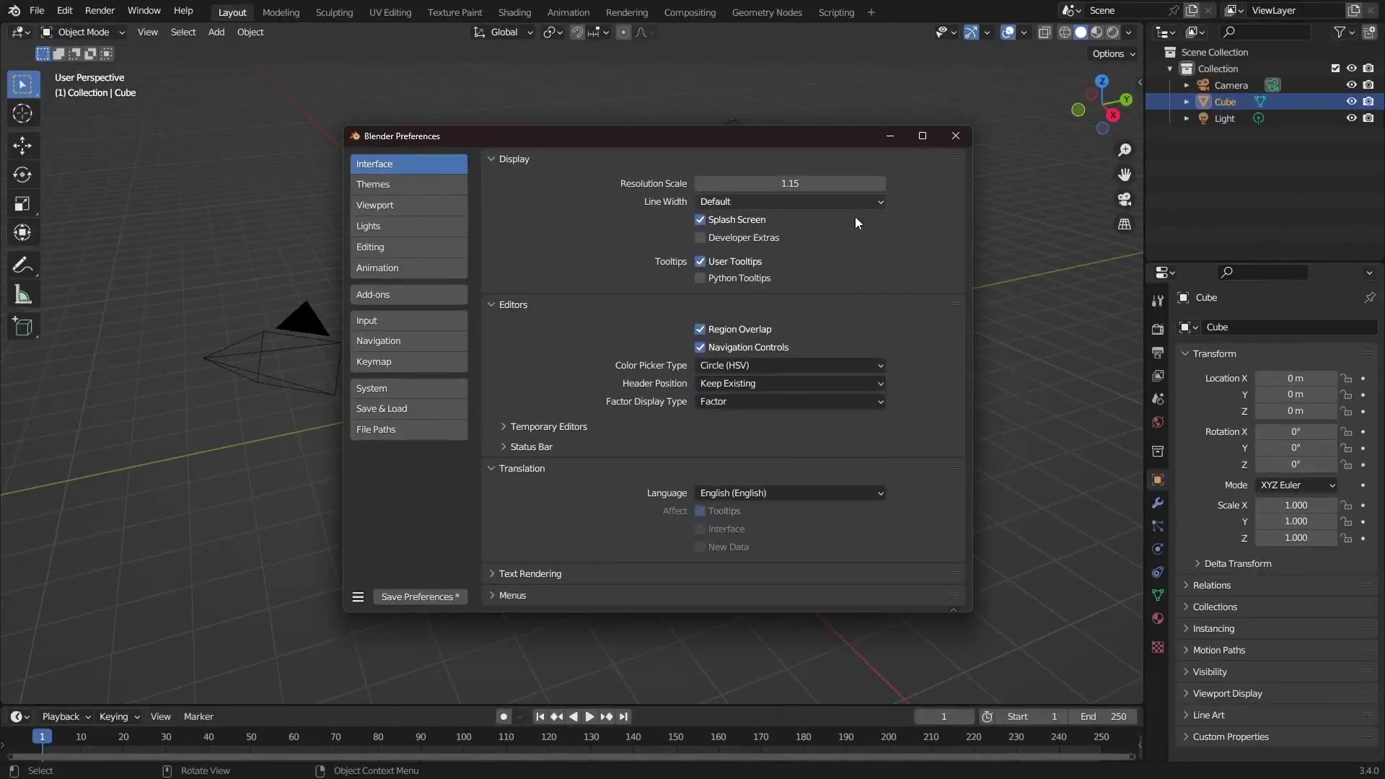
left_click(881, 183)
left_click(881, 183)
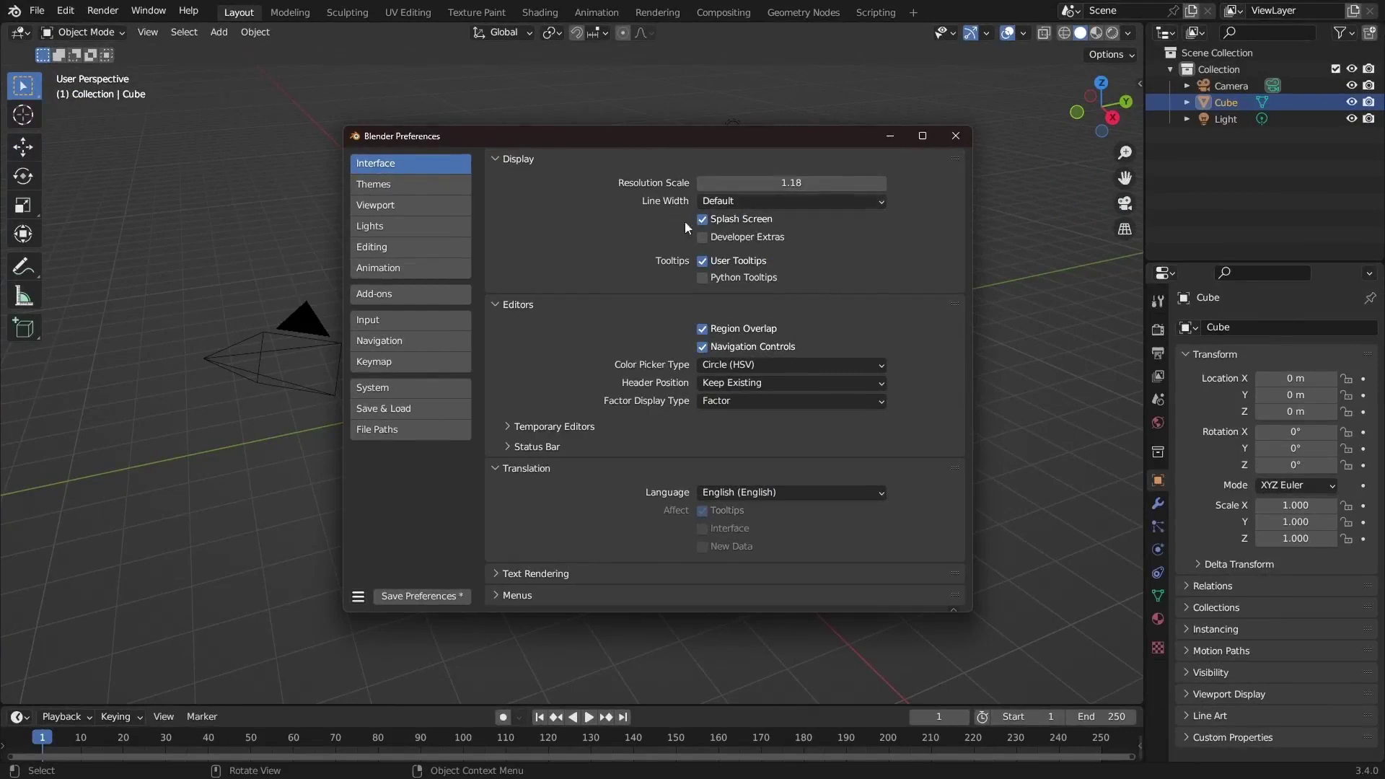
Try turning off the Splash Screen option and bring up the splash screen manually
left_click(703, 219)
left_click(14, 10)
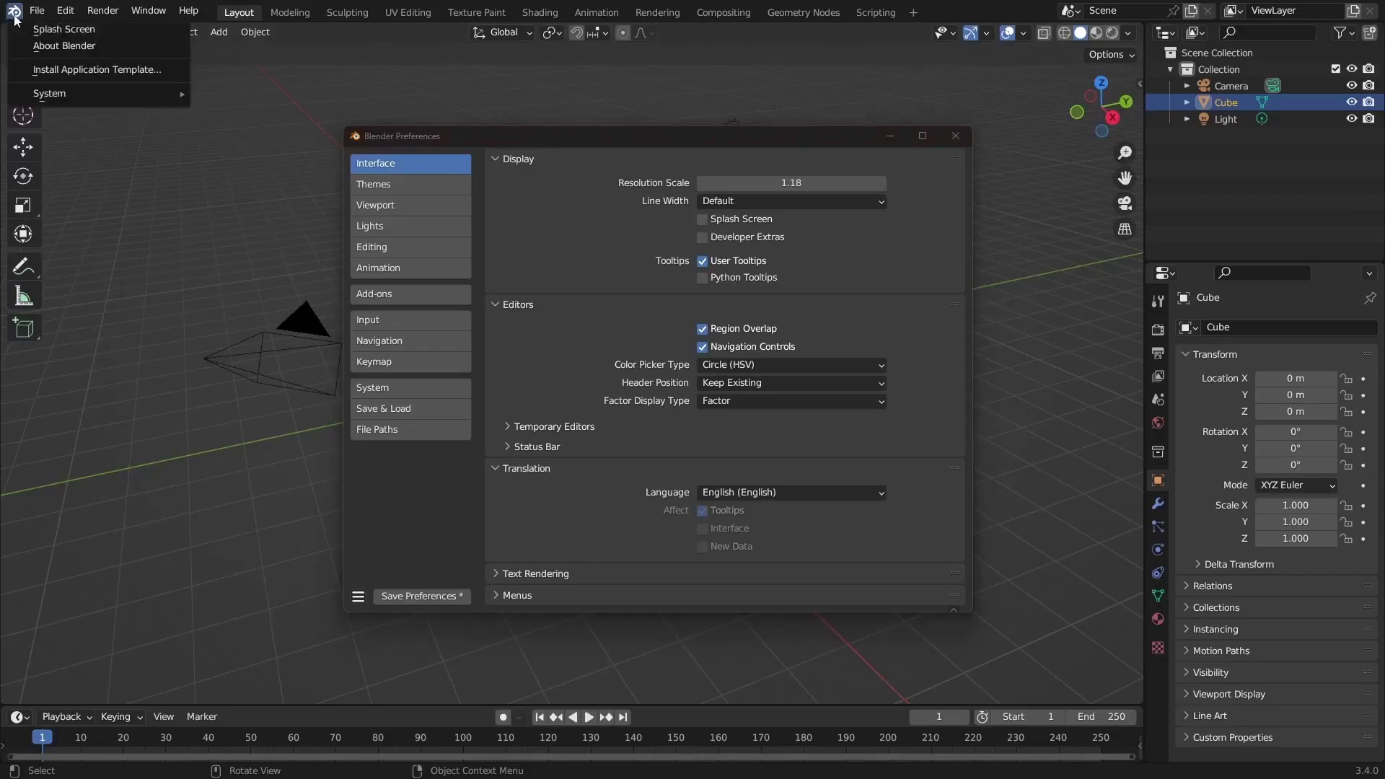
left_click(38, 33)
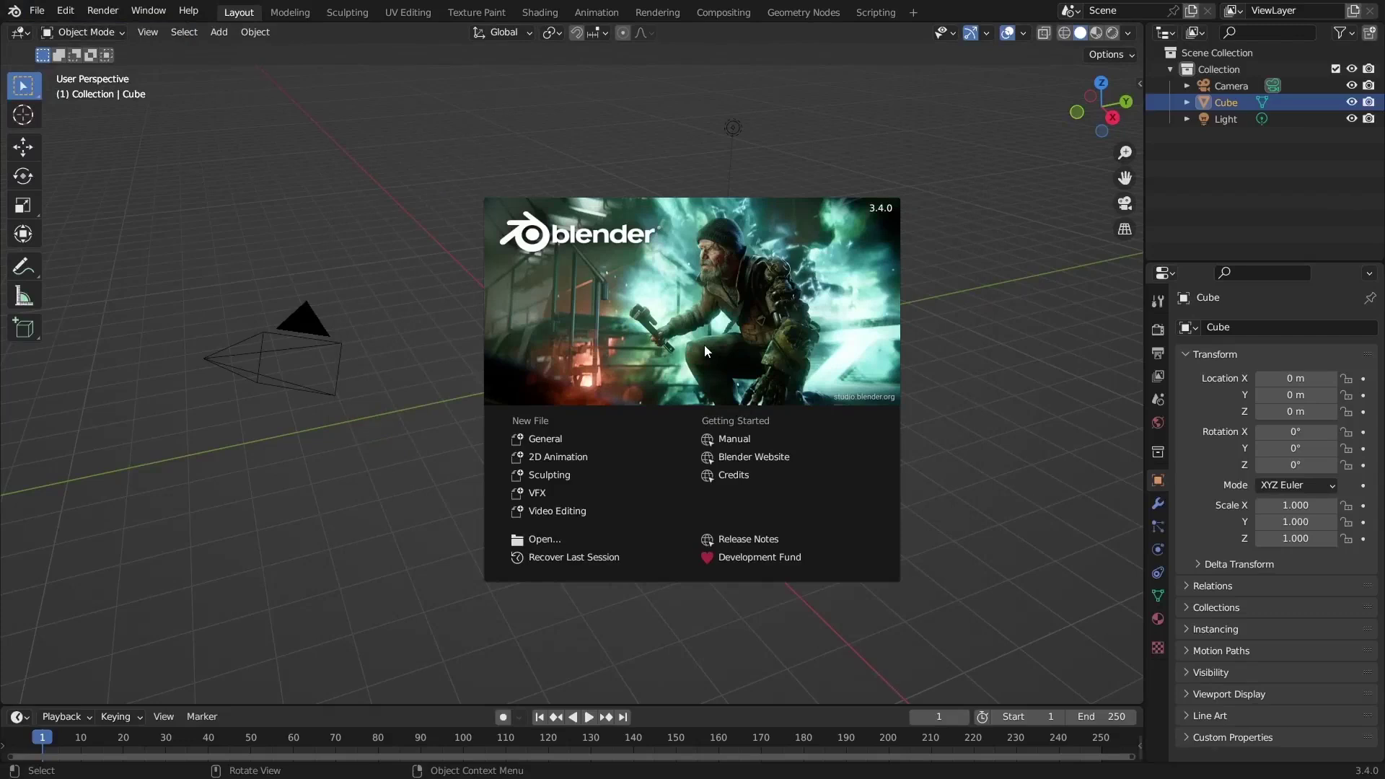
left_click(705, 351)
Try out Developer Extras with its Experimental preferences, and Python Tooltips, switching both options off again
left_click(750, 238)
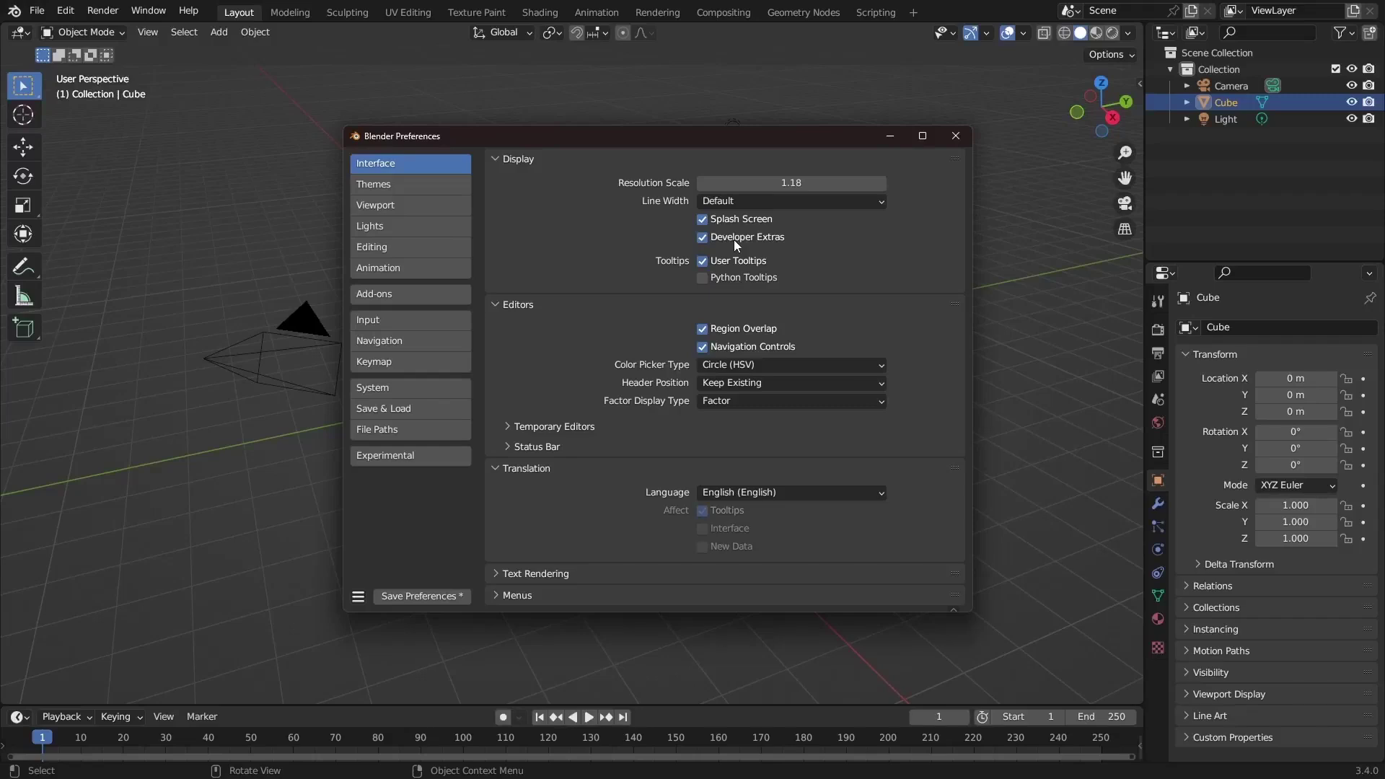
left_click(412, 461)
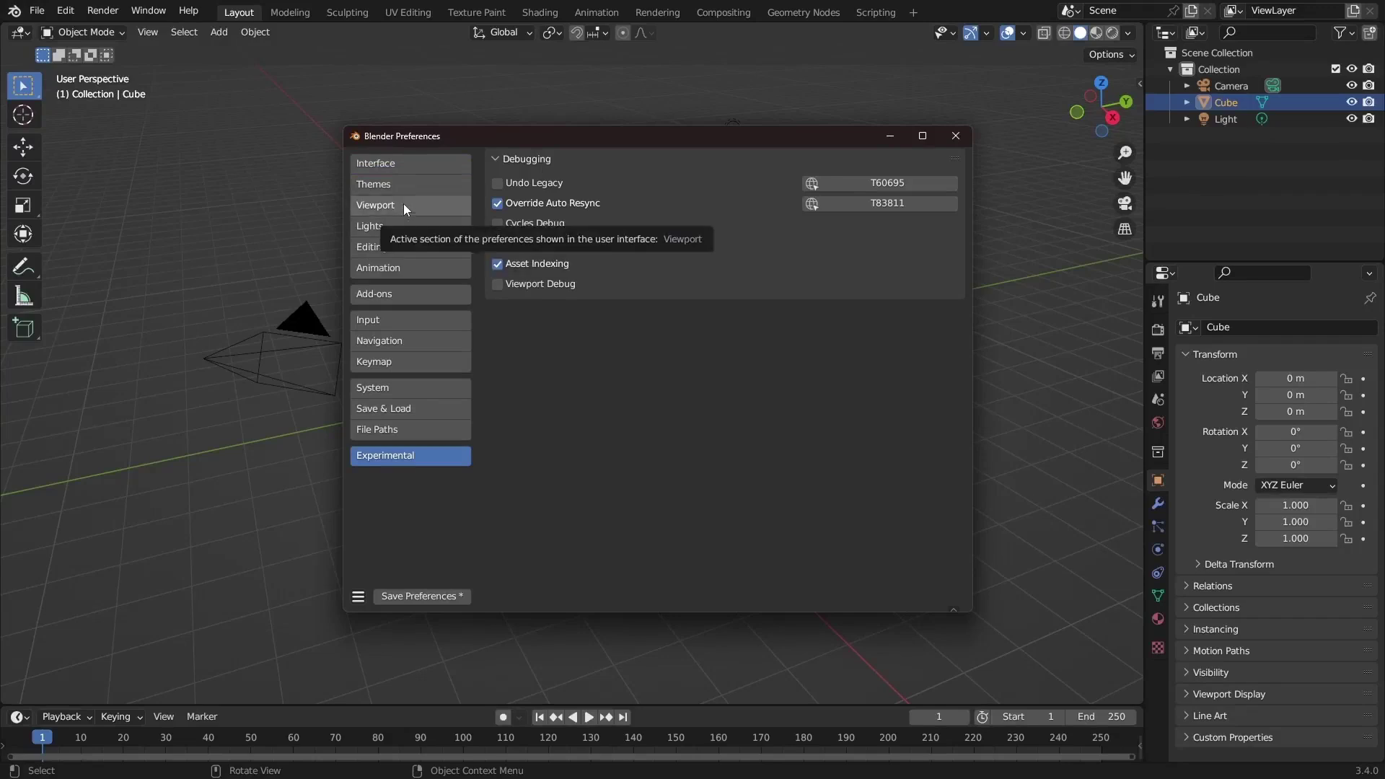
left_click(402, 163)
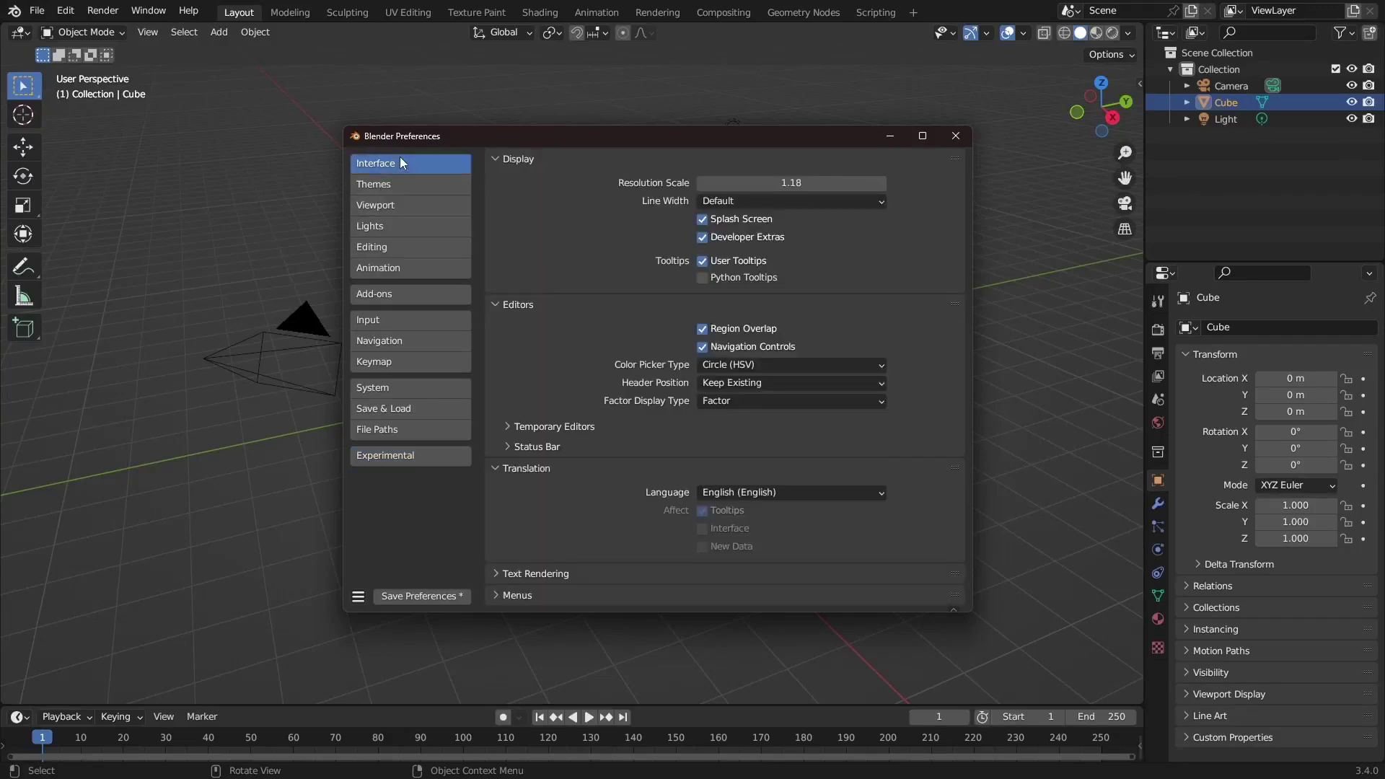
left_click(702, 237)
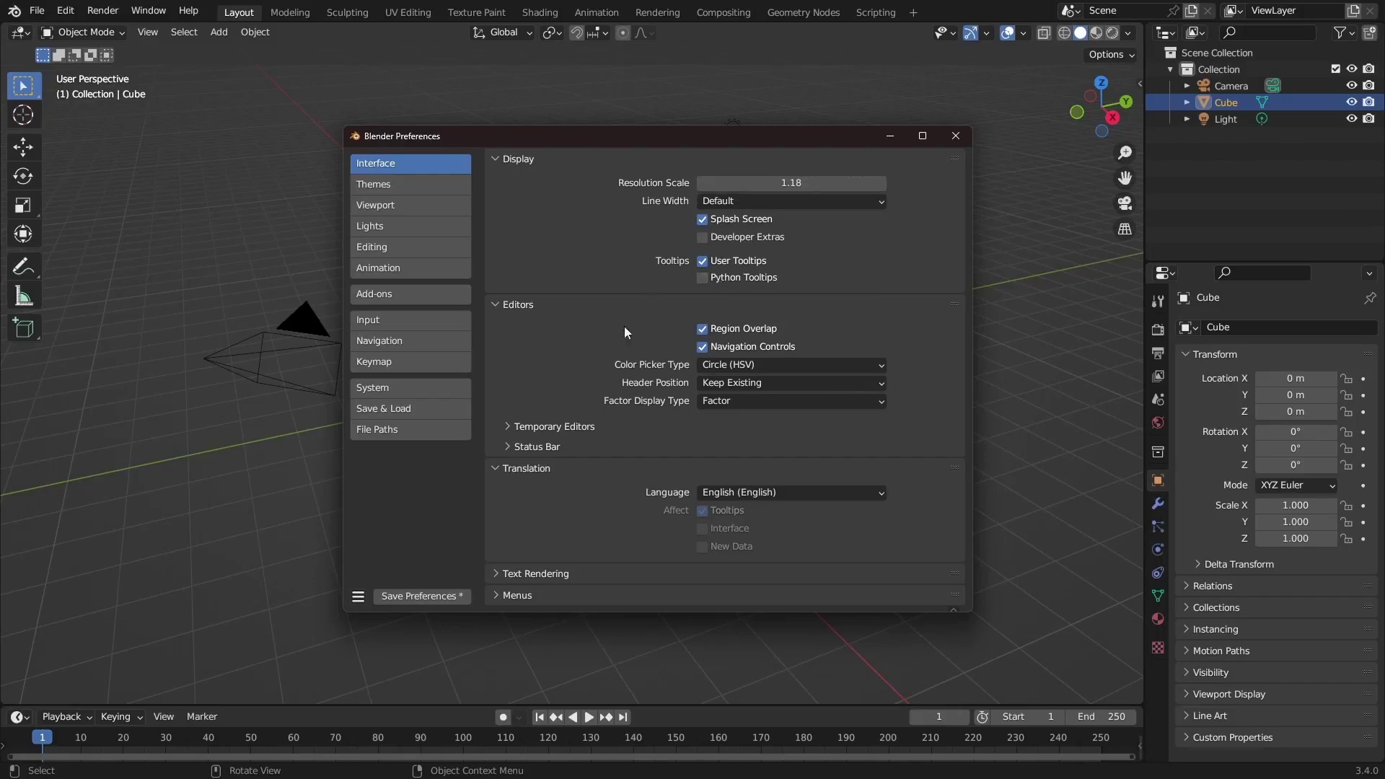
left_click(704, 279)
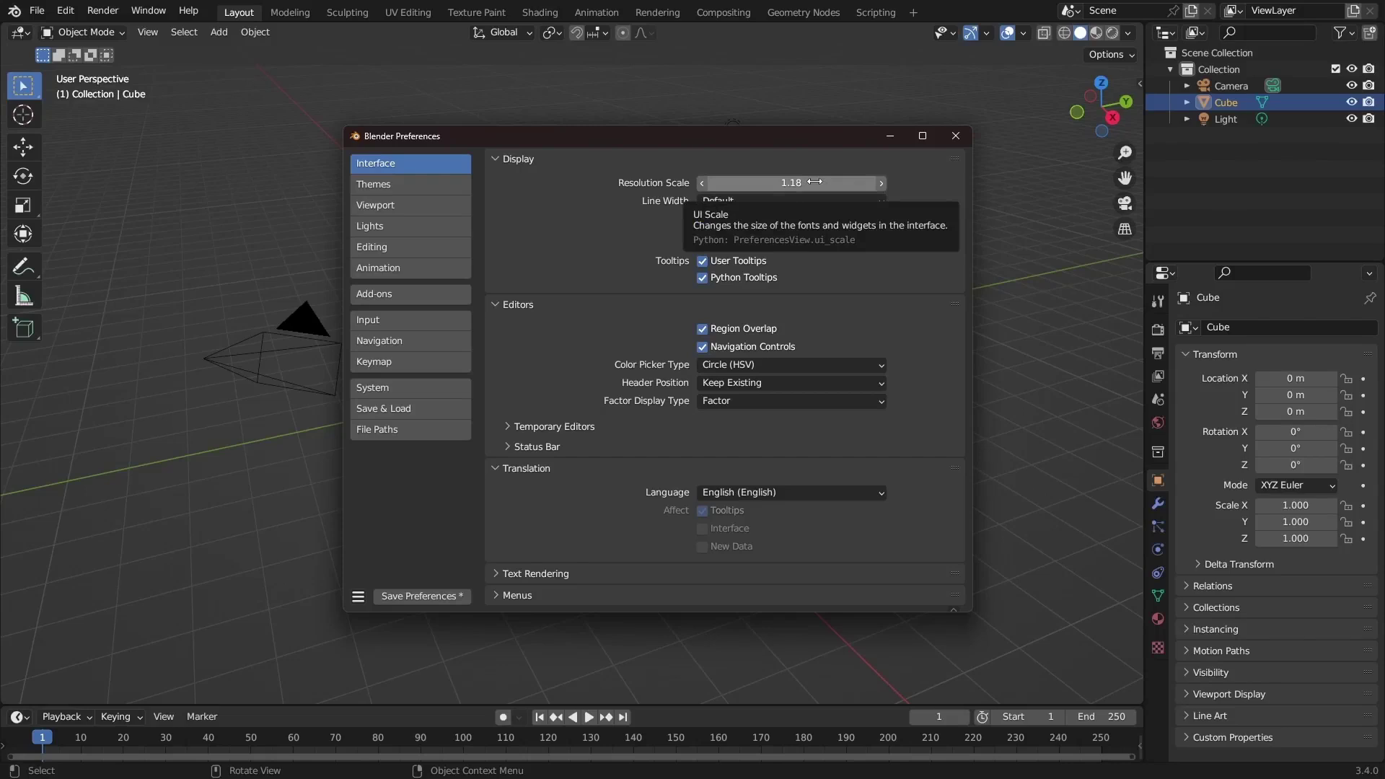
left_click(702, 277)
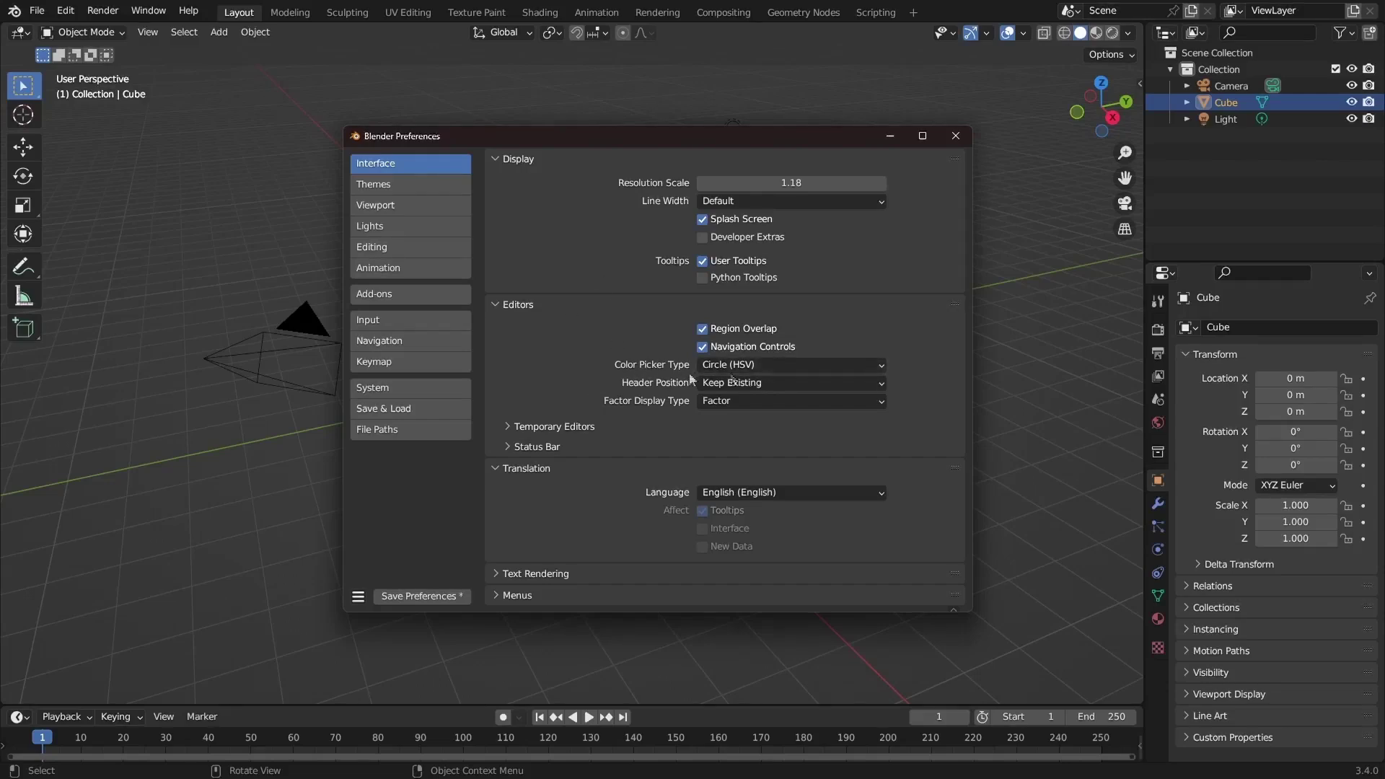
Set the color picker type to Square (HS + V) and preview it on the material's Base Color in the Shading workspace
left_click(808, 366)
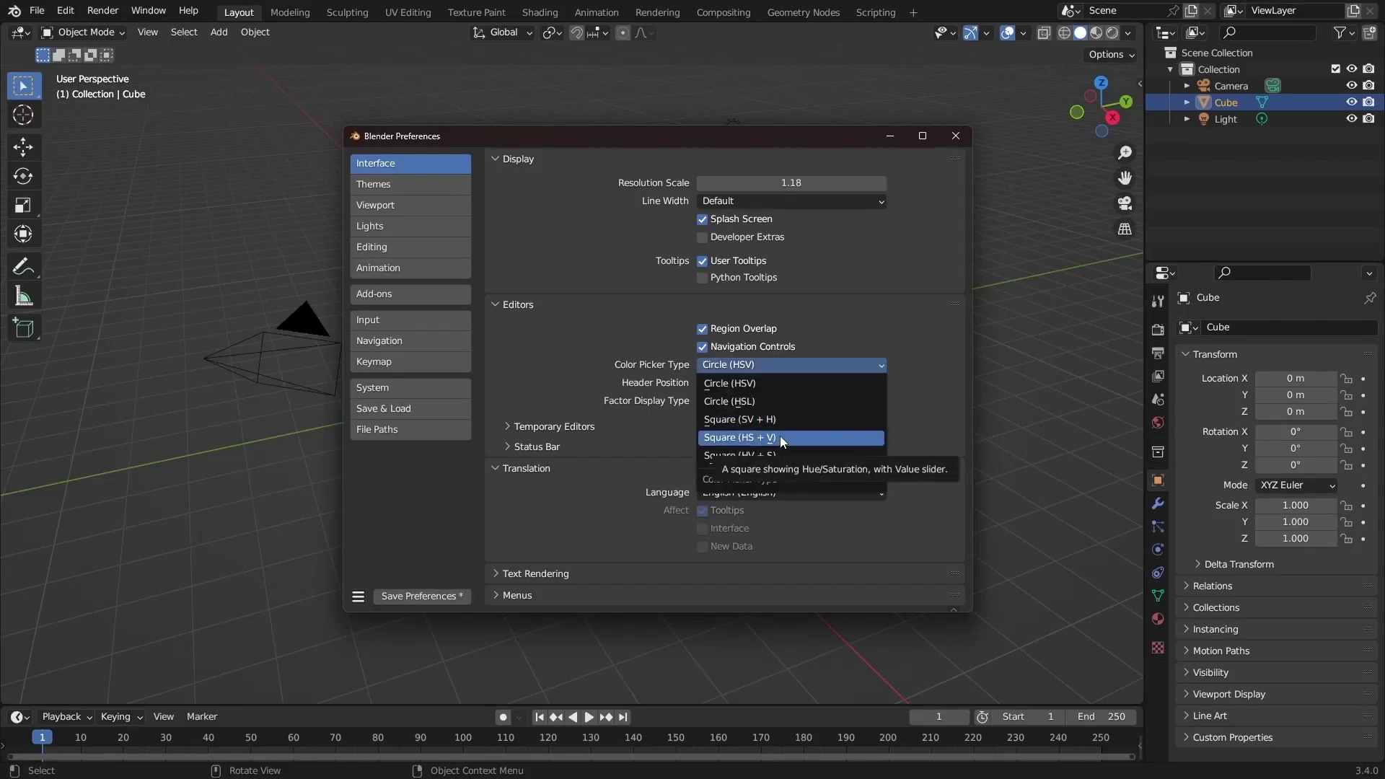
left_click(781, 435)
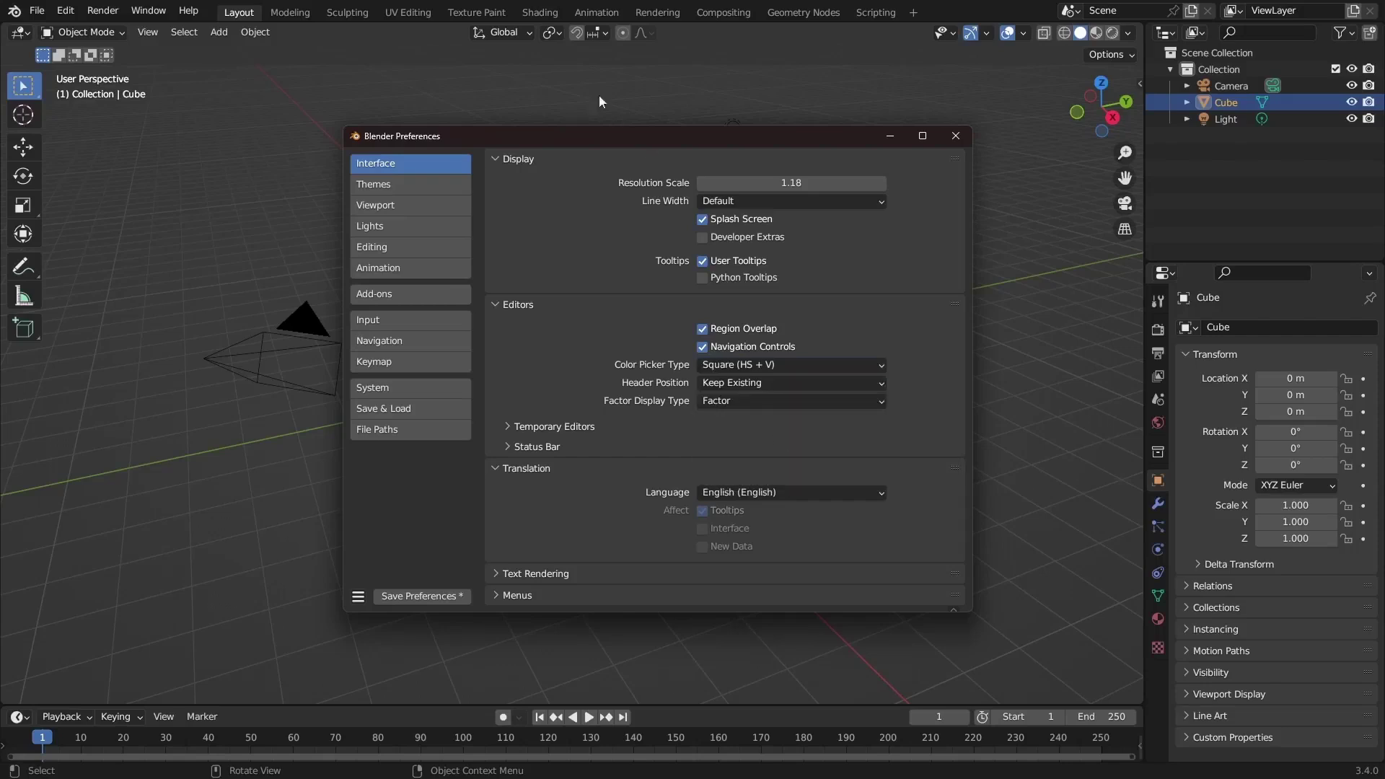
left_click(551, 15)
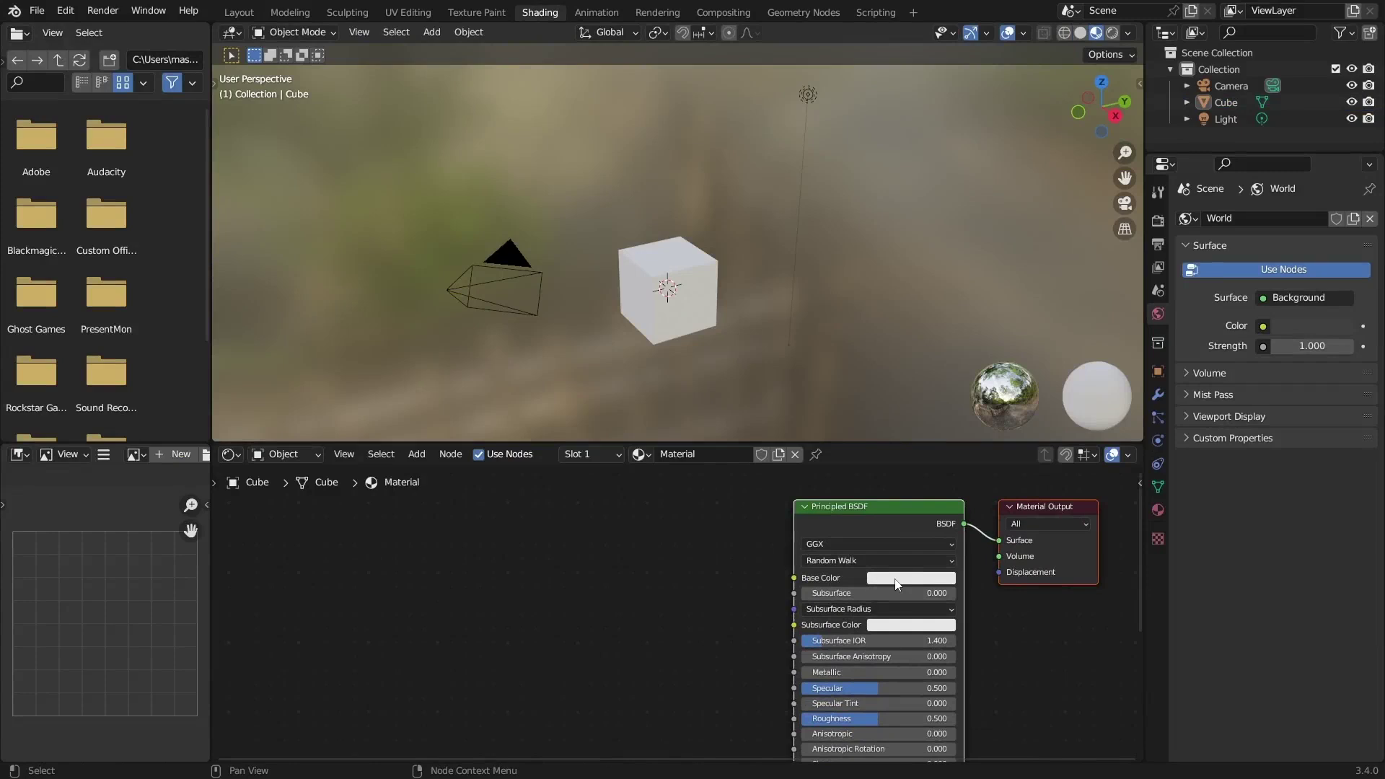
left_click(897, 579)
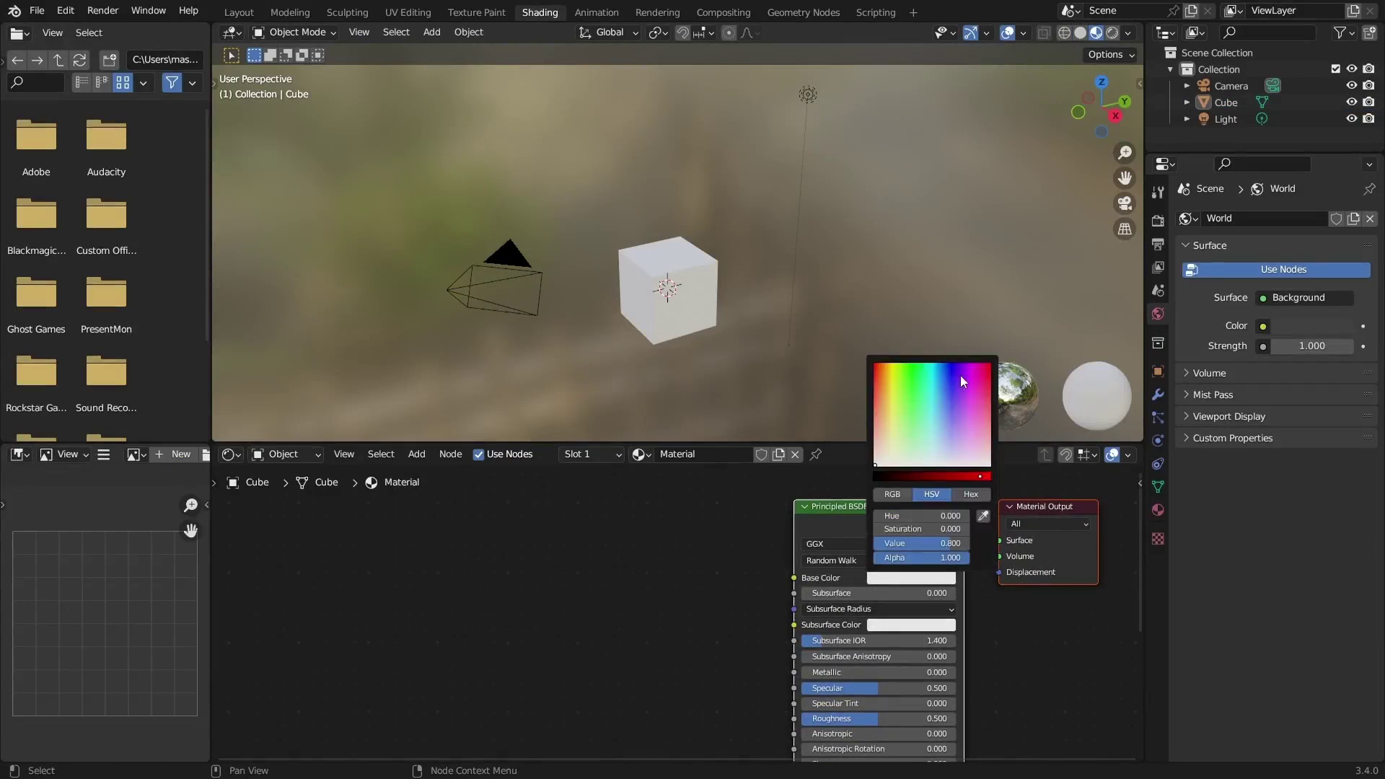
Reopen the preferences, set the color picker type to Square (SV + H) and preview it on the Base Color
left_click(65, 10)
left_click(87, 247)
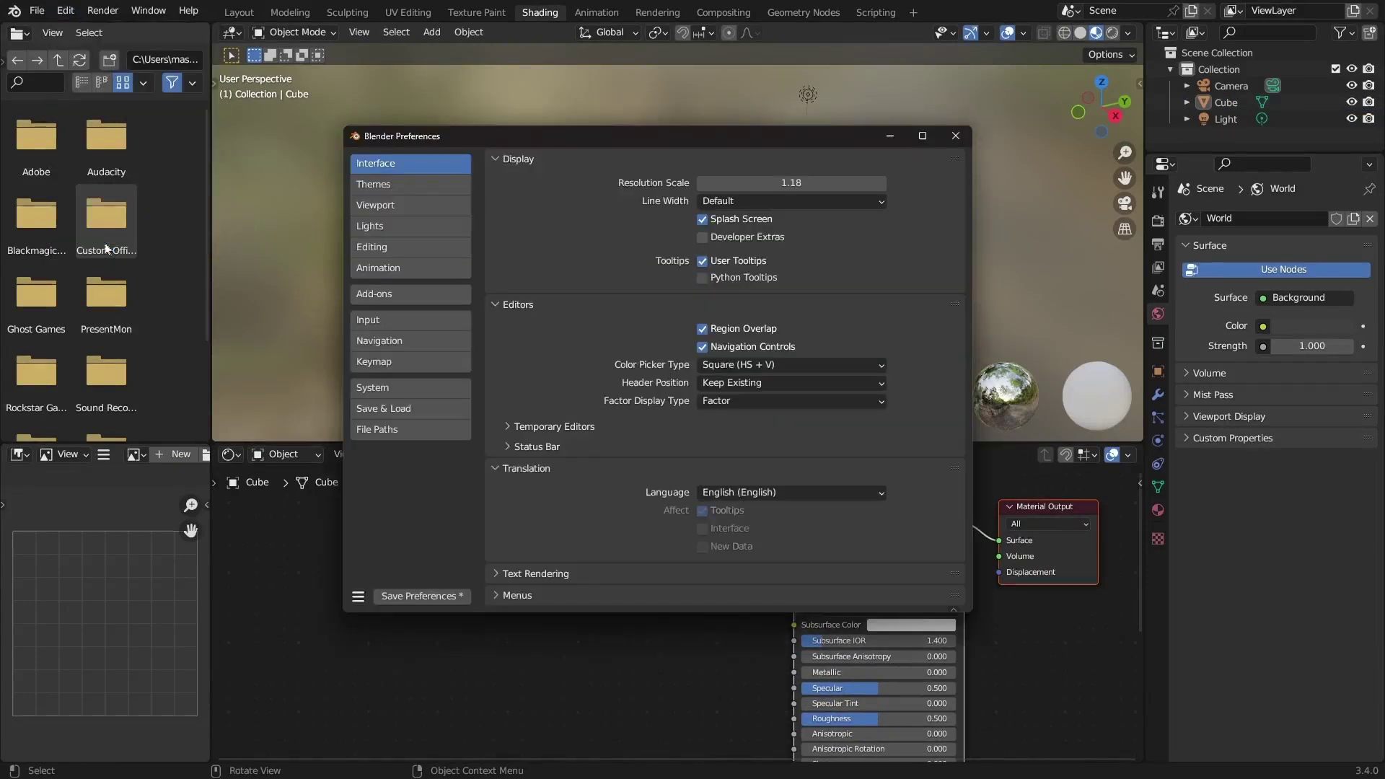
left_click(510, 338)
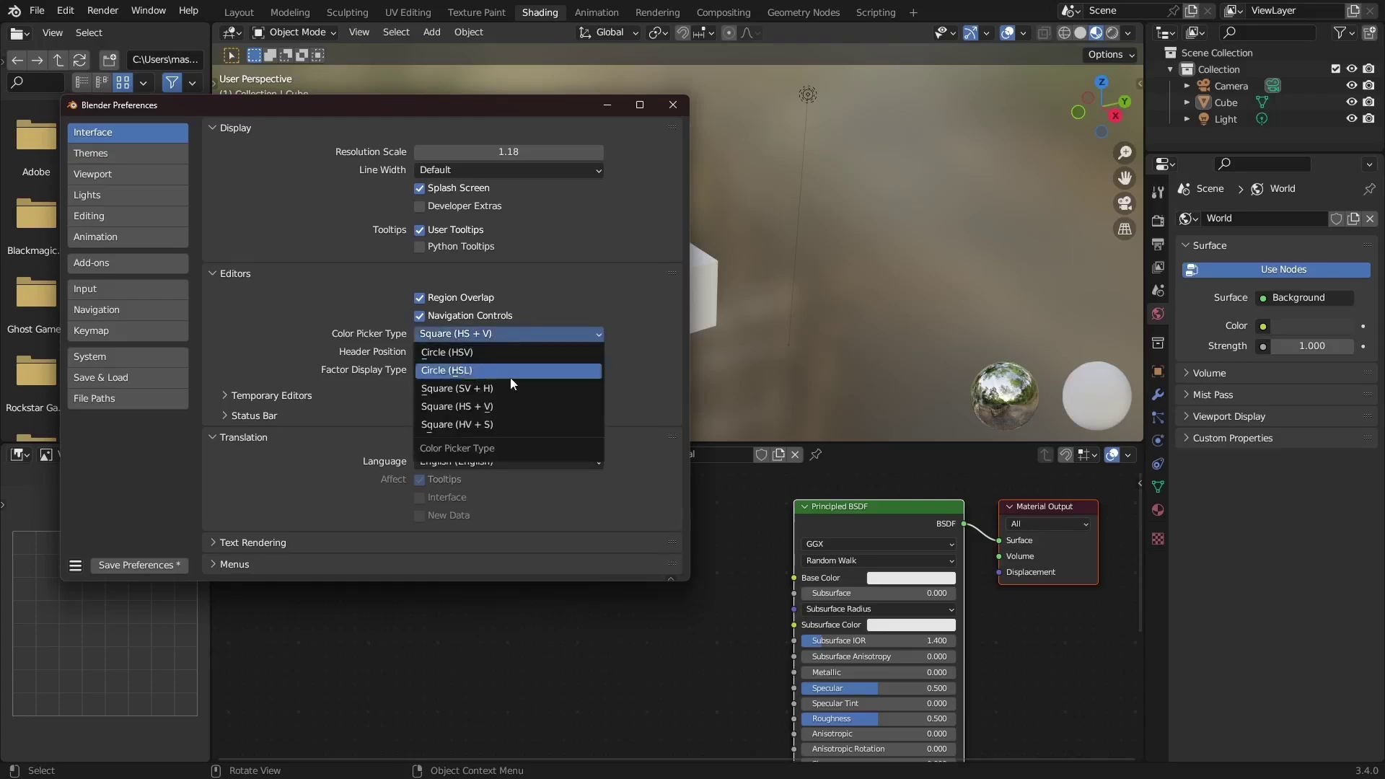
left_click(497, 392)
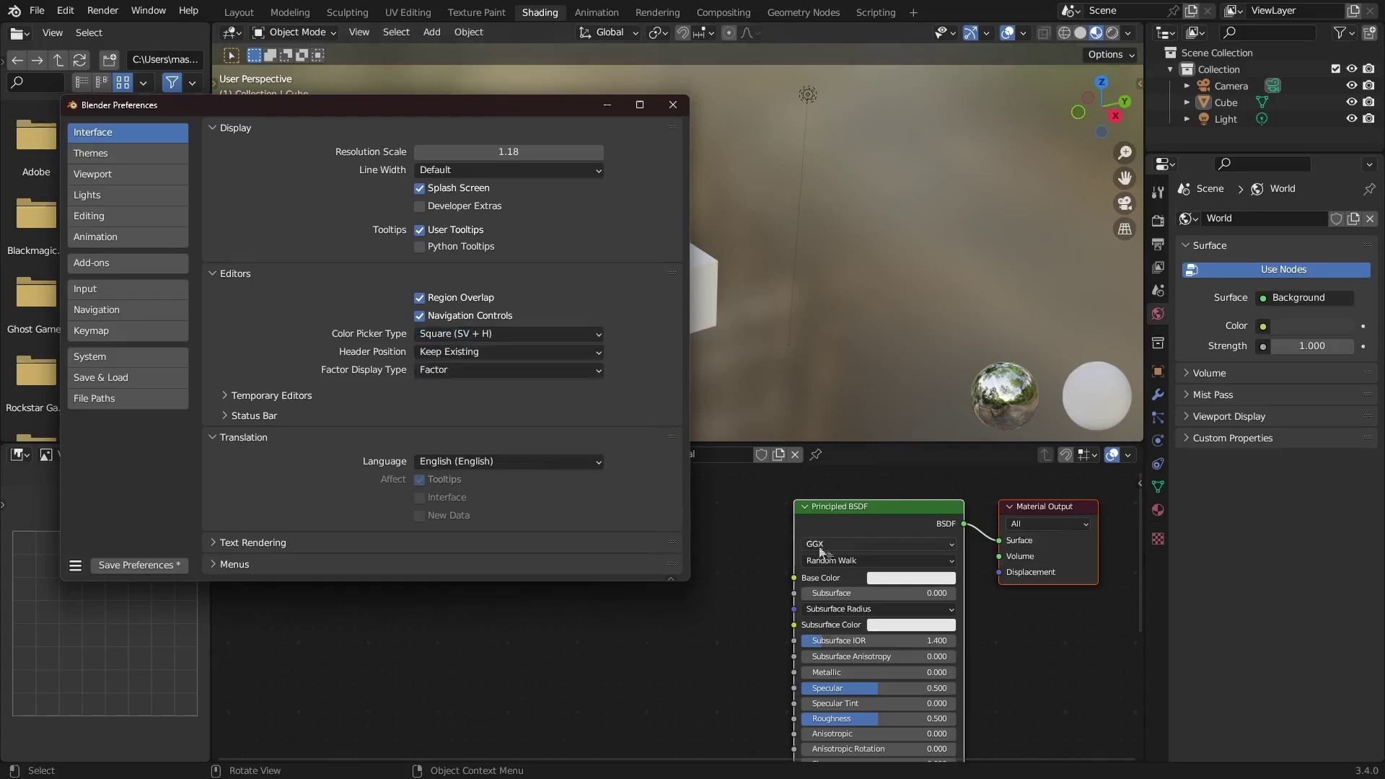
left_click(911, 578)
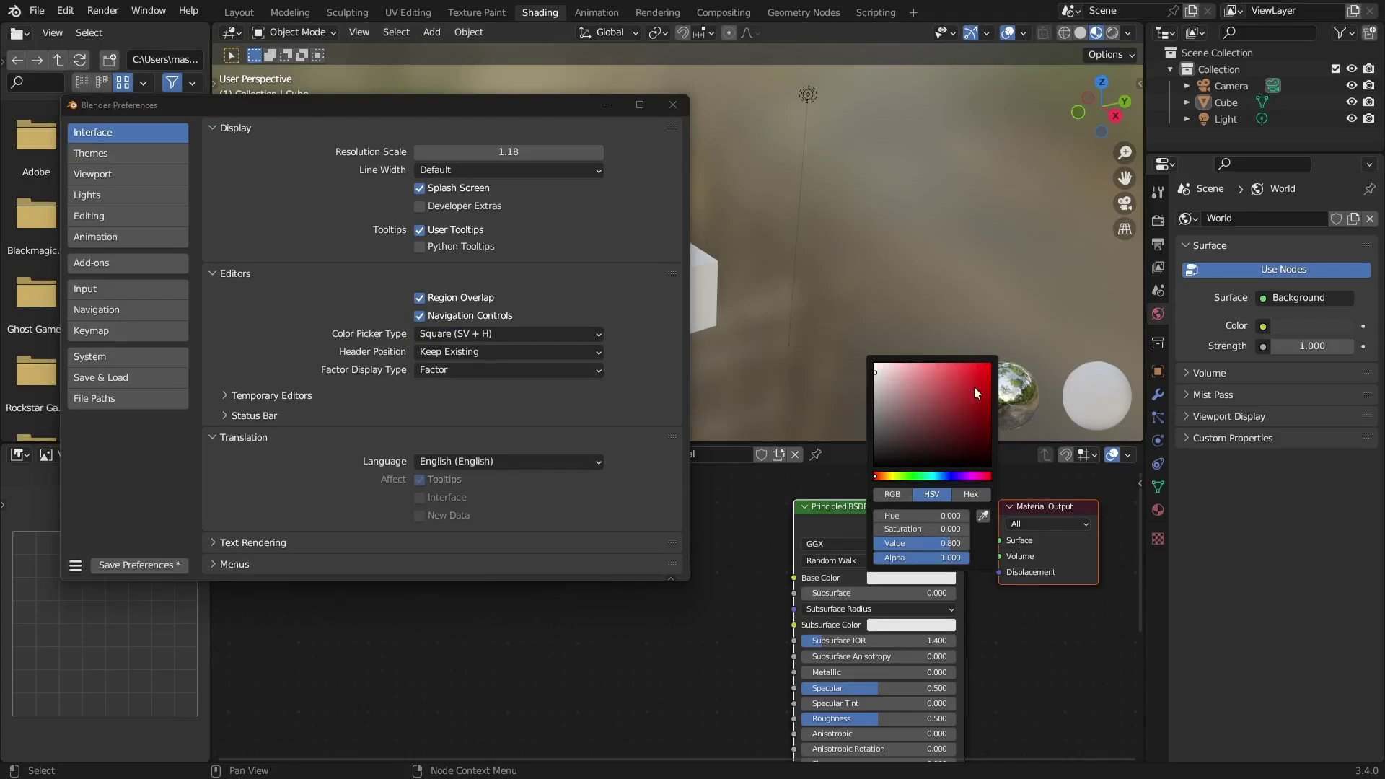
Set the color picker type to Circle (HSV) and check the picker on the material's Base Color
left_click(478, 336)
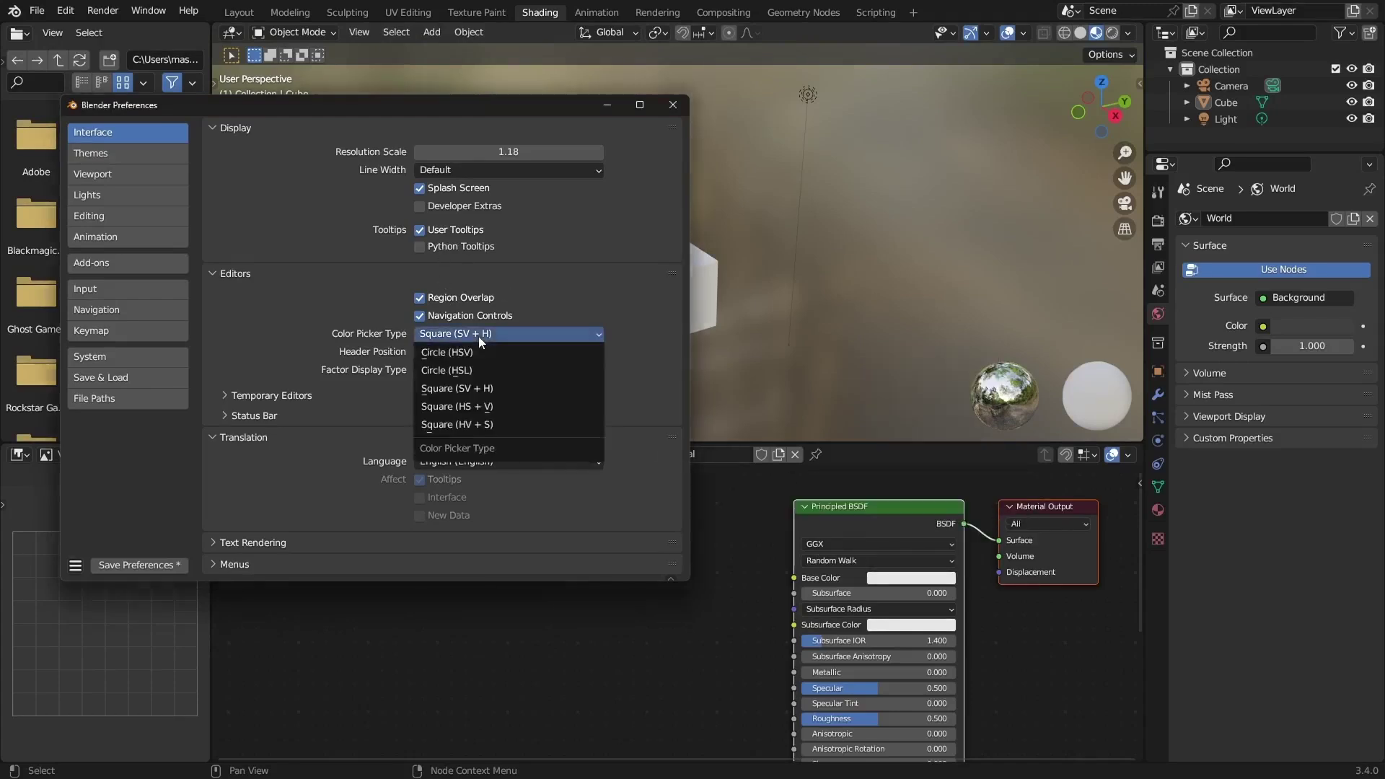
left_click(486, 358)
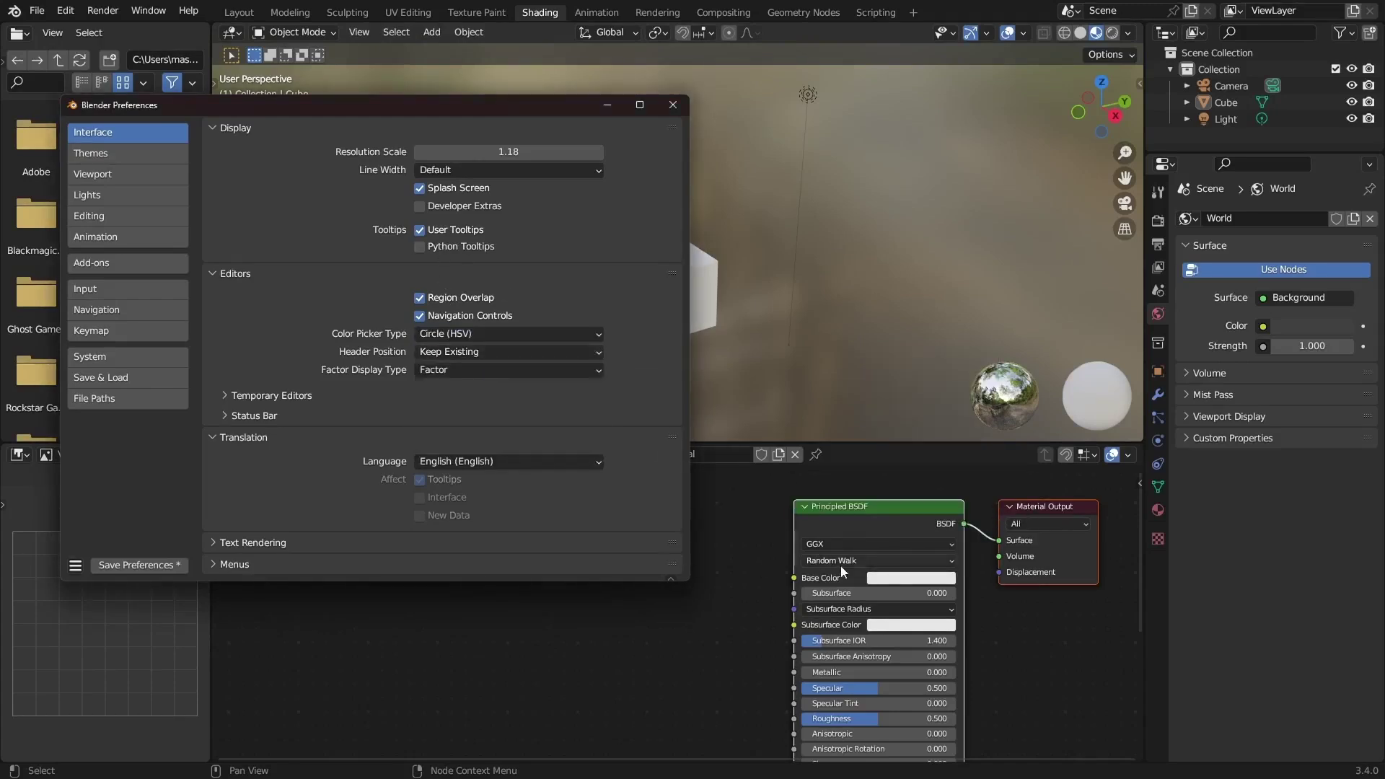
left_click(924, 578)
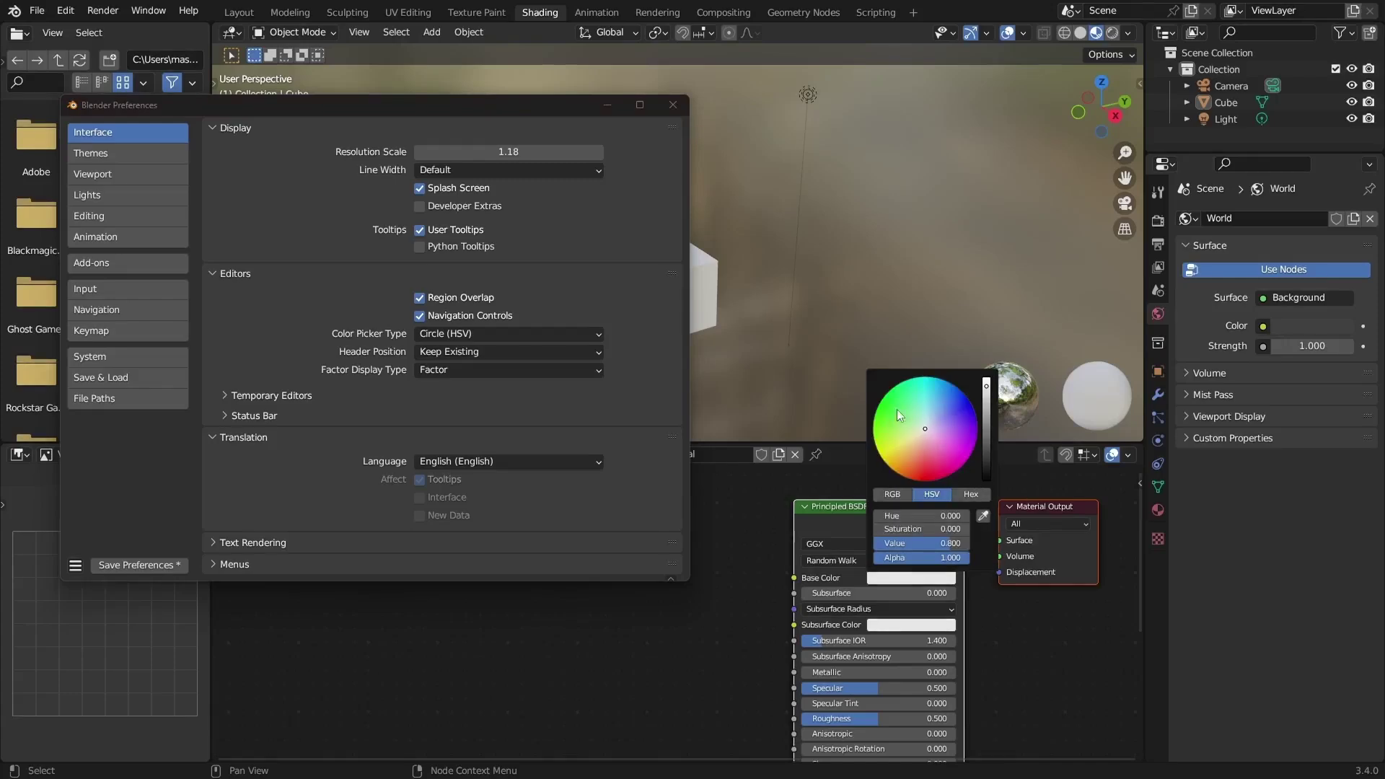
key("Escape")
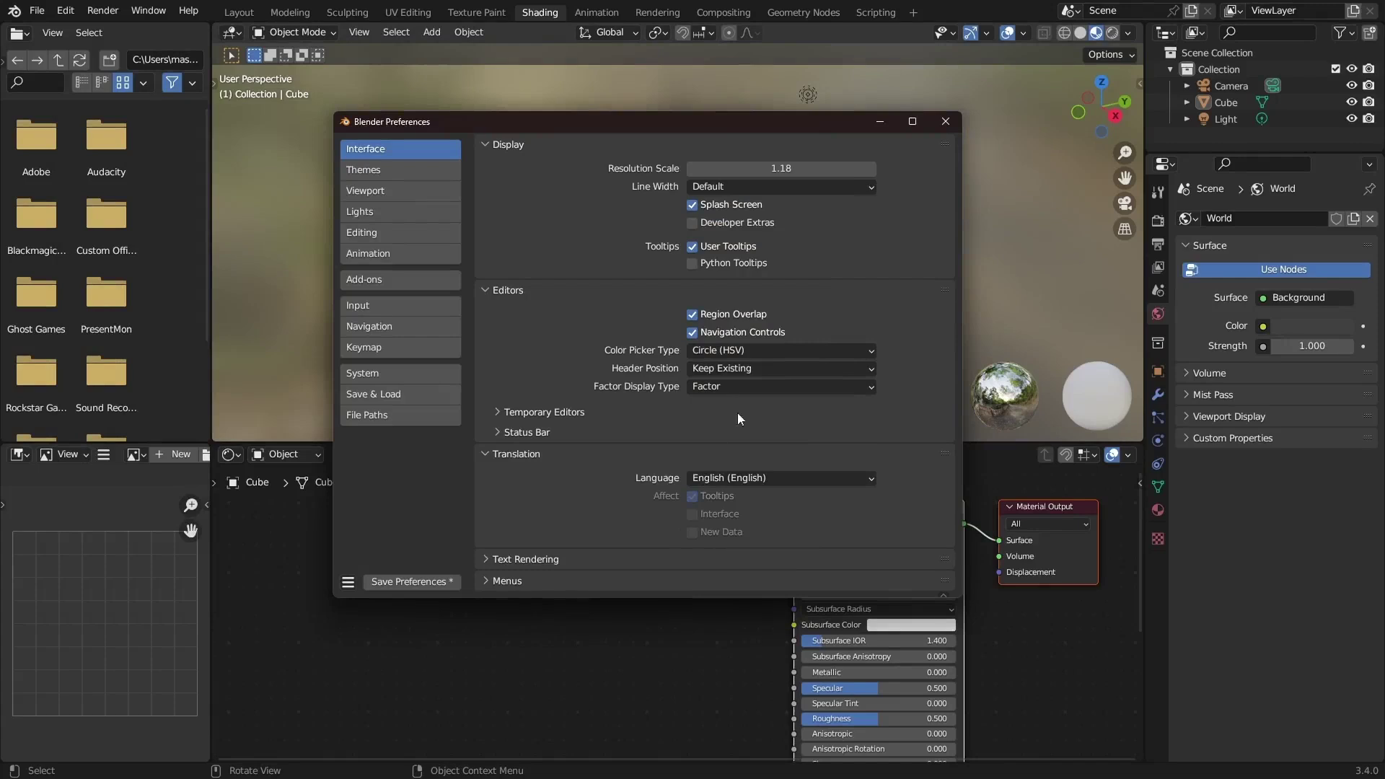
Try setting the editors' header position to Bottom, moving the preferences window aside to view the editors
left_click(732, 369)
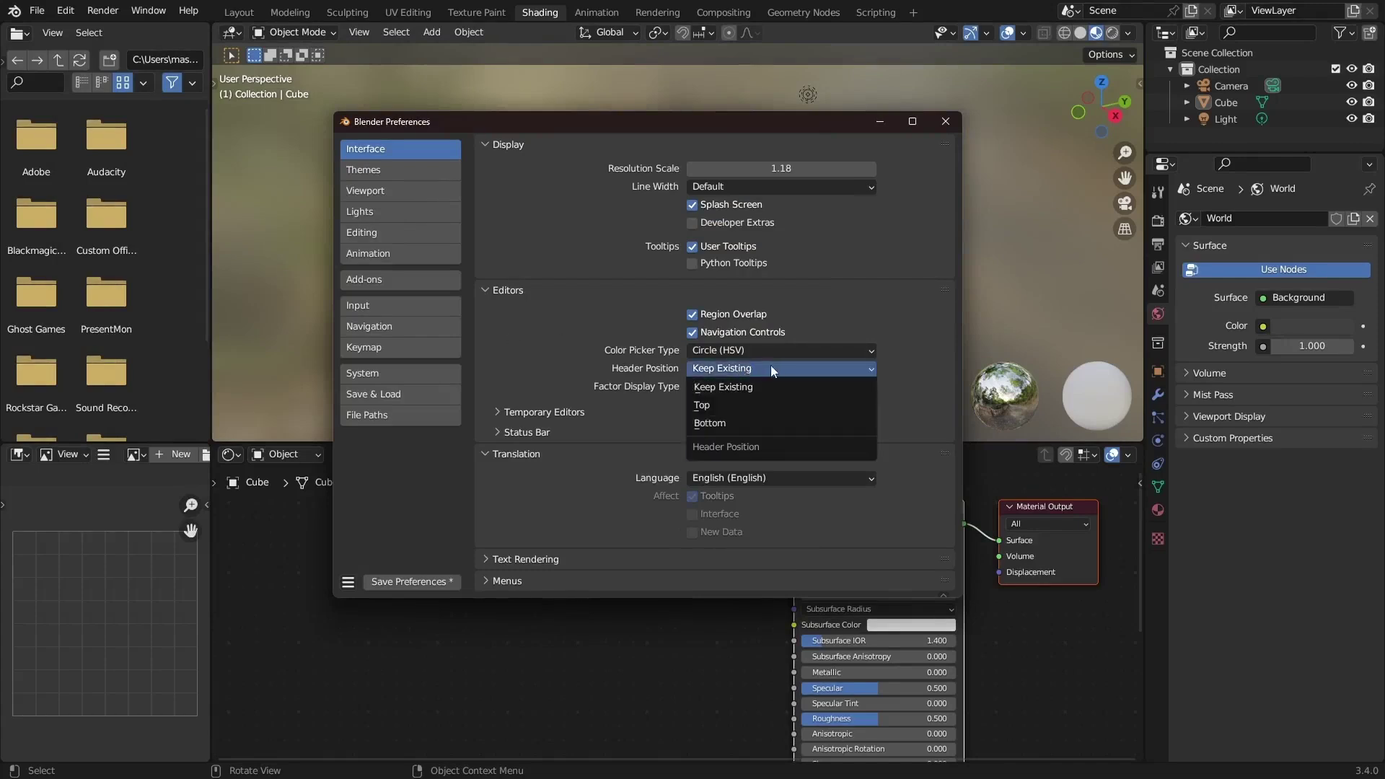
left_click(764, 389)
left_click(725, 368)
left_click(665, 383)
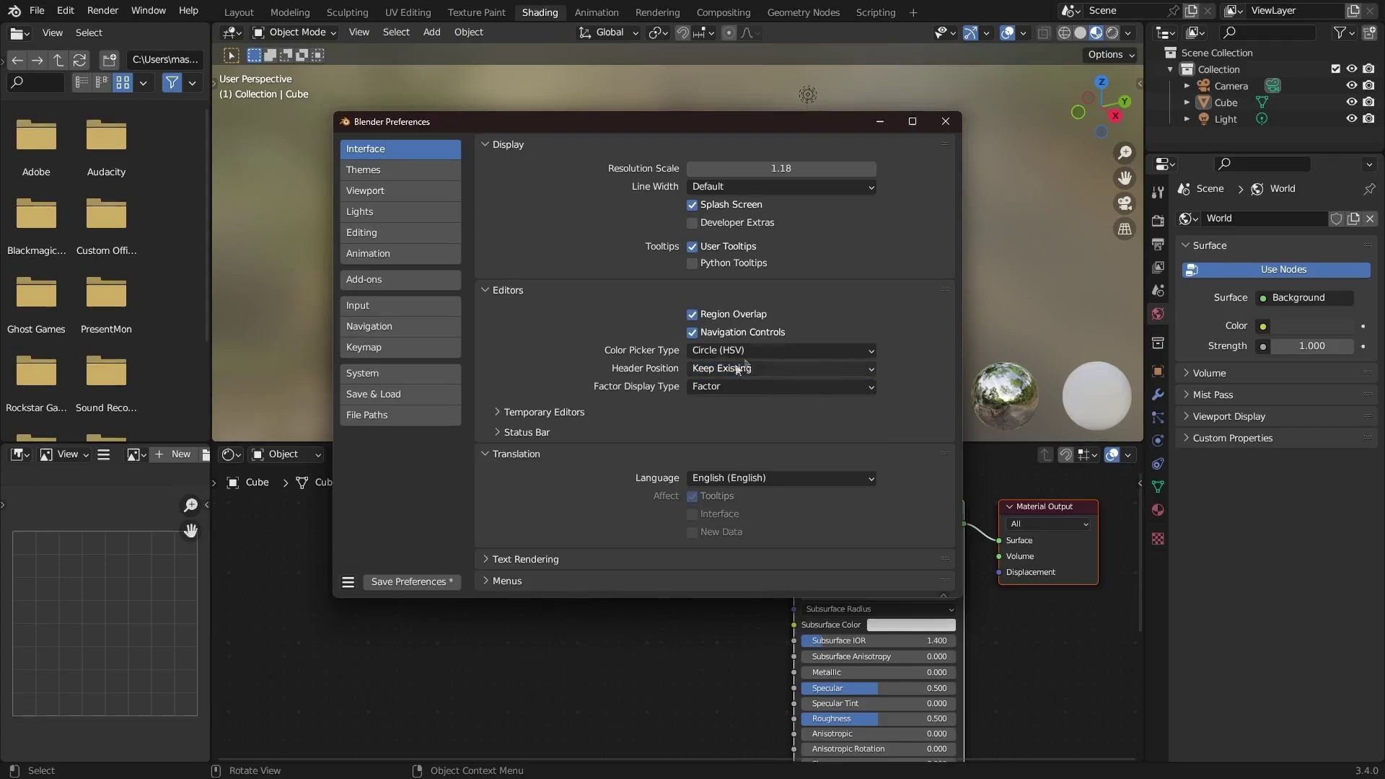
left_click(759, 374)
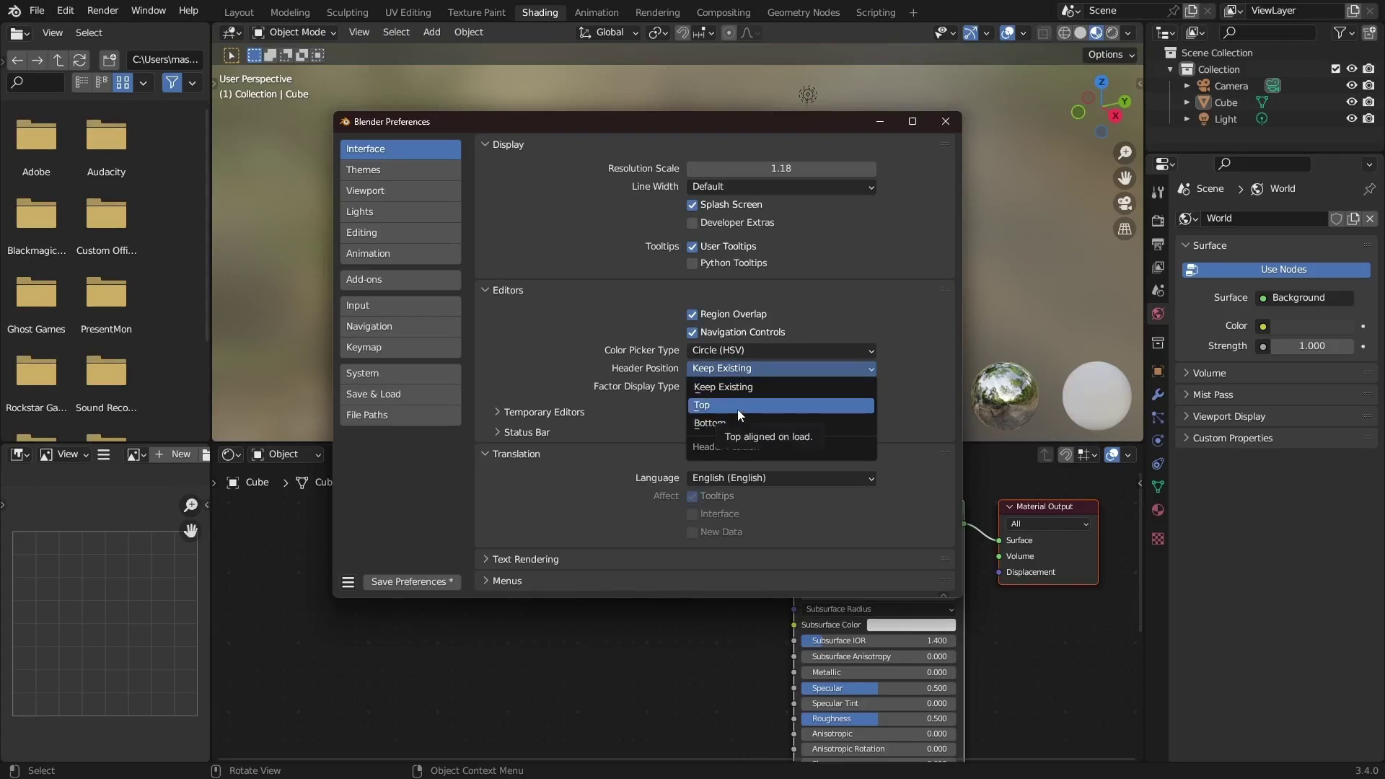
left_click(717, 424)
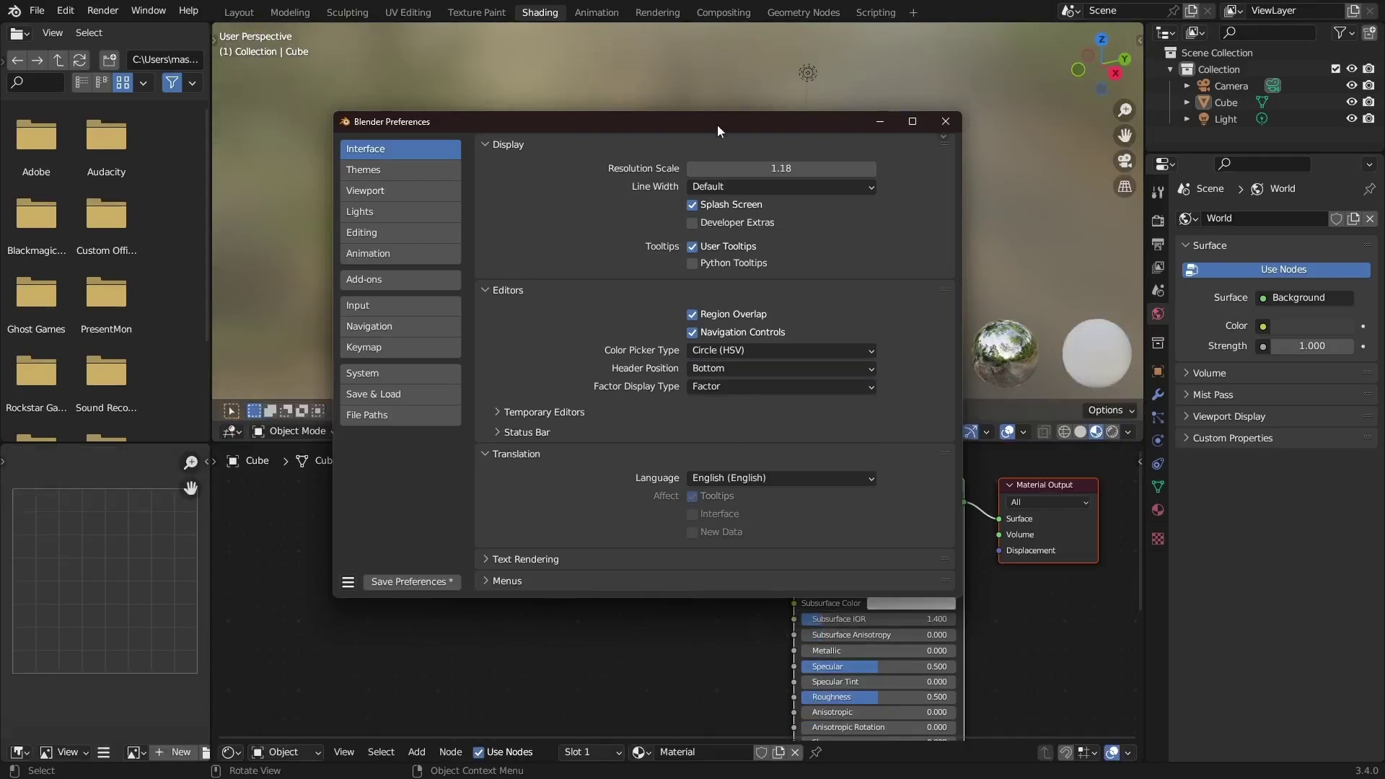
left_click_drag(642, 115, 640, 63)
Set the header position back to Keep Existing and expand the Status Bar display options
left_click(855, 351)
left_click(801, 397)
left_click(855, 351)
left_click(801, 381)
left_click(638, 408)
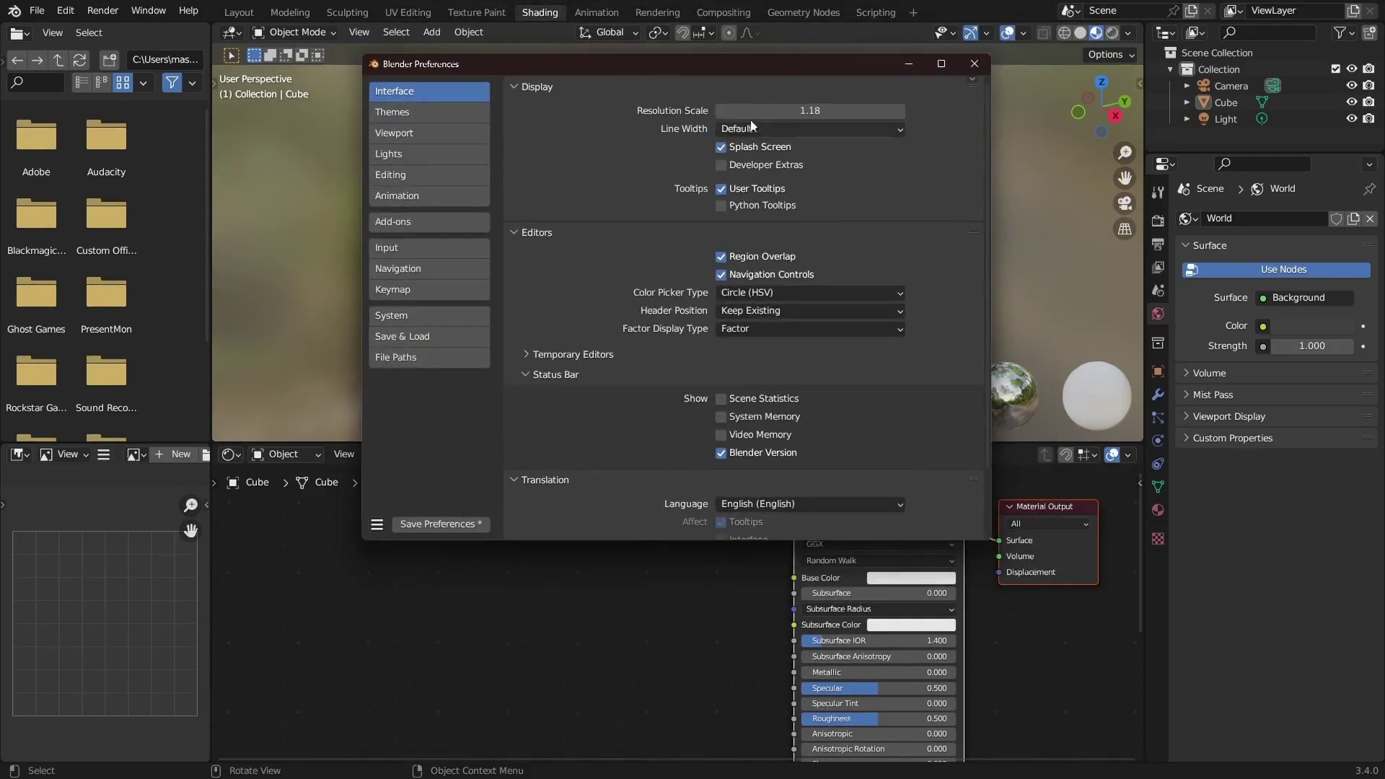
left_click_drag(770, 68, 684, 150)
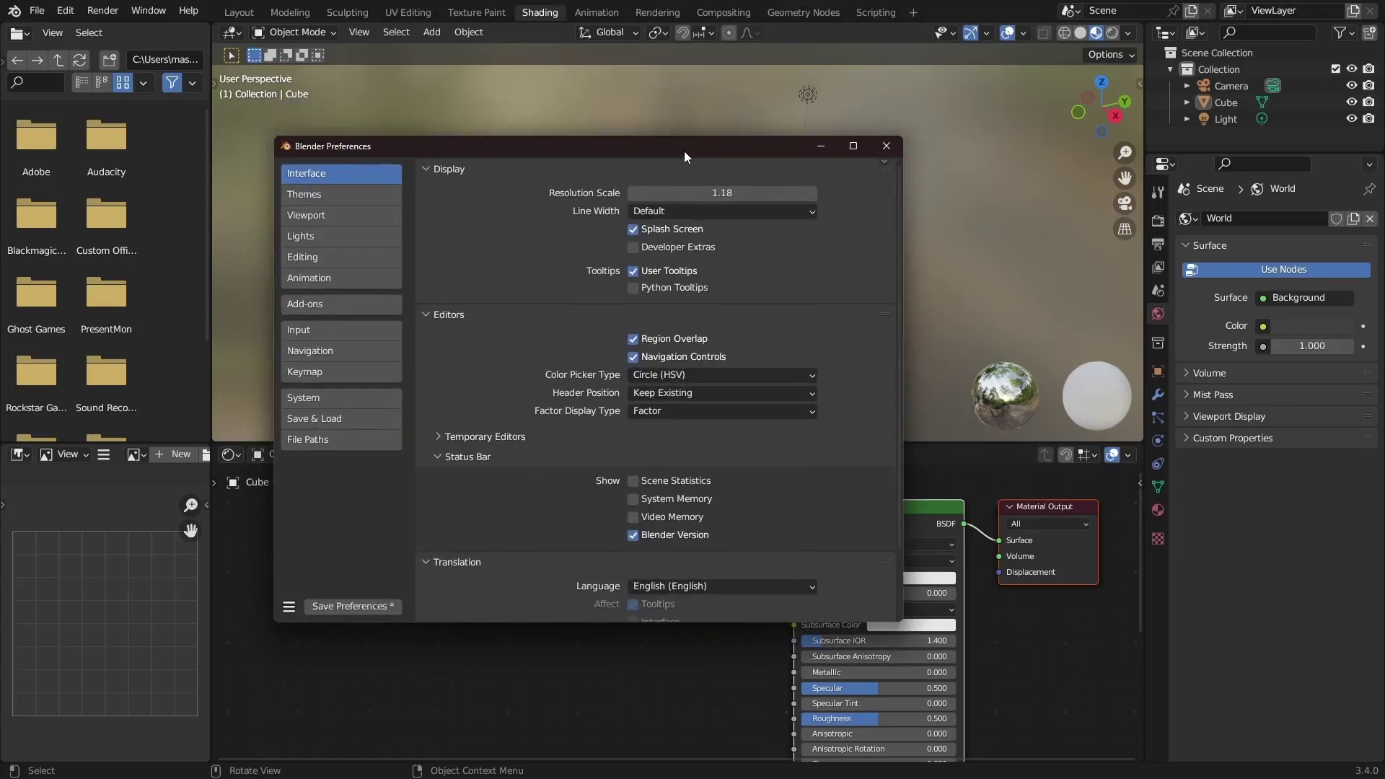
Enable Scene Statistics, System Memory and Video Memory in the status bar, and look at the Translation language setting
left_click(634, 485)
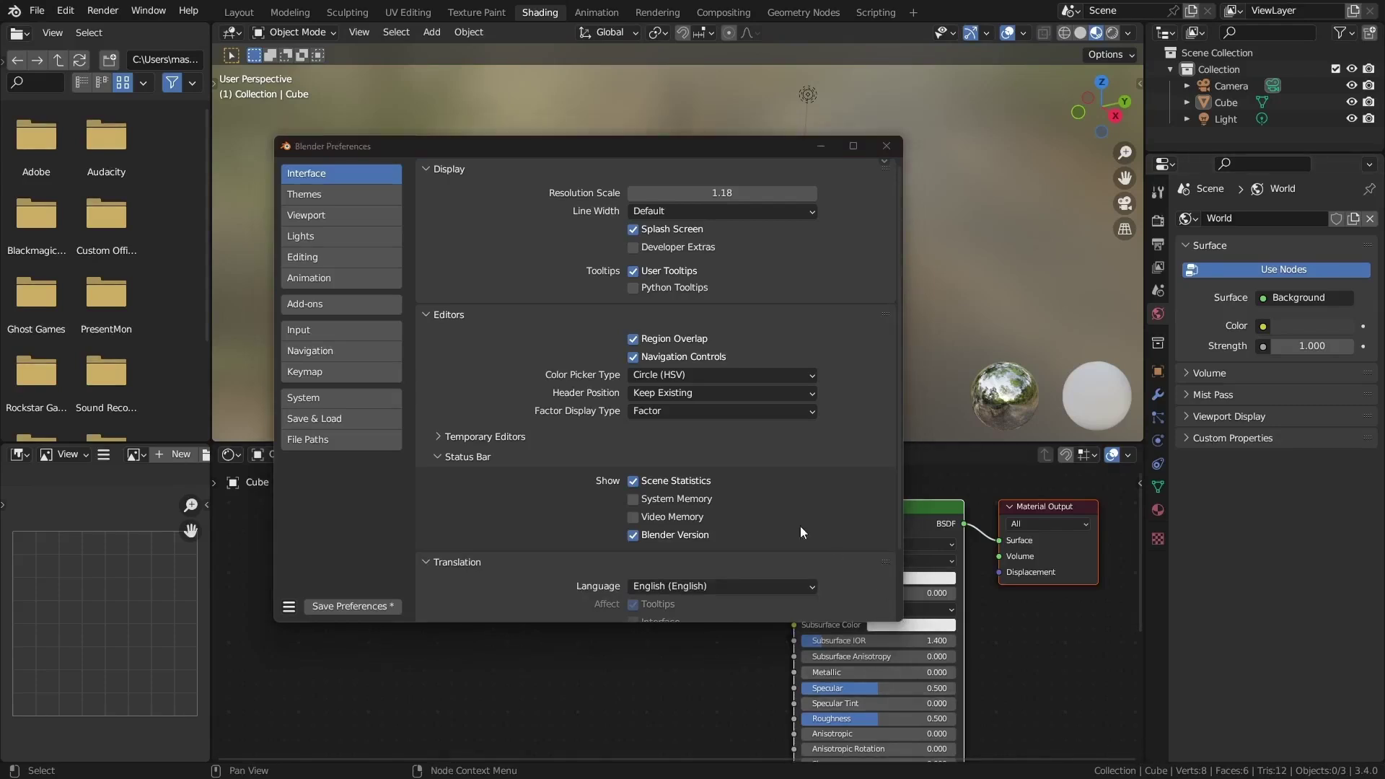
left_click(694, 500)
left_click(671, 520)
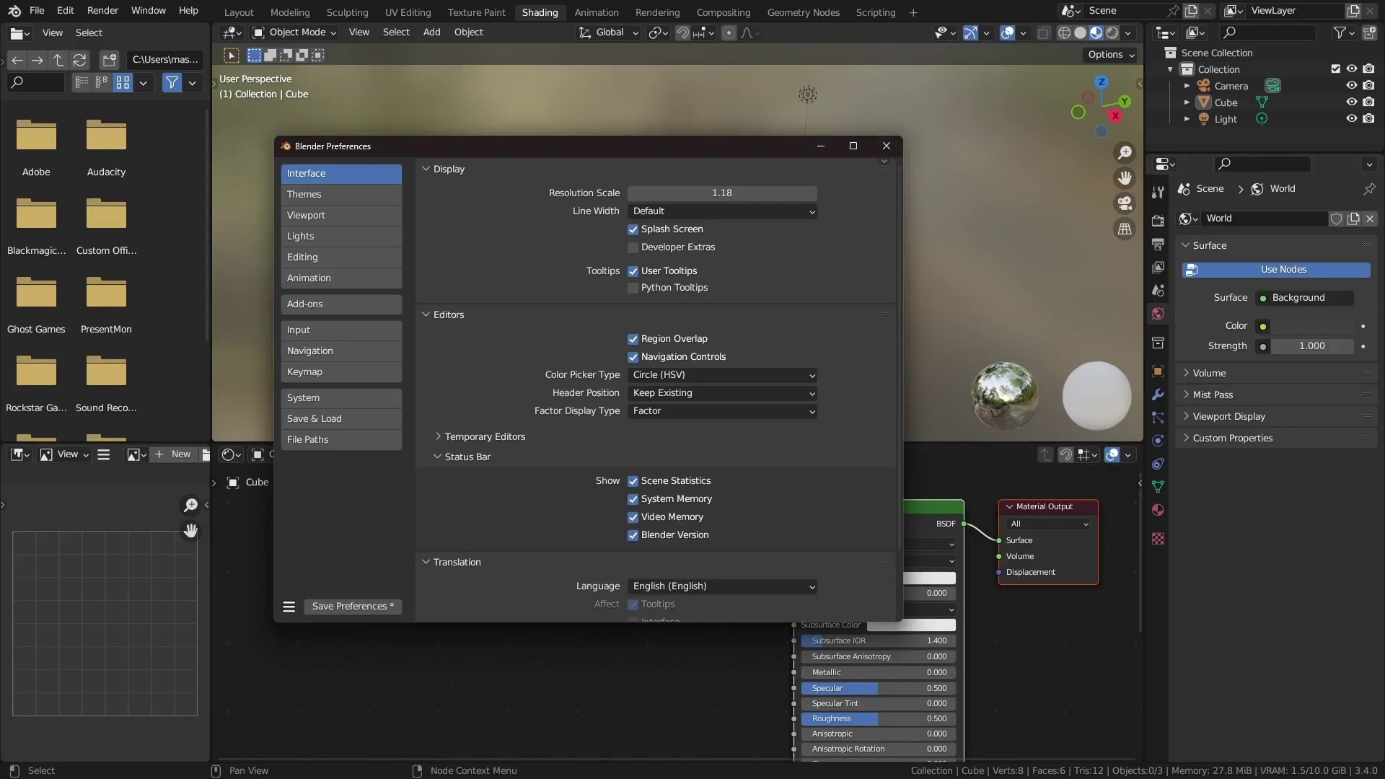
scroll(858, 354, "down", 3)
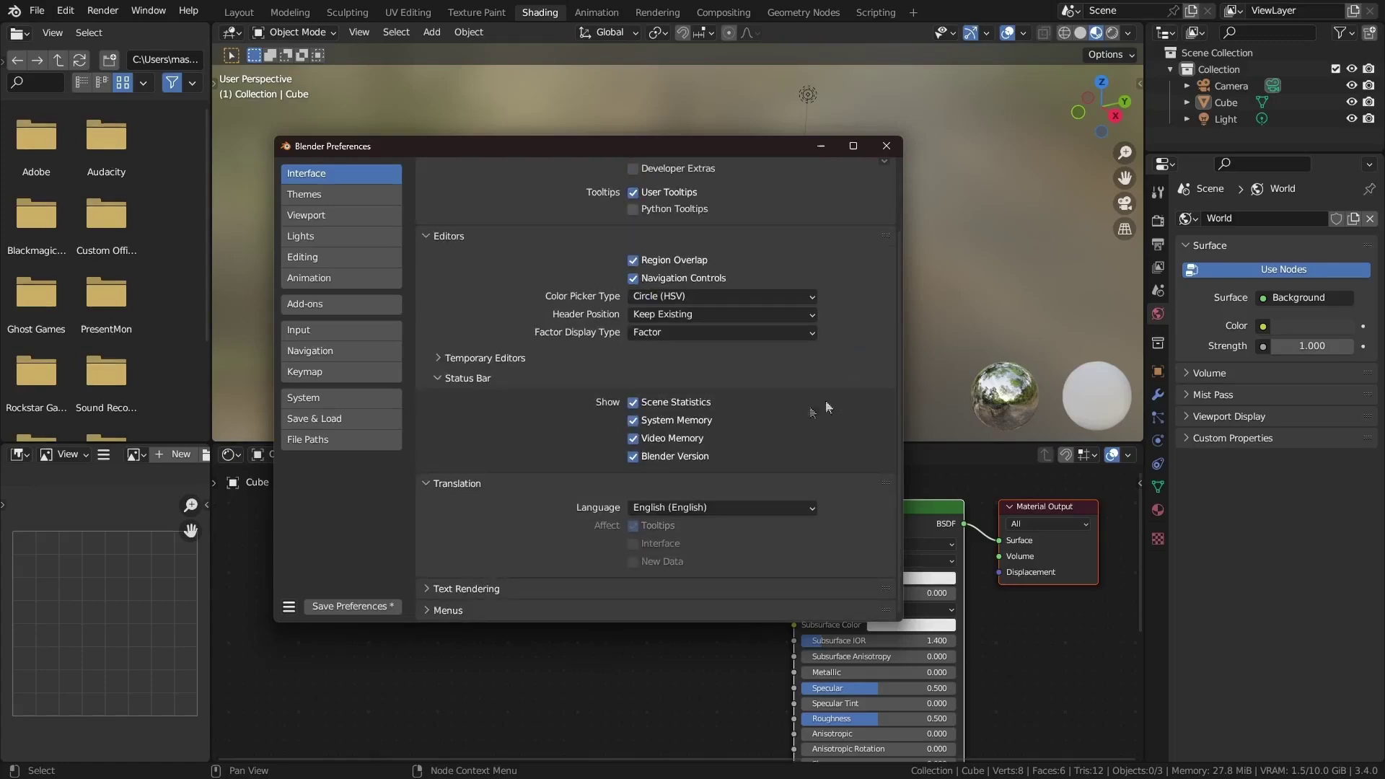
left_click(697, 509)
scroll(646, 413, "up", 3)
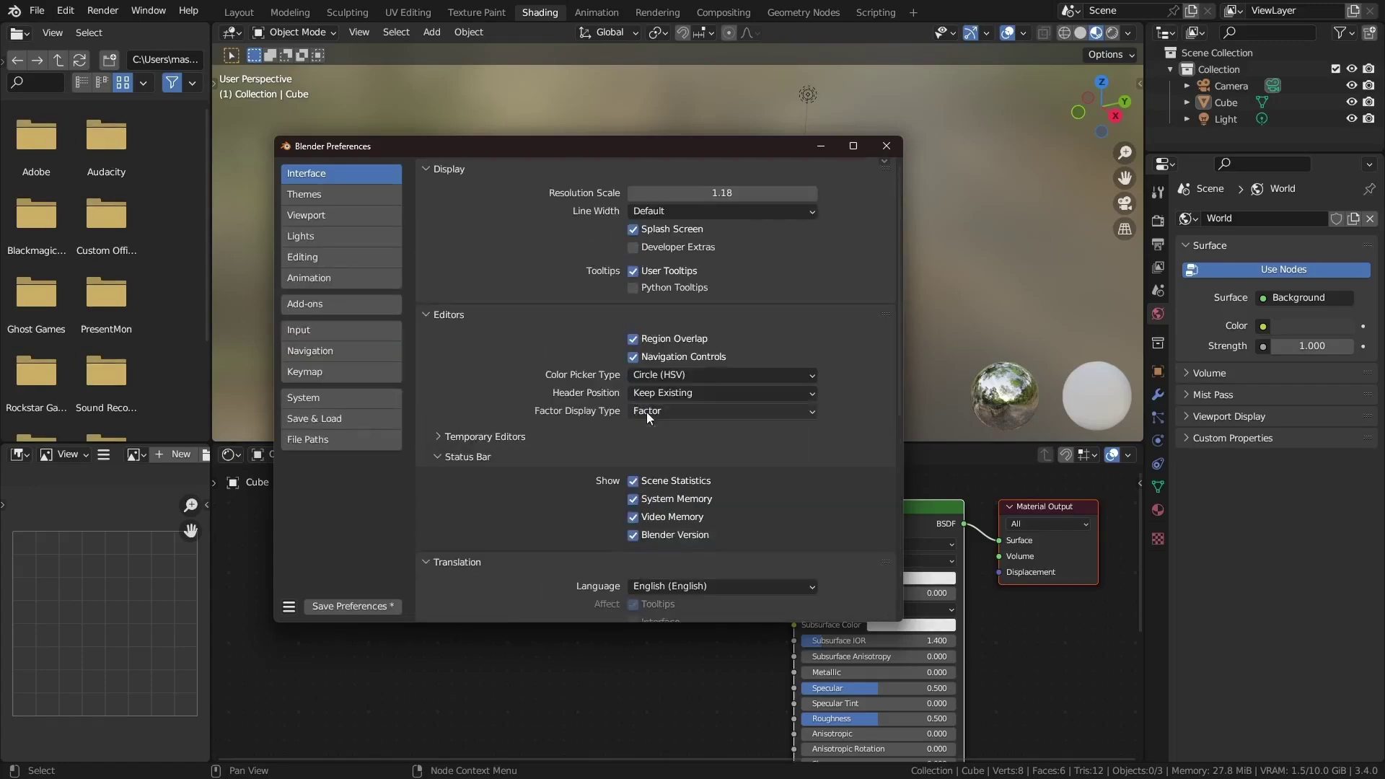
Switch to the Themes preferences, move the window clear of the file browser and apply the Blender Dark preset
left_click(318, 194)
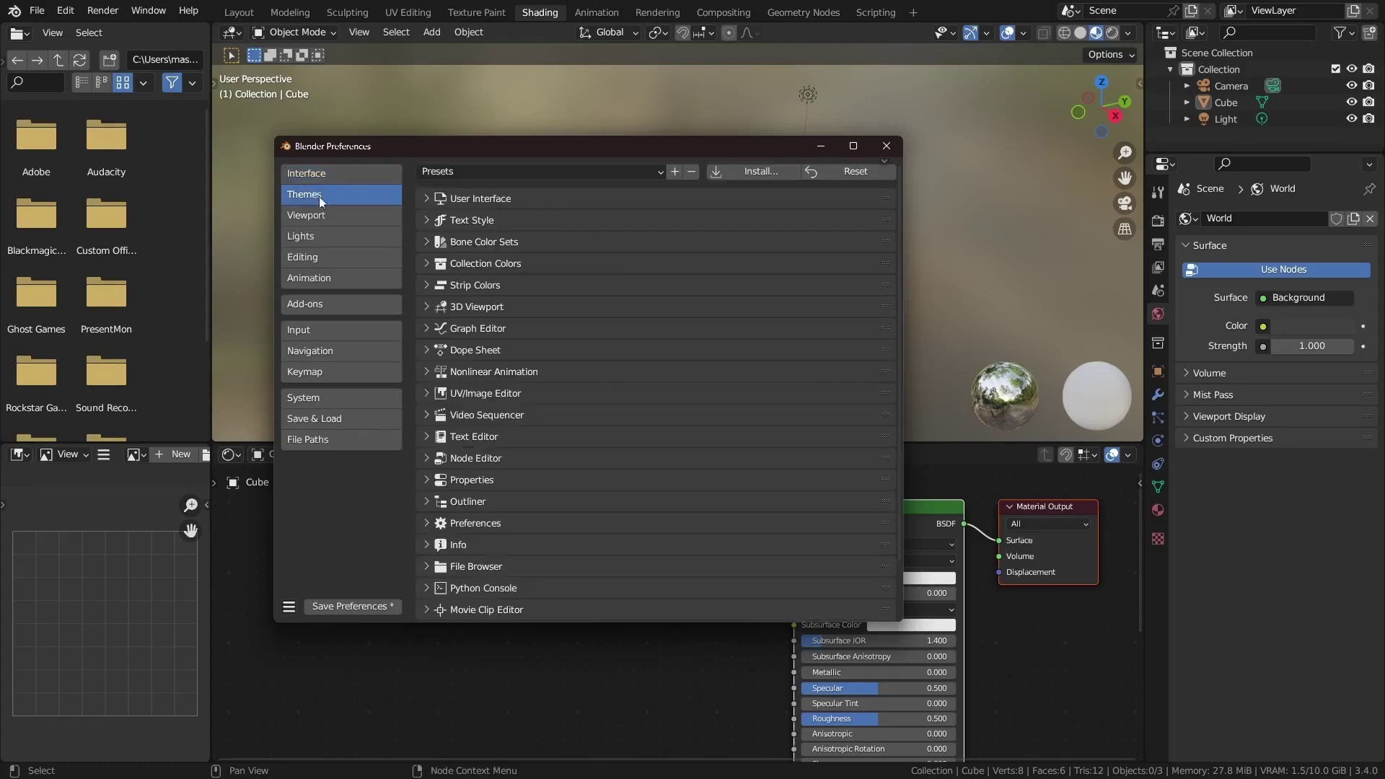
left_click_drag(650, 145, 770, 135)
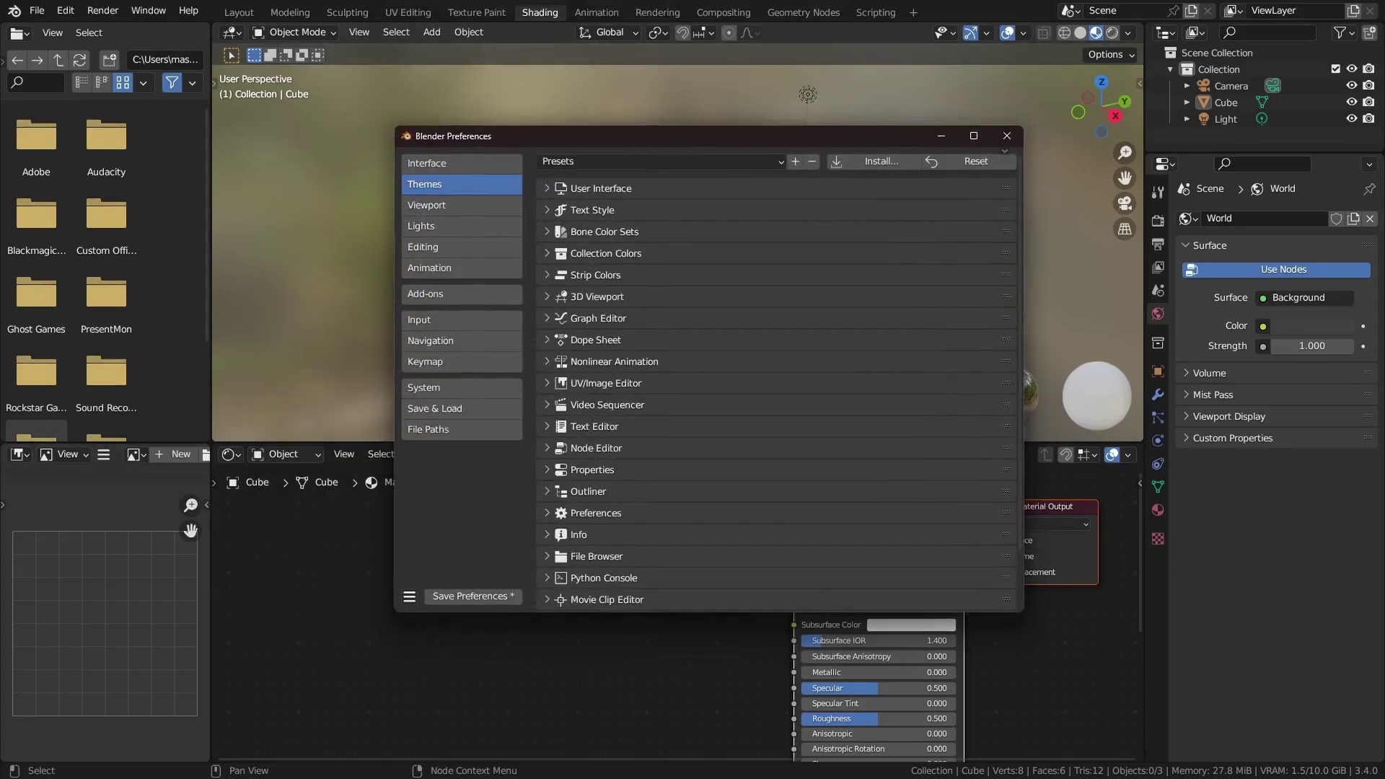
left_click(576, 162)
left_click(630, 180)
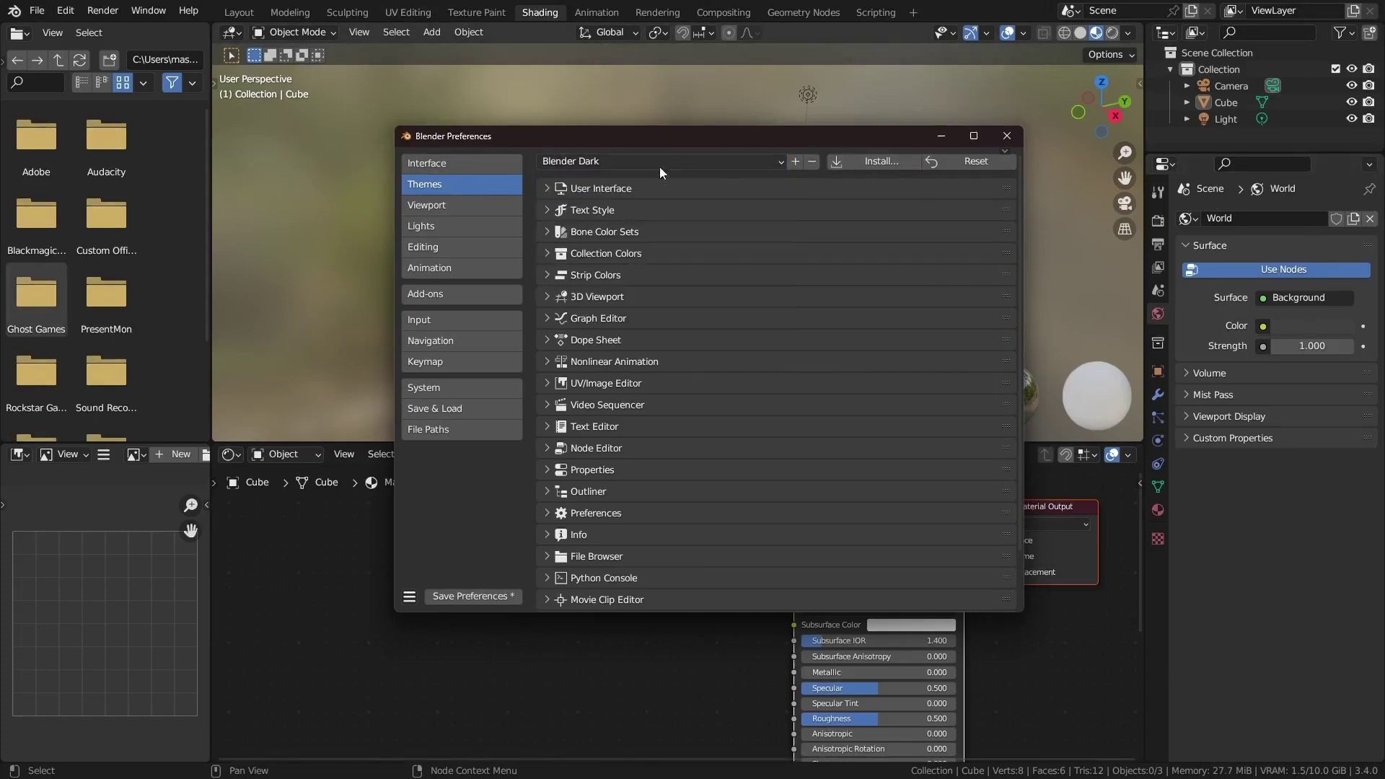
Try the Blender Light and Deep Grey theme presets and switch back to Blender Dark
left_click(635, 162)
left_click(609, 196)
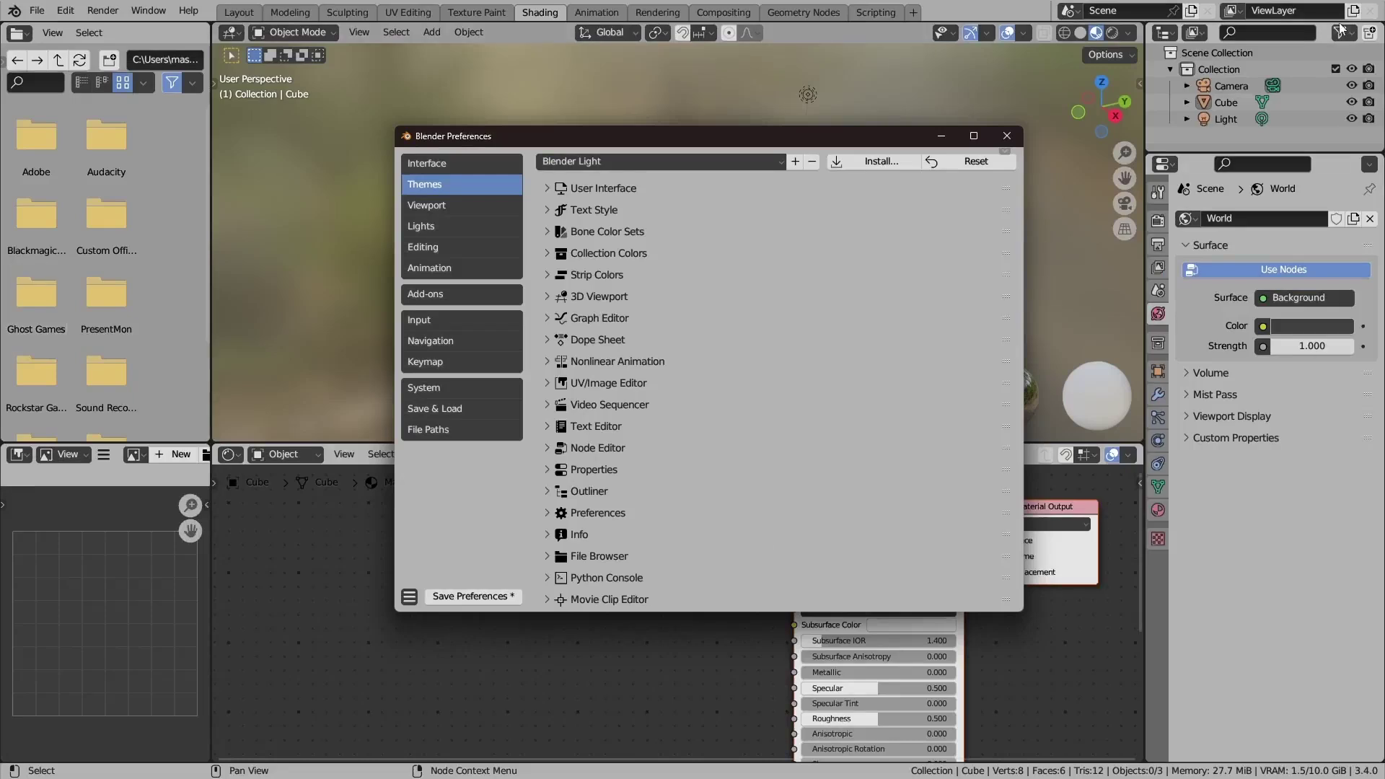
left_click(632, 163)
left_click(633, 244)
left_click(628, 163)
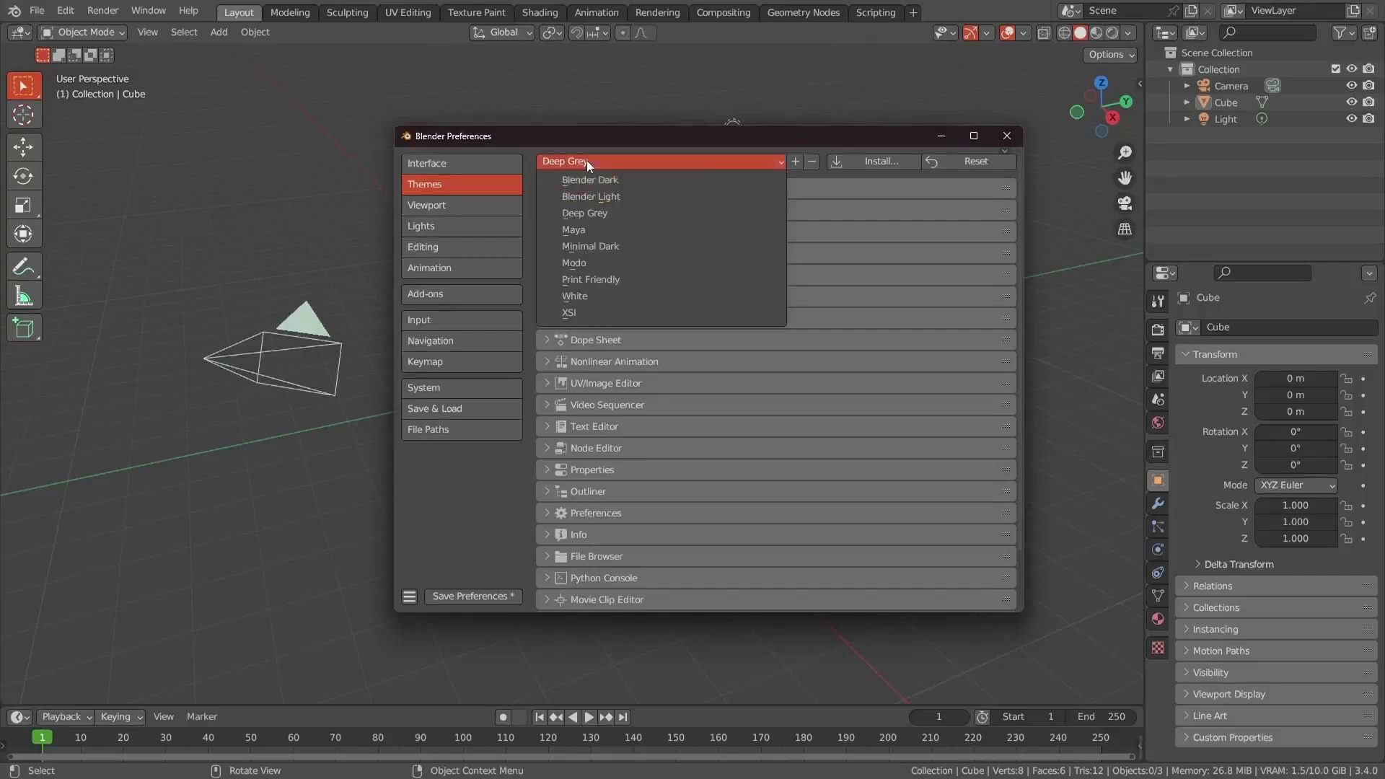
left_click(586, 179)
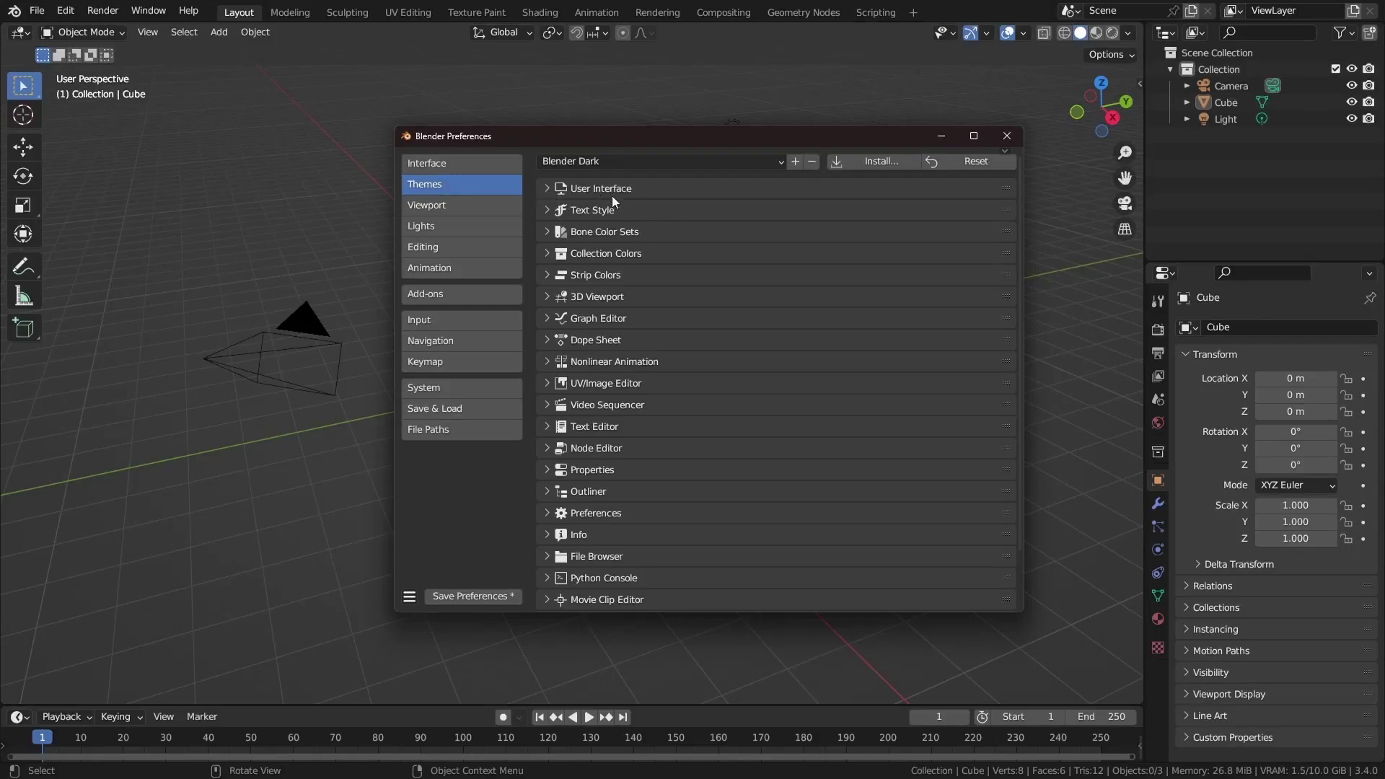
Examine the theme's Regular User Interface colors, including the Text color, and look through the list of theme sections
left_click(546, 189)
left_click(554, 209)
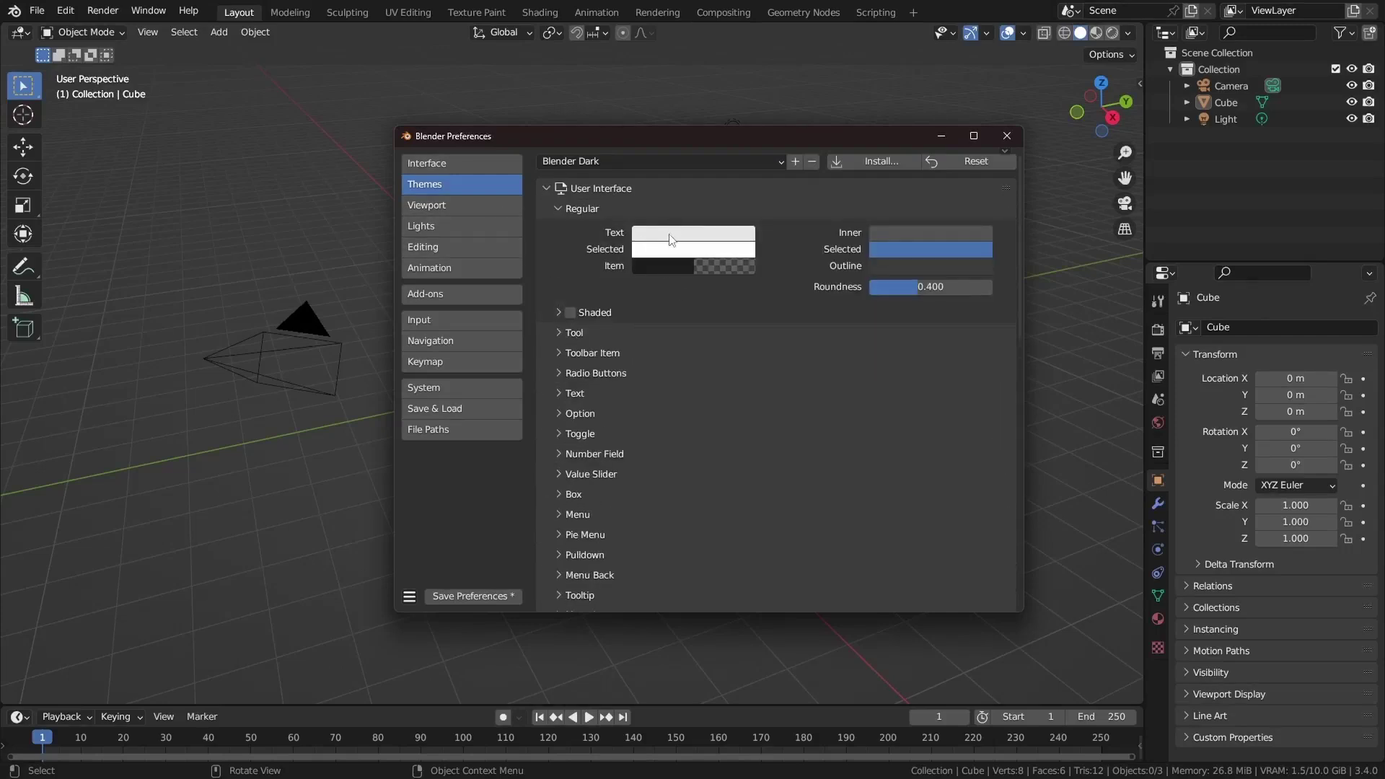
left_click(644, 243)
left_click(703, 372)
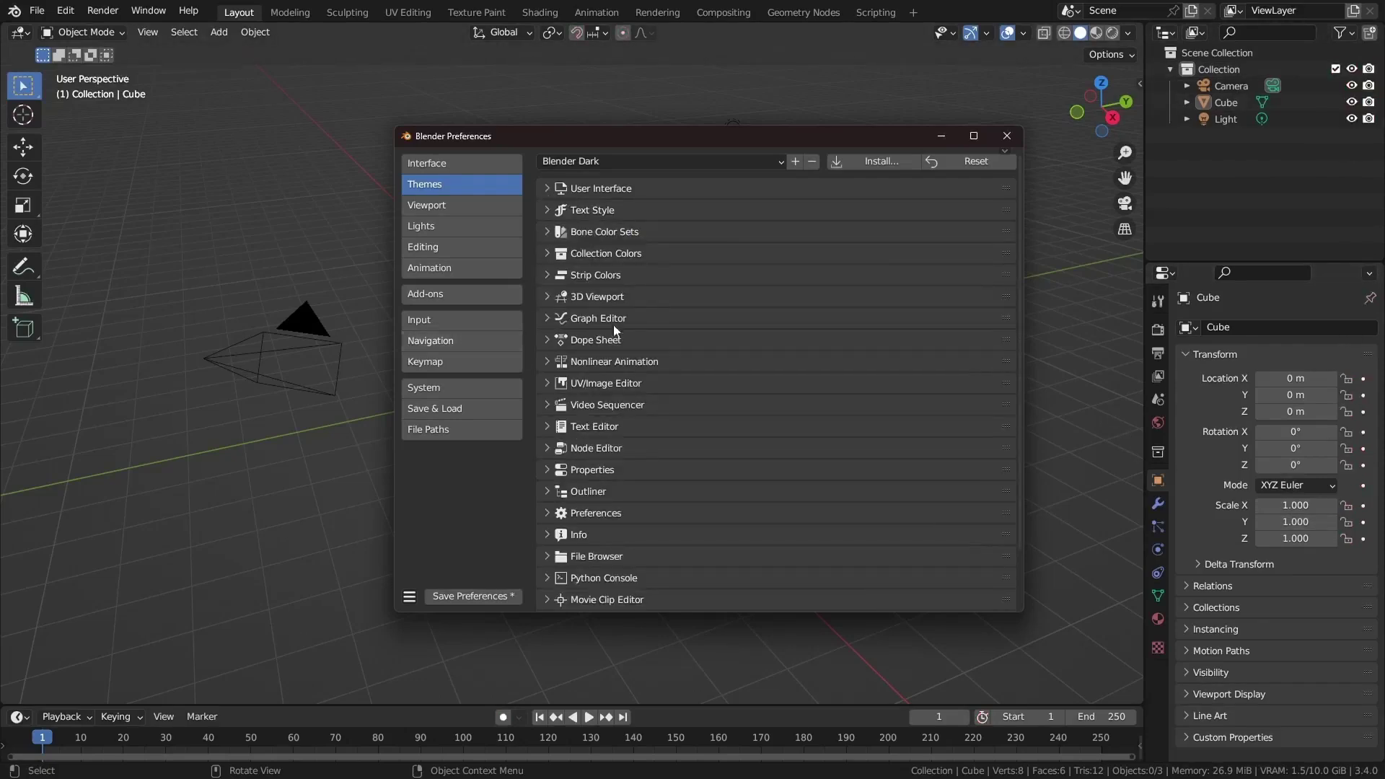
scroll(615, 331, "down", 3)
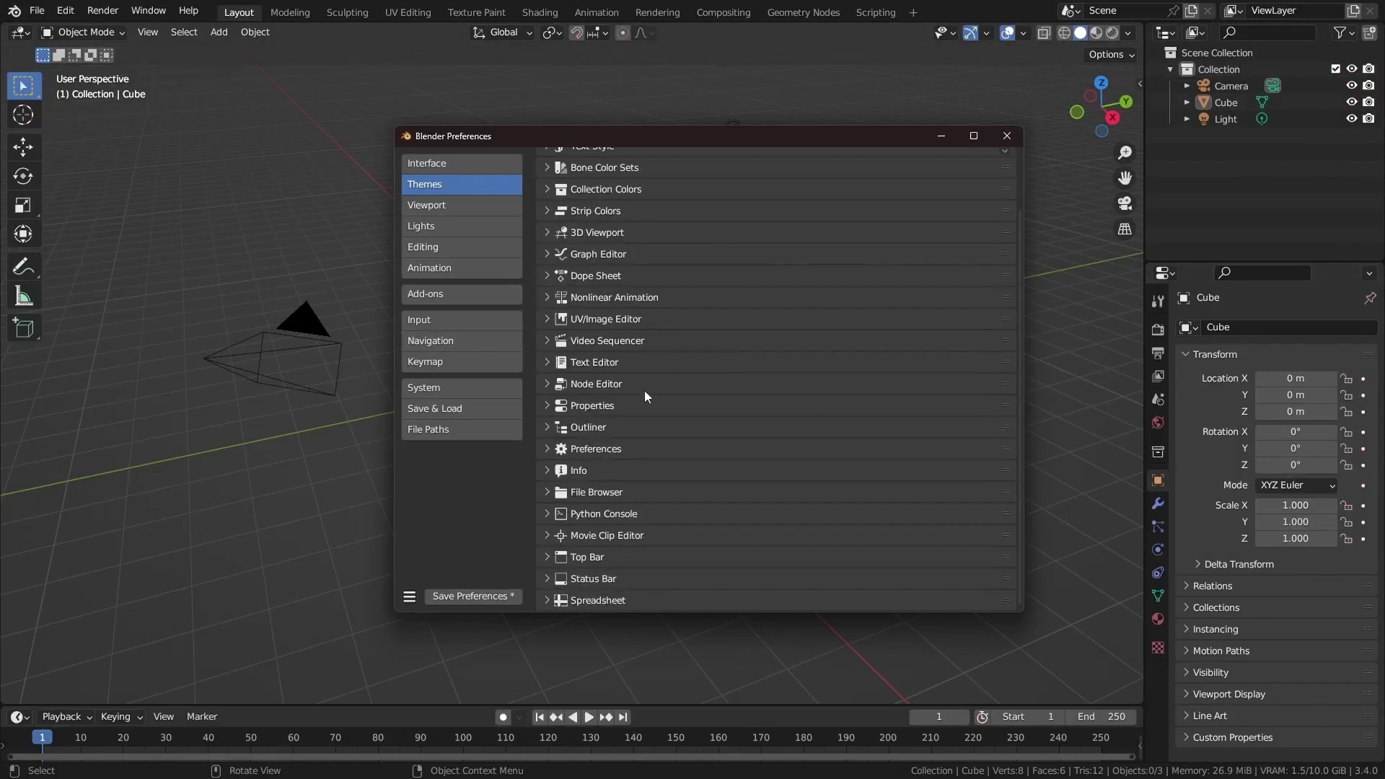
scroll(646, 397, "up", 3)
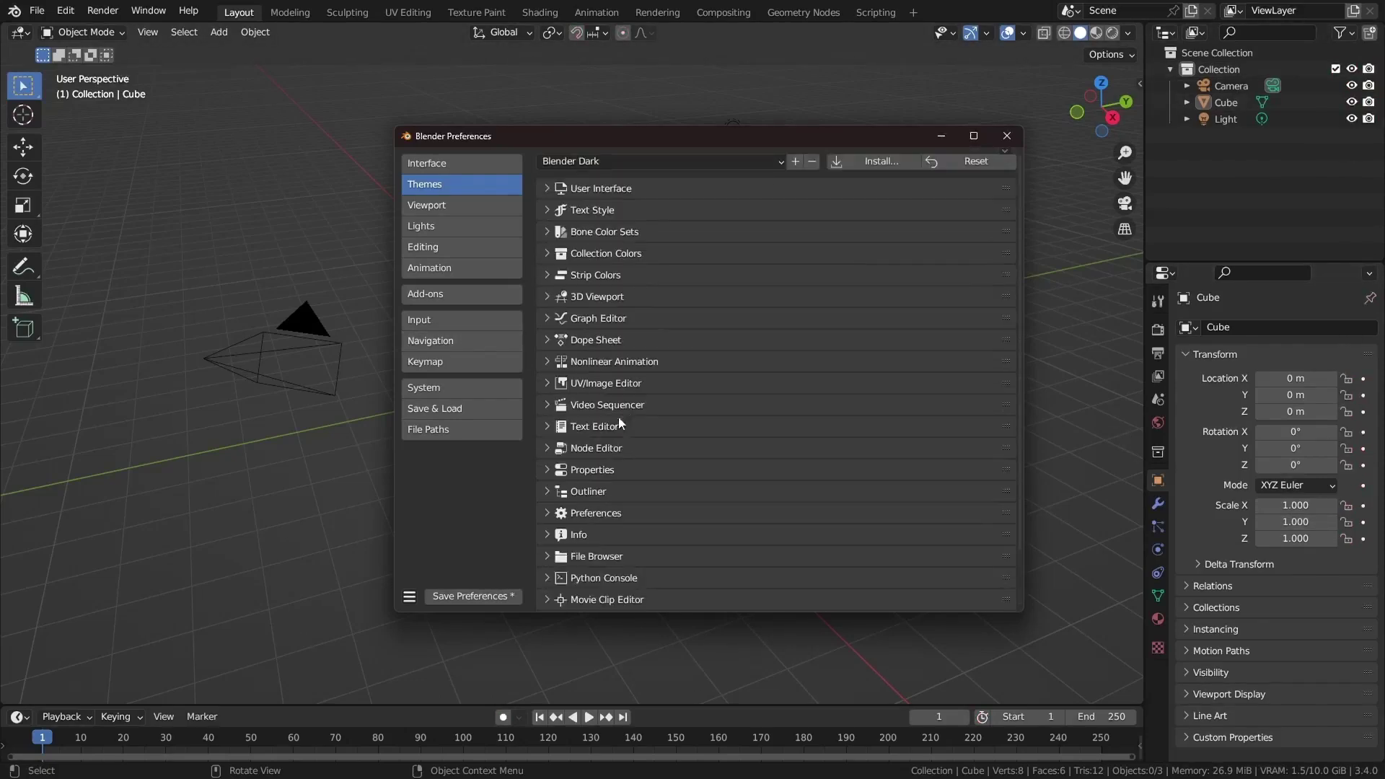
Expand the Node Editor theme settings, switch to the Shading workspace and move the preferences window aside to reveal the material nodes
left_click(549, 449)
scroll(676, 383, "down", 8)
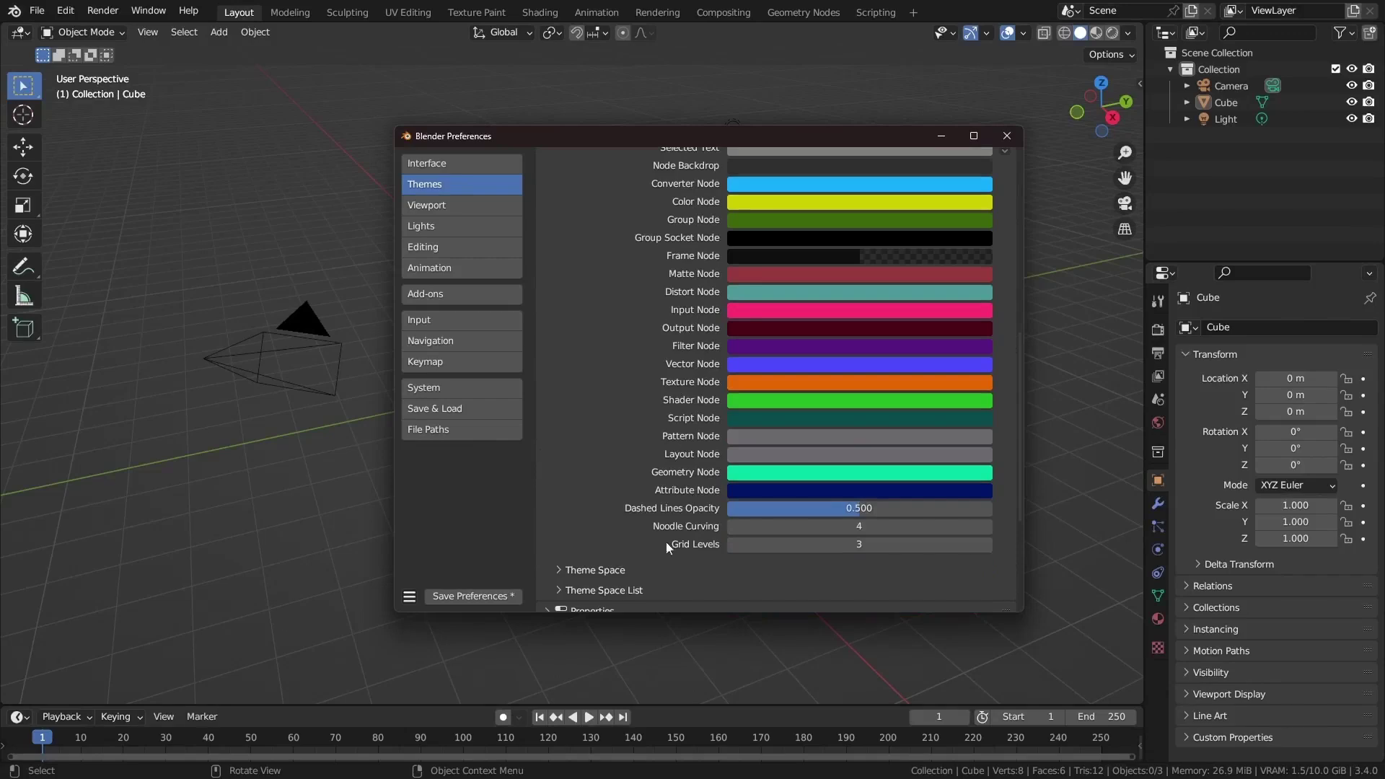
left_click(540, 12)
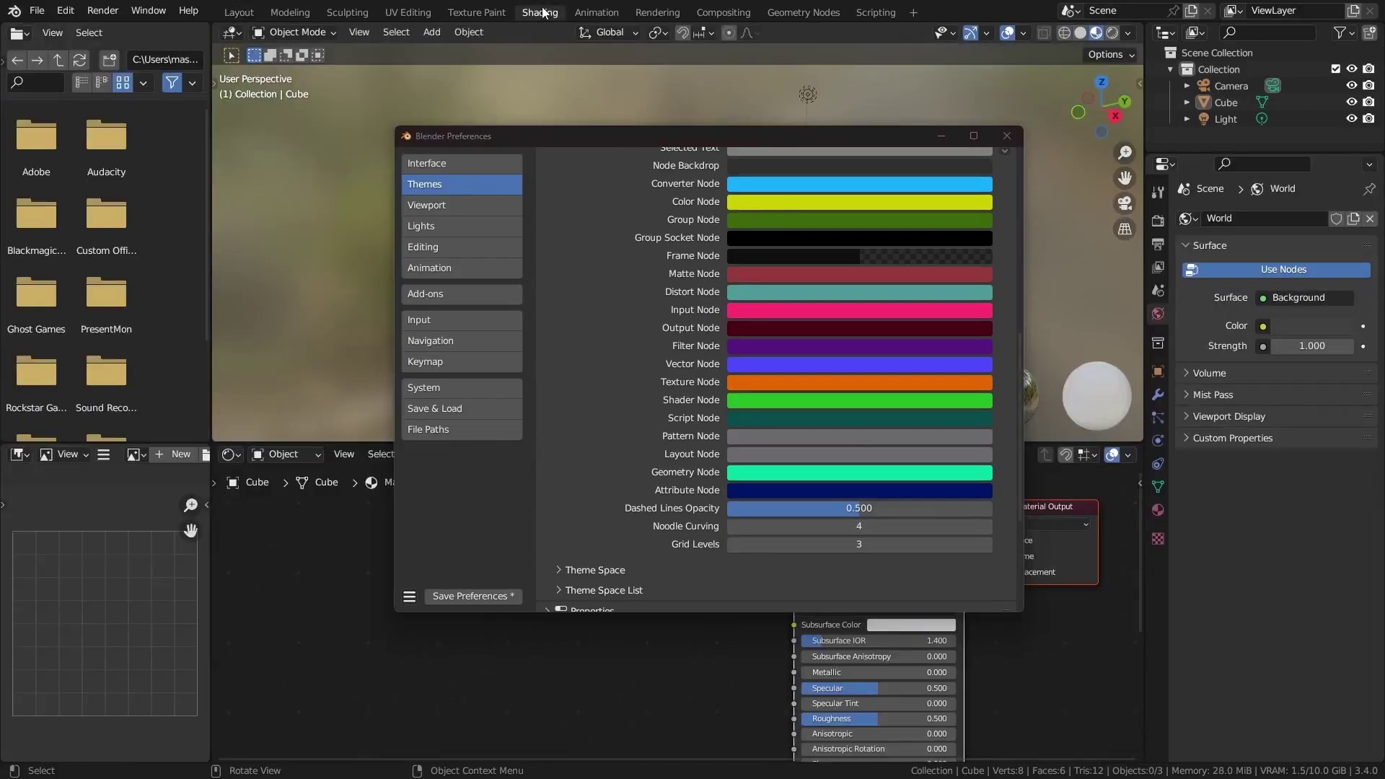
left_click_drag(626, 133, 953, 81)
scroll(292, 599, "down", 3)
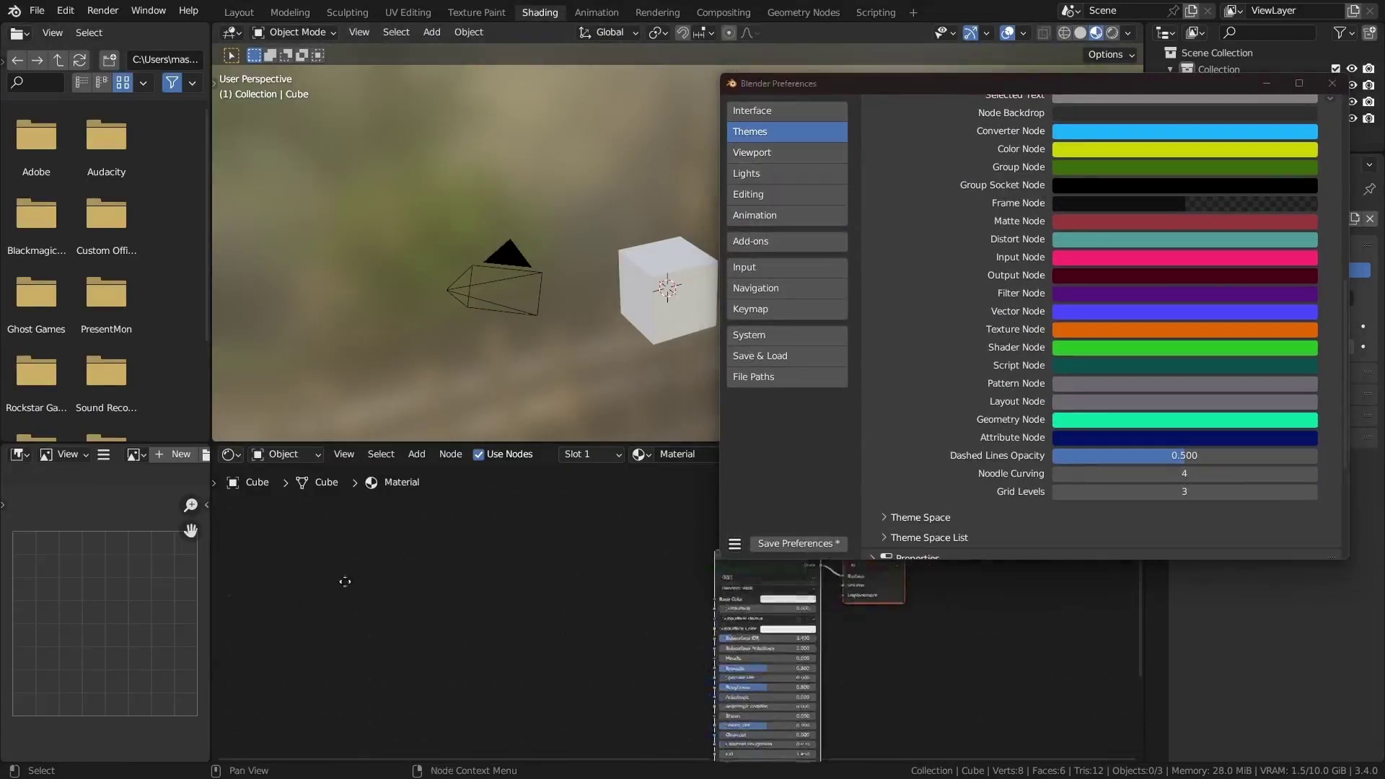
Add a Mix node set to Color and link its result to the Principled BSDF's Base Color
key("shift+a")
mouse_move(366, 630)
left_click(510, 702)
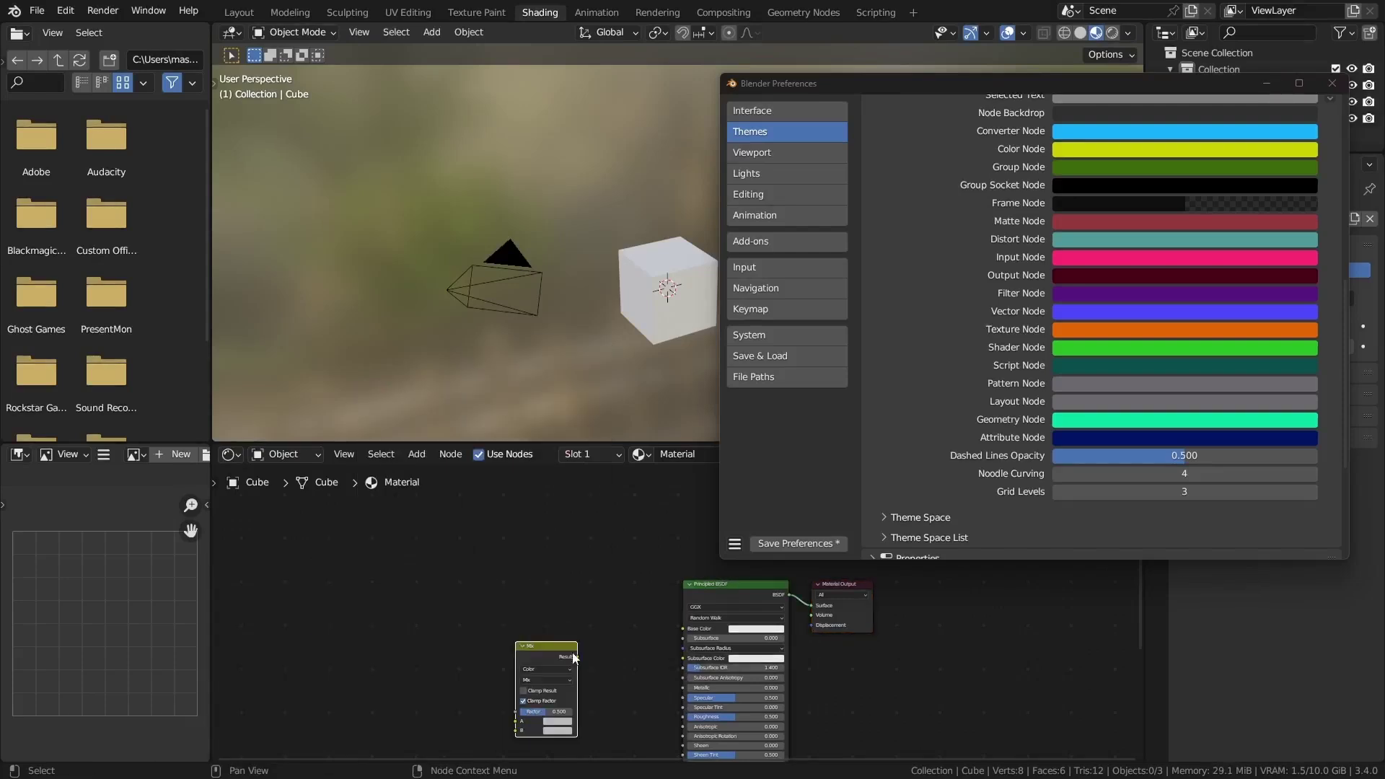
left_click(546, 601)
Add a Noise Texture node and a Musgrave Texture node before the Mix node
key("shift+a")
left_click(614, 481)
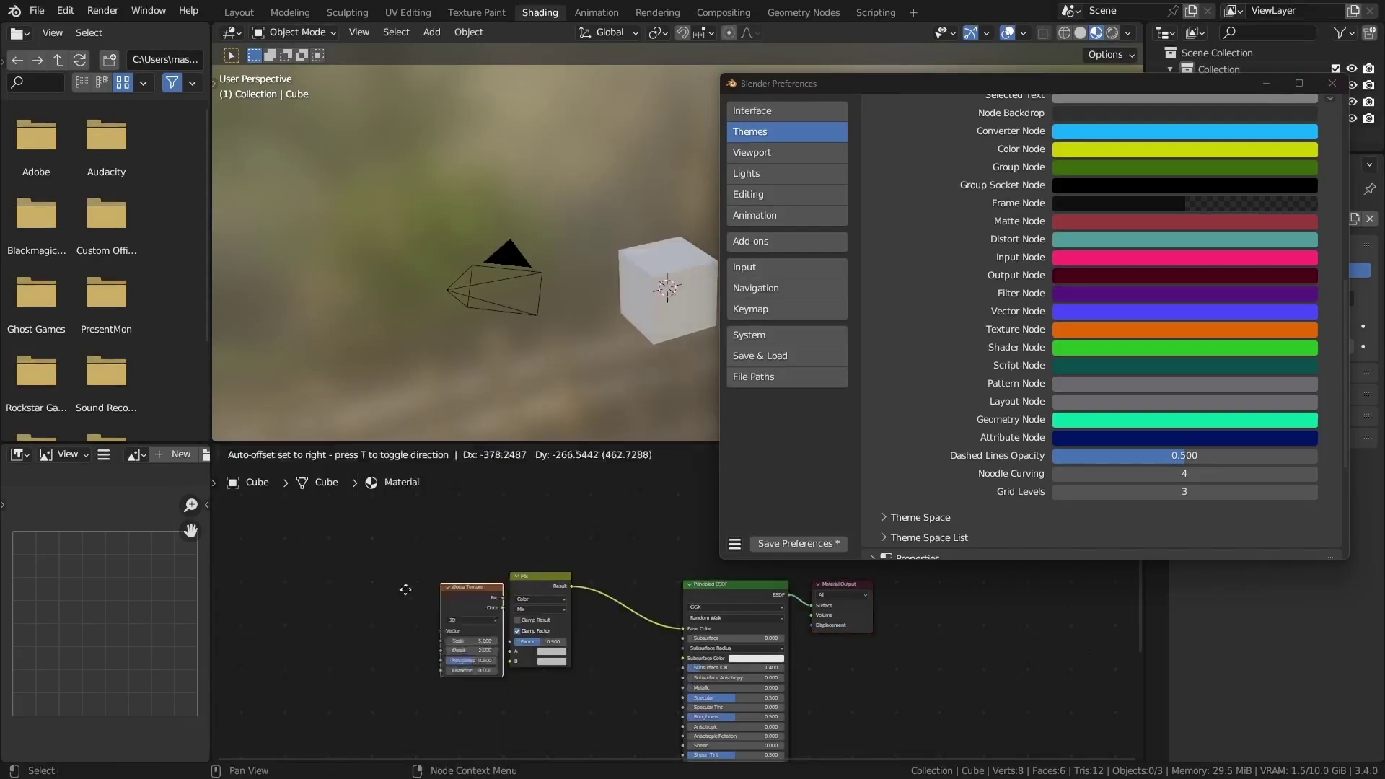
left_click(328, 574)
key("shift+a")
left_click(422, 478)
scroll(358, 688, "up", 2)
left_click(231, 725)
Connect the Musgrave Texture to the Mix node's A input and the Noise Texture to B, and spread the nodes apart
left_click_drag(255, 722, 448, 664)
left_click_drag(244, 574, 448, 679)
scroll(469, 626, "down", 3)
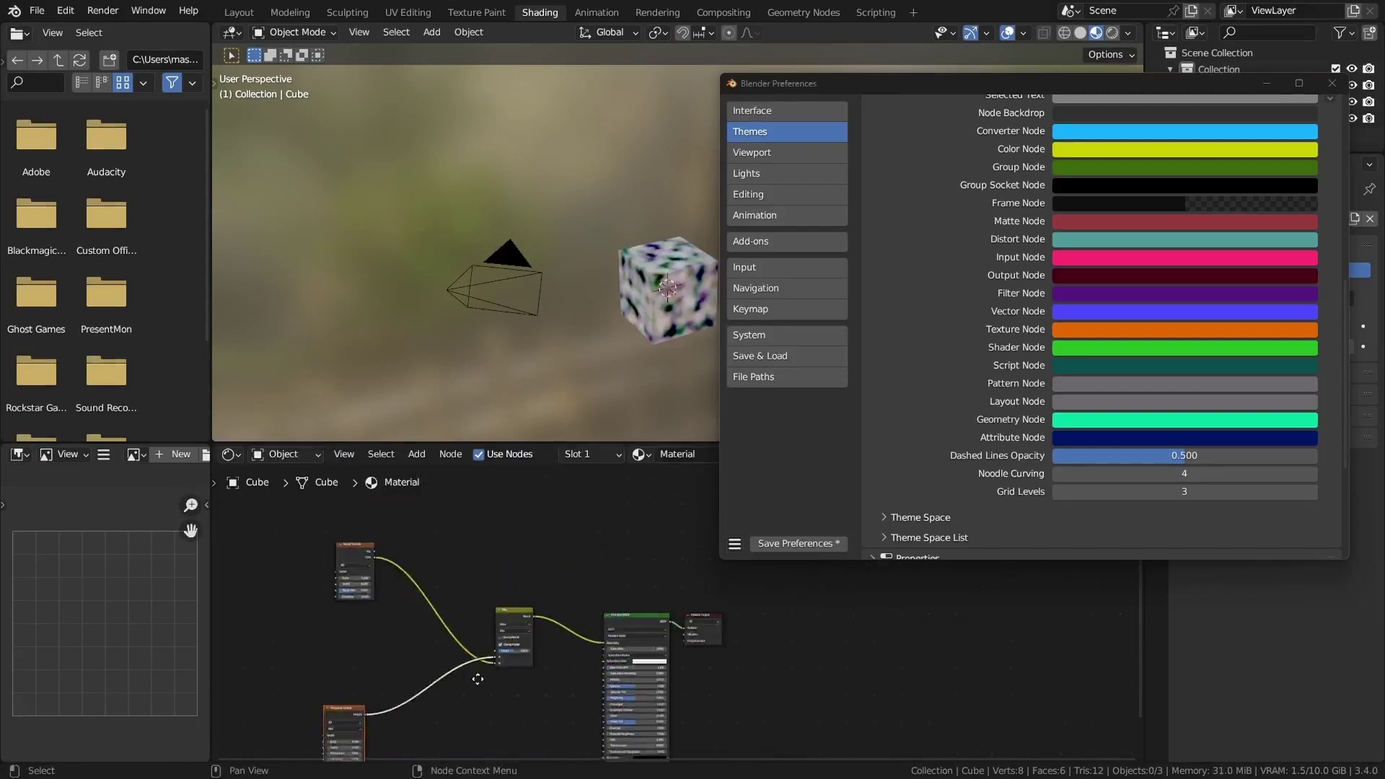
left_click_drag(479, 621, 472, 527)
left_click_drag(710, 619, 855, 685)
key("Home")
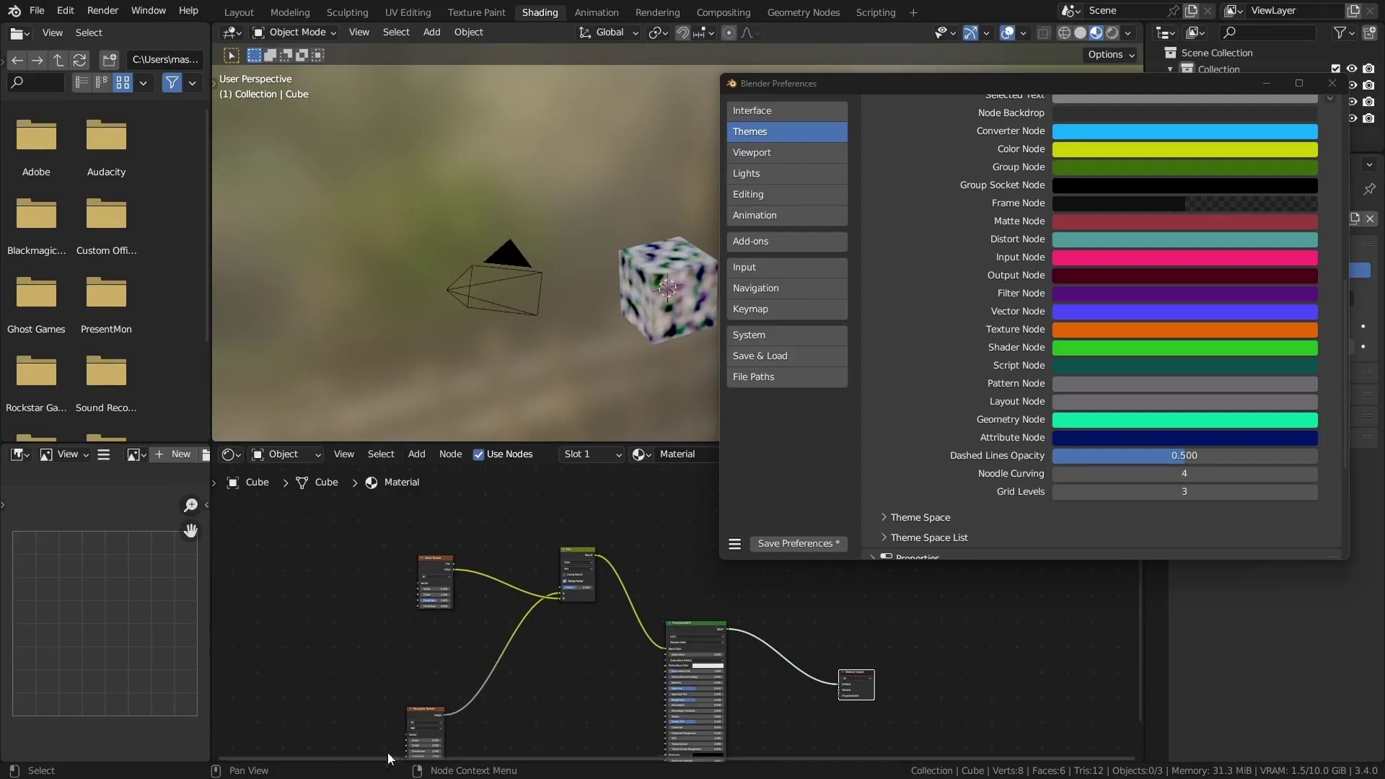
Try Noodle Curving at 10, set it to 0 for straight wires, and move the Noise Texture node to check them
left_click_drag(1183, 474, 1241, 474)
left_click(1184, 473)
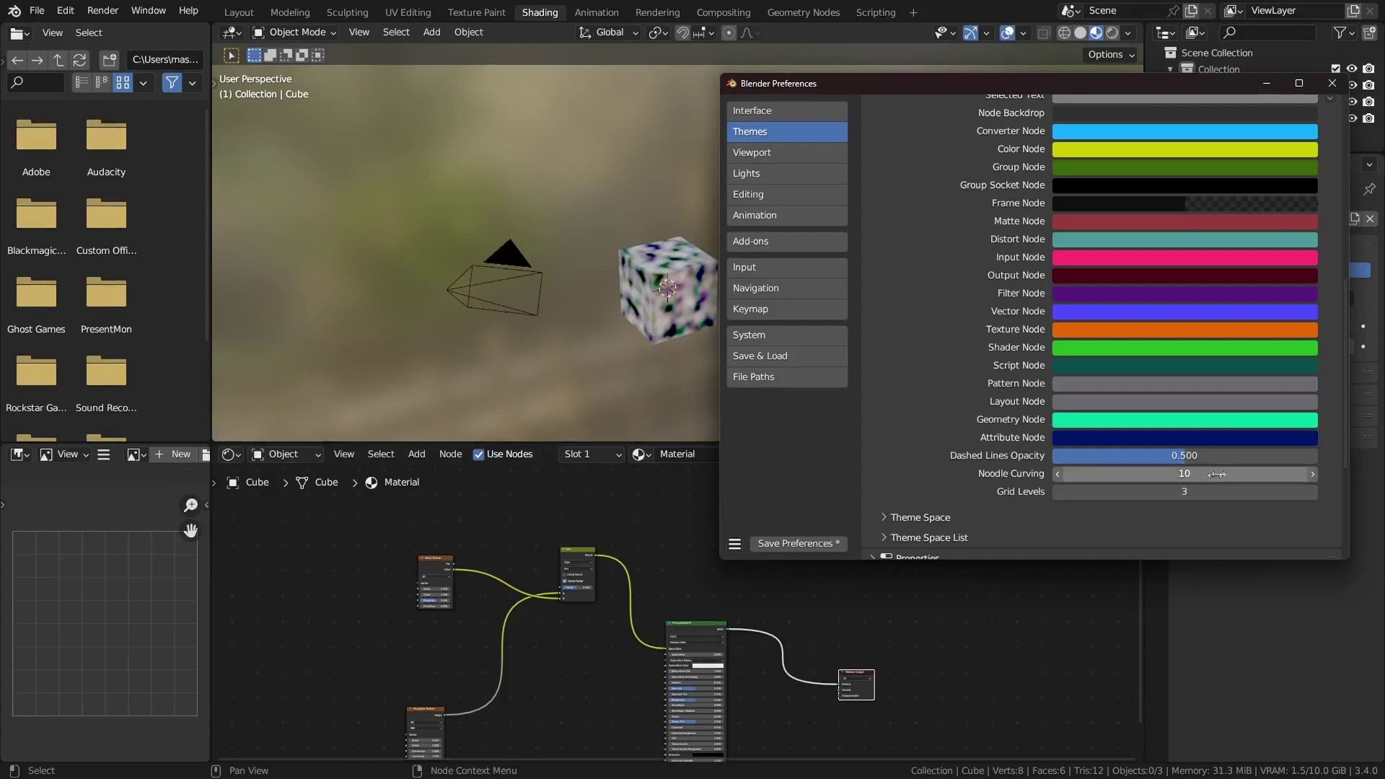
type("0")
key("Return")
scroll(429, 718, "up", 2)
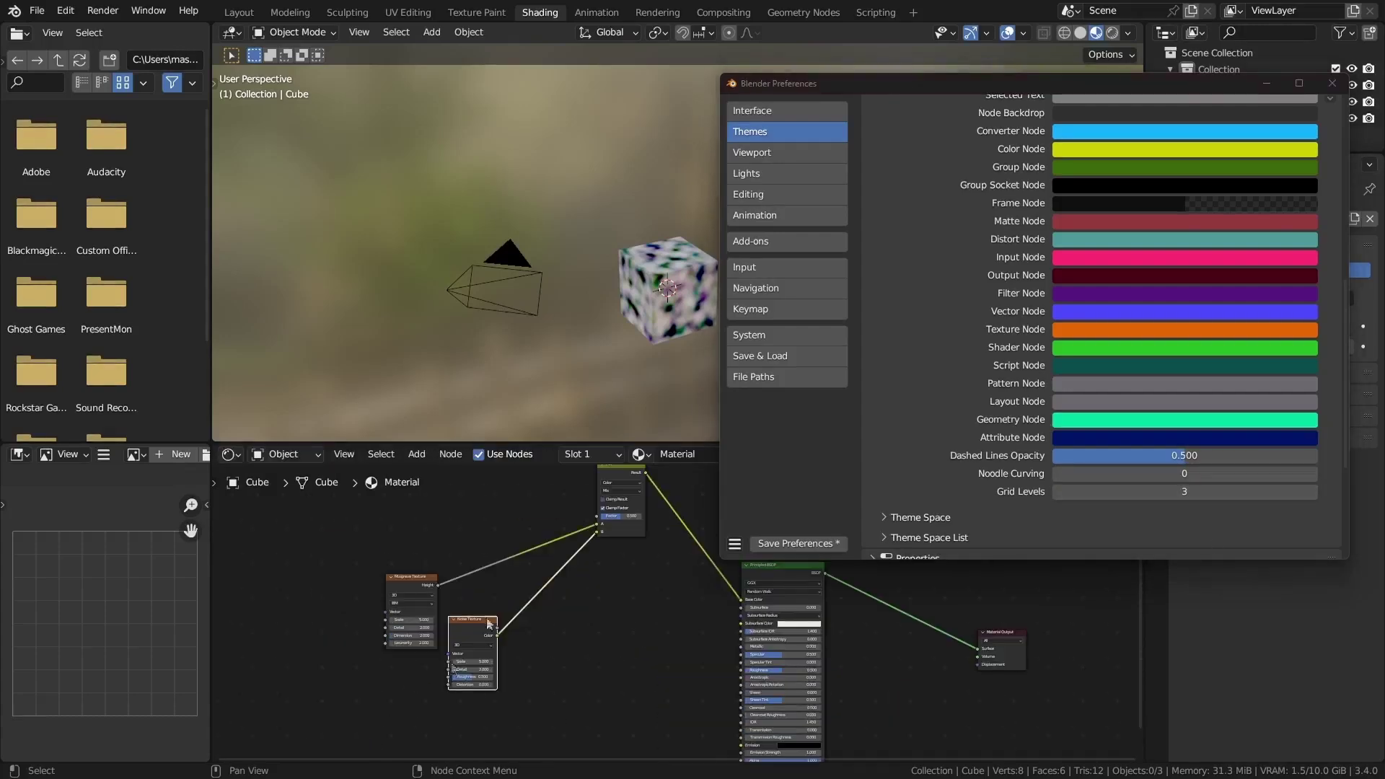
left_click_drag(466, 629, 396, 744)
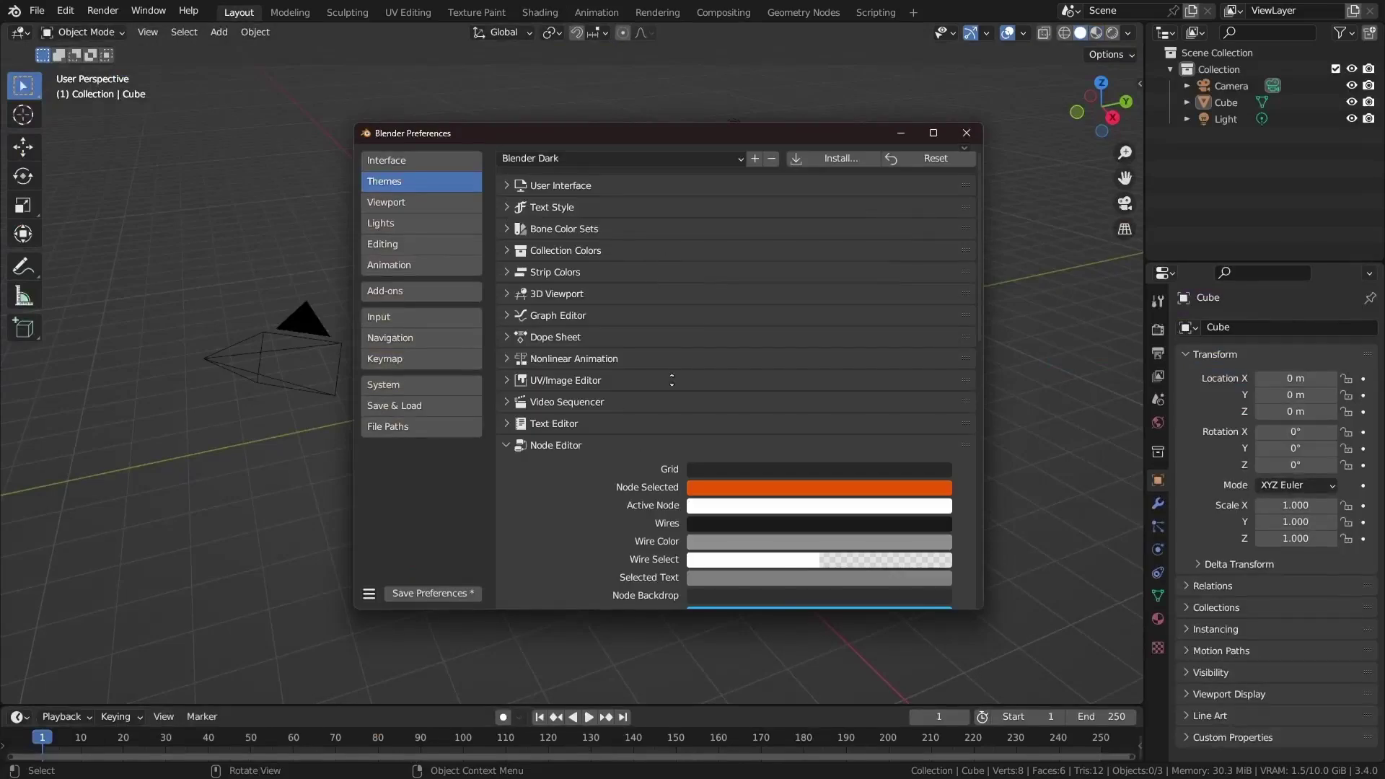
Open the Viewport preferences, select the cube and activate the Move tool so its gizmo shows beside the preferences window
left_click(404, 202)
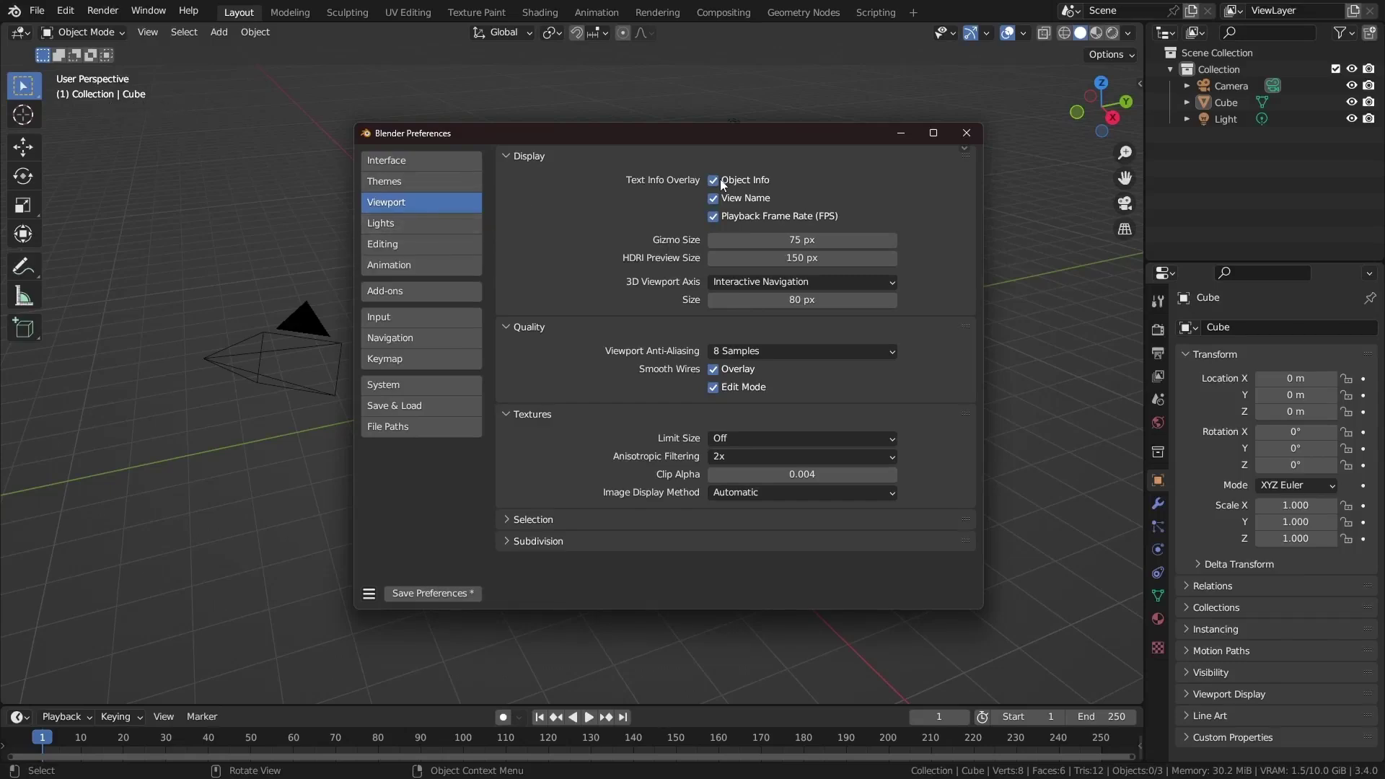
left_click_drag(760, 136, 1114, 380)
left_click(604, 352)
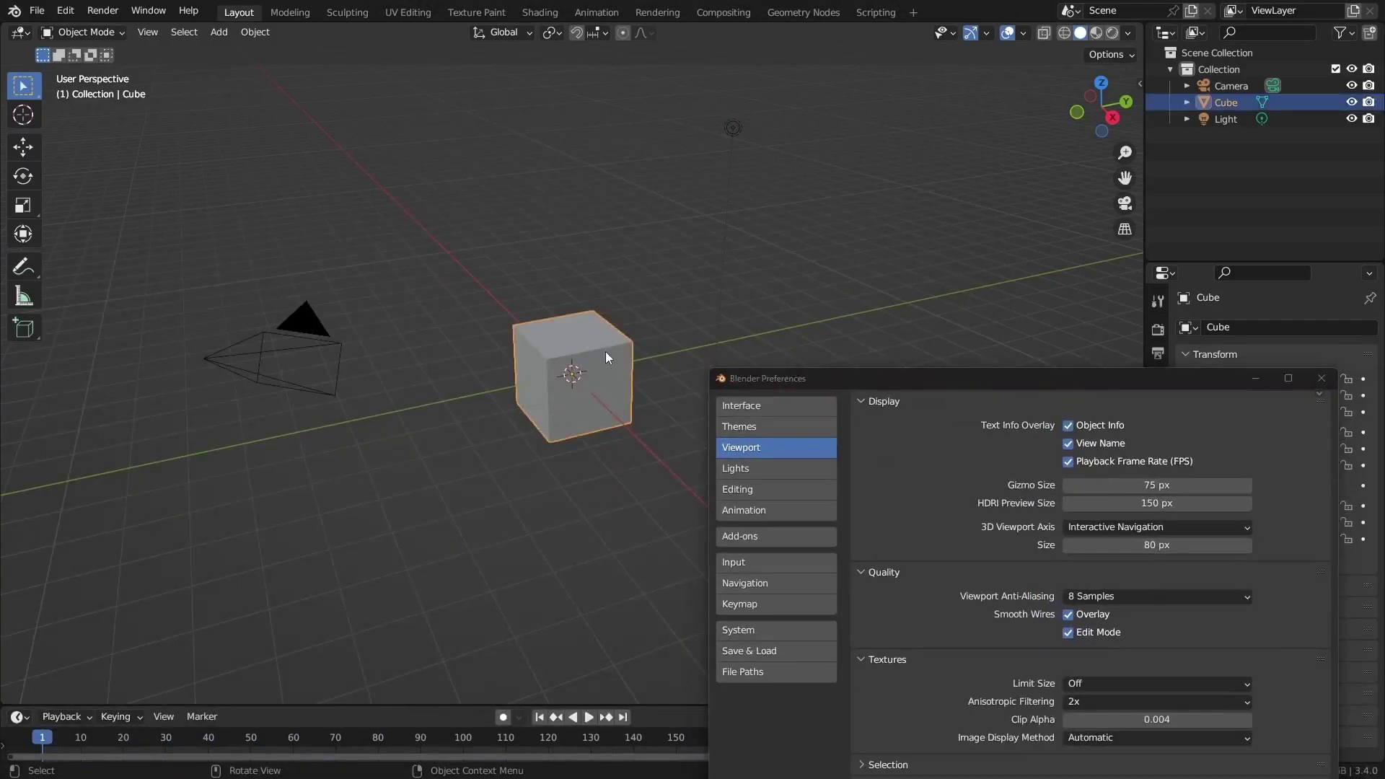
left_click(23, 149)
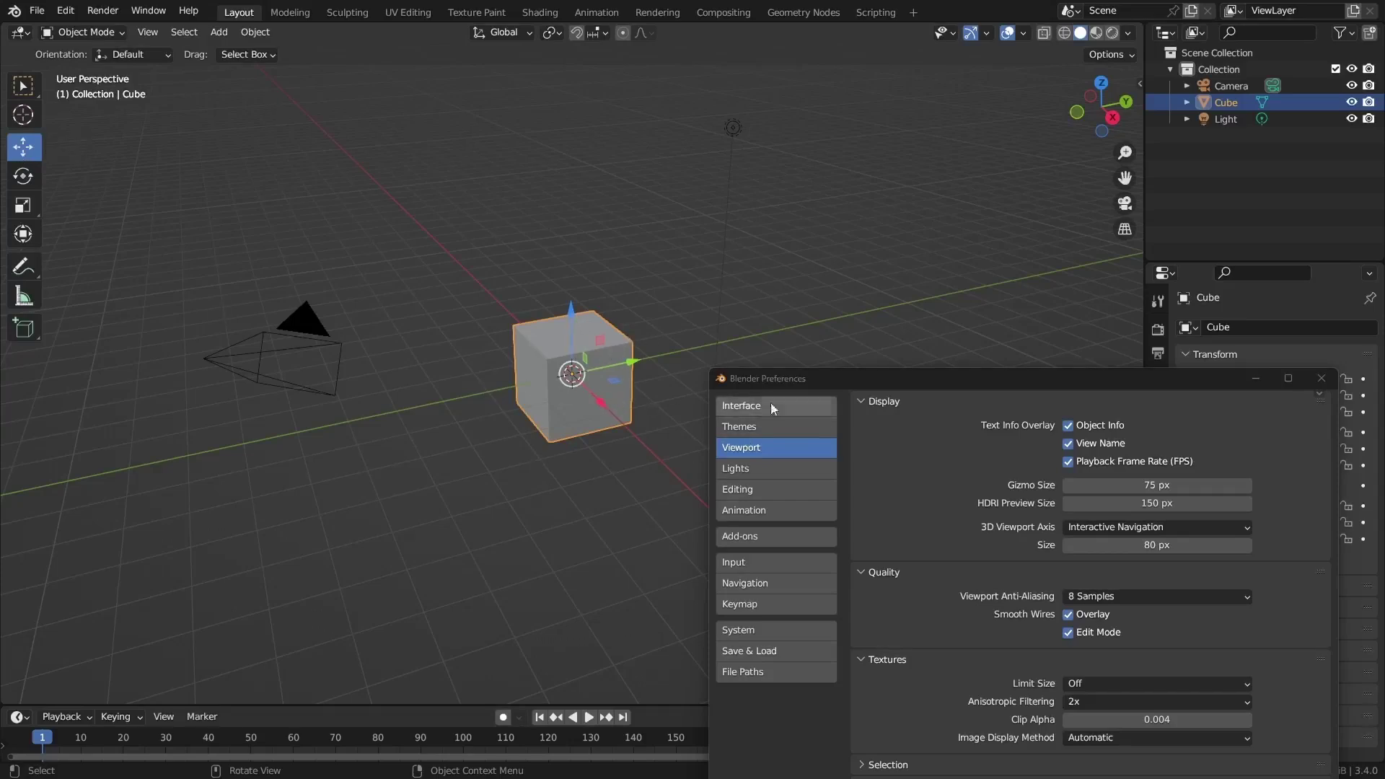
left_click_drag(930, 378, 923, 155)
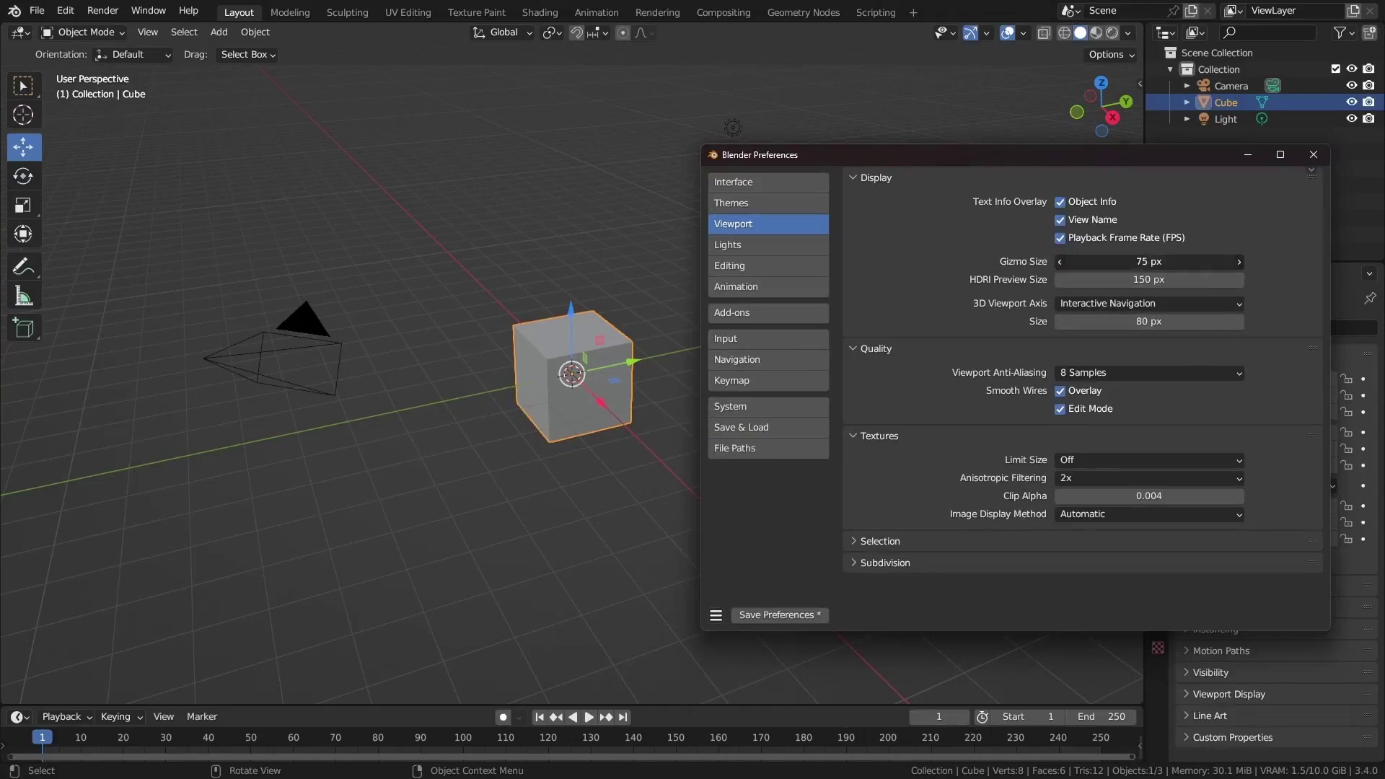
Open the Lights preferences and look through the available MatCaps
left_click(755, 249)
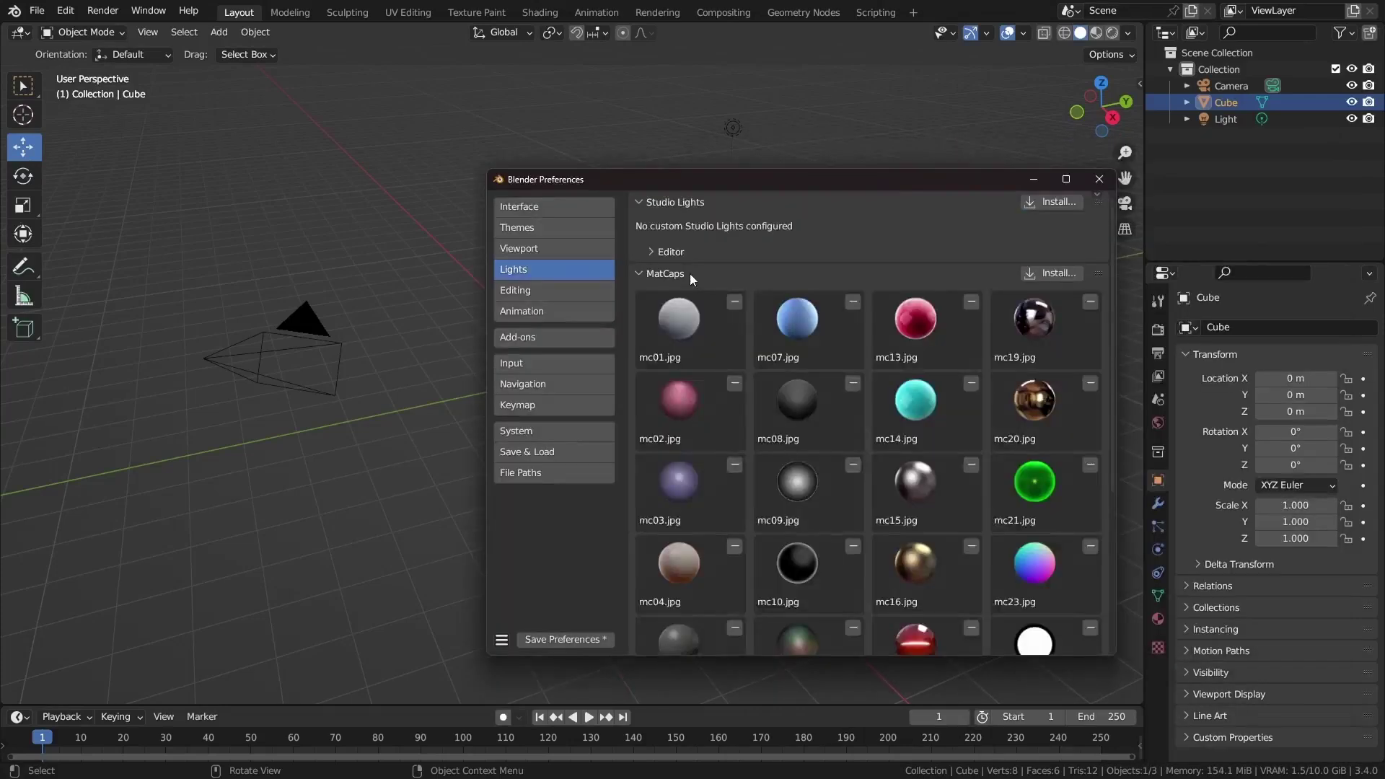
left_click(690, 274)
left_click(690, 274)
scroll(773, 438, "down", 5)
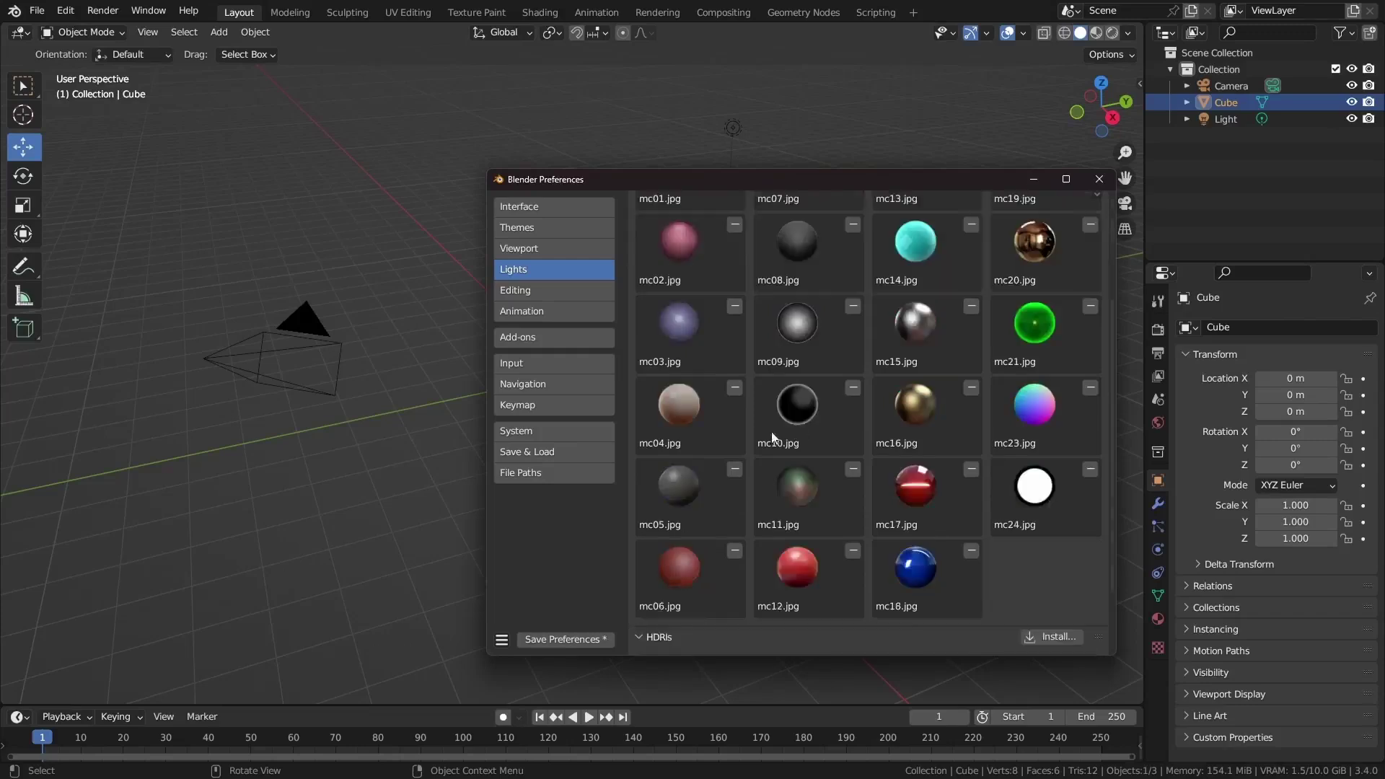
scroll(773, 438, "up", 5)
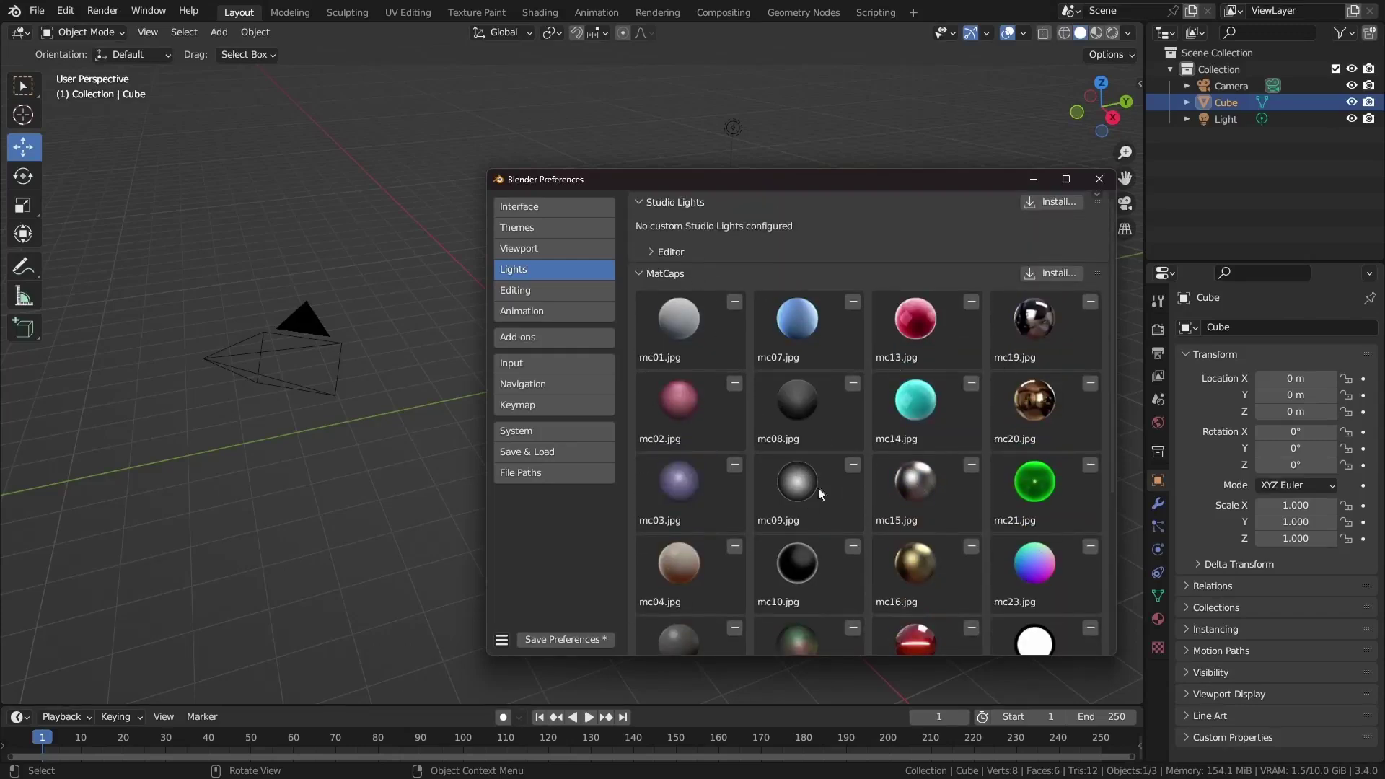
Browse the H:\Matcap folder as thumbnails for MatCap installation, leave without installing any, and collapse the MatCaps section
left_click(1045, 279)
scroll(449, 609, "down", 4)
left_click(419, 646)
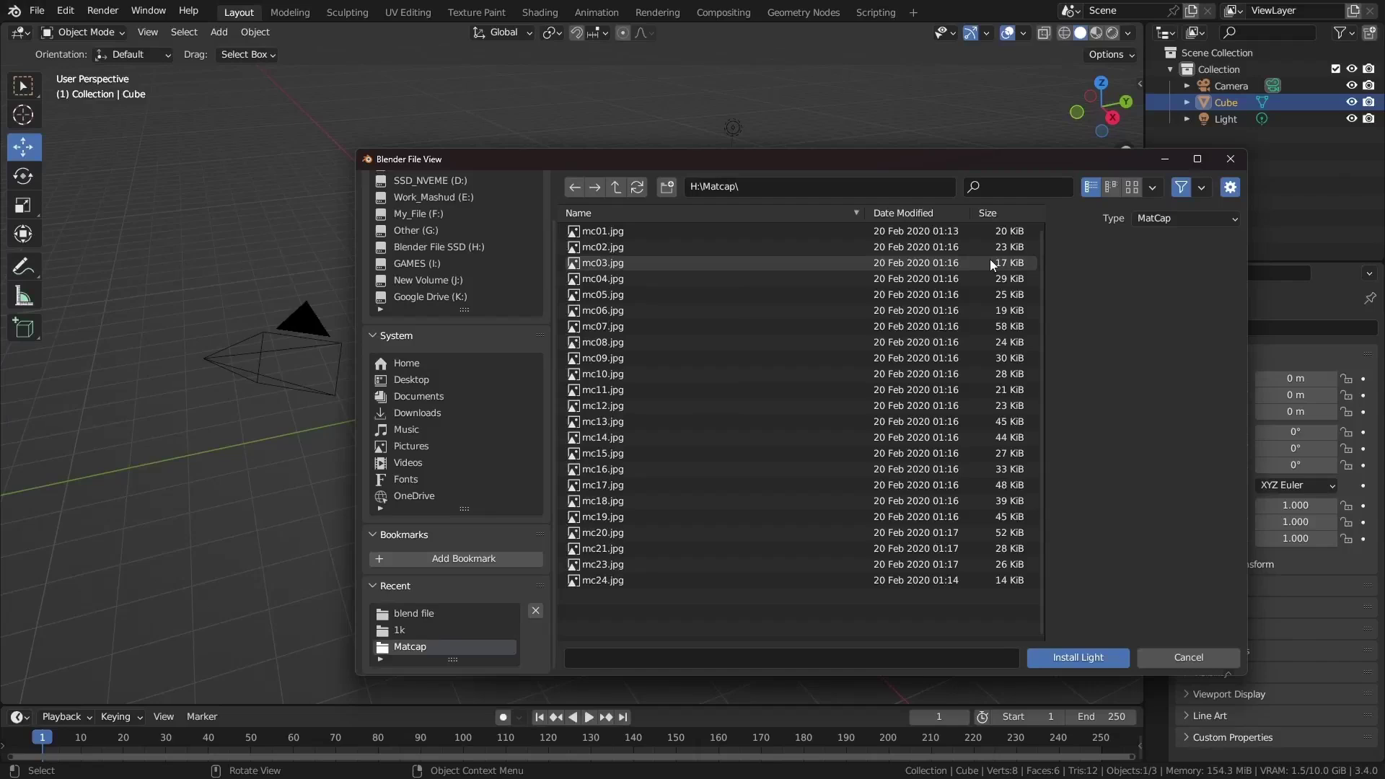
left_click(1132, 186)
left_click_drag(1046, 428, 1234, 429)
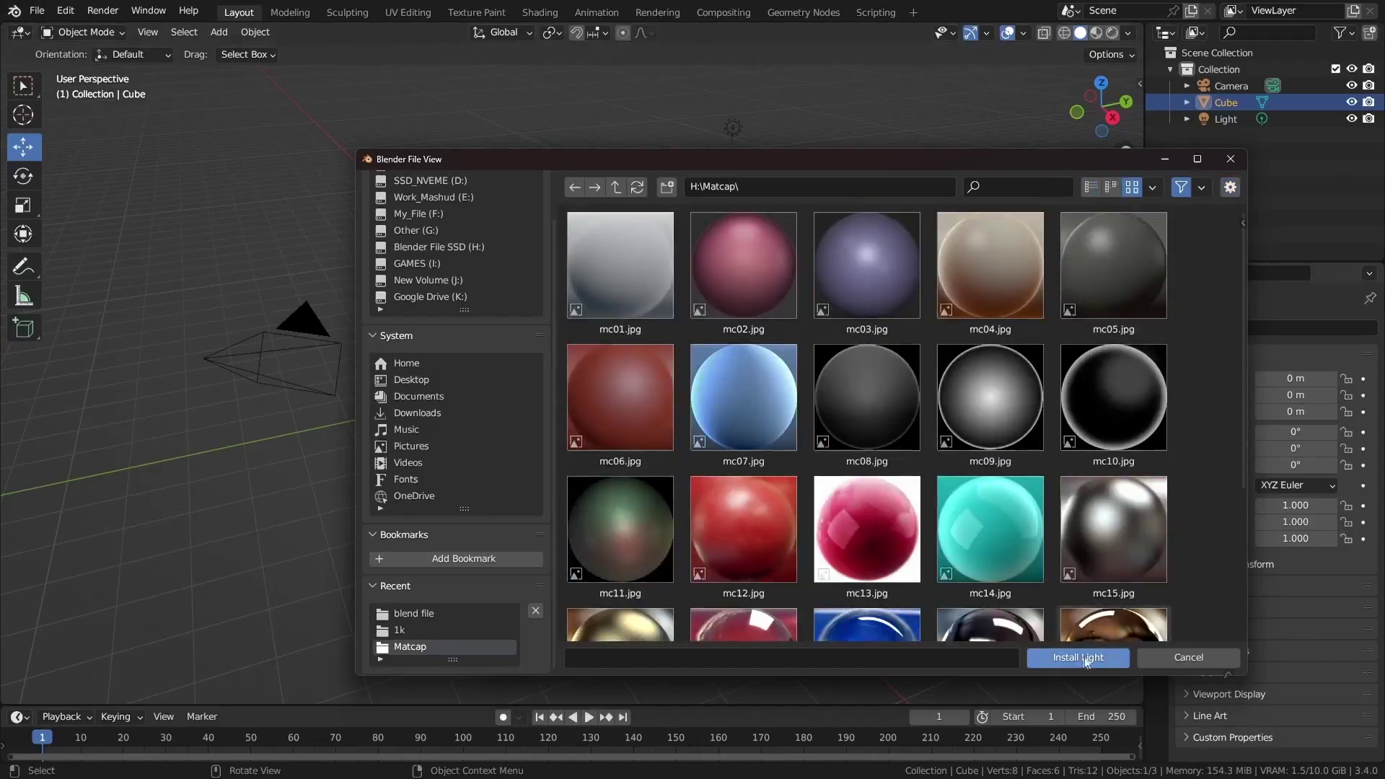
scroll(1042, 563, "down", 5)
scroll(1041, 562, "up", 2)
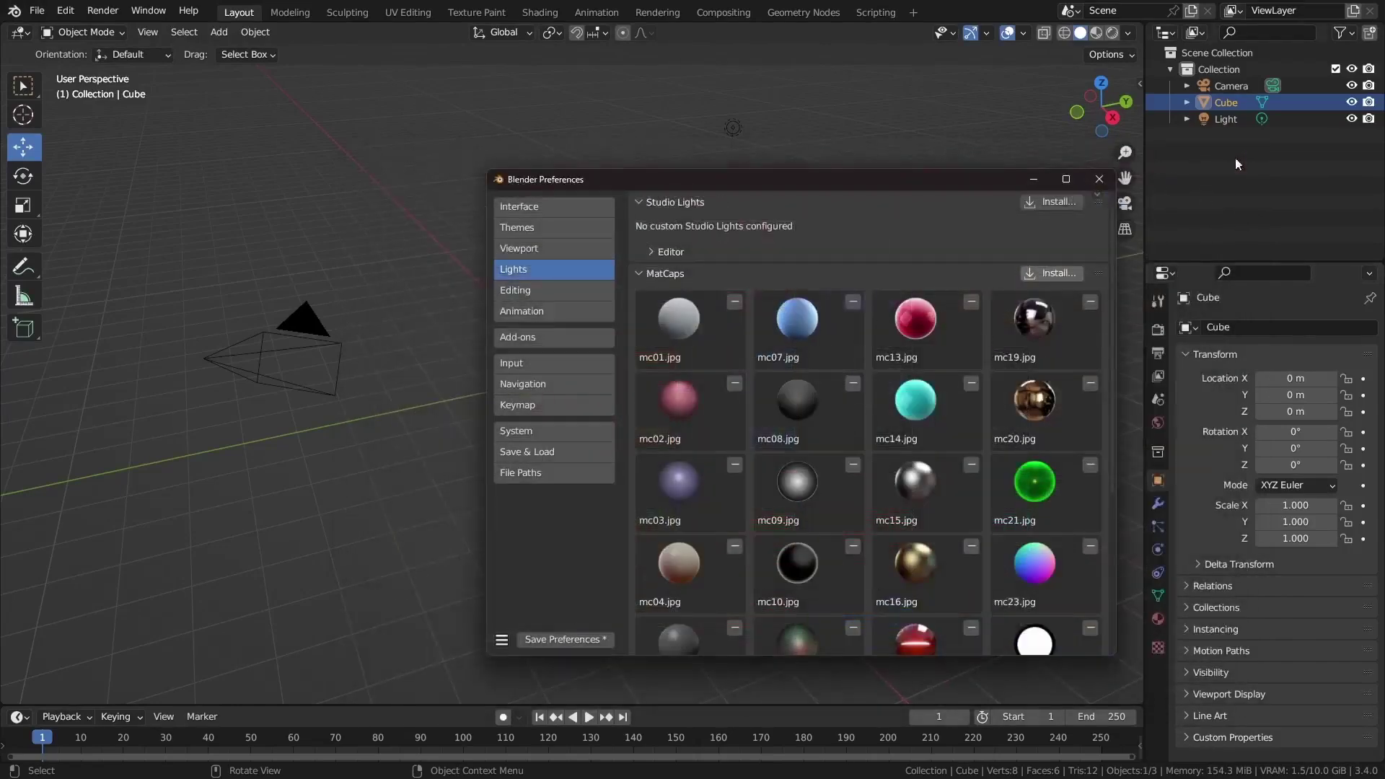
left_click(650, 274)
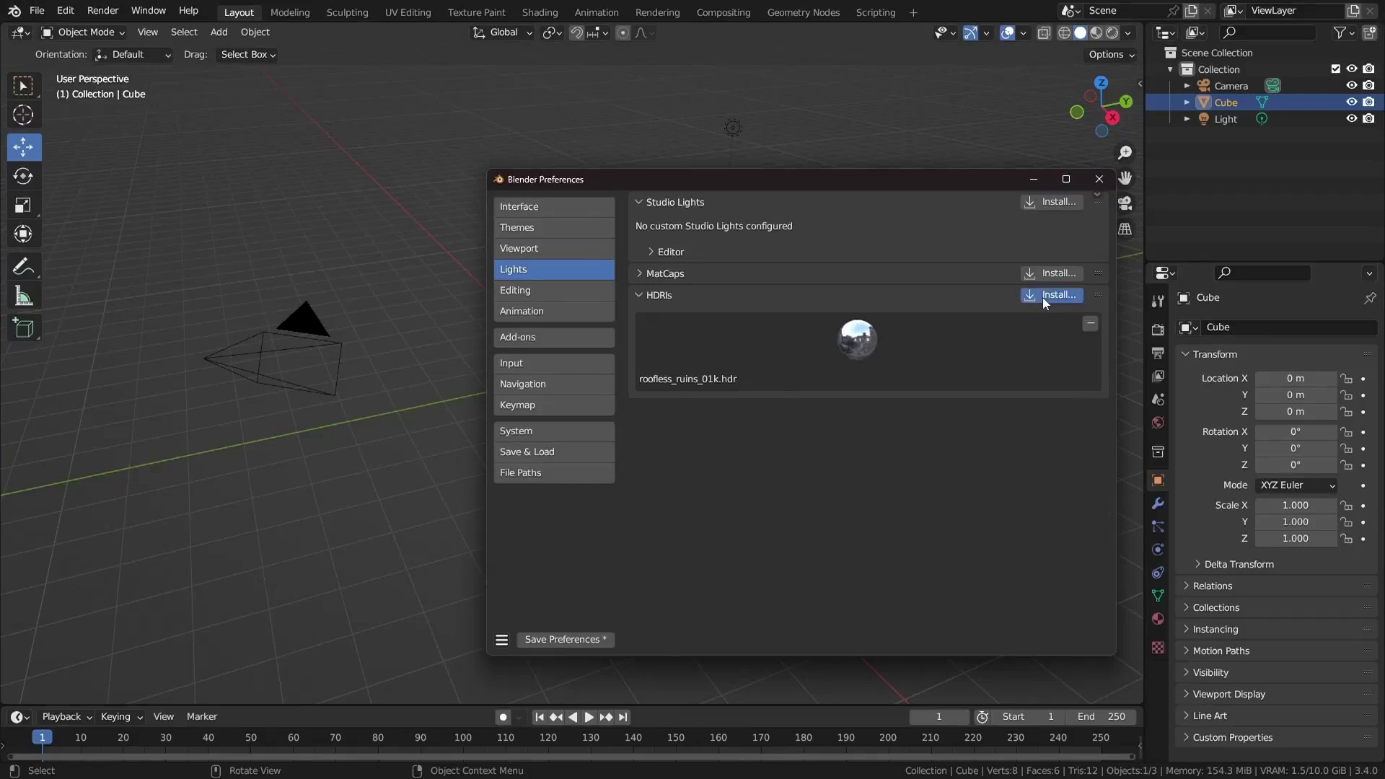
Install the HDRI autumn_meadow_01k.hdr from the 1k folder of the Autumn Meadow set under G:\HDRI
left_click(1044, 295)
left_click(422, 276)
double_click(868, 266)
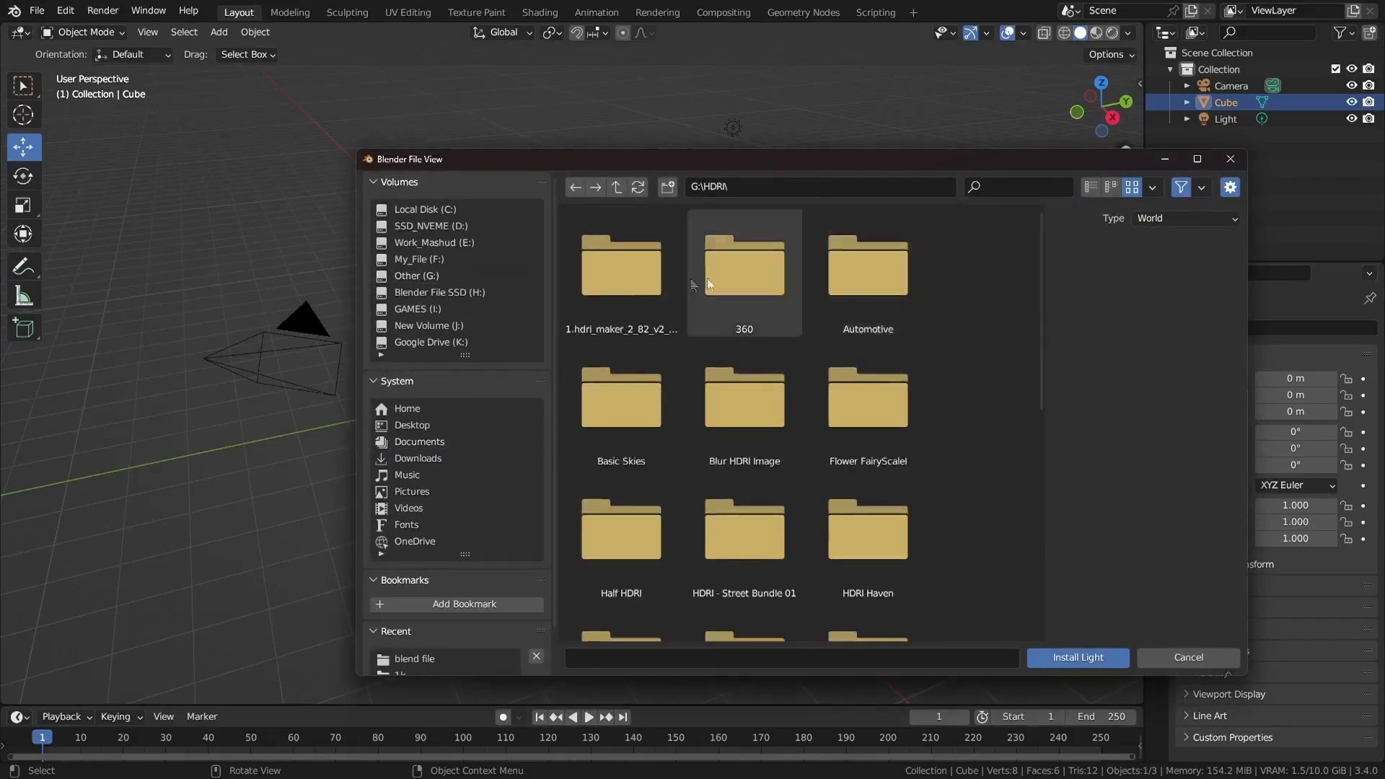
double_click(624, 274)
double_click(759, 274)
double_click(622, 525)
double_click(747, 303)
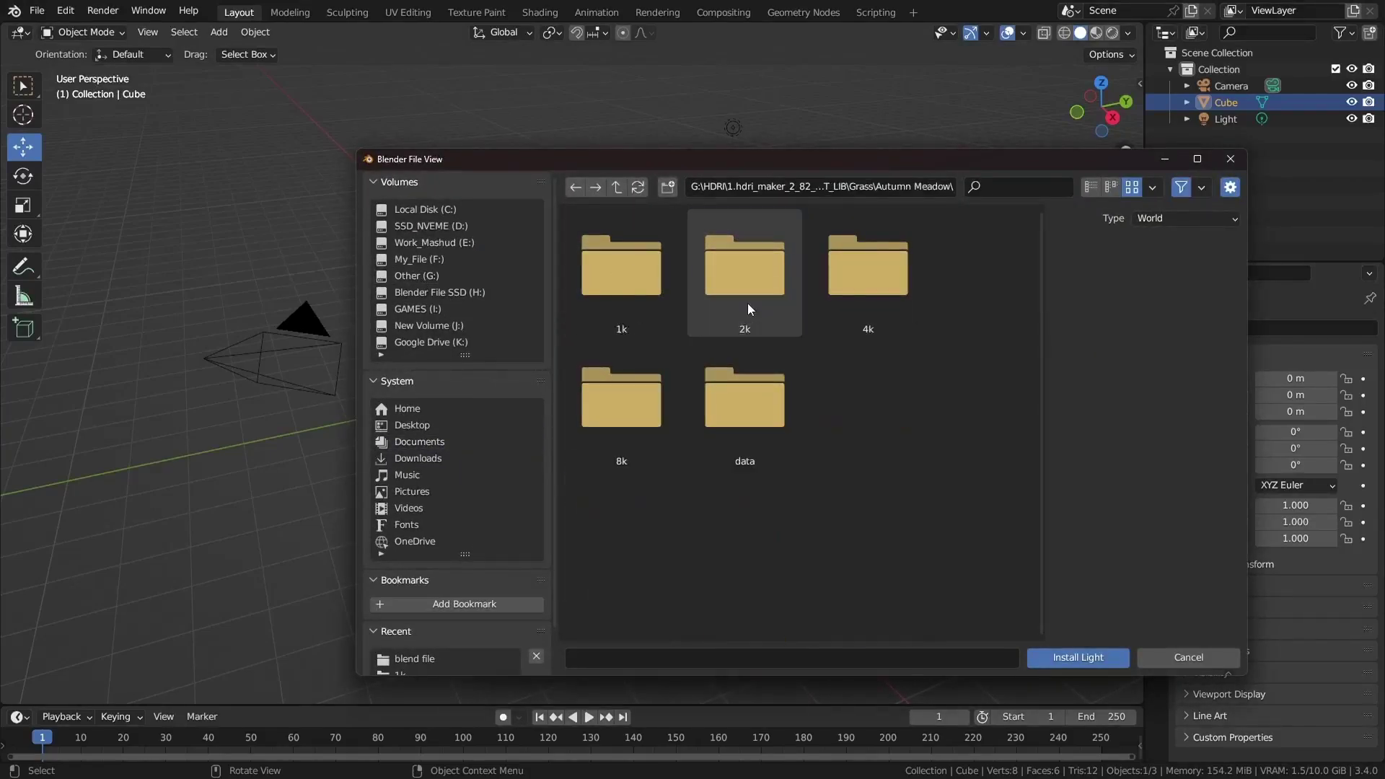
double_click(621, 267)
left_click(622, 266)
left_click(1079, 657)
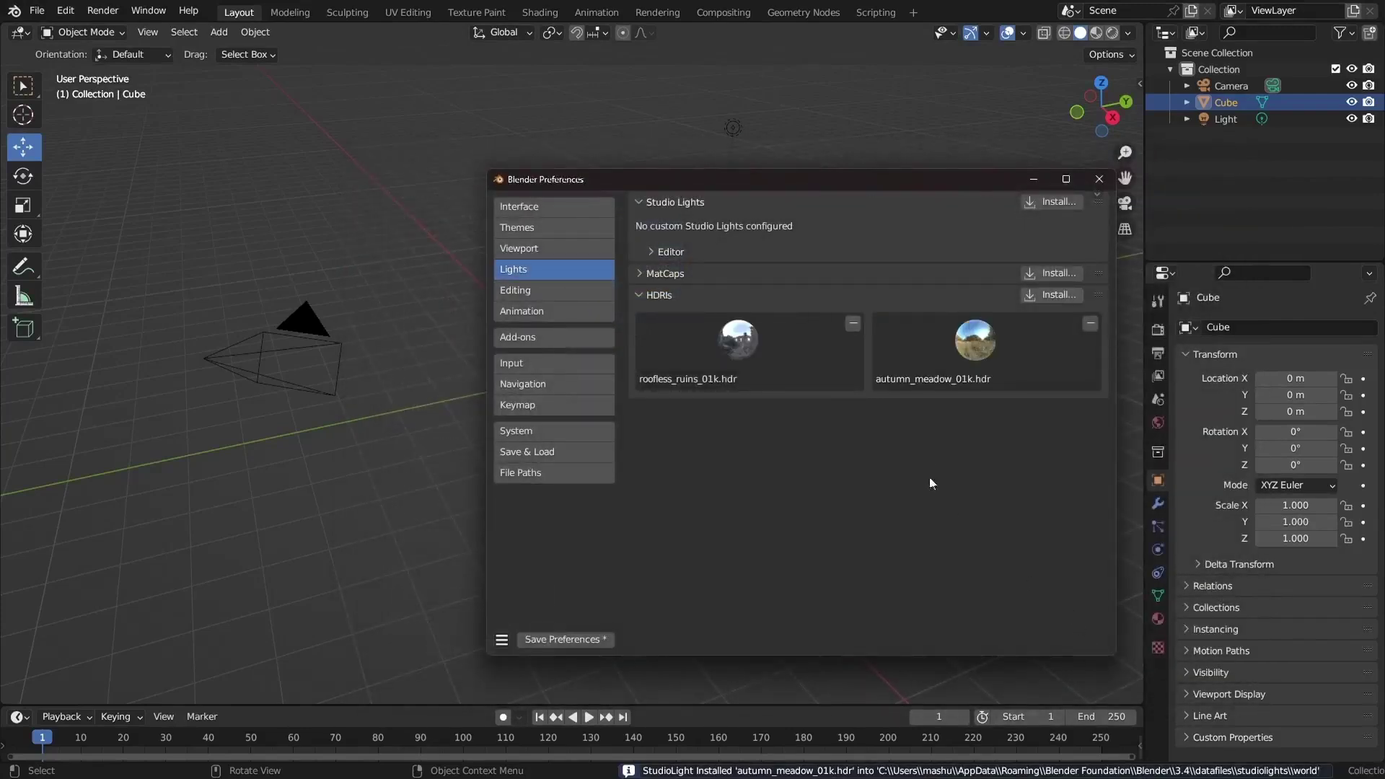
Look through the Editing preferences and open the Add-ons list, moving the preferences window towards the upper middle of the viewport
left_click(561, 291)
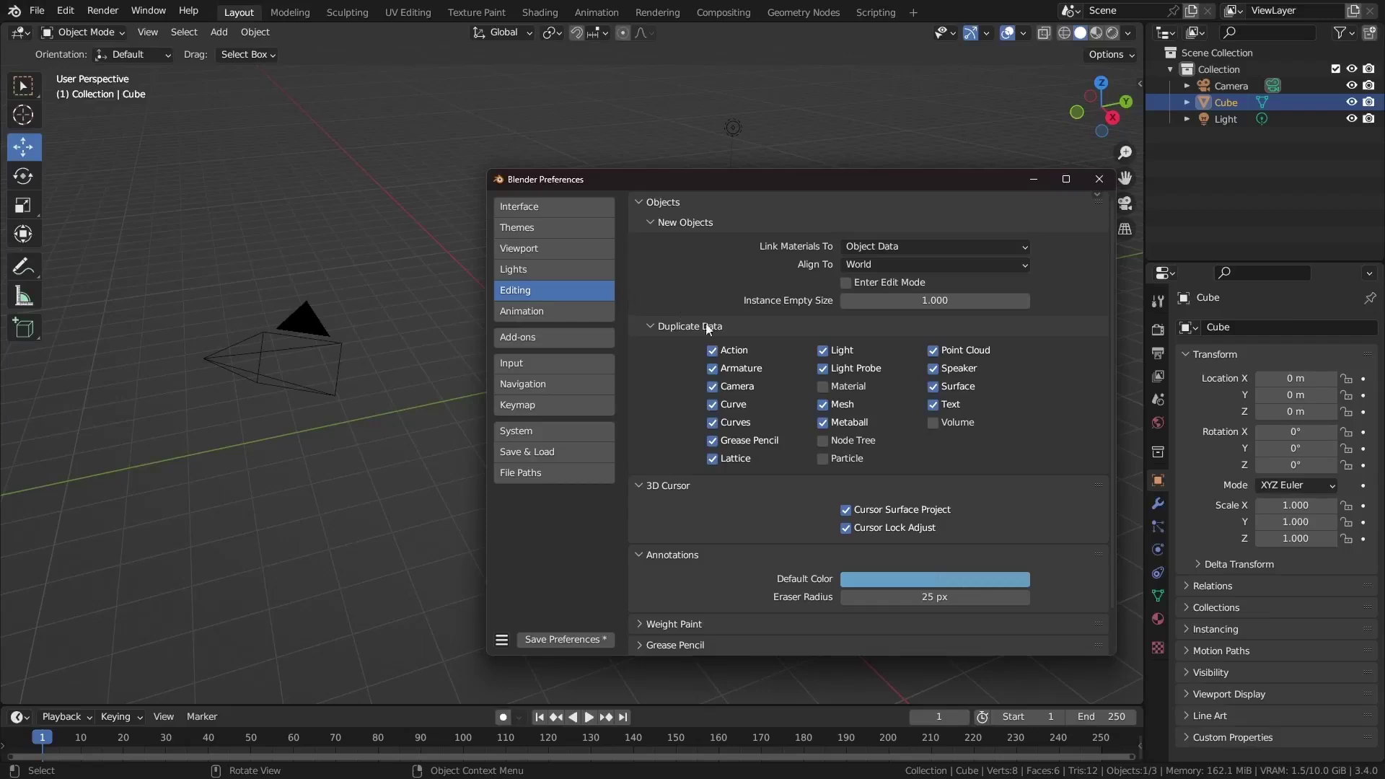
scroll(743, 458, "down", 2)
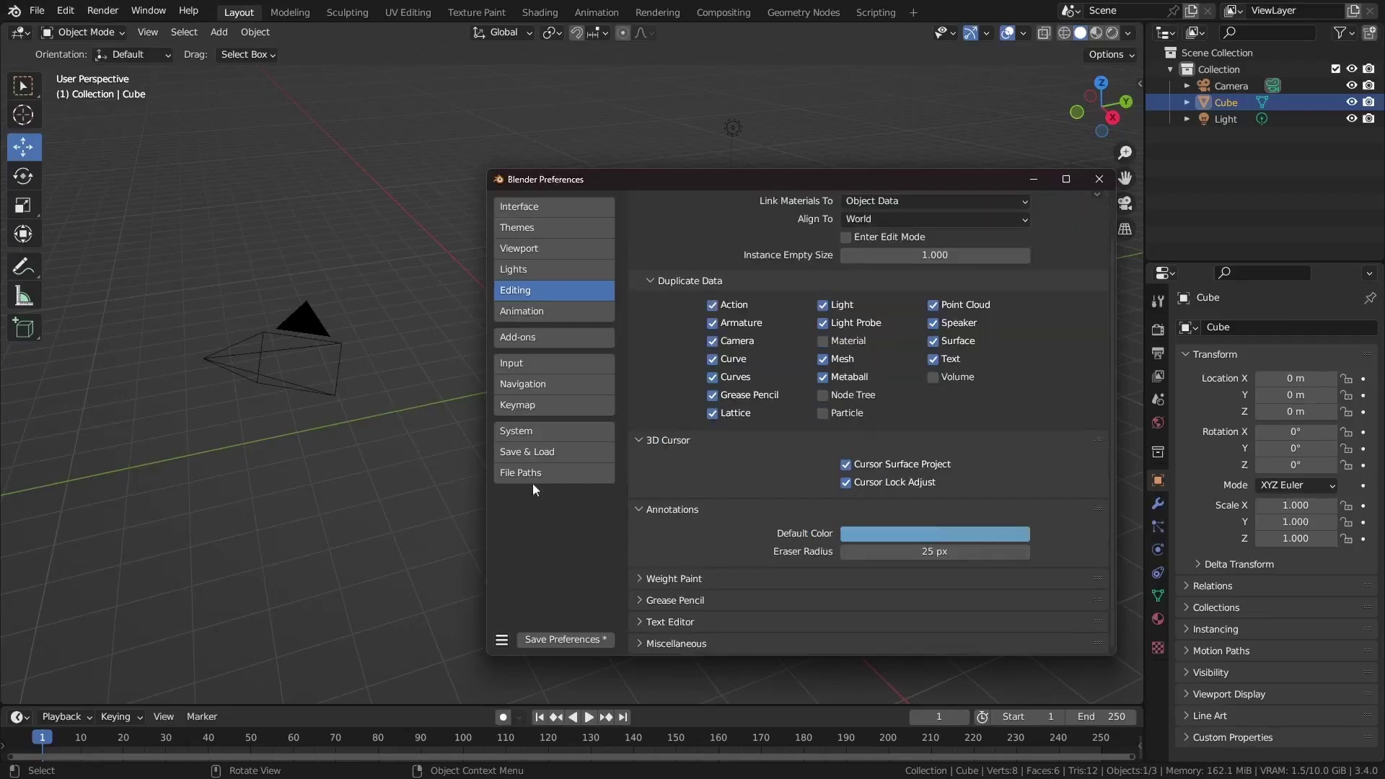
left_click(537, 336)
scroll(947, 492, "up", 2)
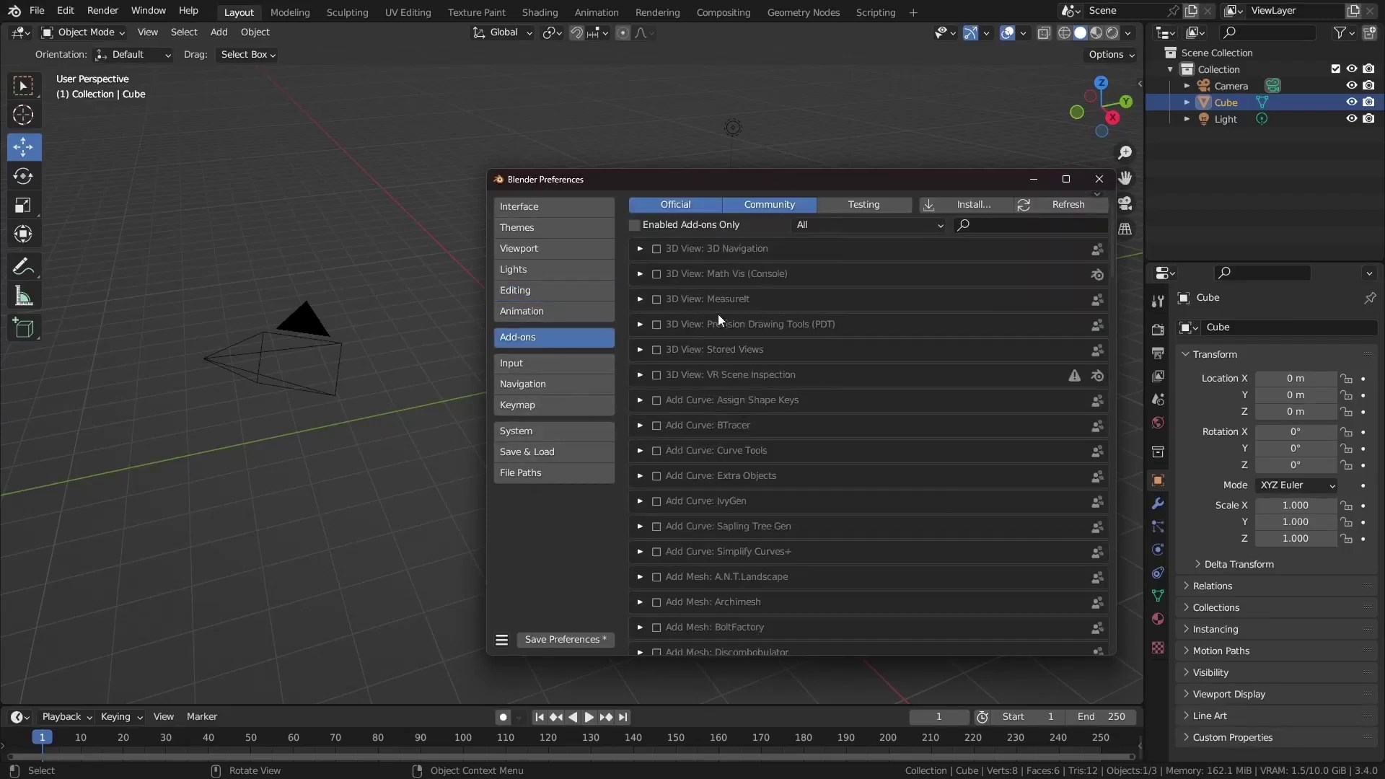
left_click_drag(855, 179, 668, 98)
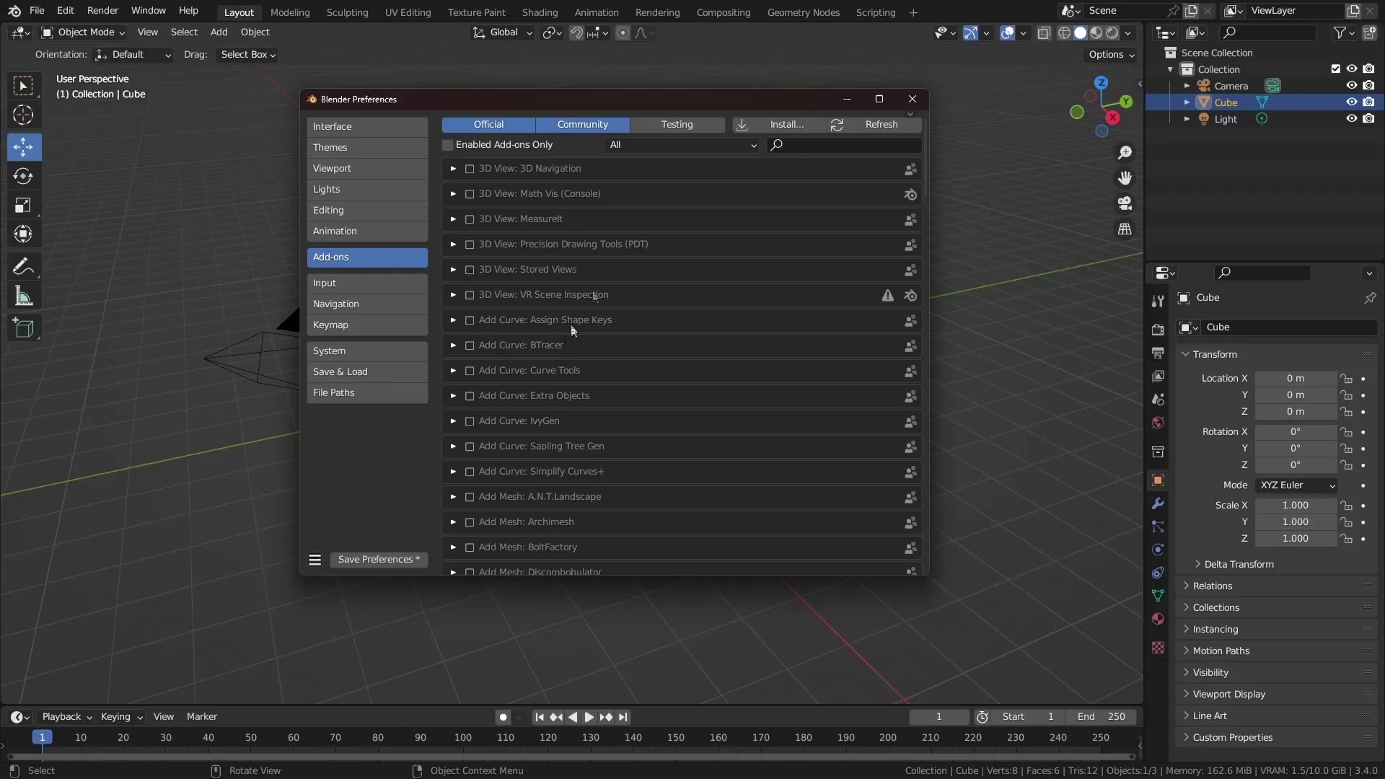
Search the add-ons for "scre", enable System: Screencast Keys and expand its details
left_click(800, 146)
type("scre")
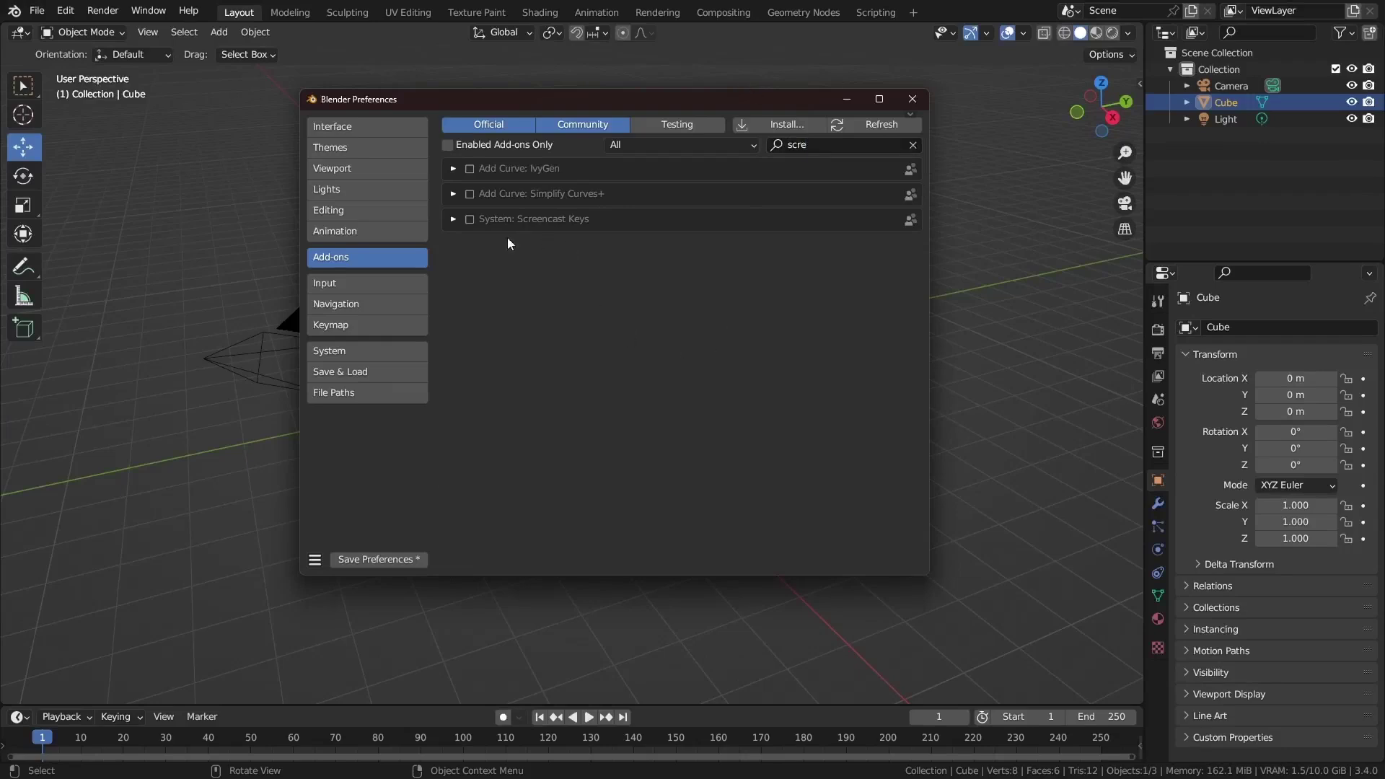
left_click(470, 220)
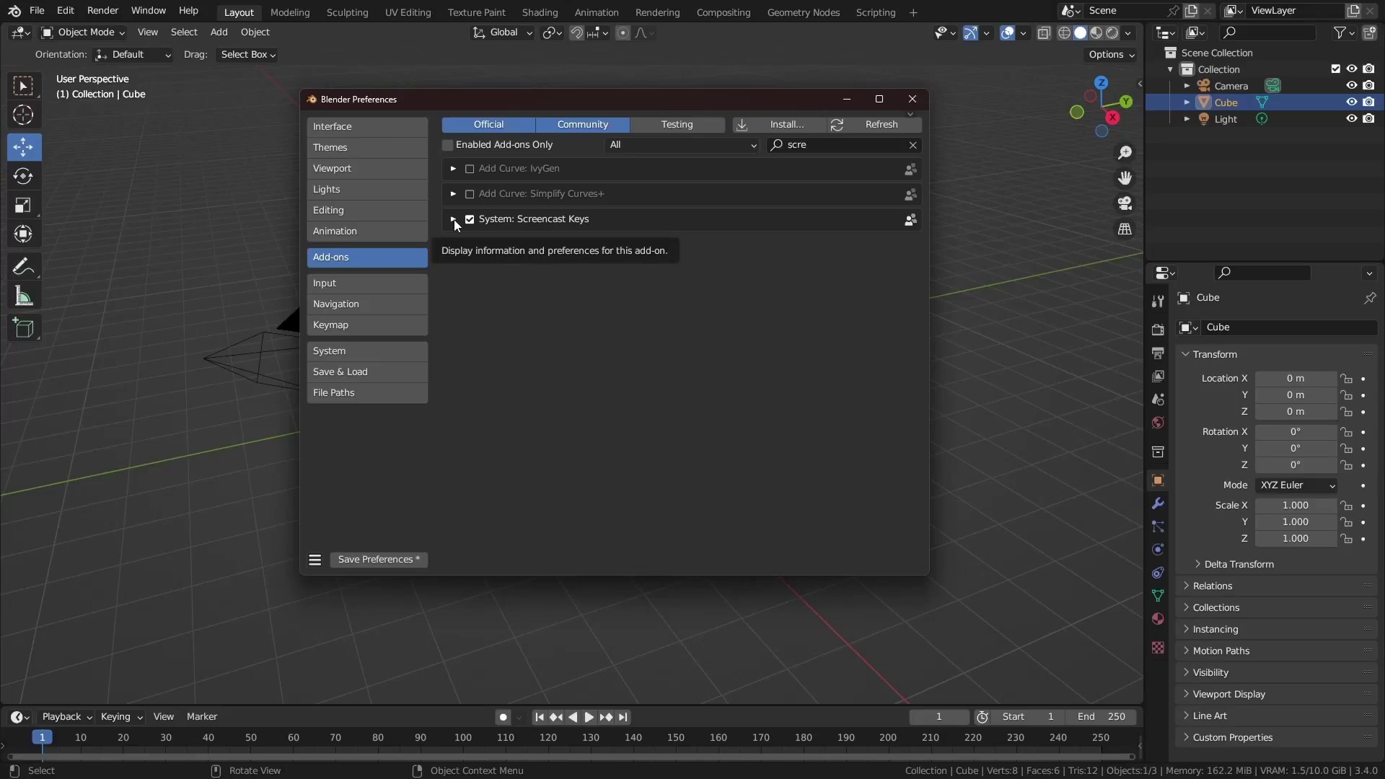
left_click(453, 219)
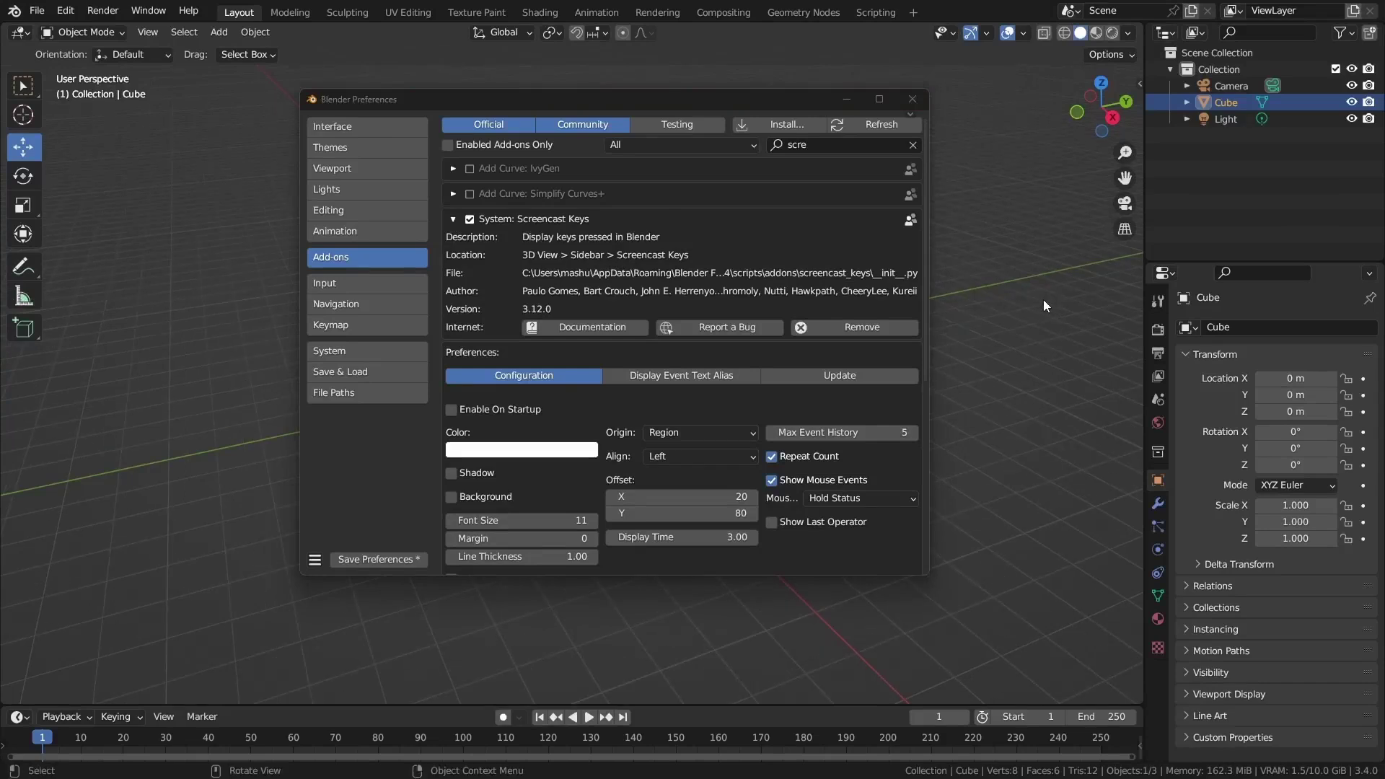
Turn on Screencast Keys in the 3D viewport's sidebar with font size 36 and hide the sidebar again
key("n")
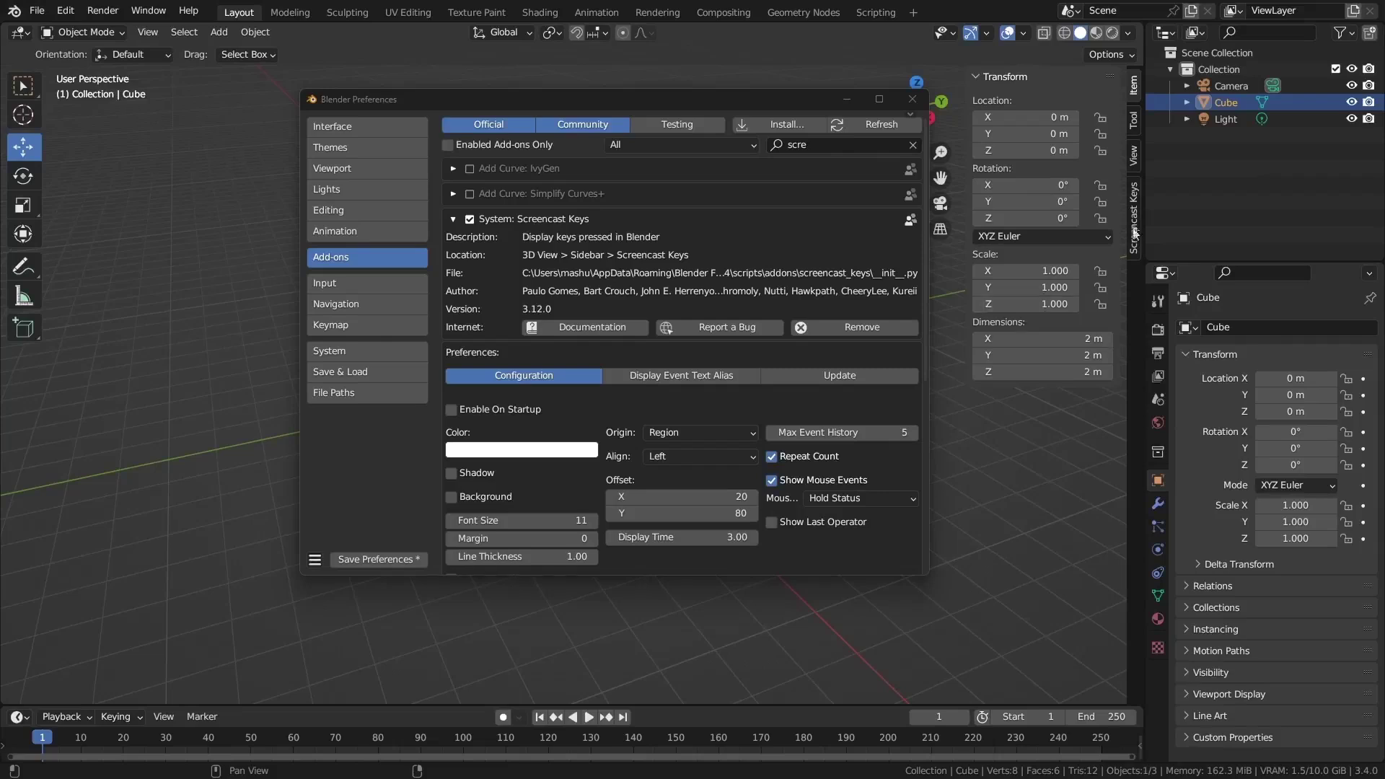
left_click(1134, 197)
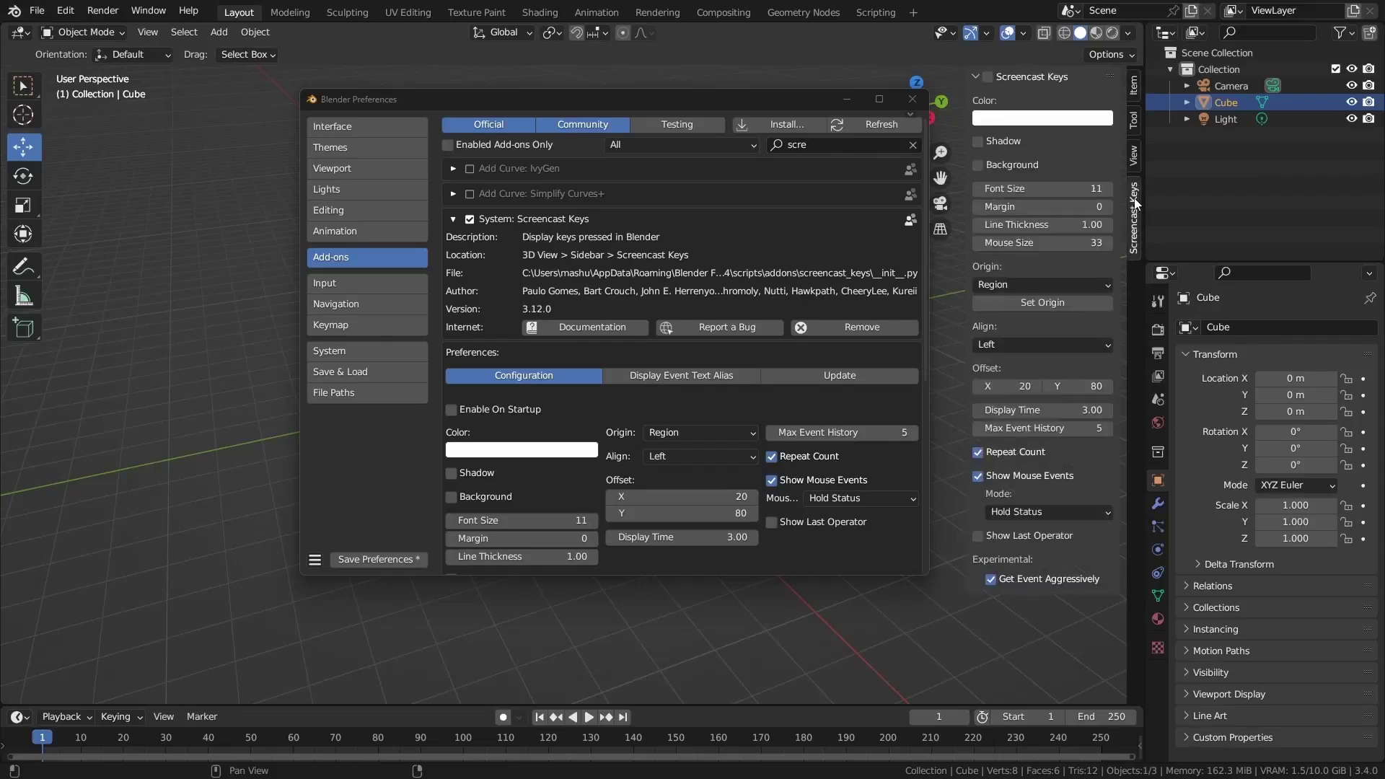
key("n")
Clear the add-on search, enable 3D View: MeasureIt and expand its details
left_click(913, 144)
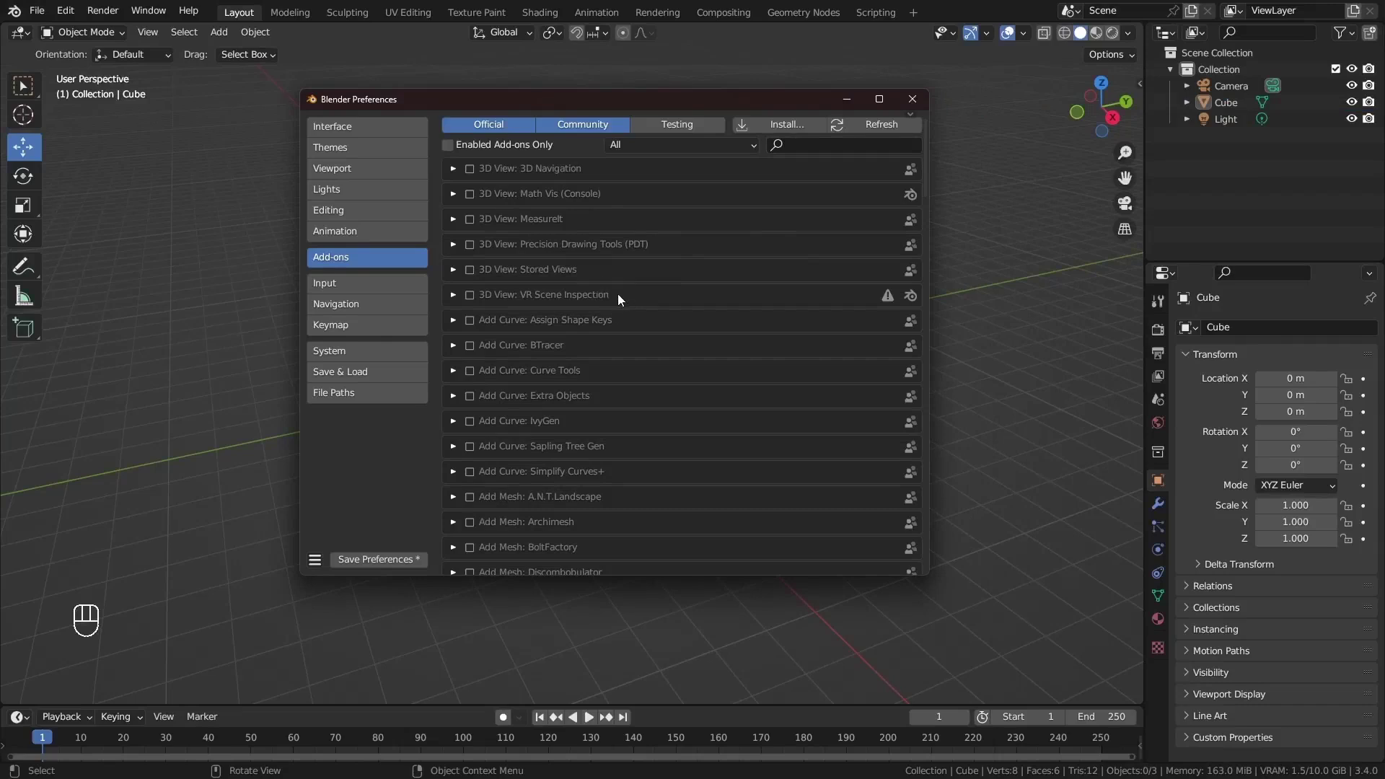
left_click(469, 219)
left_click(453, 219)
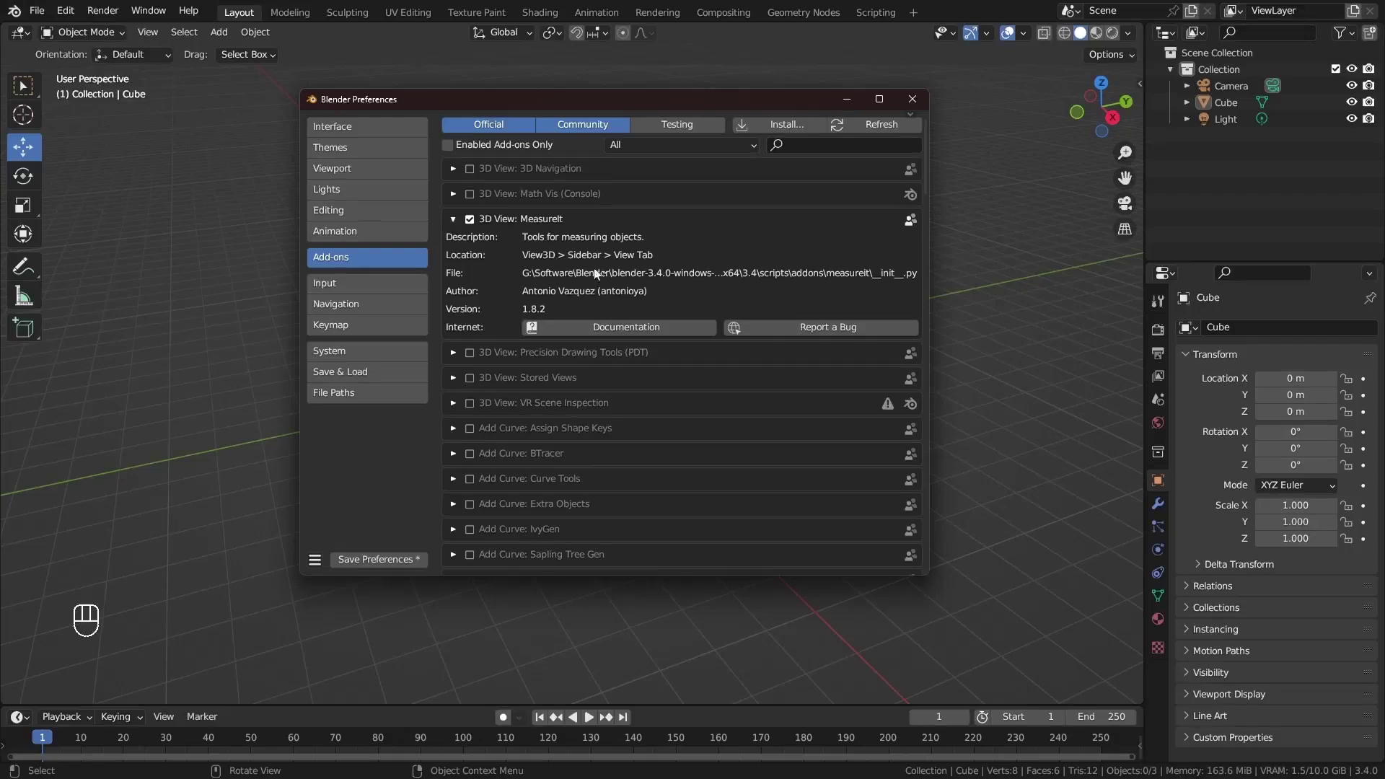
Find MeasureIt Tools among the 3D viewport's View settings and examine its measuring options beside the preferences window
left_click_drag(710, 103, 578, 89)
key("n")
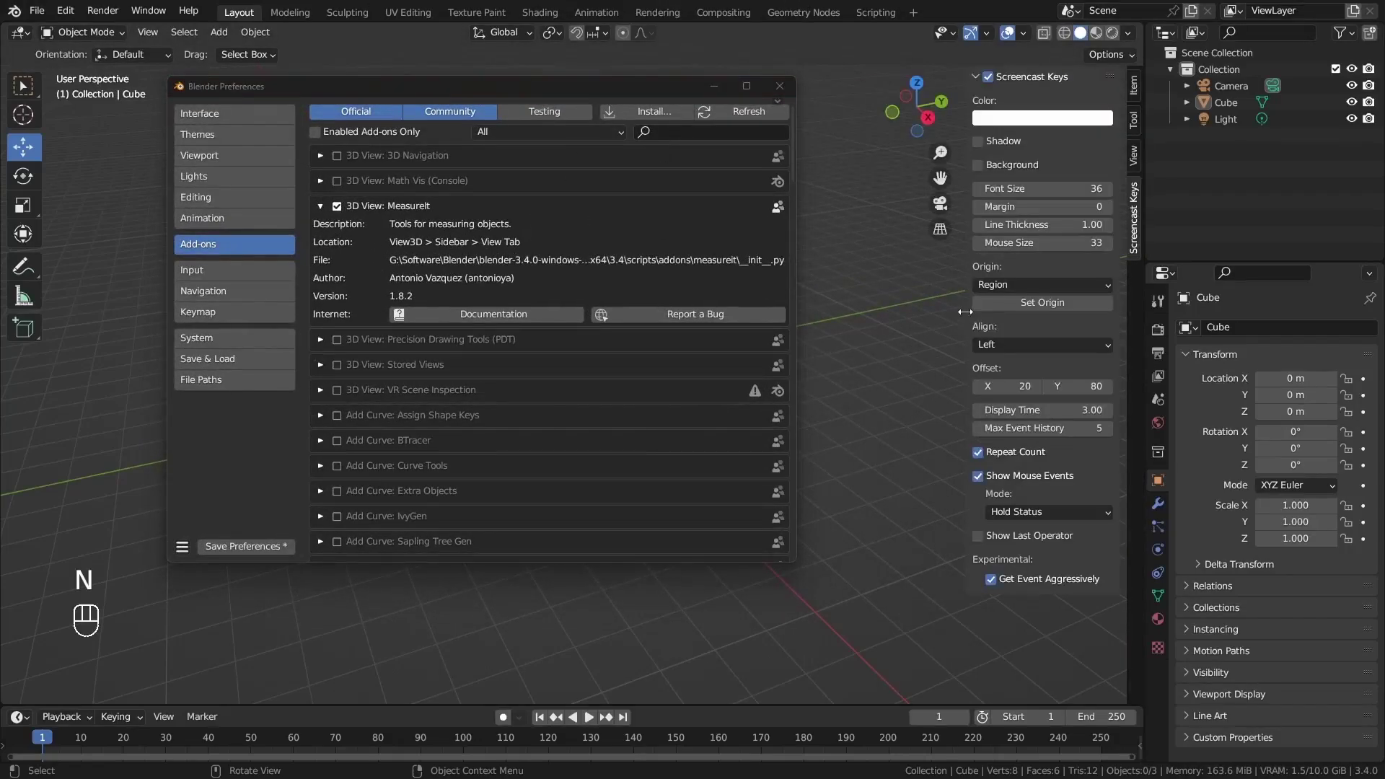
left_click(1134, 156)
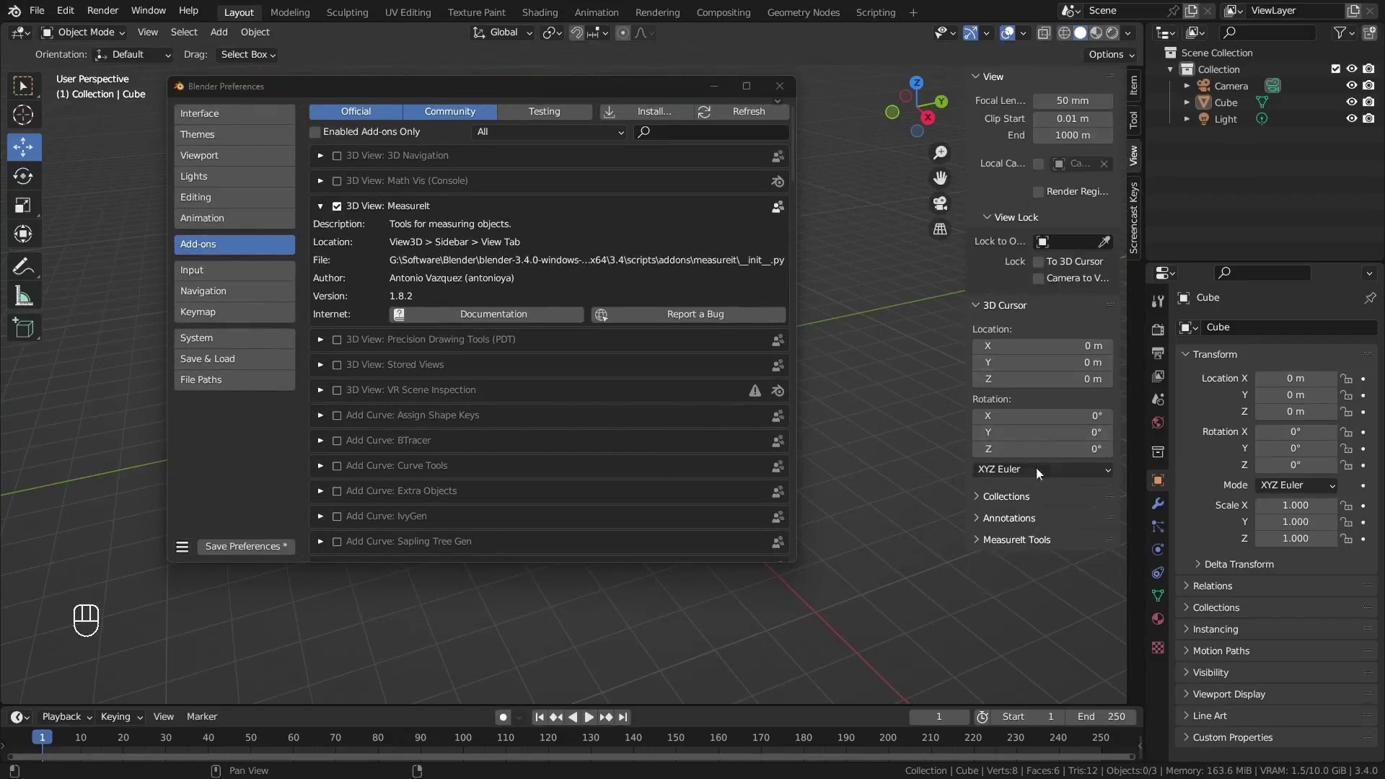
left_click(1015, 540)
scroll(1021, 578, "down", 4)
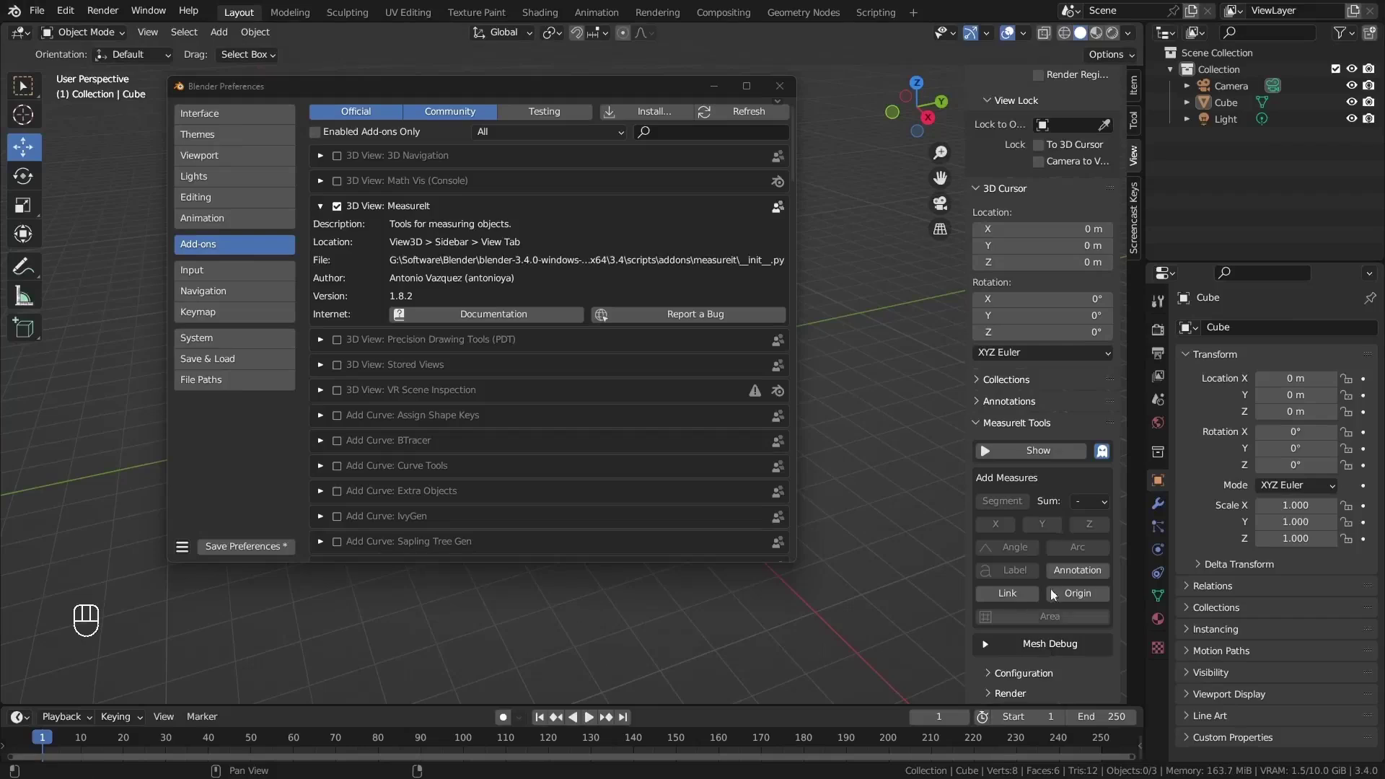
scroll(1069, 447, "up", 4)
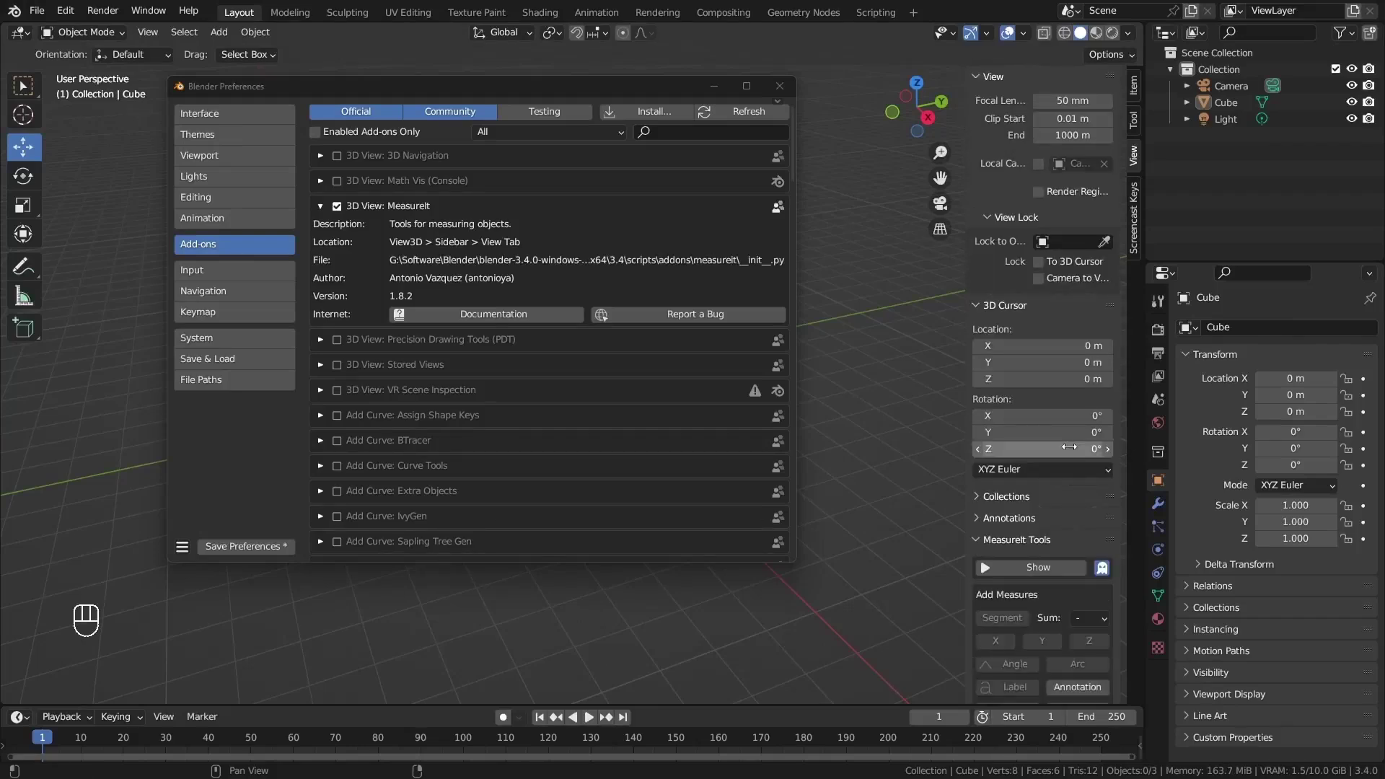
Enable the Add Curve: Curve Tools add-on and examine its Curve Edit tools in the 3D viewport's sidebar
left_click(321, 206)
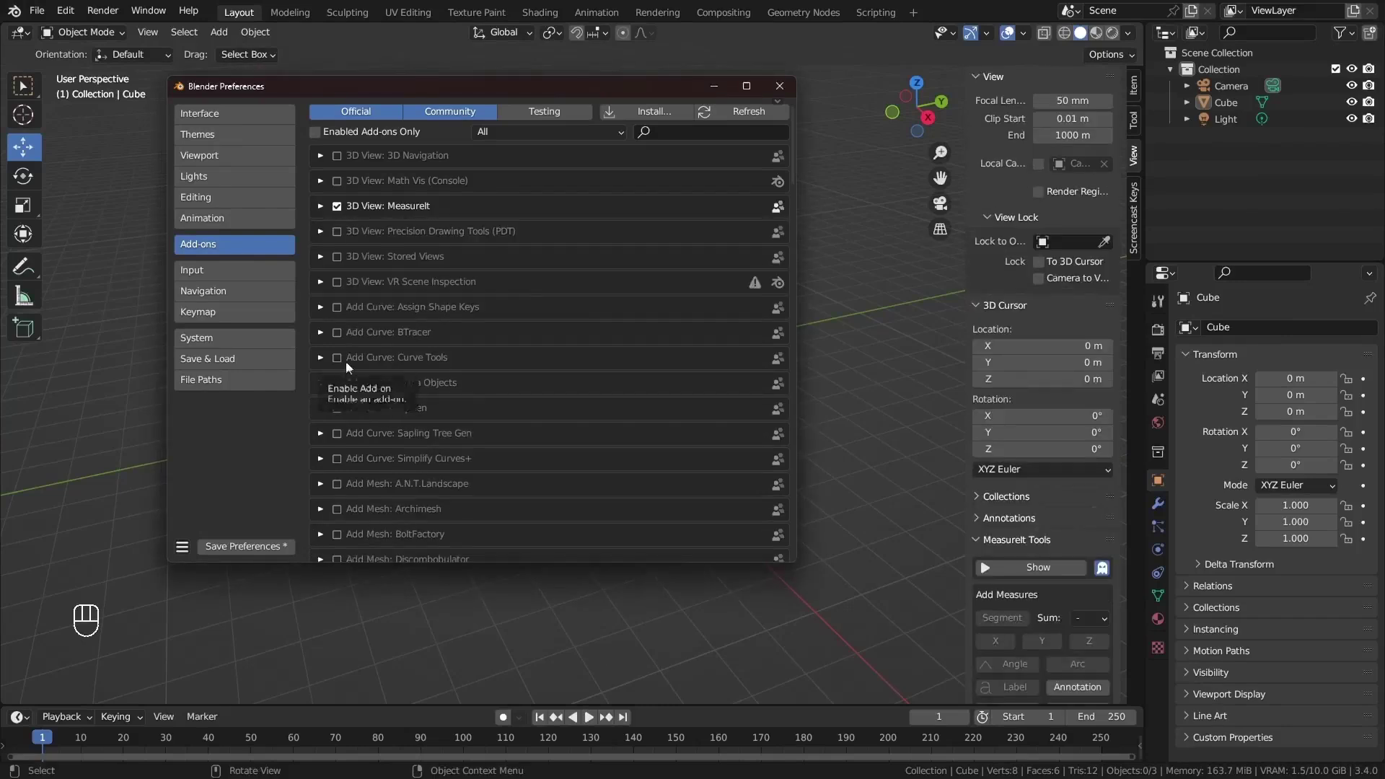
left_click(334, 359)
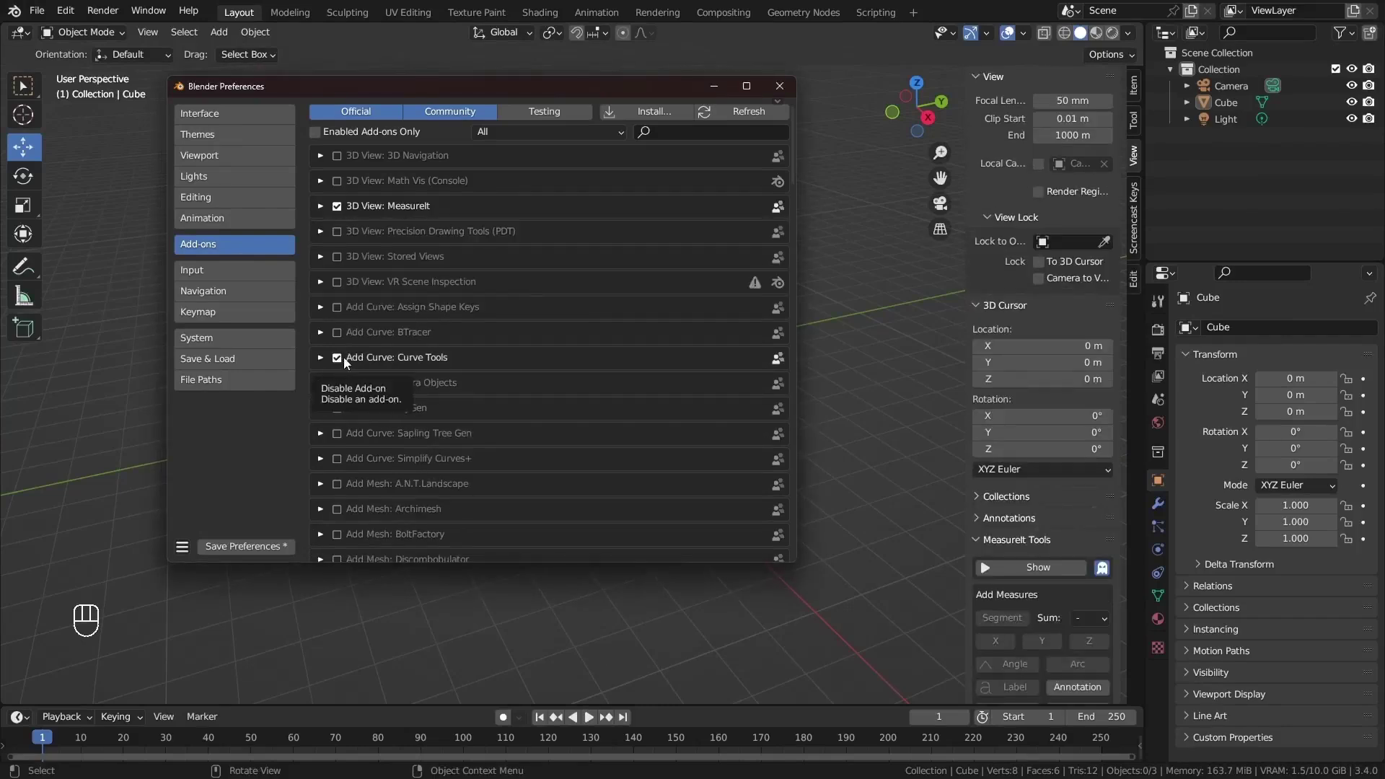
left_click(320, 357)
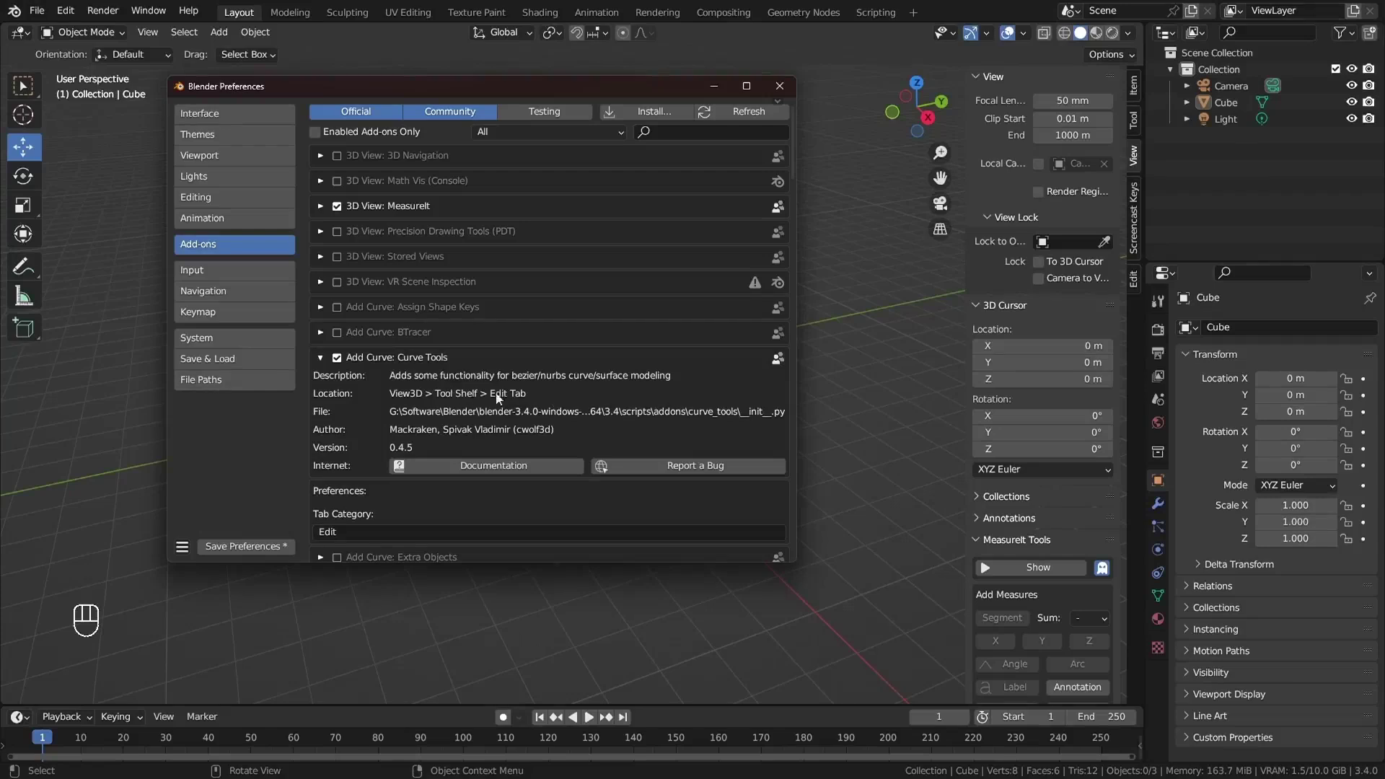
left_click(1134, 279)
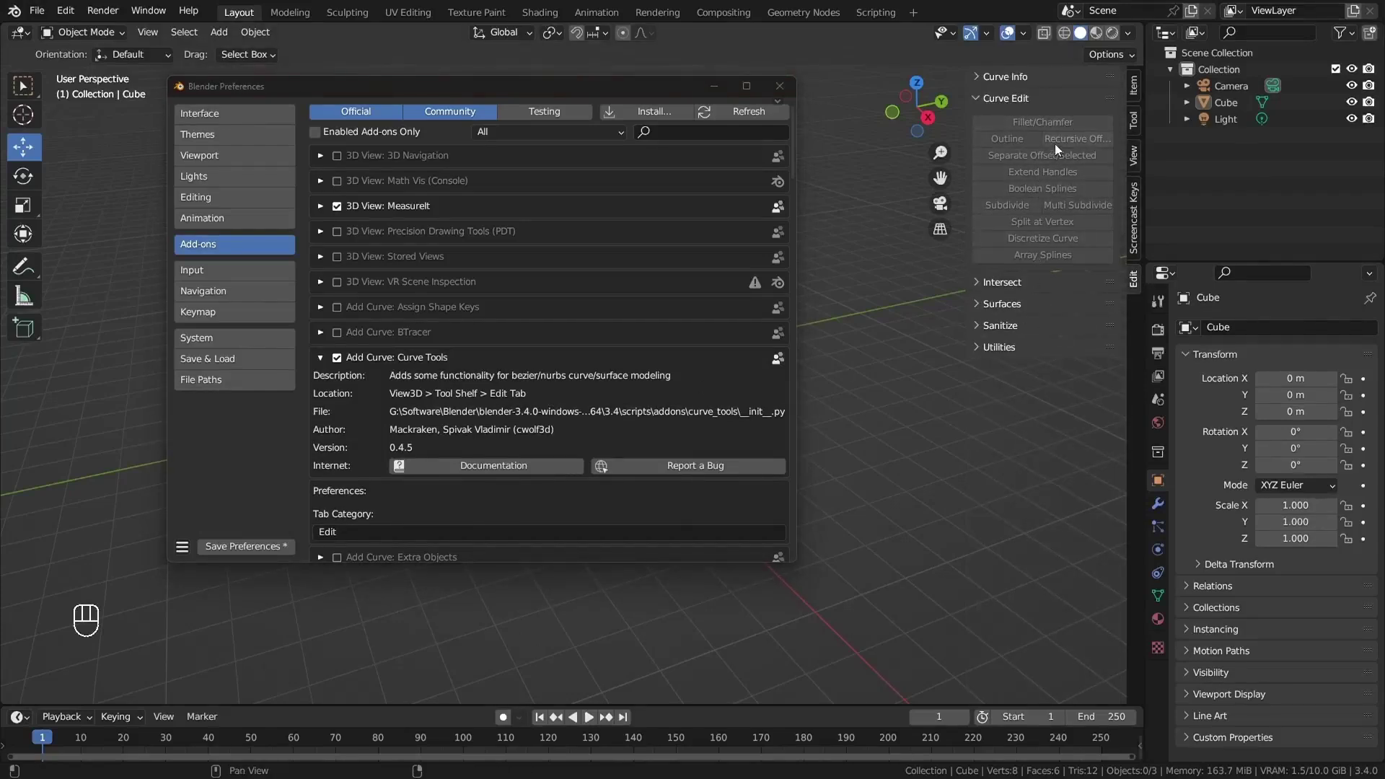
left_click(986, 98)
left_click(320, 358)
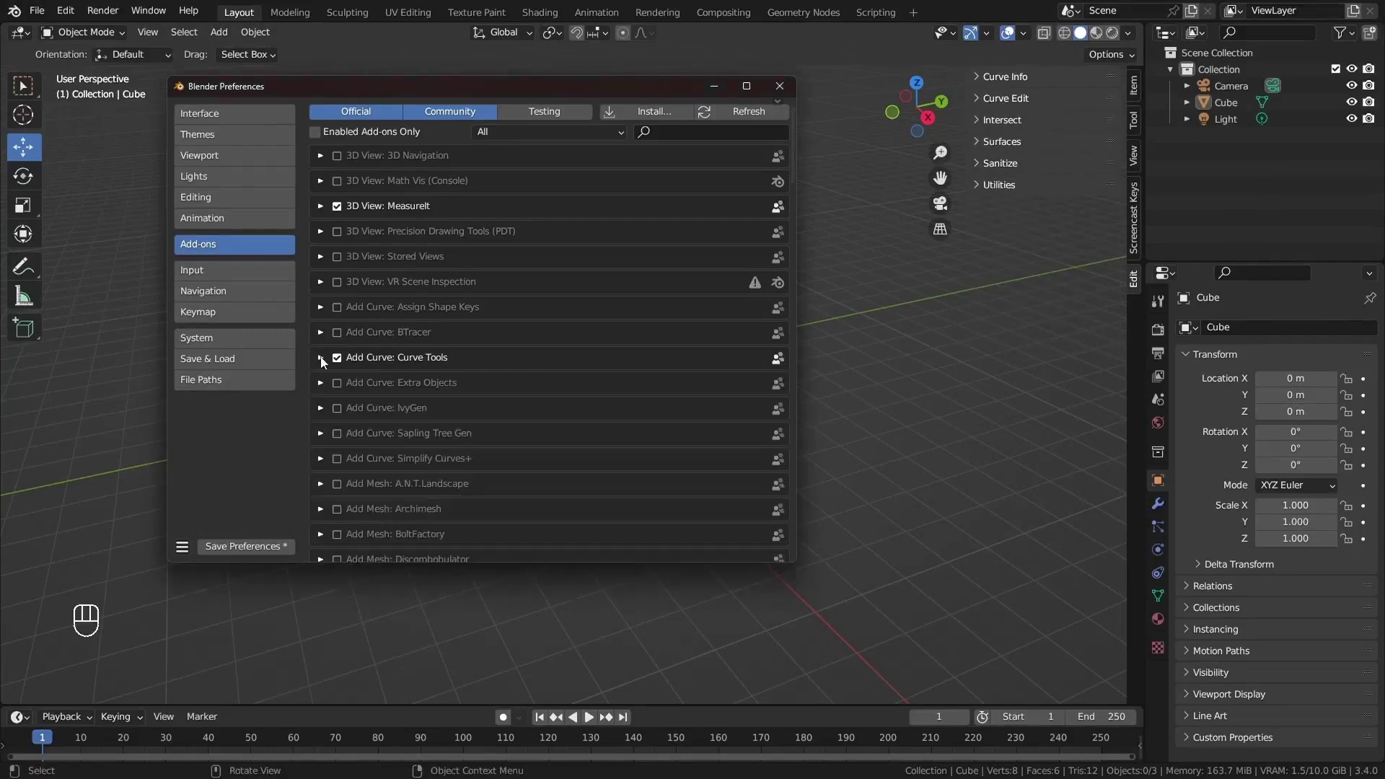
Enable the Add Curve: Extra Objects add-on, comparing the curve types that can be added with it switched off and on
left_click(340, 383)
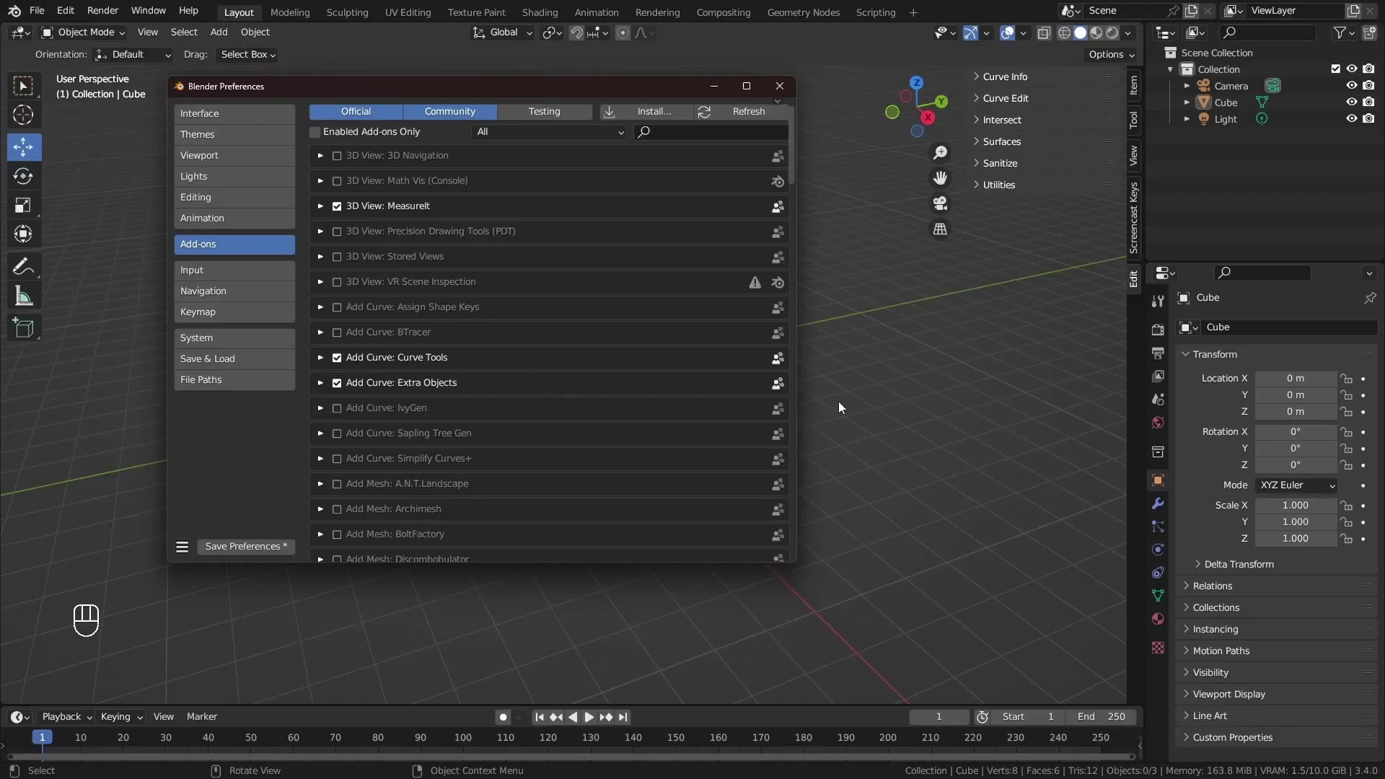
left_click(336, 388)
left_click_drag(570, 88, 442, 124)
key("shift+a")
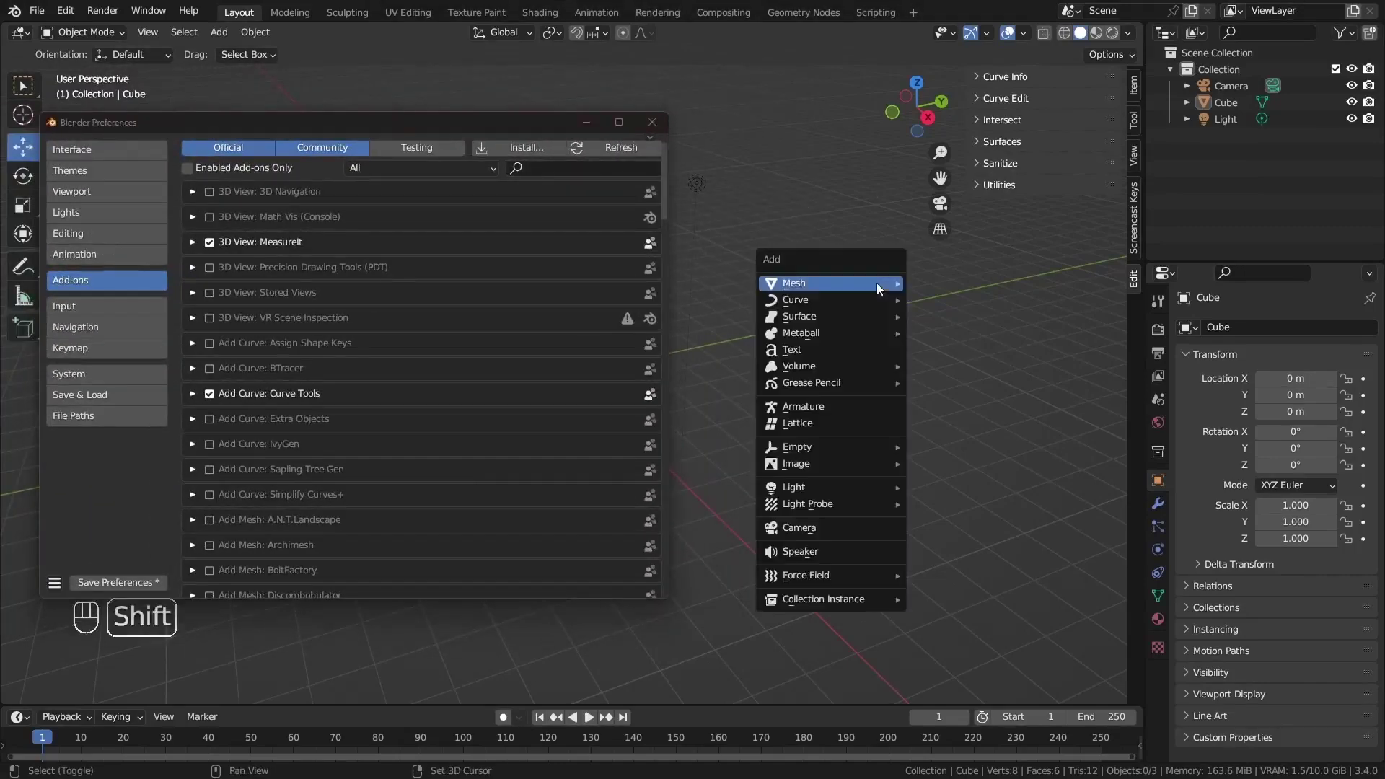
mouse_move(811, 303)
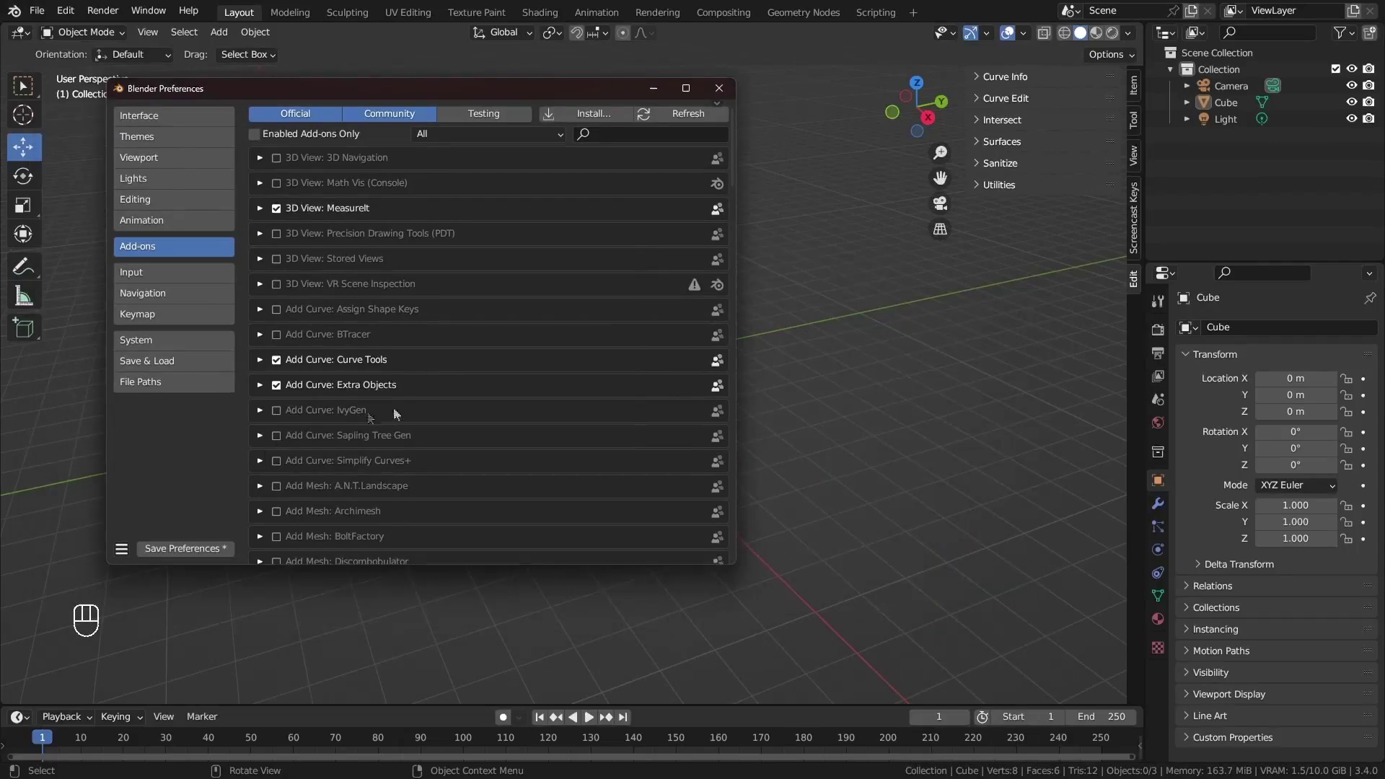
Enable the Add Curve: IvyGen add-on and expand the Ivy Generator settings in the 3D viewport's sidebar
left_click(275, 411)
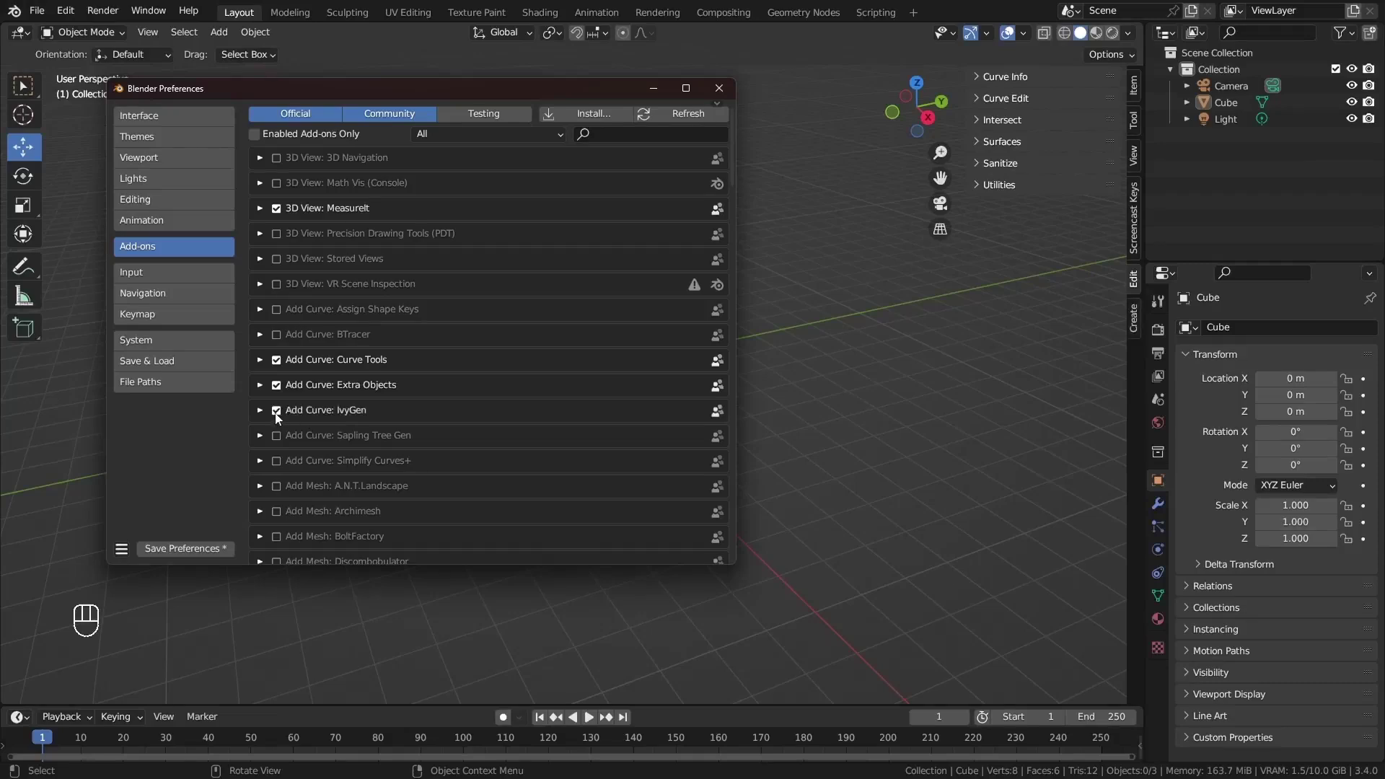
left_click(1134, 317)
left_click(1024, 77)
left_click_drag(584, 88, 584, 136)
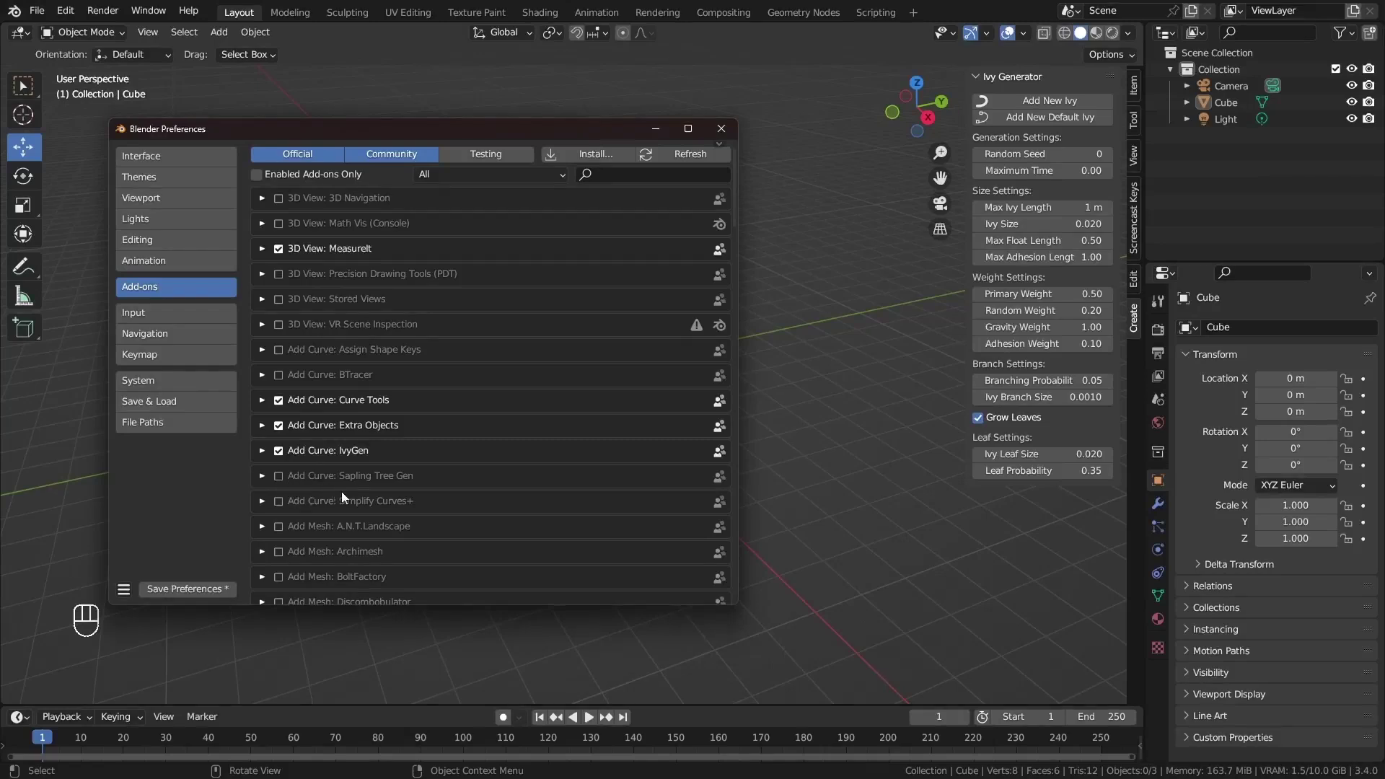
Enable the Sapling Tree Gen, A.N.T.Landscape, Archimesh, BoltFactory and Add Mesh: Extra Objects add-ons
left_click(279, 477)
left_click(279, 533)
scroll(276, 531, "down", 3)
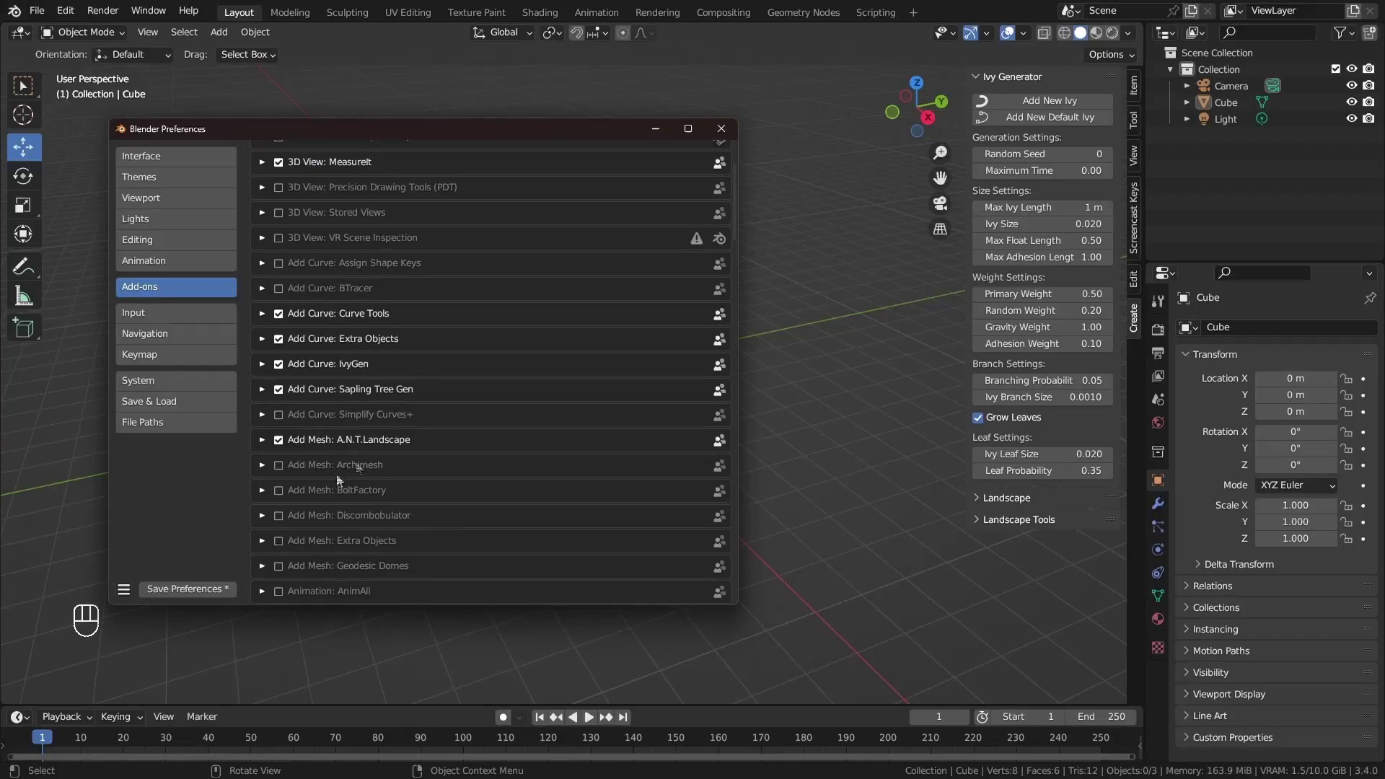
left_click(278, 465)
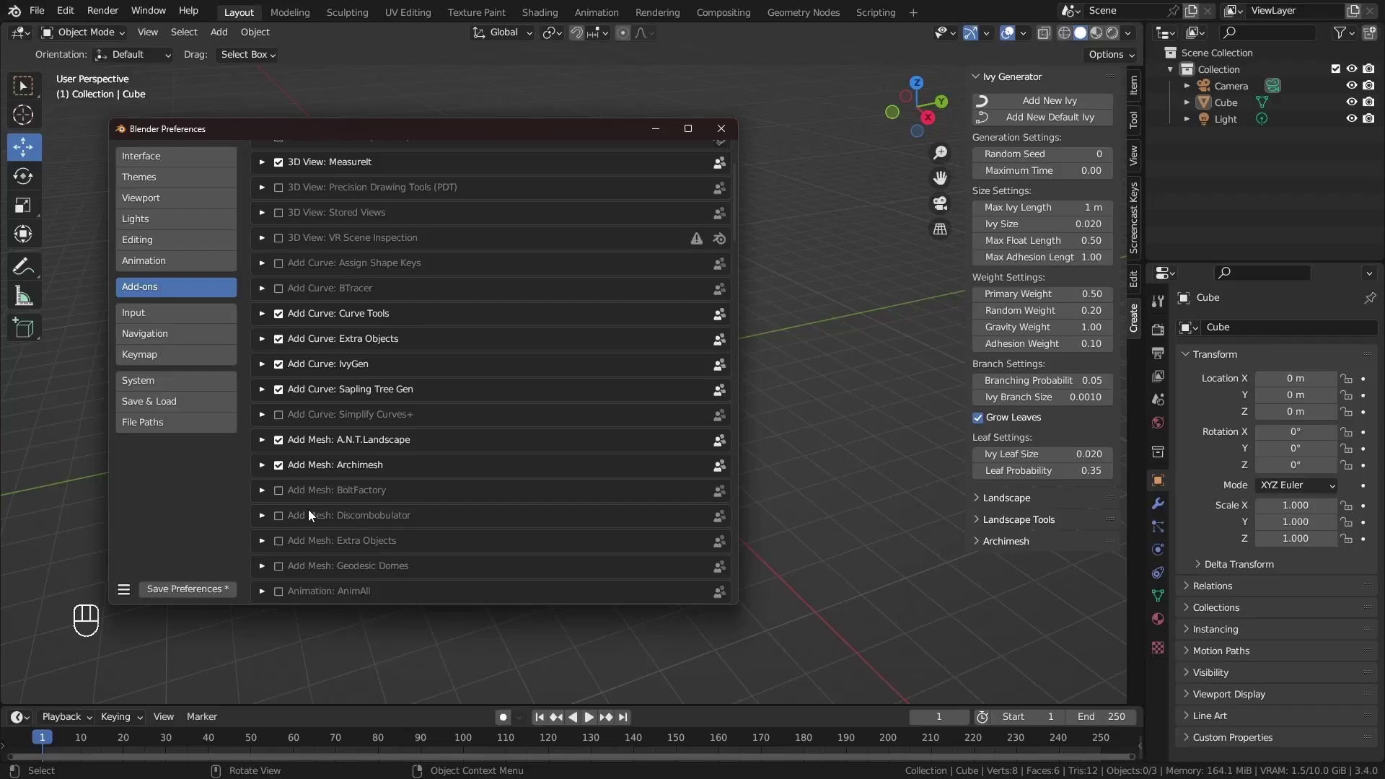
left_click(310, 491)
scroll(321, 529, "down", 2)
scroll(322, 533, "down", 3)
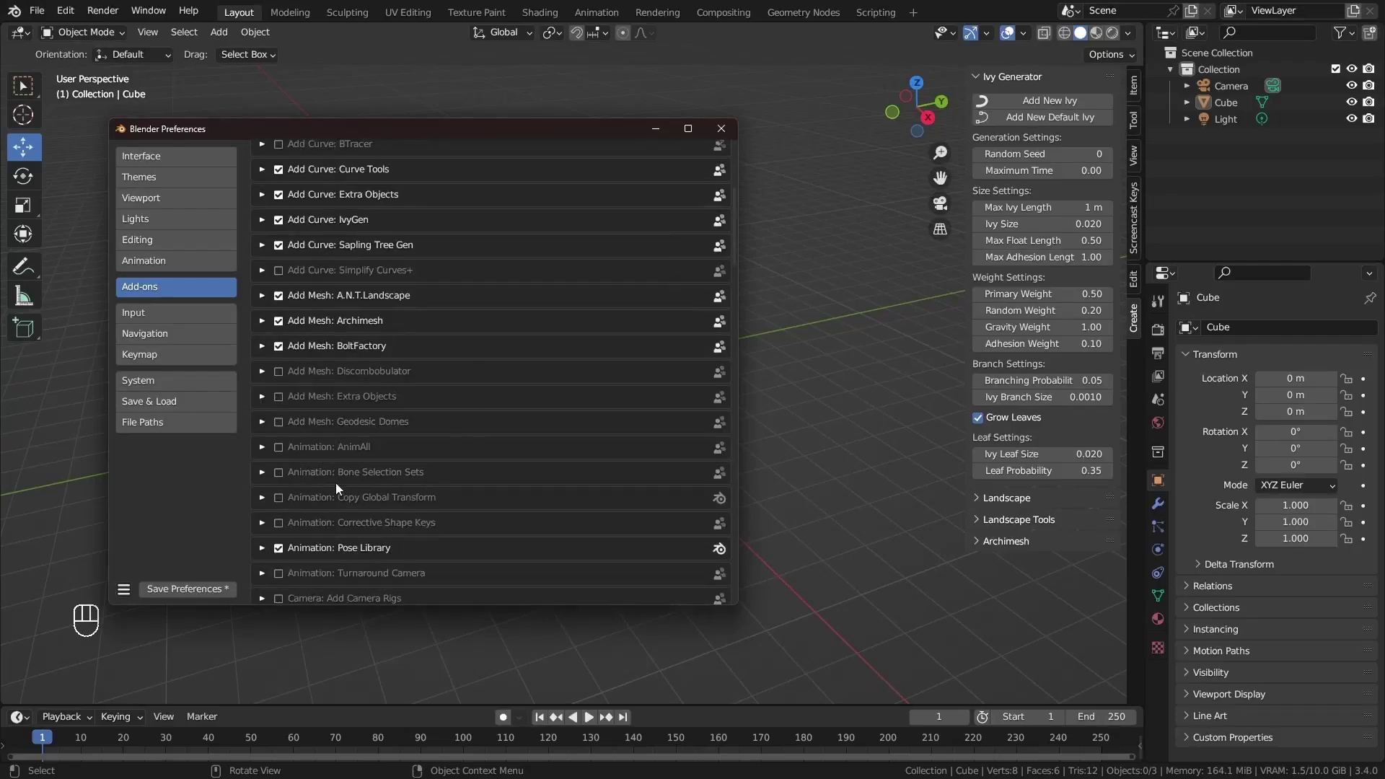
left_click(278, 397)
Browse further through the add-ons, search for "node" and enable Node: Node Wrangler
scroll(280, 396, "down", 5)
scroll(497, 325, "down", 3)
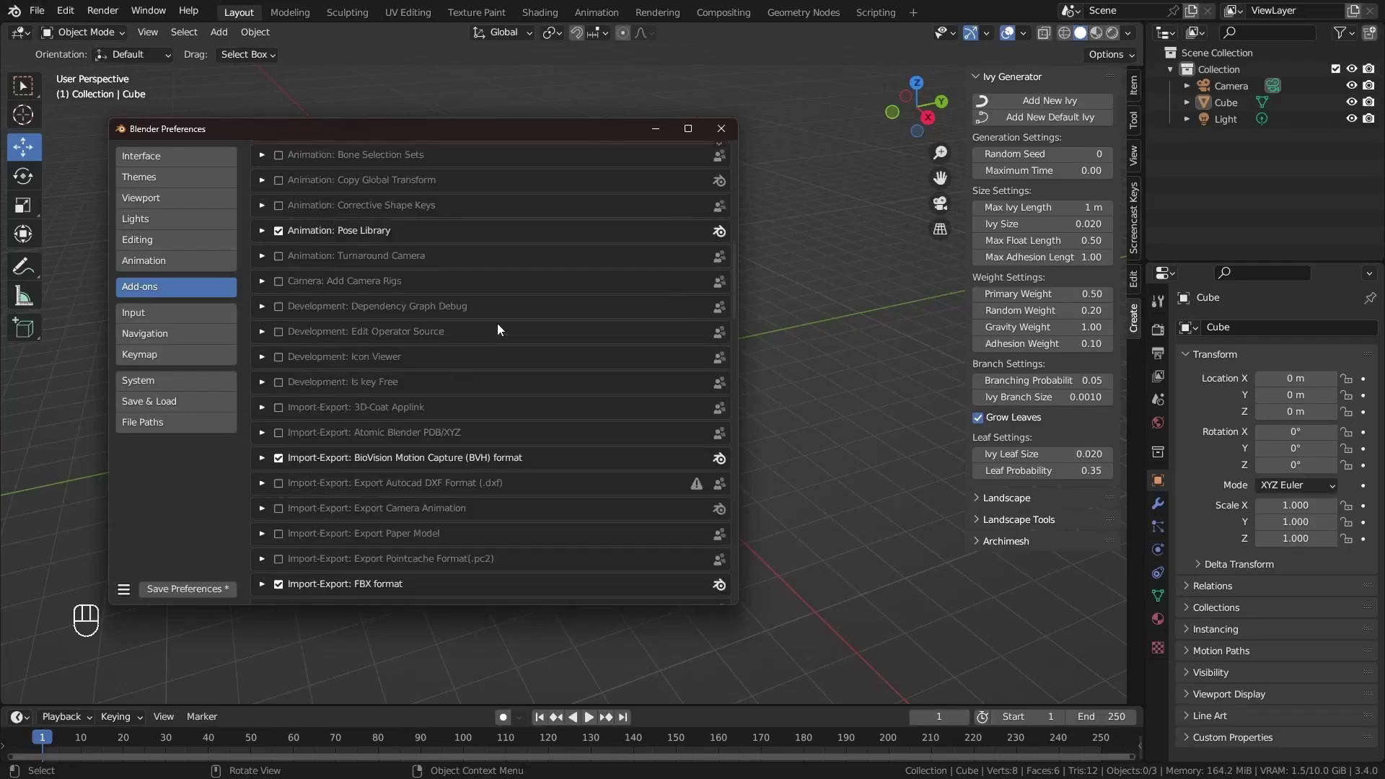
scroll(496, 323, "up", 15)
left_click(619, 177)
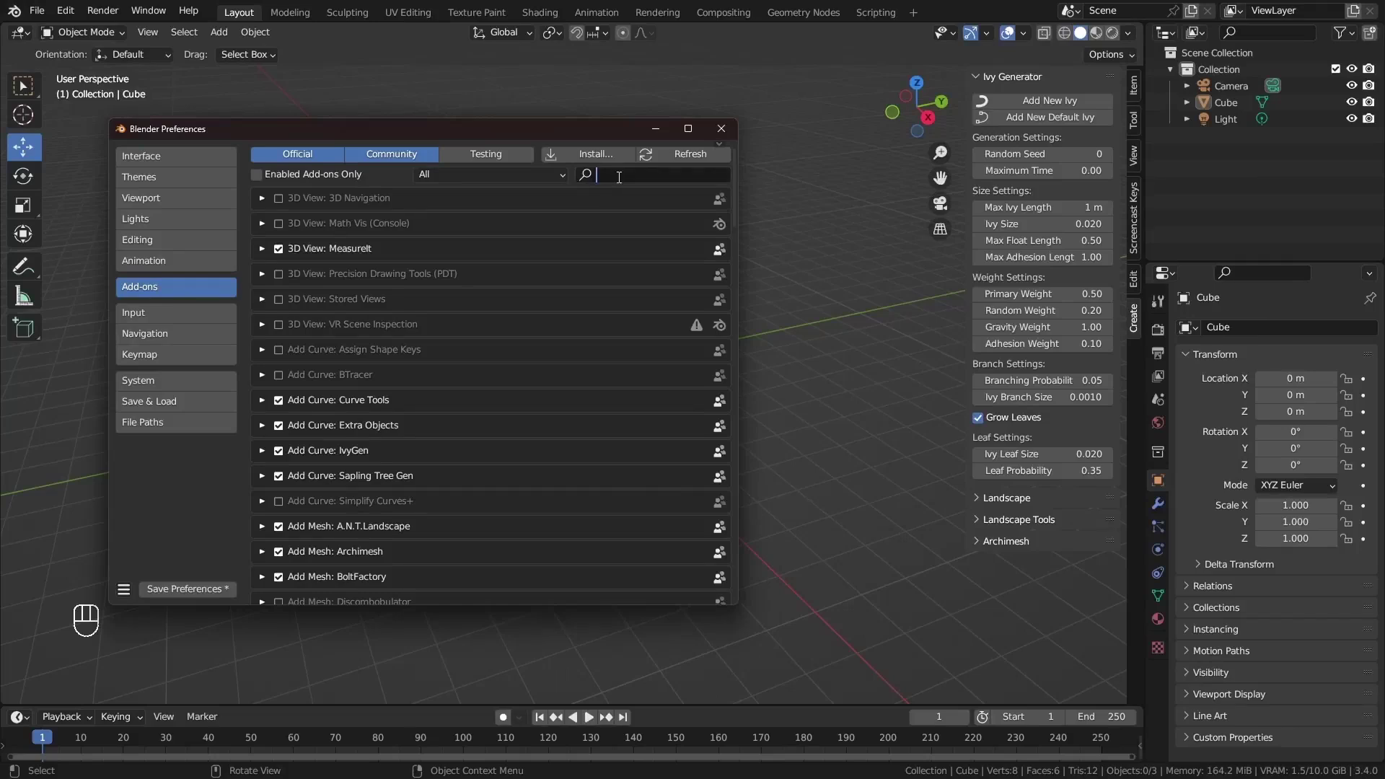
type("no")
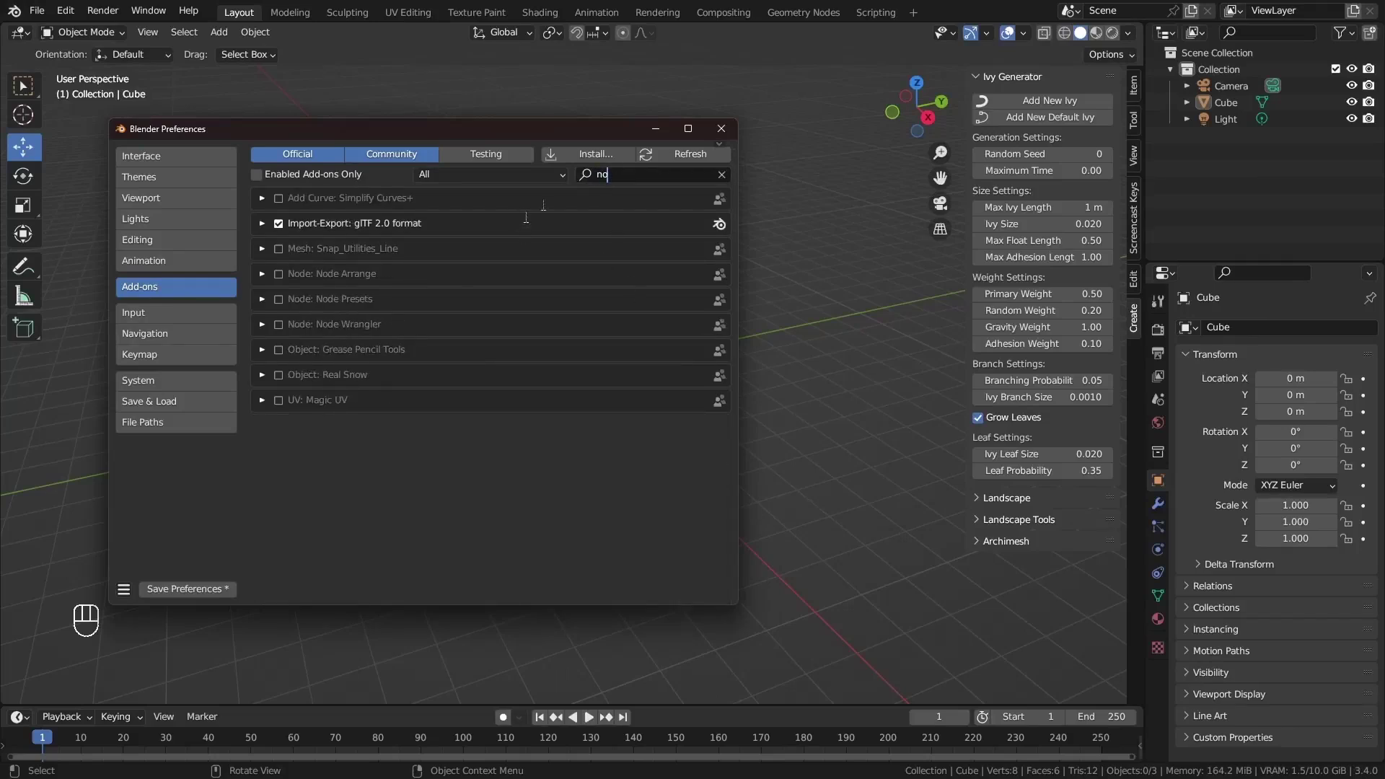
type("de")
left_click(278, 249)
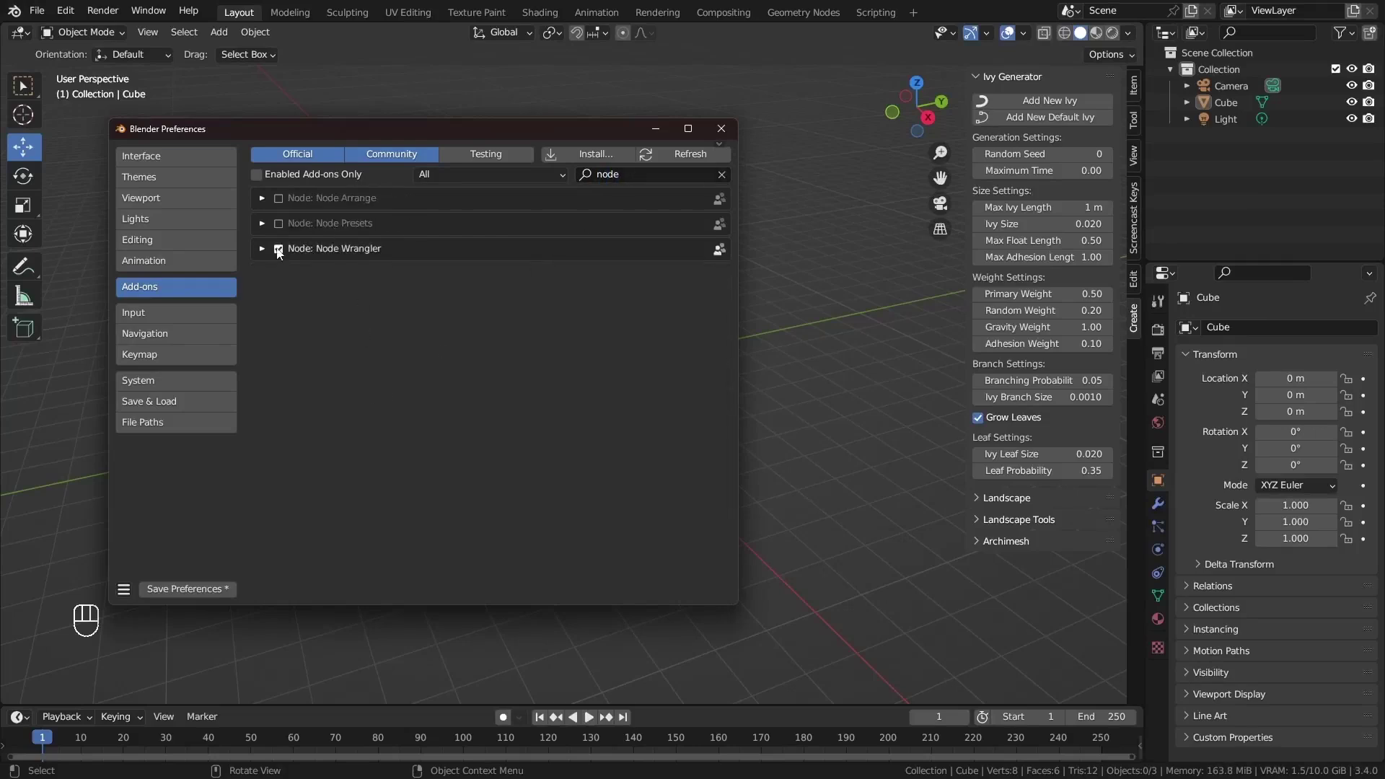
Expand the Node Wrangler add-on's details and look through its hotkey list
left_click(270, 254)
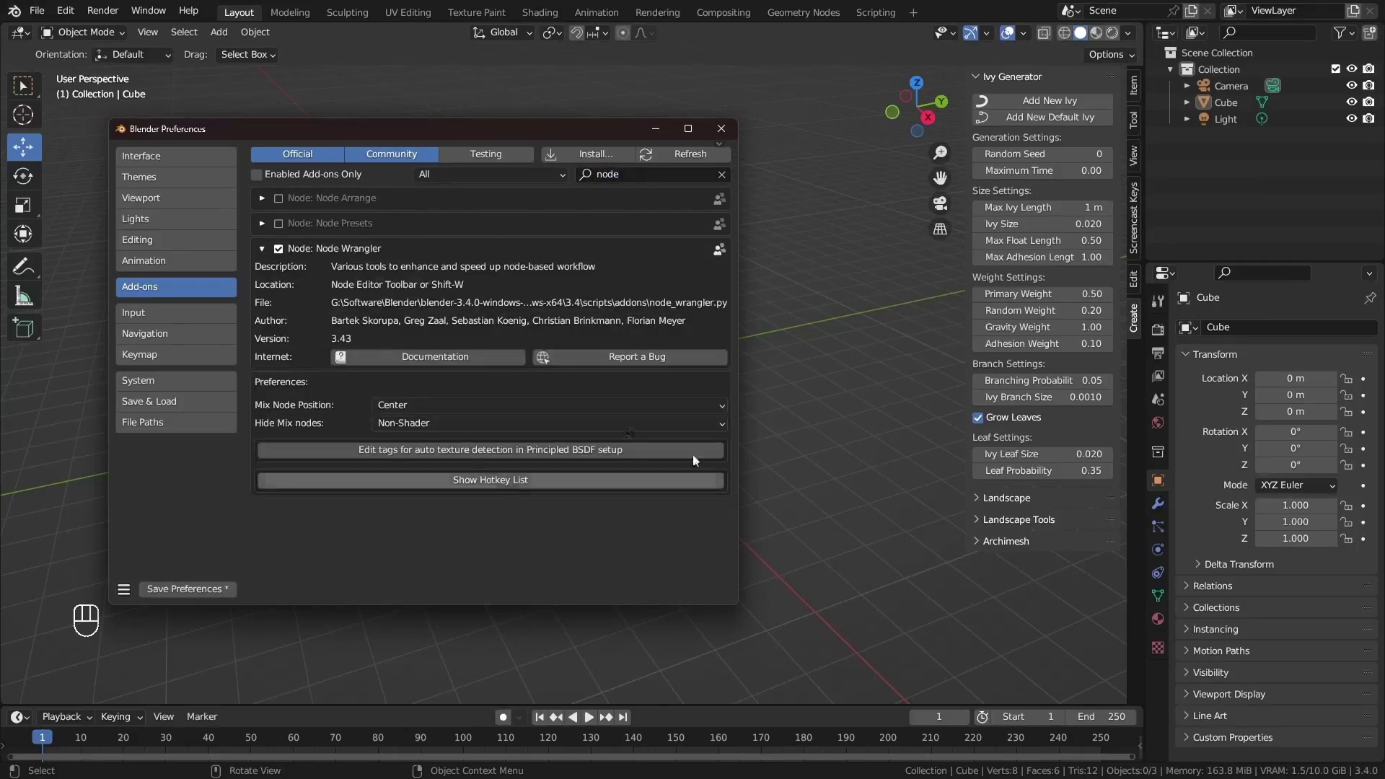
left_click(508, 480)
scroll(564, 374, "down", 4)
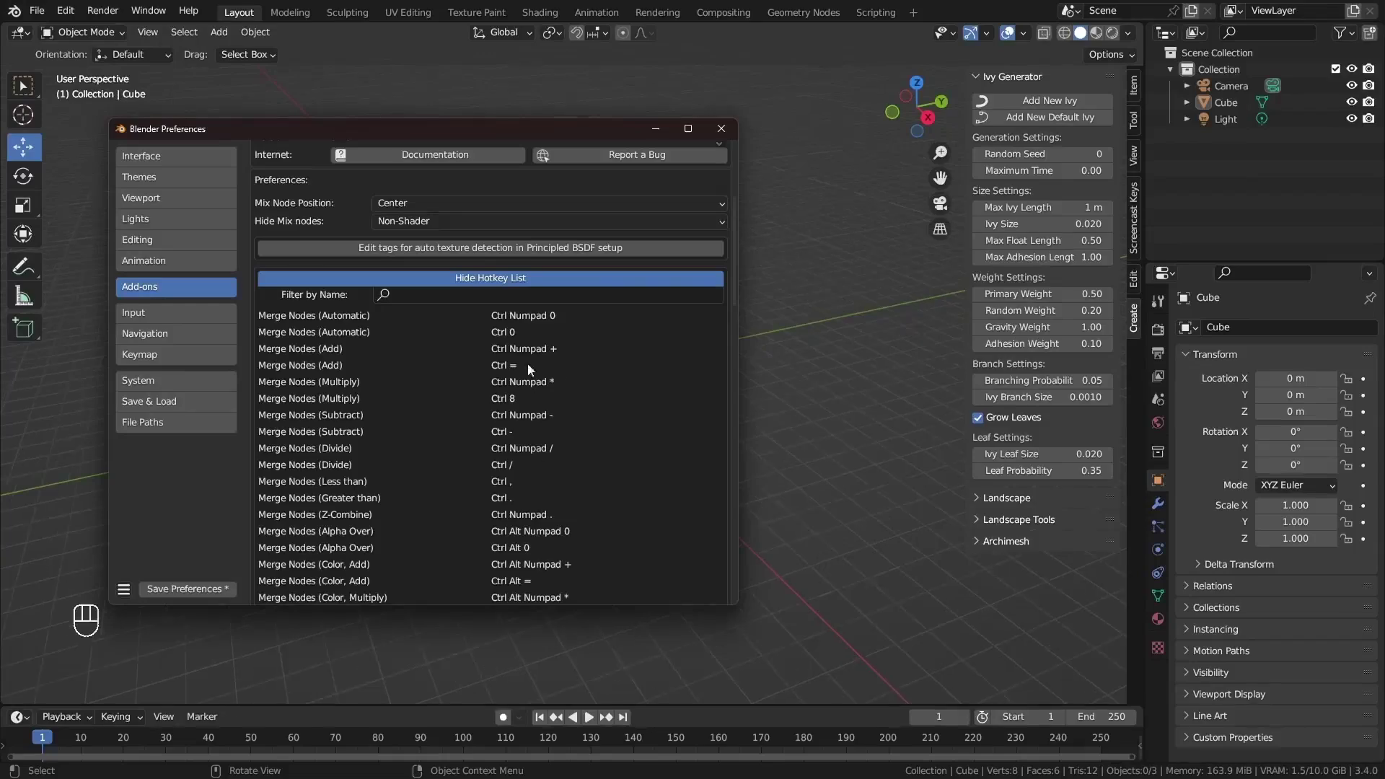
scroll(527, 362, "down", 10)
scroll(553, 499, "down", 4)
scroll(281, 289, "up", 20)
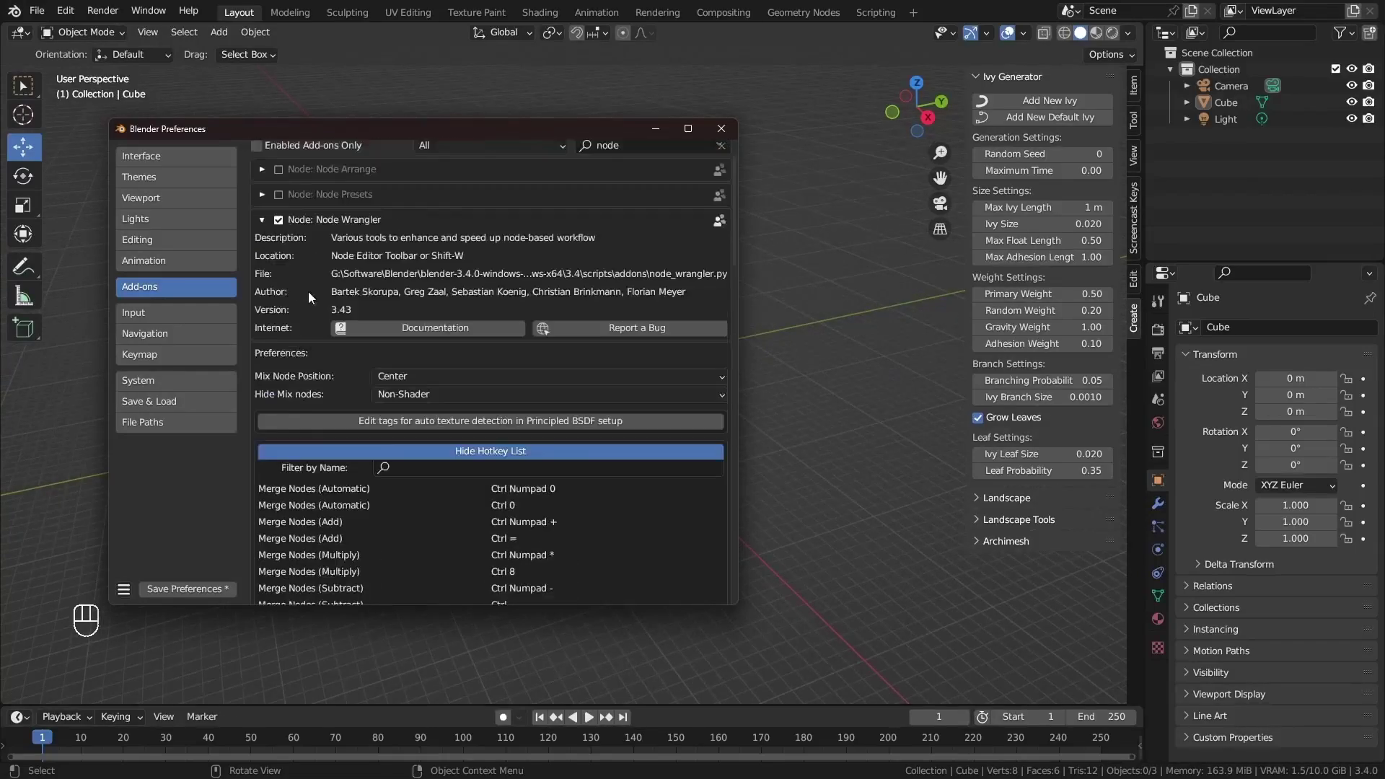
left_click(262, 249)
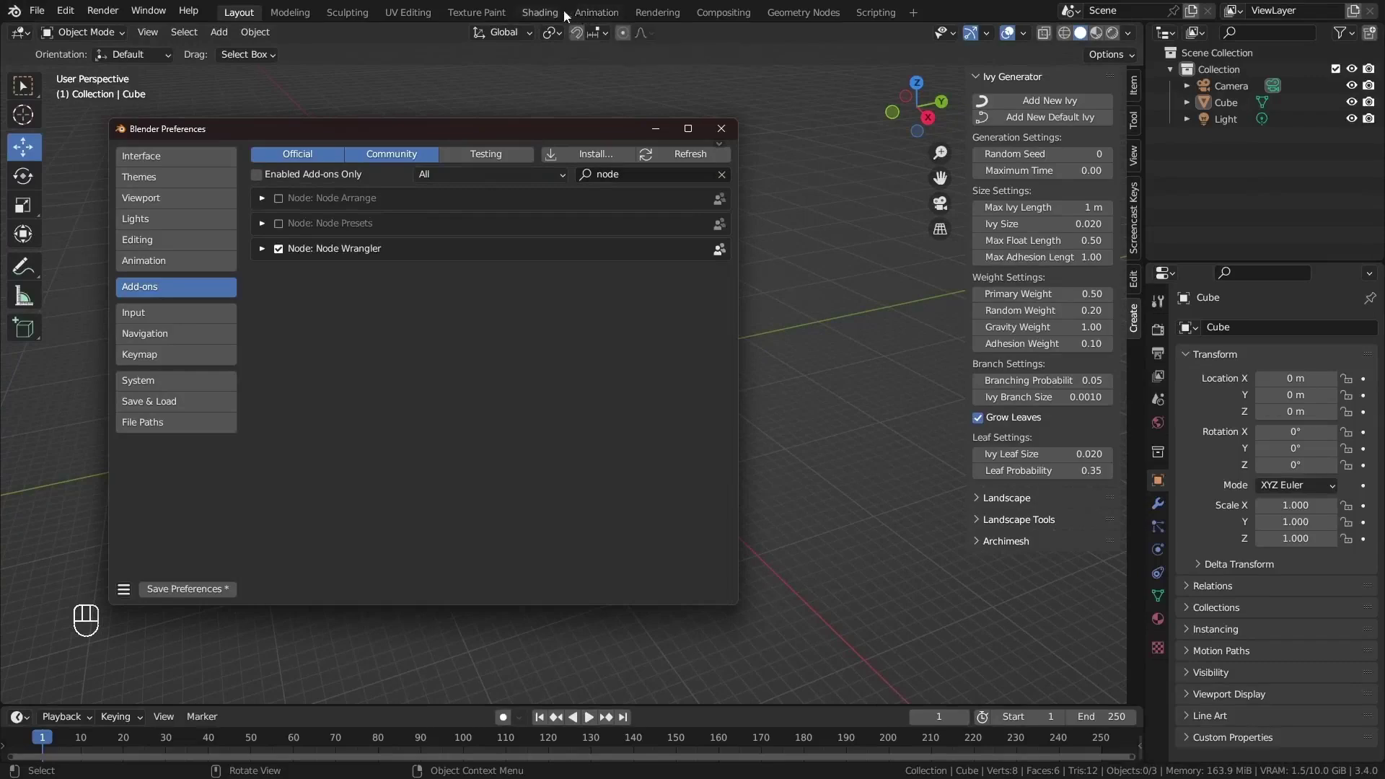
Switch to the Shading workspace and add a Noise Texture node beside the Principled BSDF in the cube's material
left_click(540, 12)
left_click_drag(512, 128, 1123, 101)
scroll(497, 617, "down", 2)
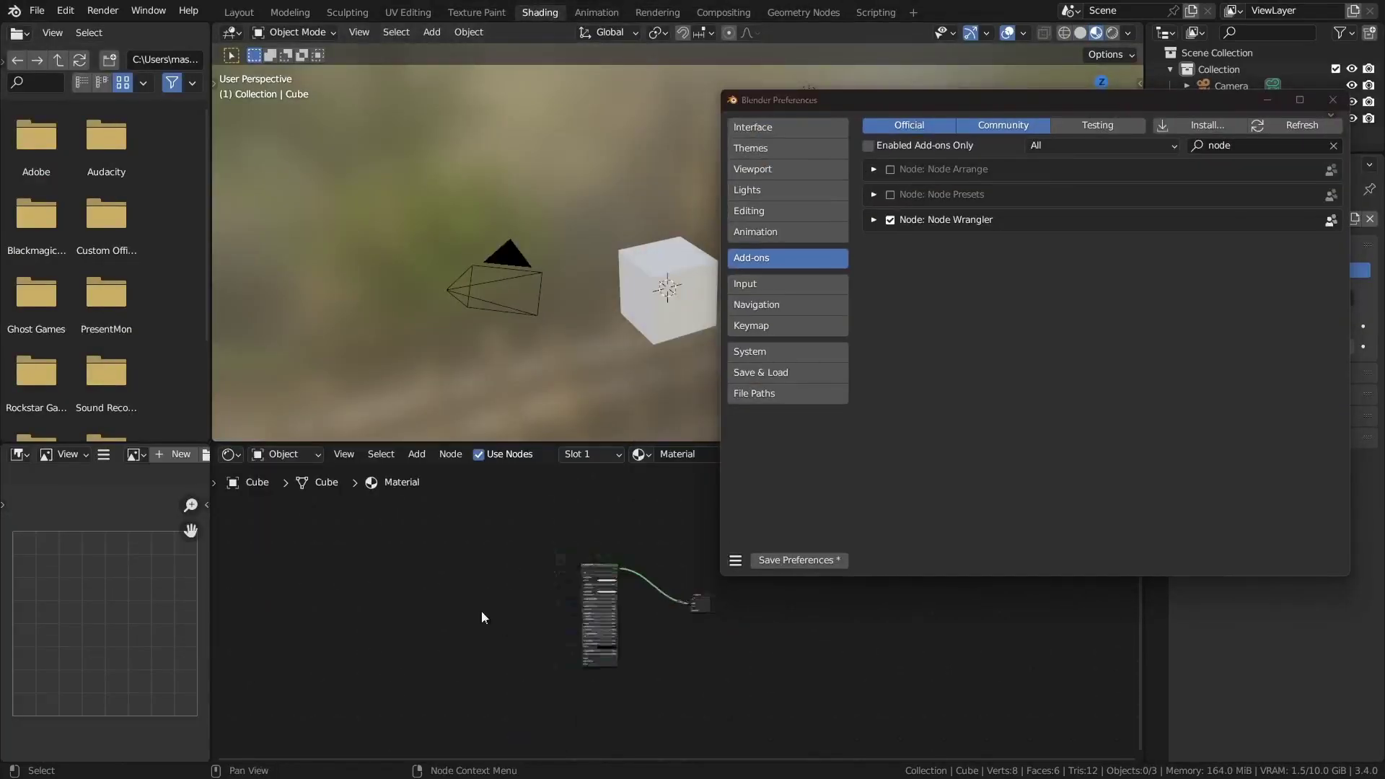
scroll(482, 611, "up", 4)
key("shift+a")
mouse_move(245, 582)
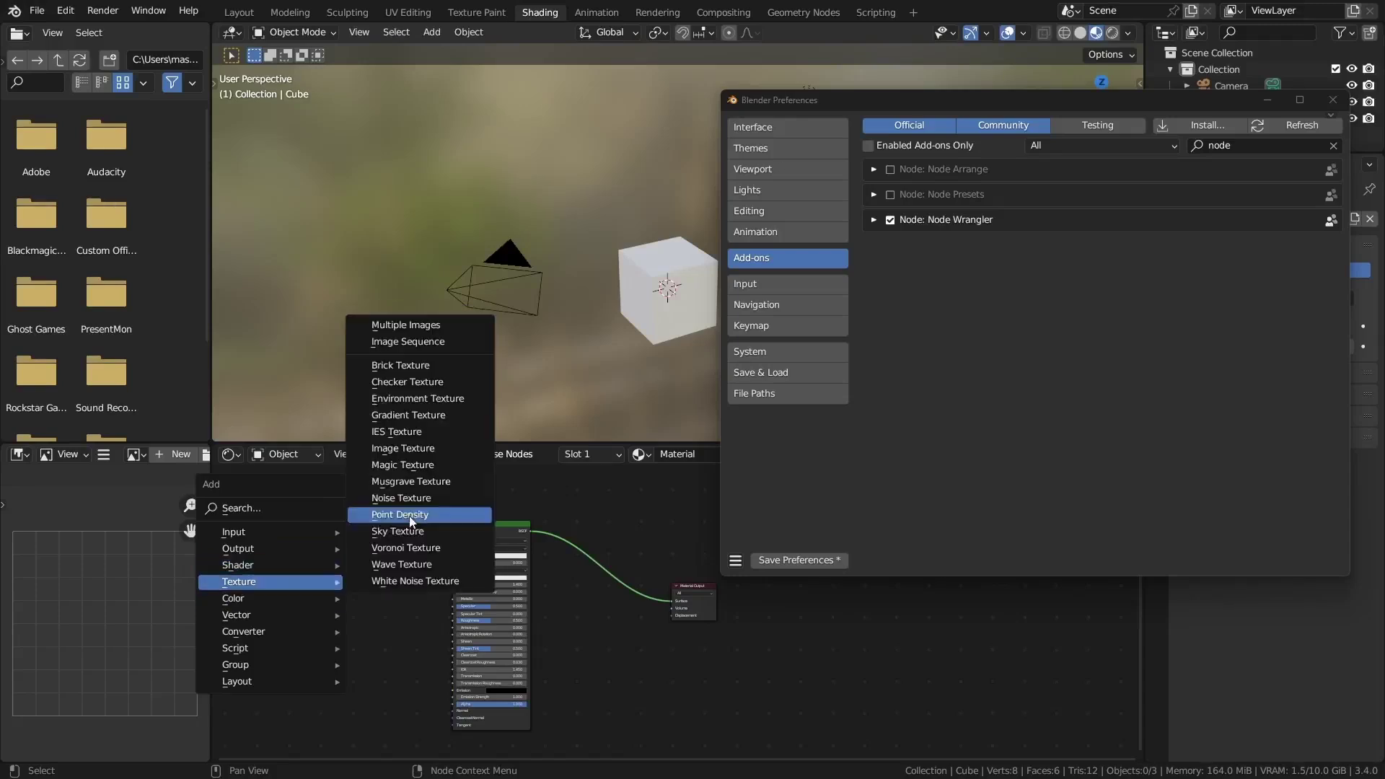
left_click(401, 498)
left_click(289, 614)
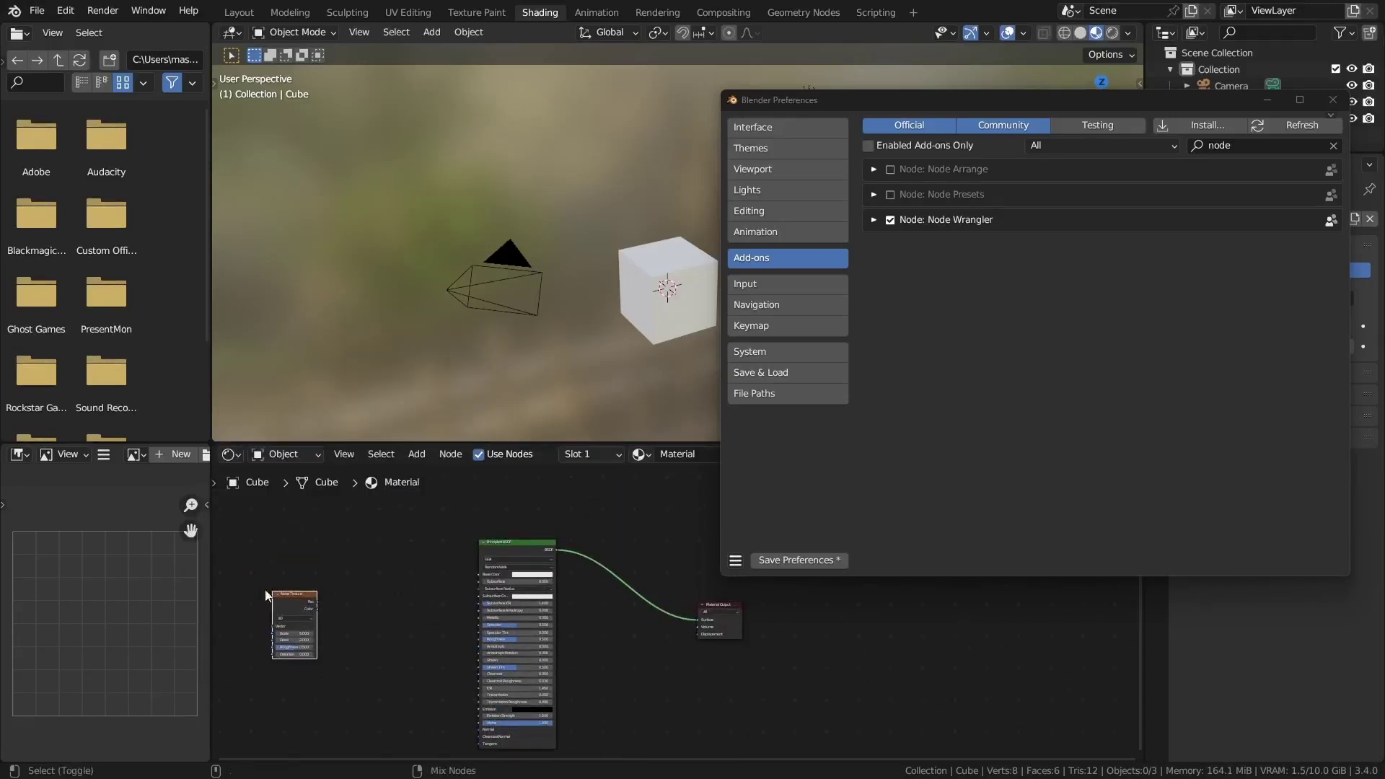
Preview the Noise Texture on the cube with Node Wrangler, then switch the preview back to the Principled BSDF
left_click(296, 595, "ctrl+shift")
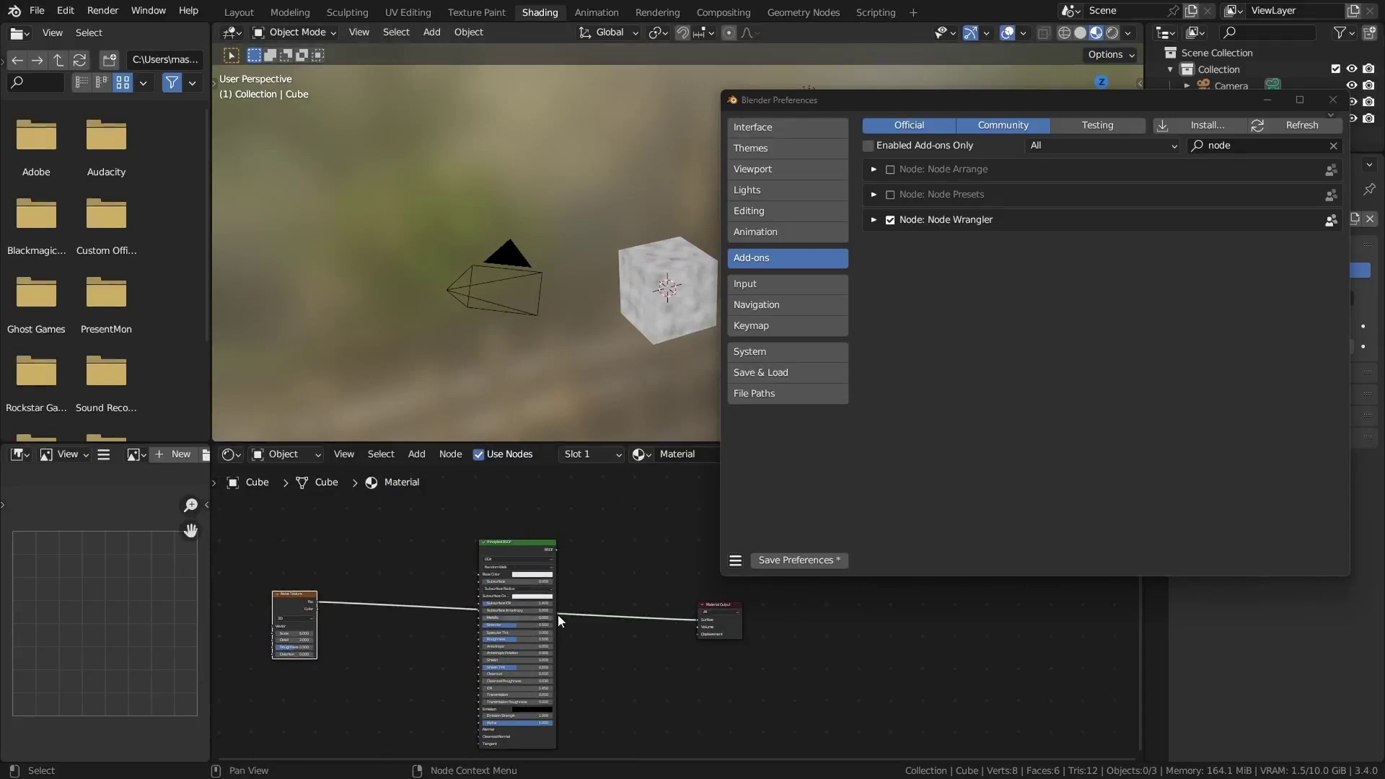
scroll(726, 601, "up", 2)
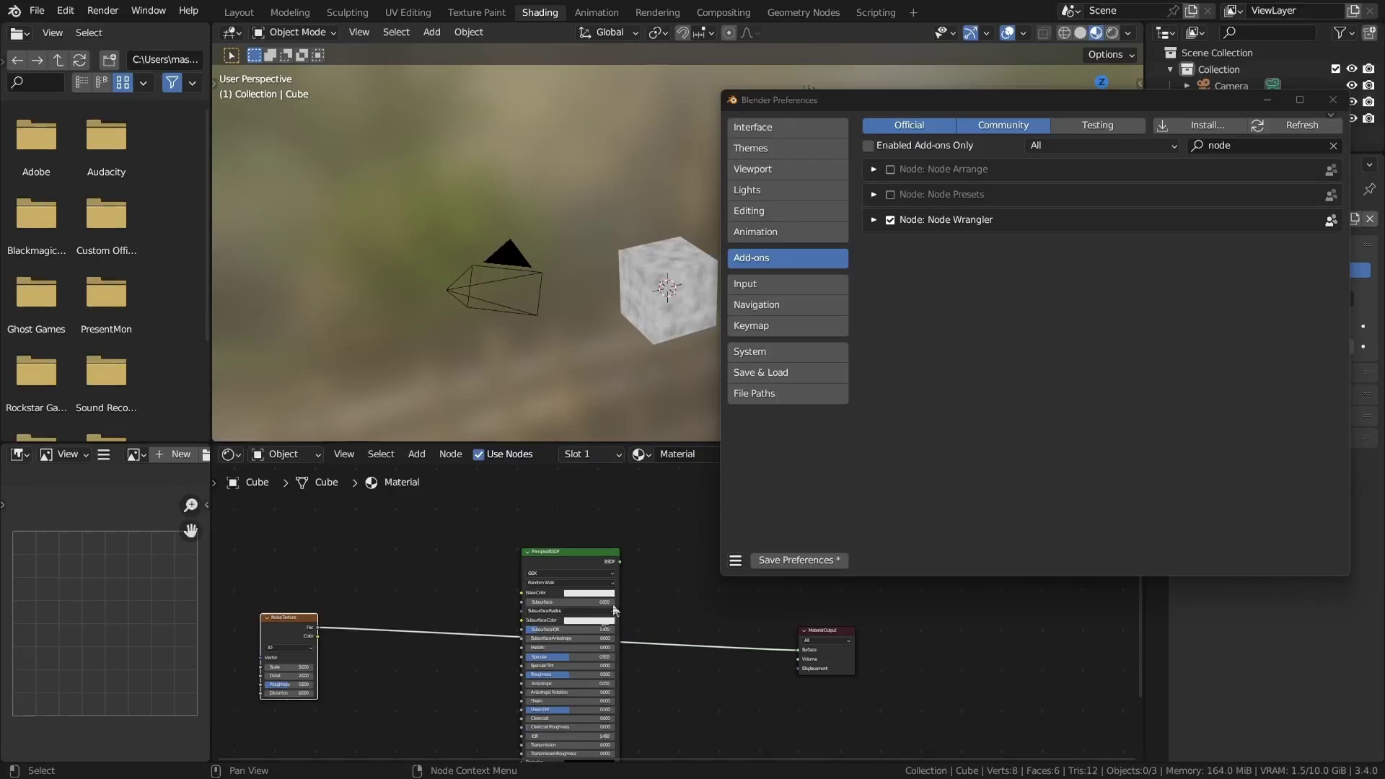
left_click(587, 549, "ctrl+shift")
scroll(585, 552, "down", 1)
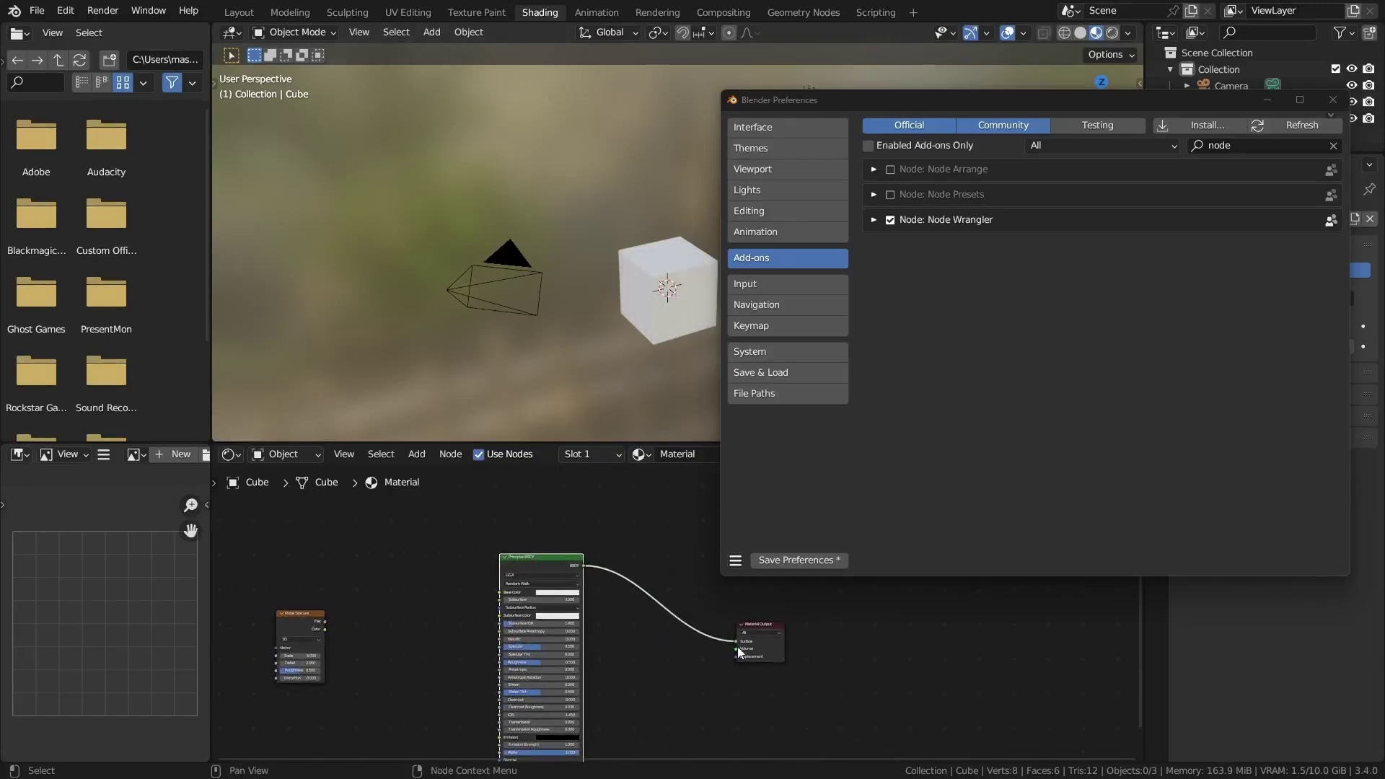
scroll(313, 589, "up", 2)
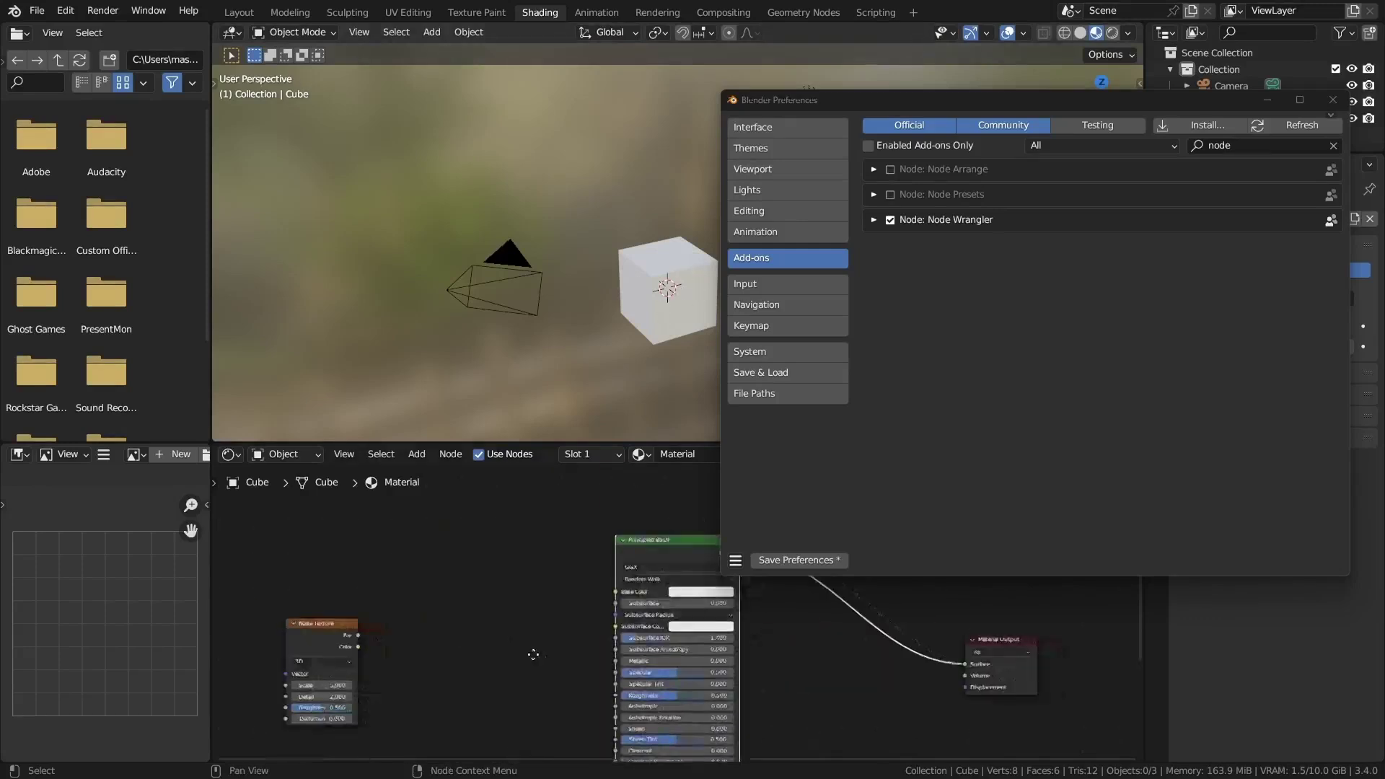
Link the Noise Texture's Fac output to the Principled BSDF's Subsurface input using Node Wrangler's Lazy Connect
left_click_drag(302, 640, 385, 612)
scroll(394, 681, "down", 1)
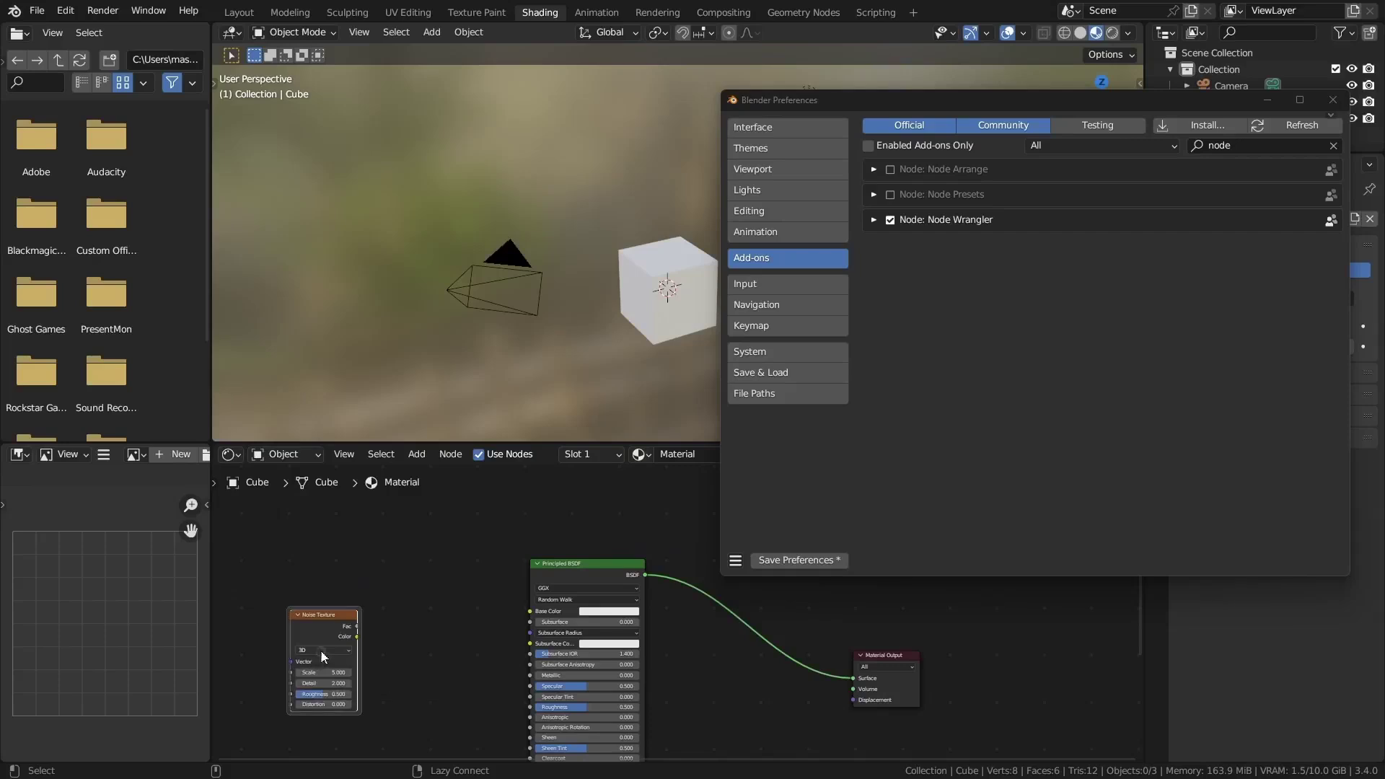
right_click_drag(320, 649, 620, 562, "alt")
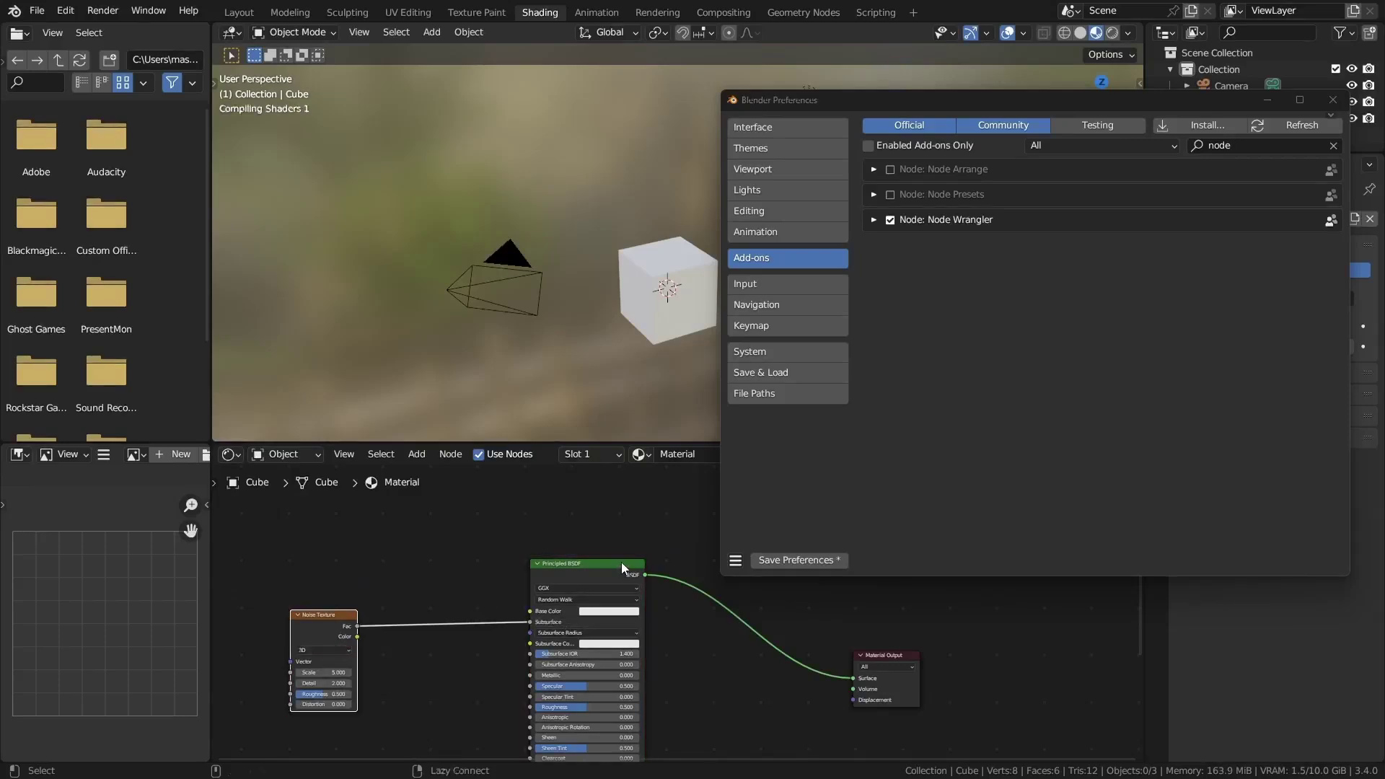
scroll(621, 561, "up", 2)
middle_click_drag(216, 648, 375, 650)
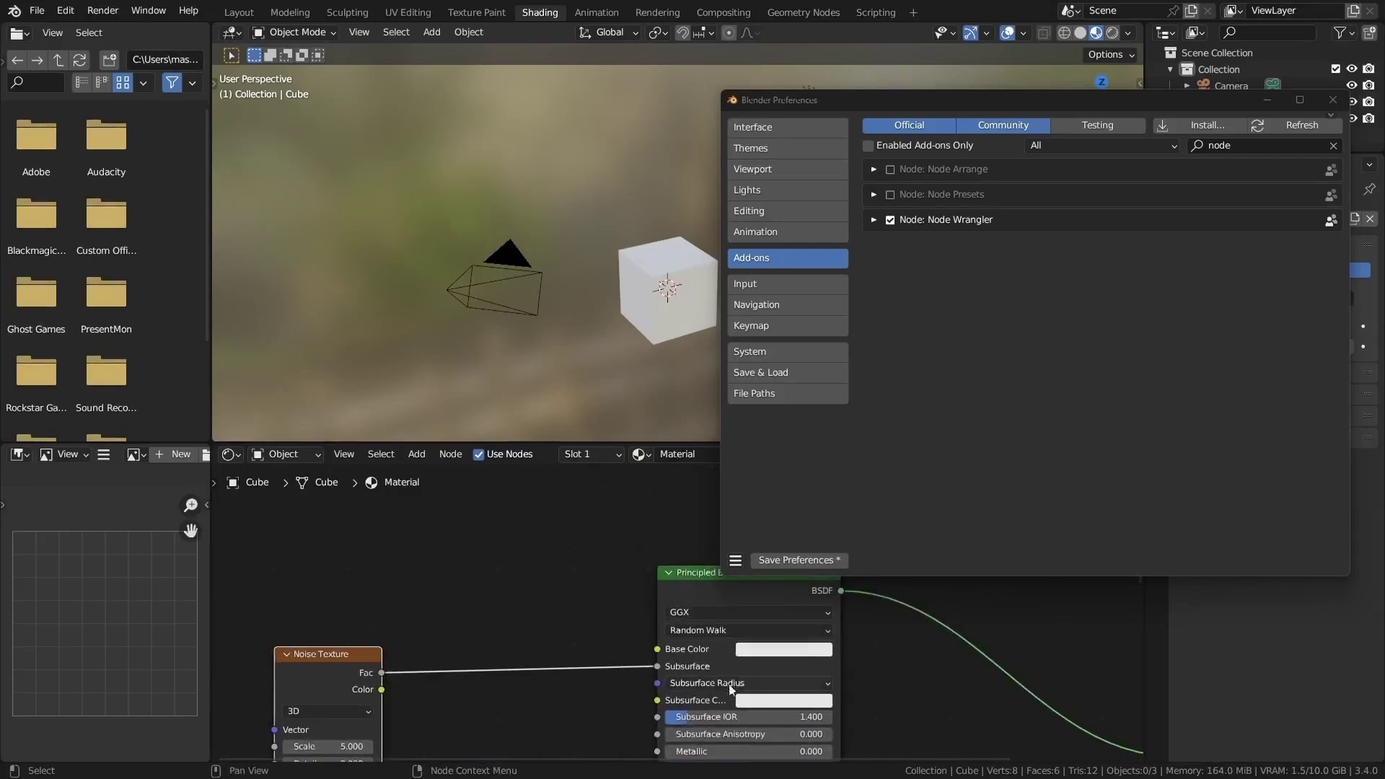
Undo the Lazy Connect link and the added Noise Texture node
key("ctrl+z")
key("ctrl+z")
scroll(562, 577, "down", 2)
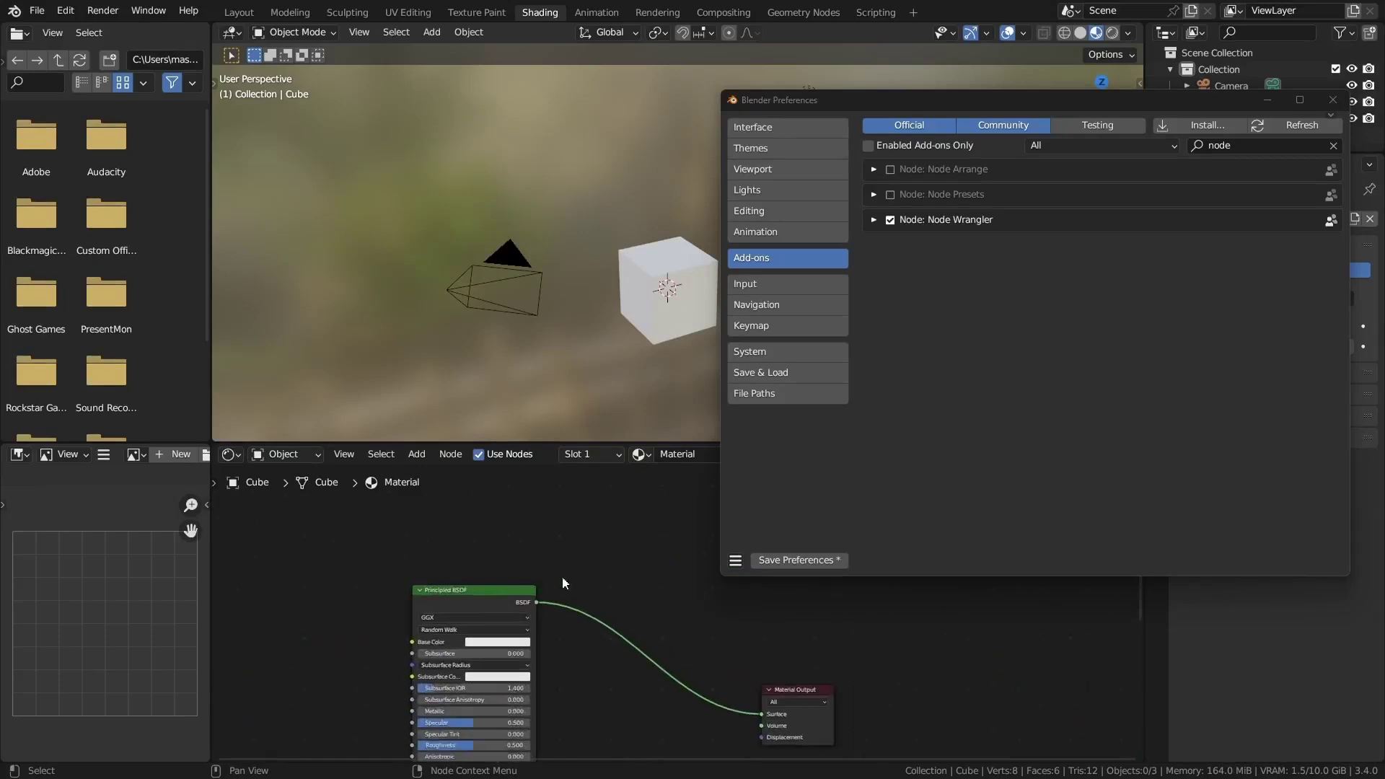
Review the Node Wrangler hotkey list again and collapse the add-on's details
left_click(873, 220)
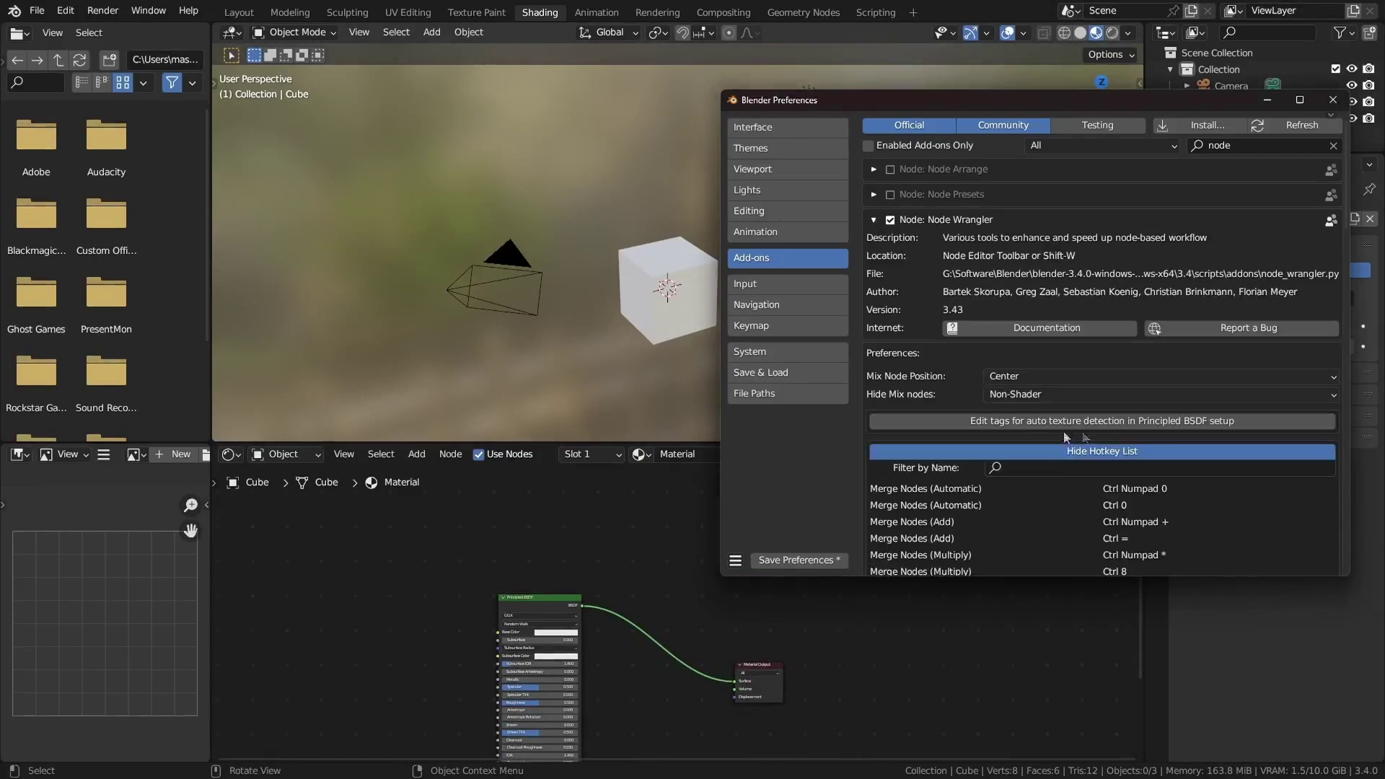
scroll(1067, 438, "down", 5)
scroll(1097, 481, "up", 5)
left_click(874, 220)
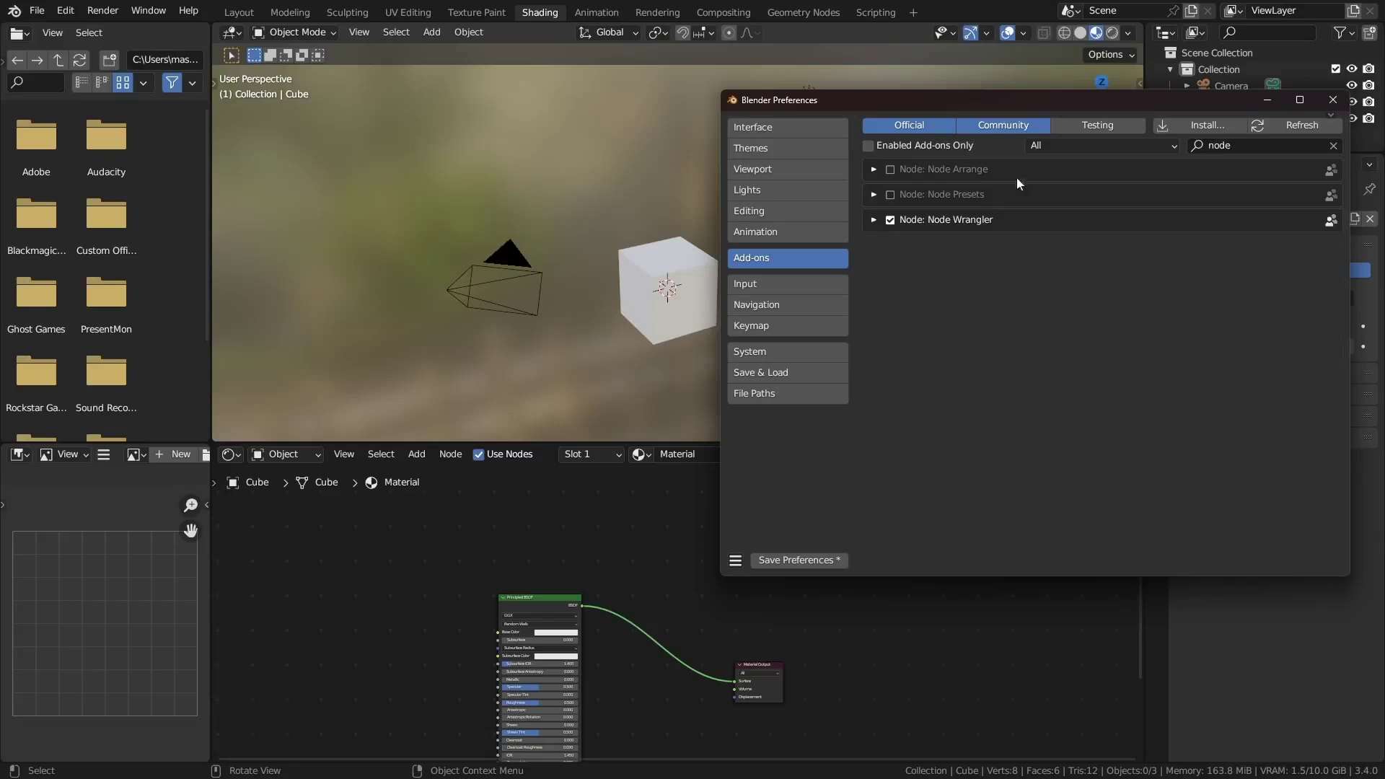
Search the add-ons for "bool" and enable Object: Bool Tool
left_click_drag(1187, 98, 687, 139)
left_click(790, 186)
key("BackSpace")
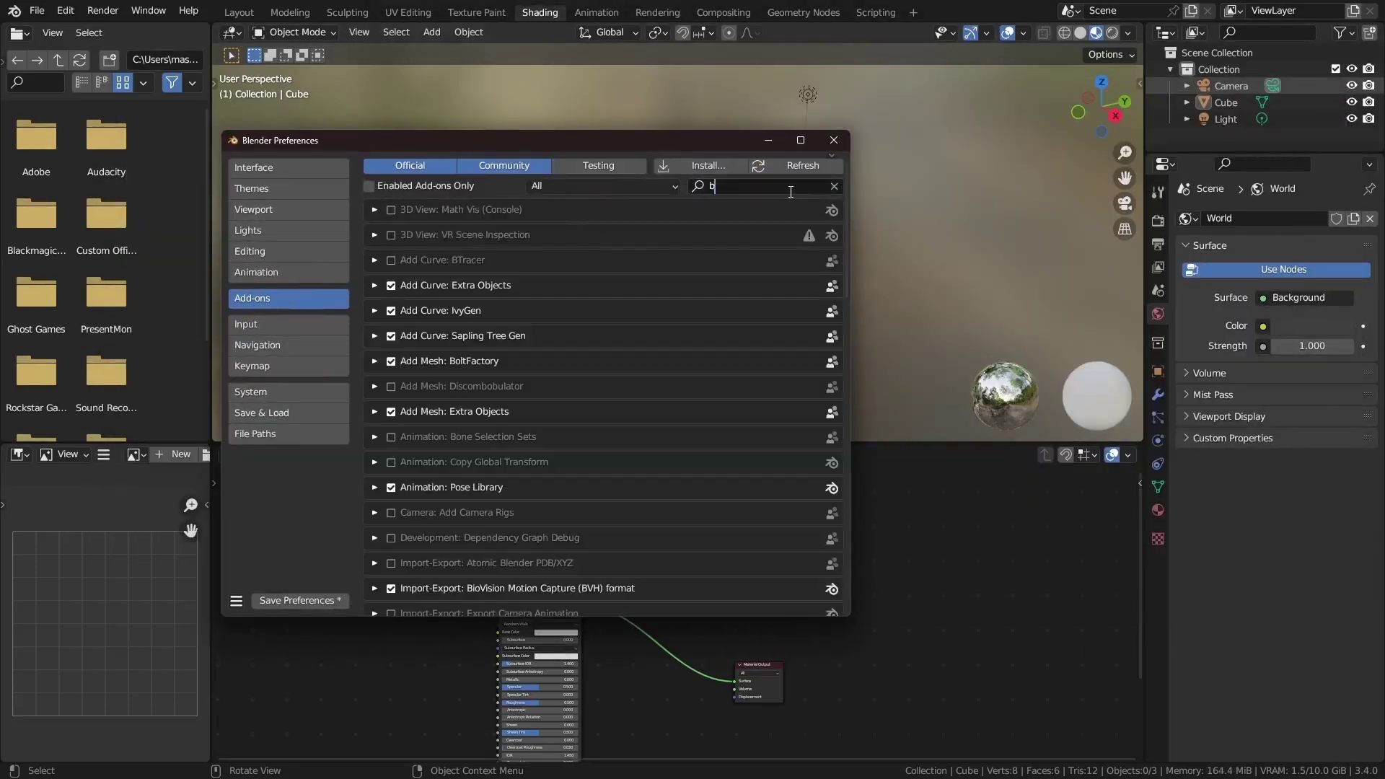
type("bool")
key("Return")
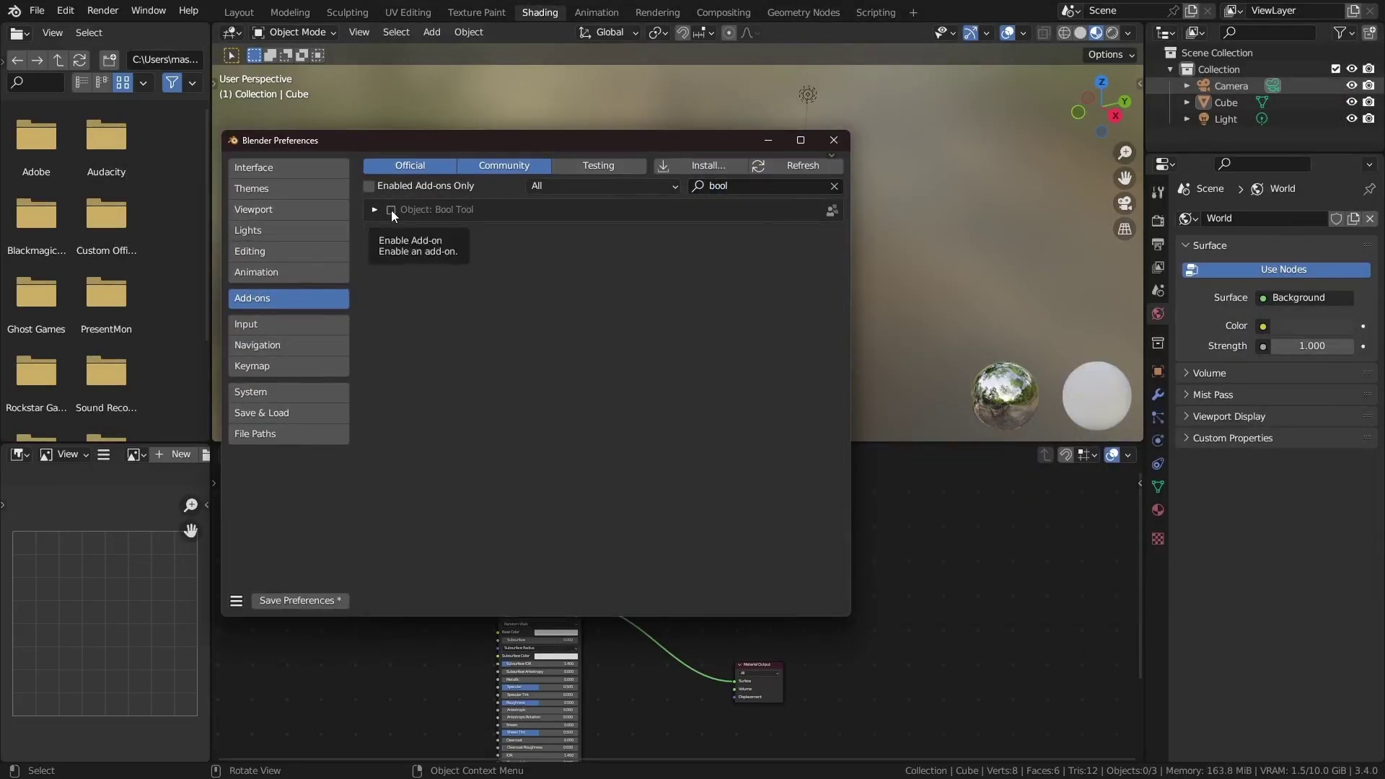
left_click(391, 210)
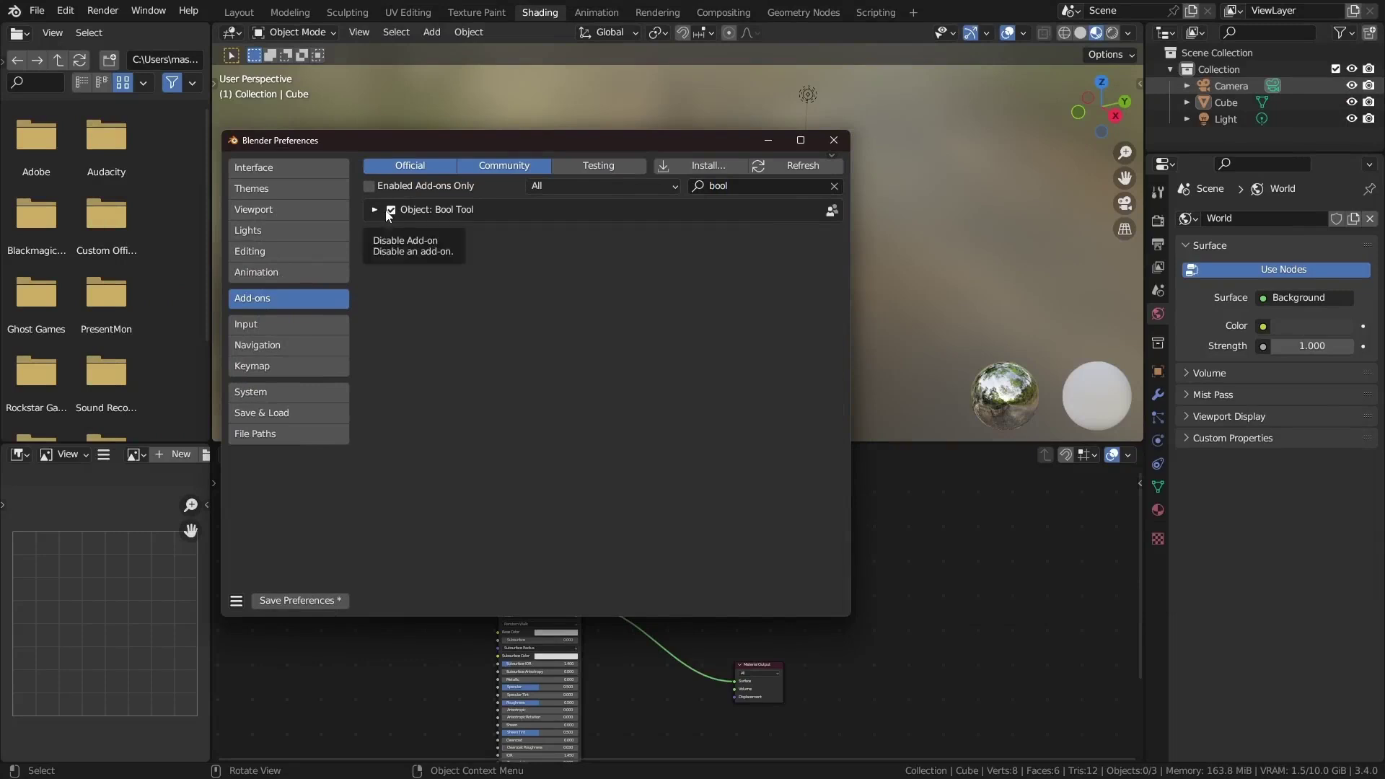
Search the add-ons for "loop" and review the details of Mesh: LoopTools
left_click(796, 185)
key("BackSpace")
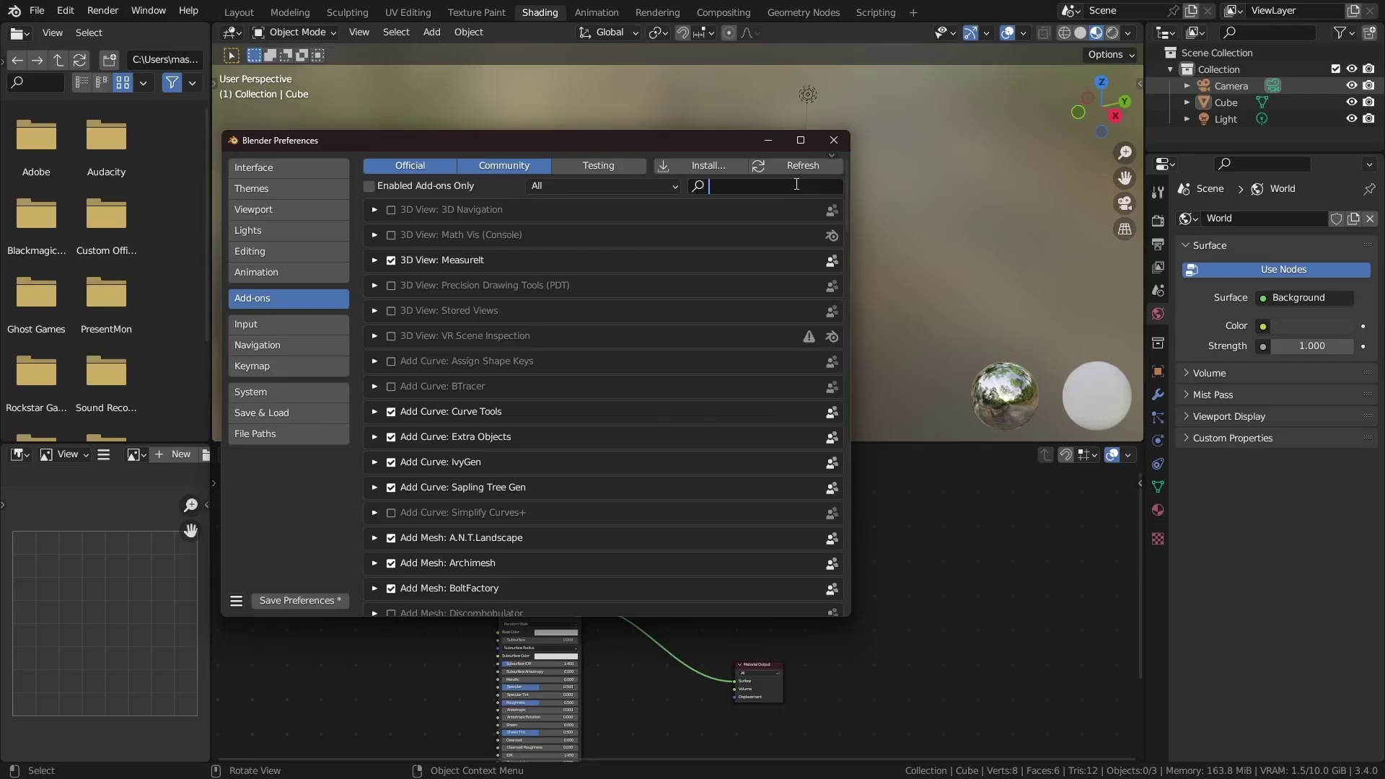
type("loop")
key("Return")
left_click(374, 209)
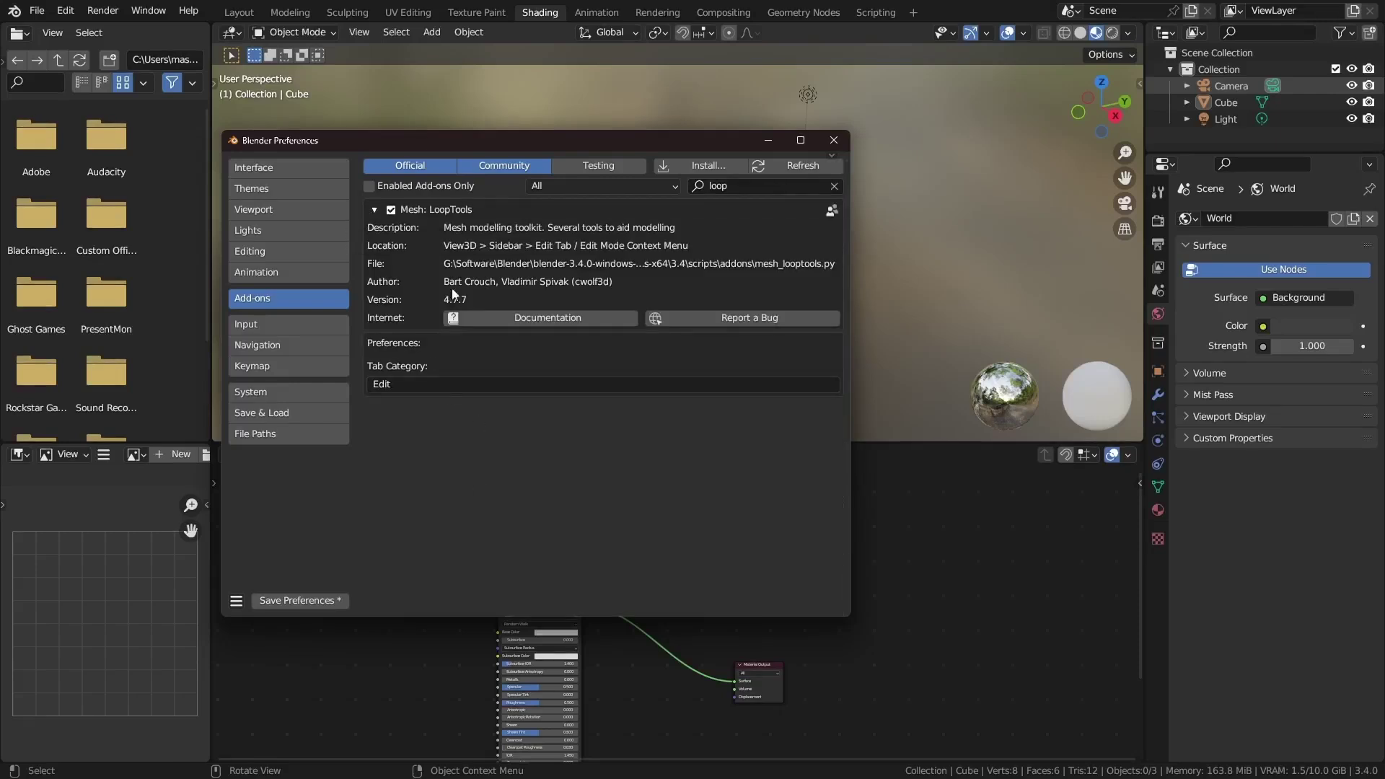
left_click(664, 121)
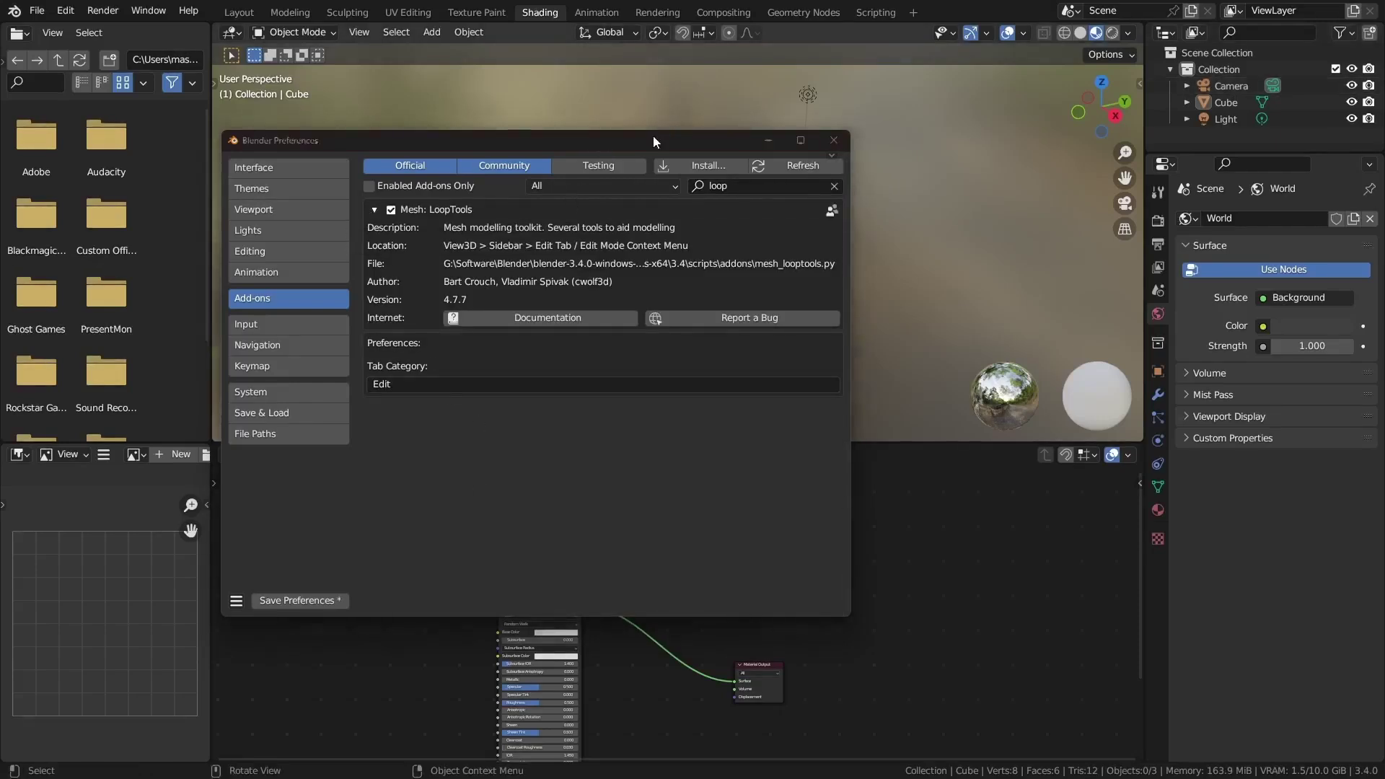
left_click_drag(652, 135, 687, 119)
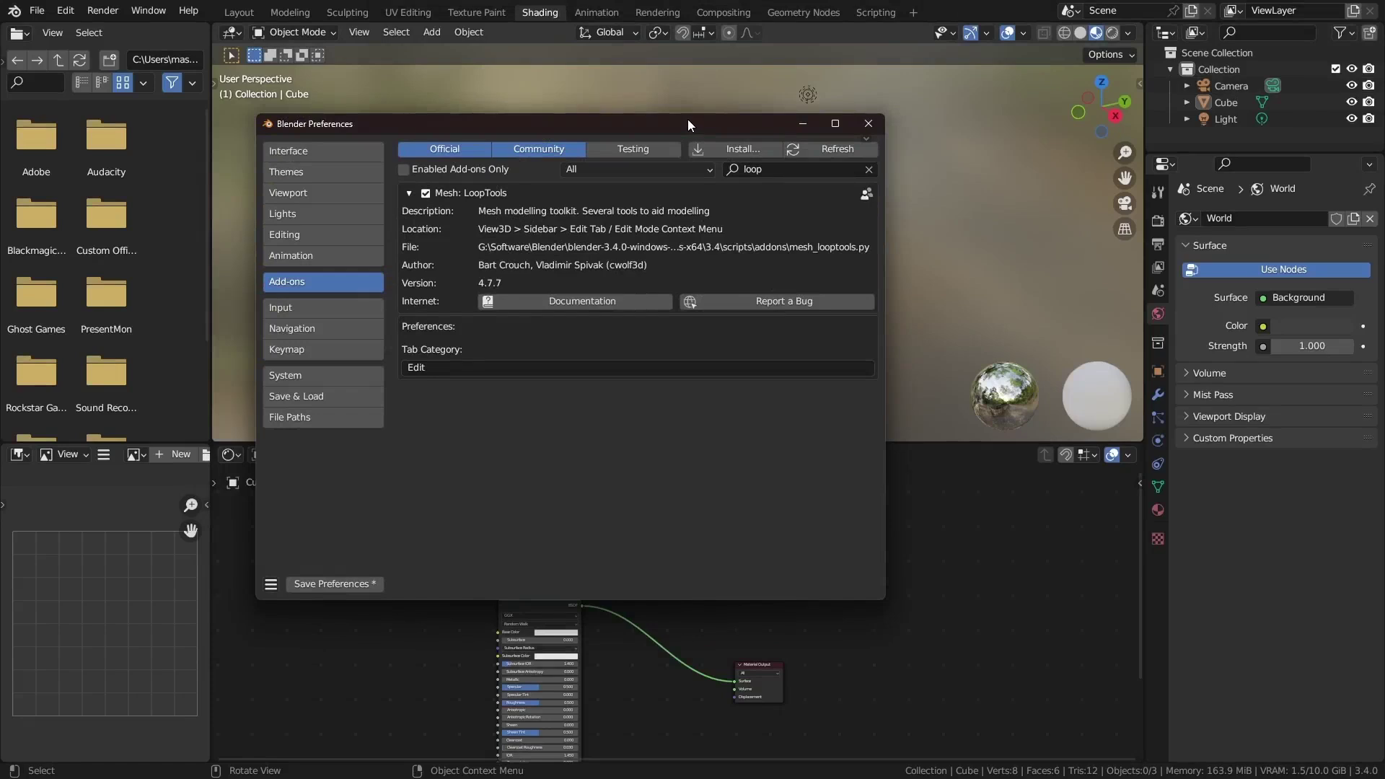
left_click(409, 194)
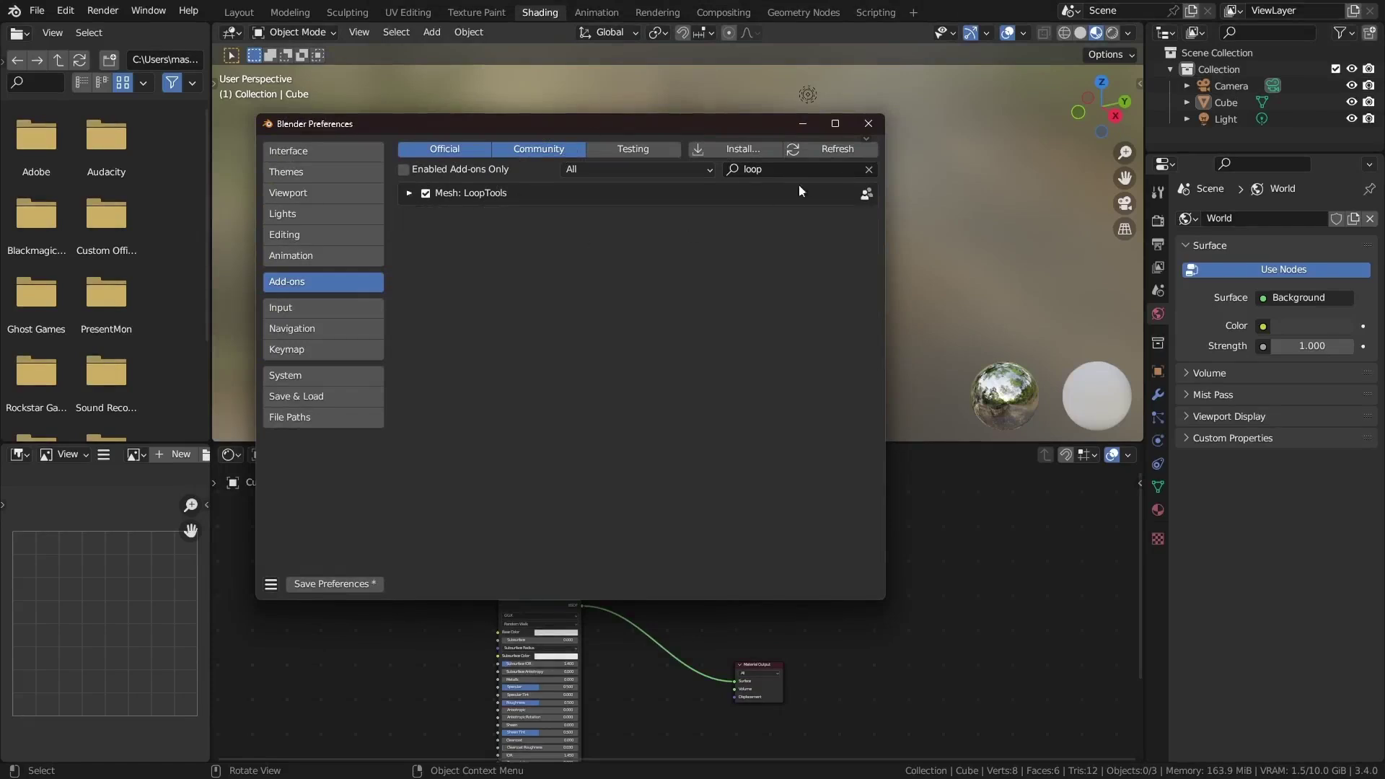
Clear the add-on search, browse further through the full list and return to the Layout workspace
left_click(867, 173)
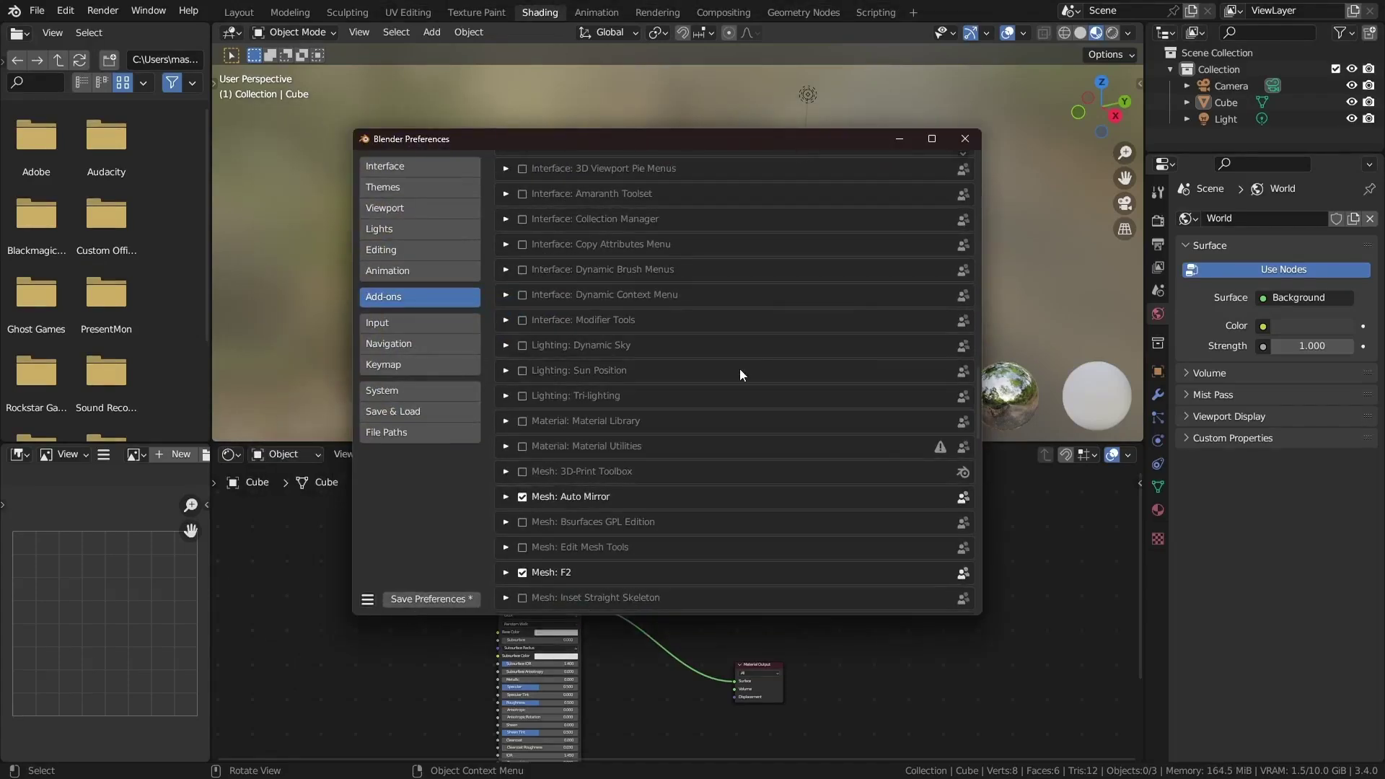
scroll(739, 368, "down", 10)
left_click(239, 12)
left_click_drag(647, 141, 591, 127)
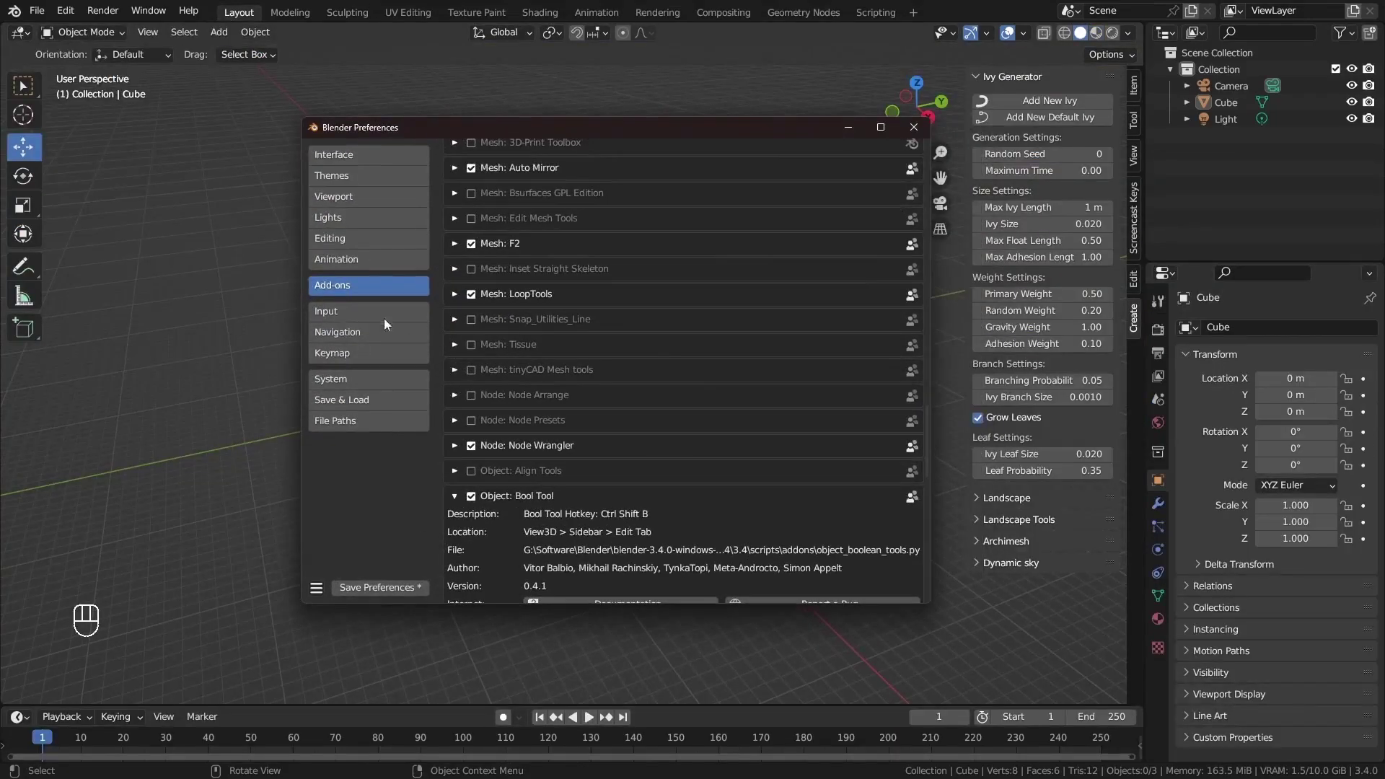
Show the Navigation preferences, hide the 3D viewport's sidebar and move the preferences window clear of the cube
left_click(365, 310)
left_click(365, 331)
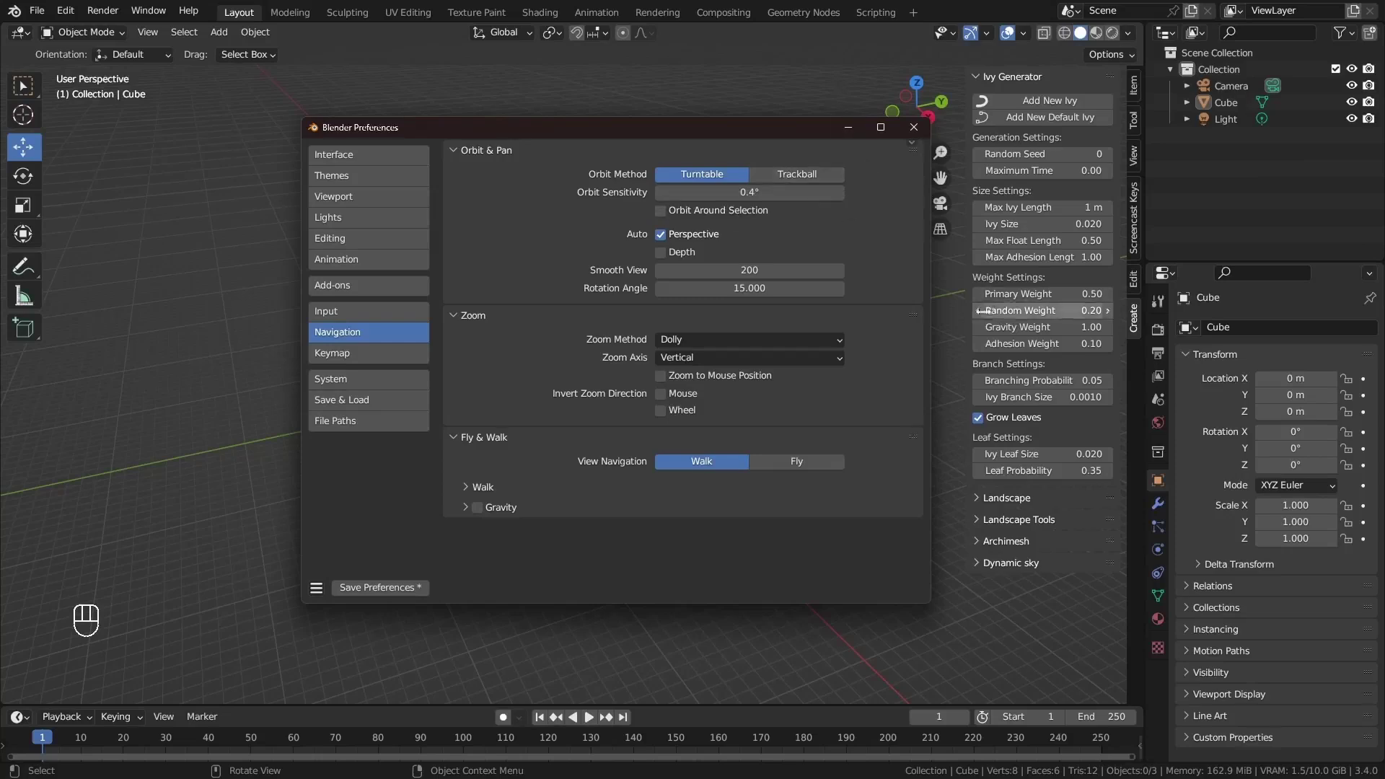
key("n")
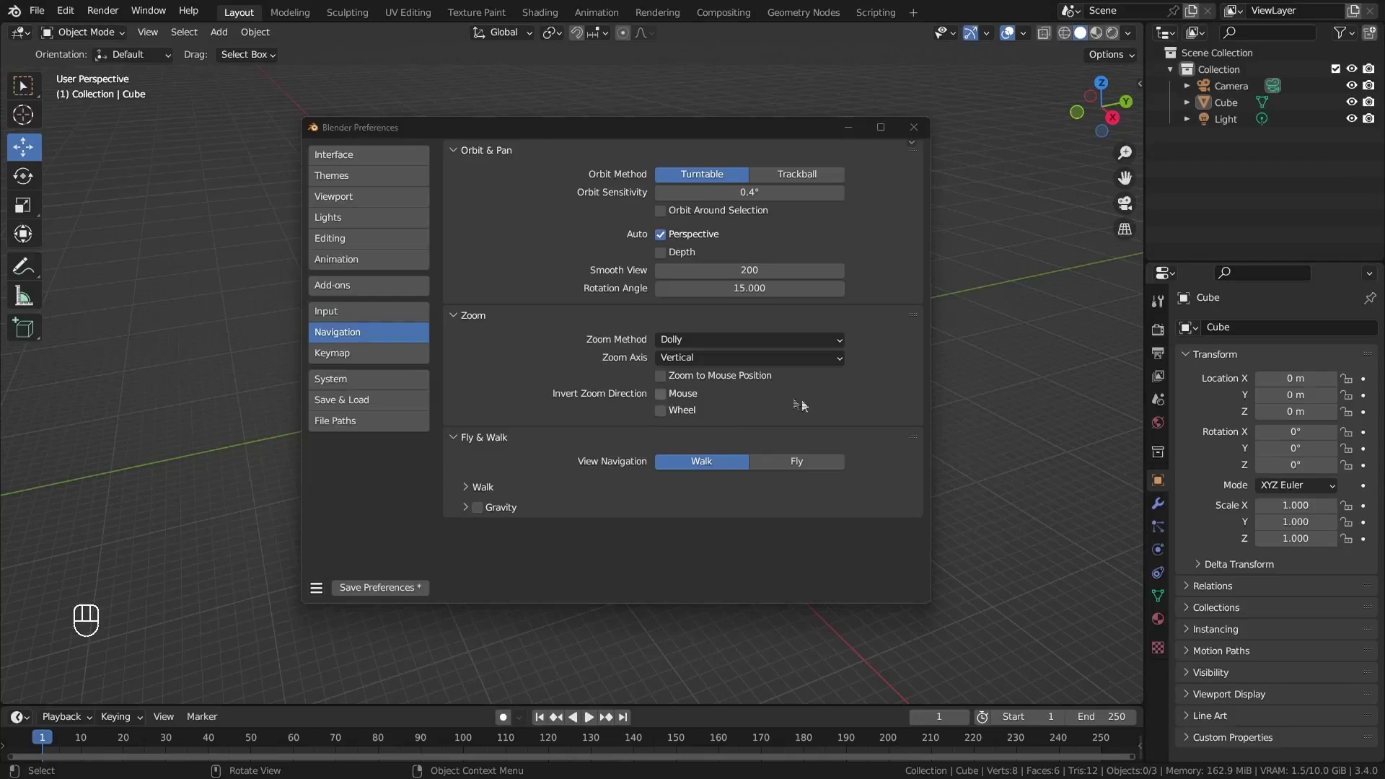
left_click_drag(765, 130, 1205, 136)
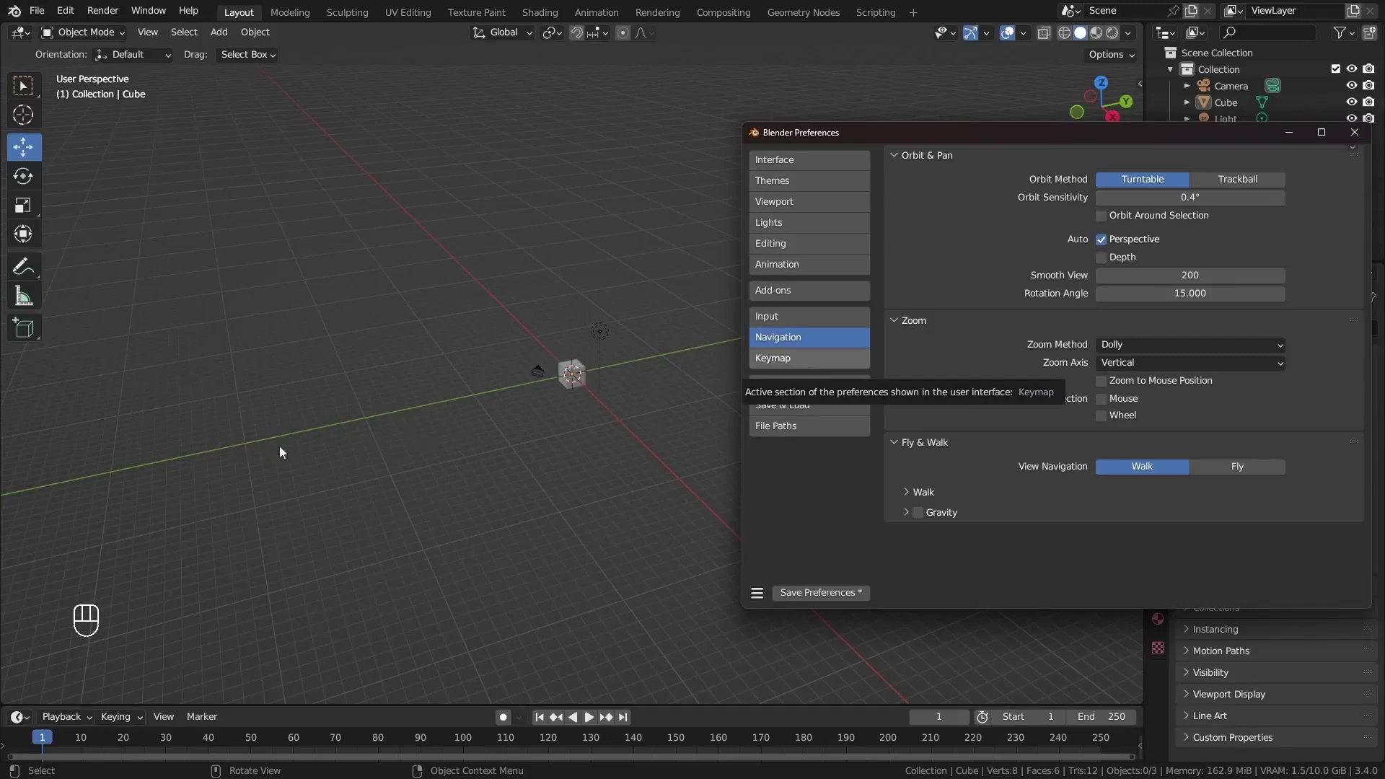
Try the viewport's default zoom behaviour around the cube and enable Zoom to Mouse Position
scroll(208, 434, "up", 5)
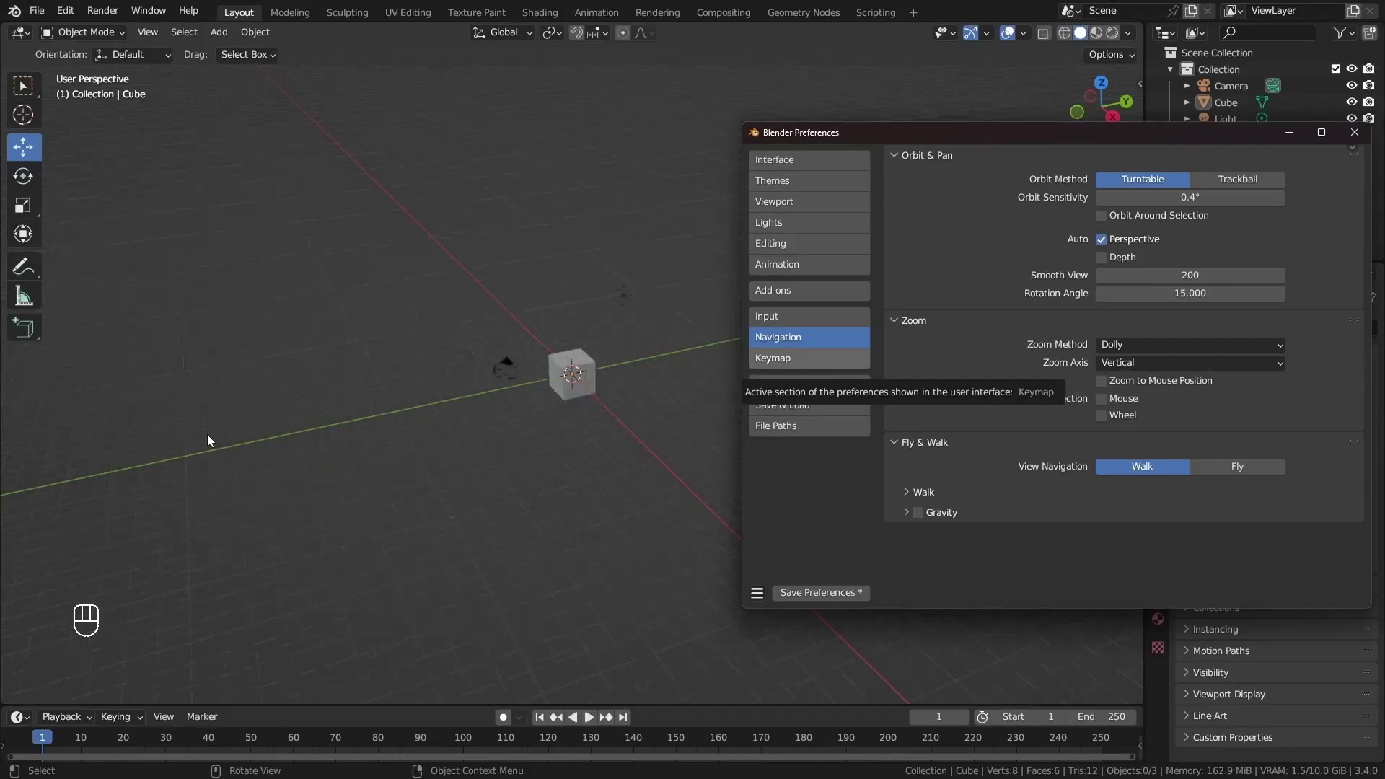
scroll(207, 434, "down", 5)
scroll(206, 435, "down", 3)
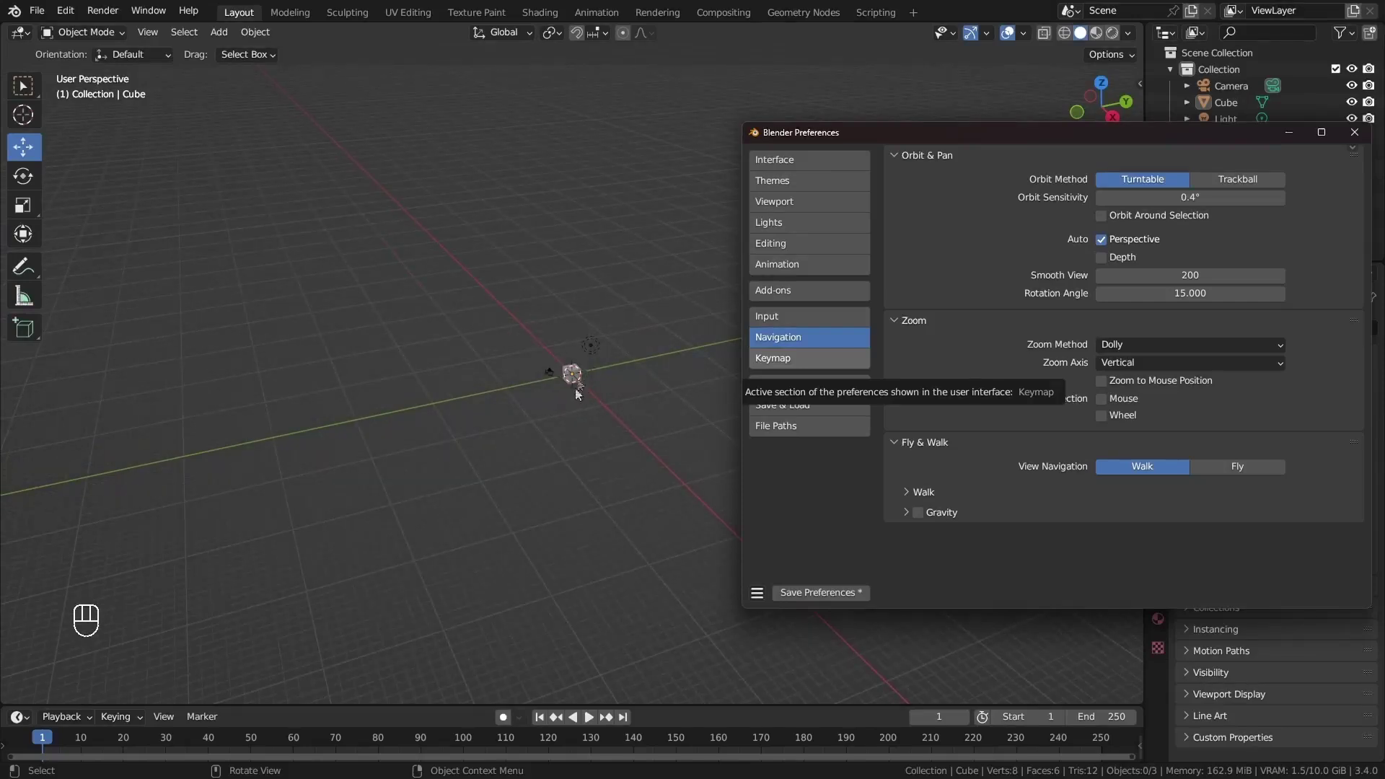
scroll(578, 375, "up", 5)
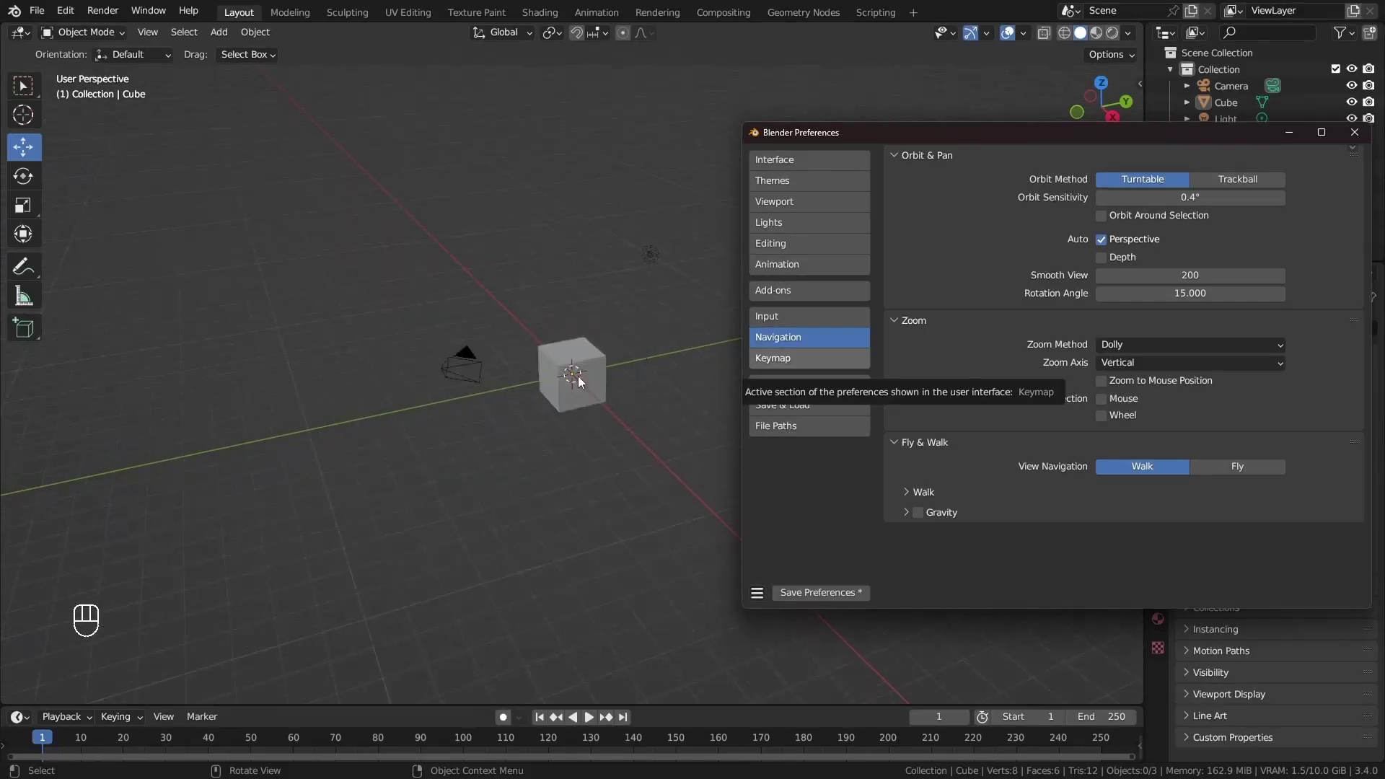
scroll(578, 375, "down", 6)
scroll(473, 406, "up", 4)
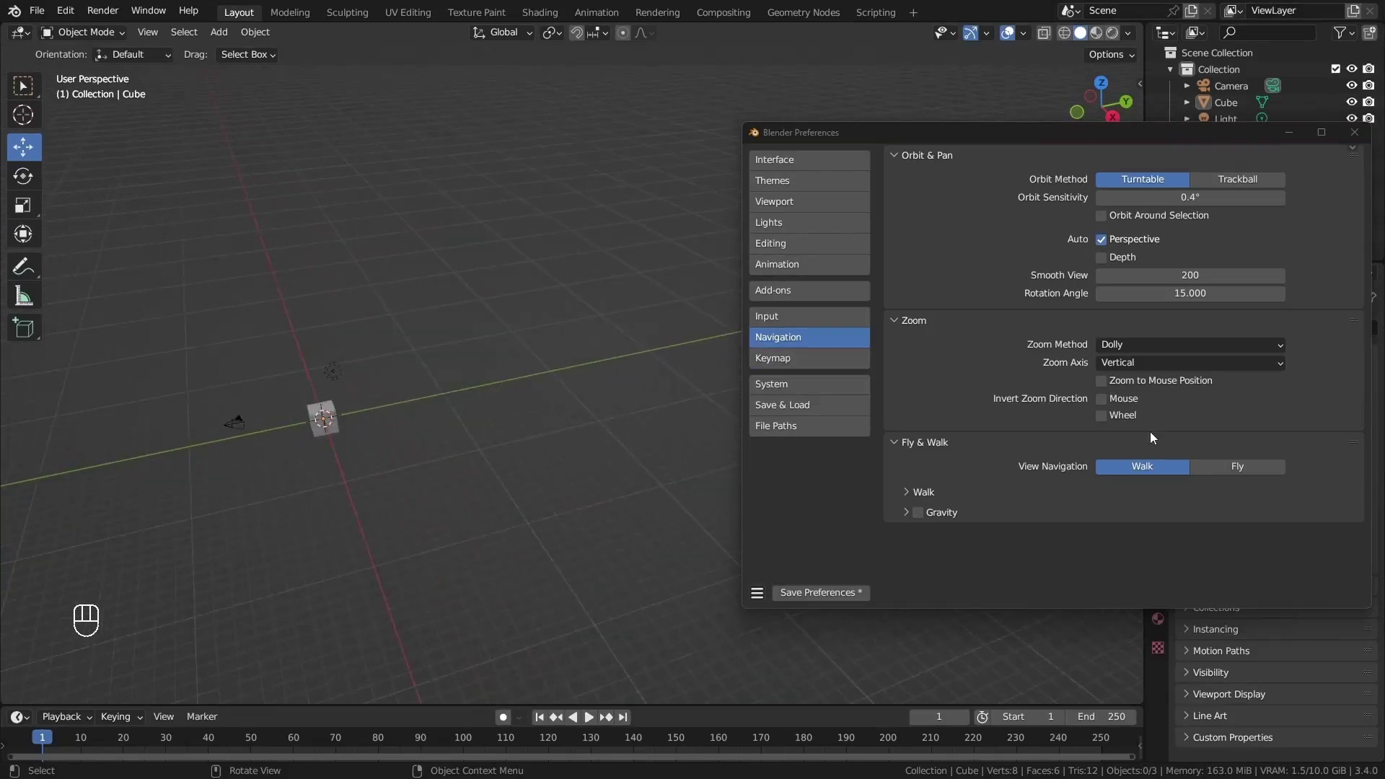
left_click(1133, 382)
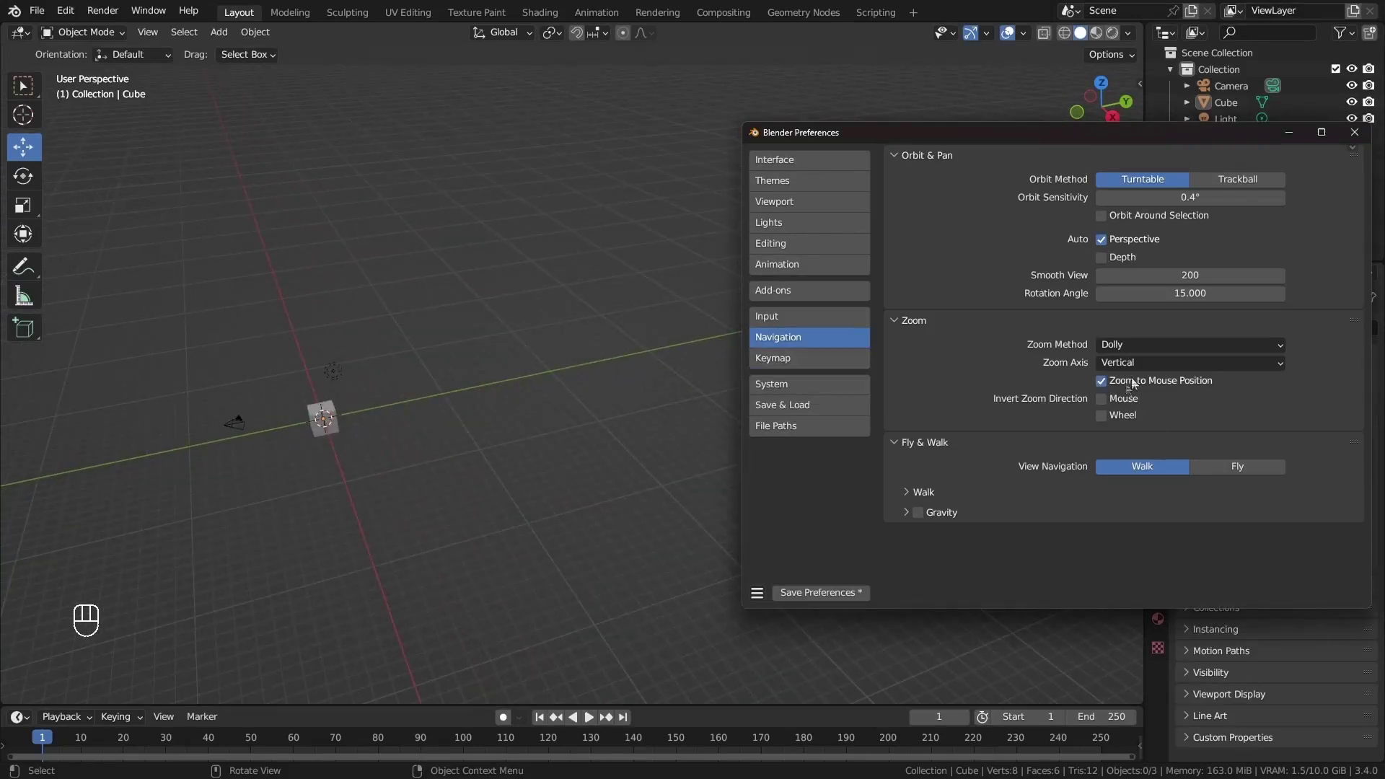
Test Zoom to Mouse Position by zooming in and out at different spots around the cube
scroll(189, 447, "up", 5)
scroll(90, 446, "down", 5)
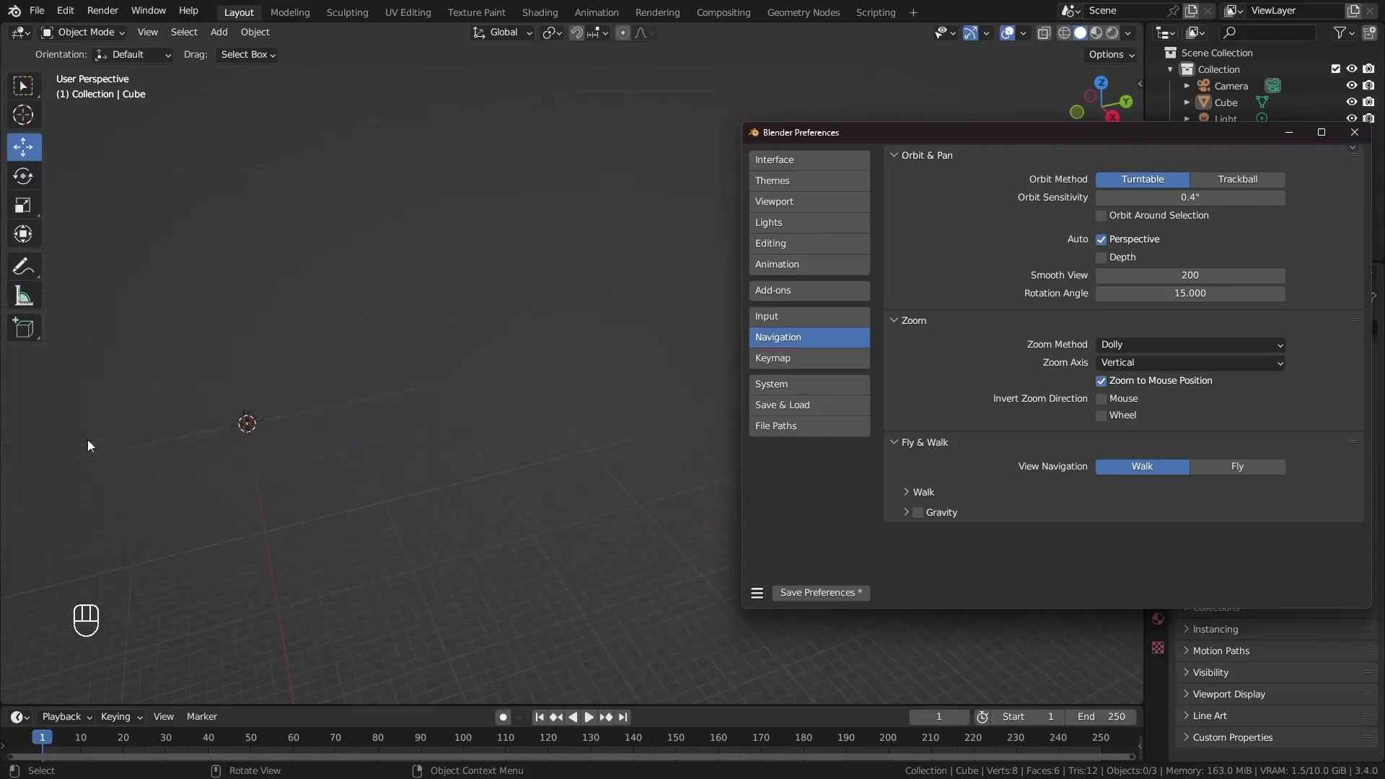
scroll(464, 454, "down", 5)
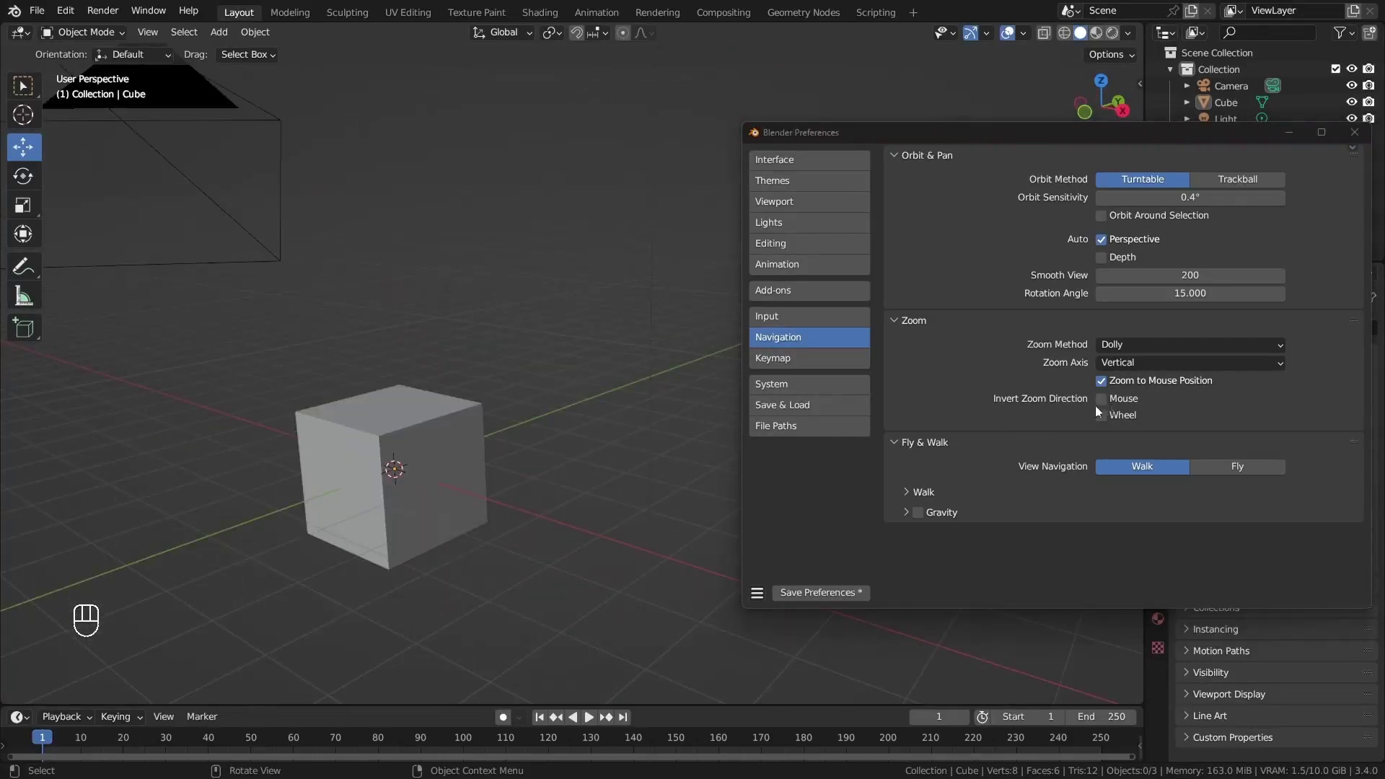
scroll(502, 434, "down", 4)
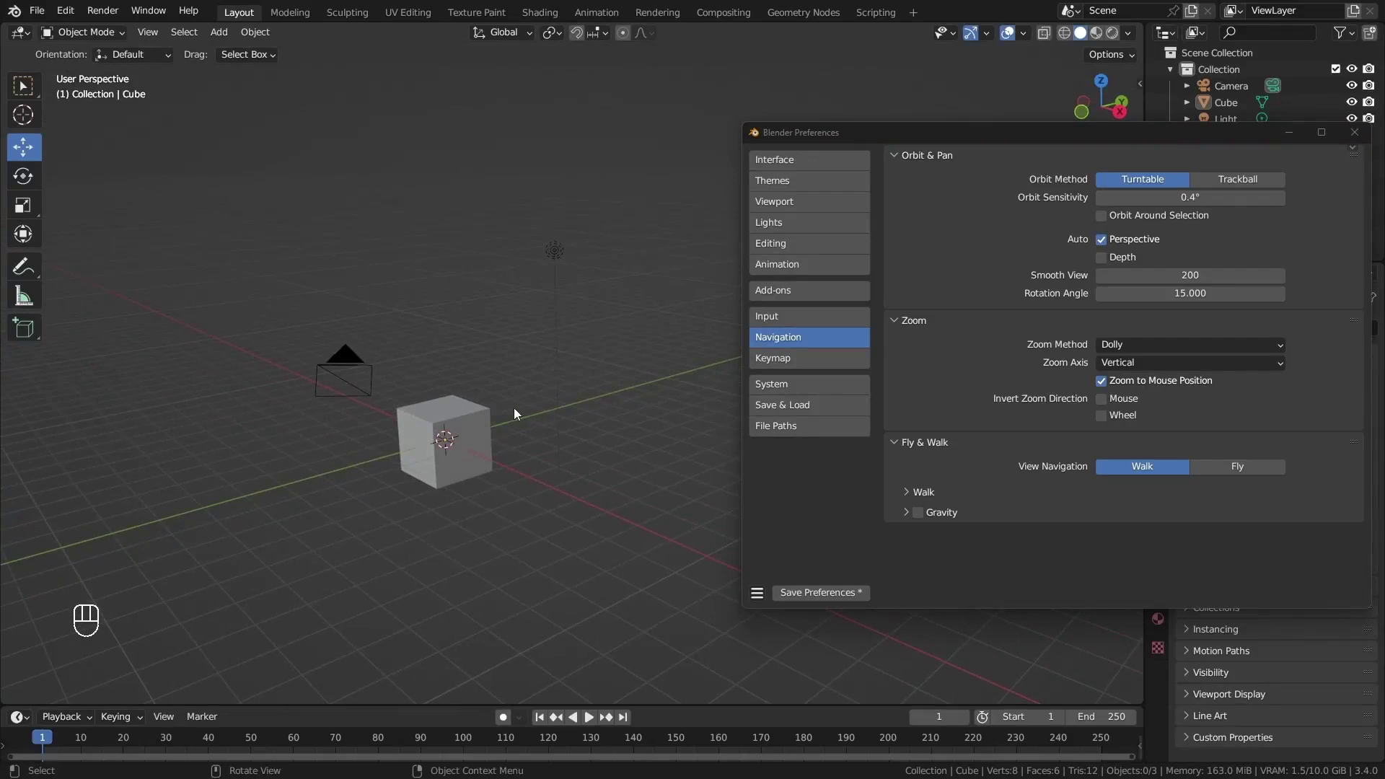
scroll(514, 408, "up", 5)
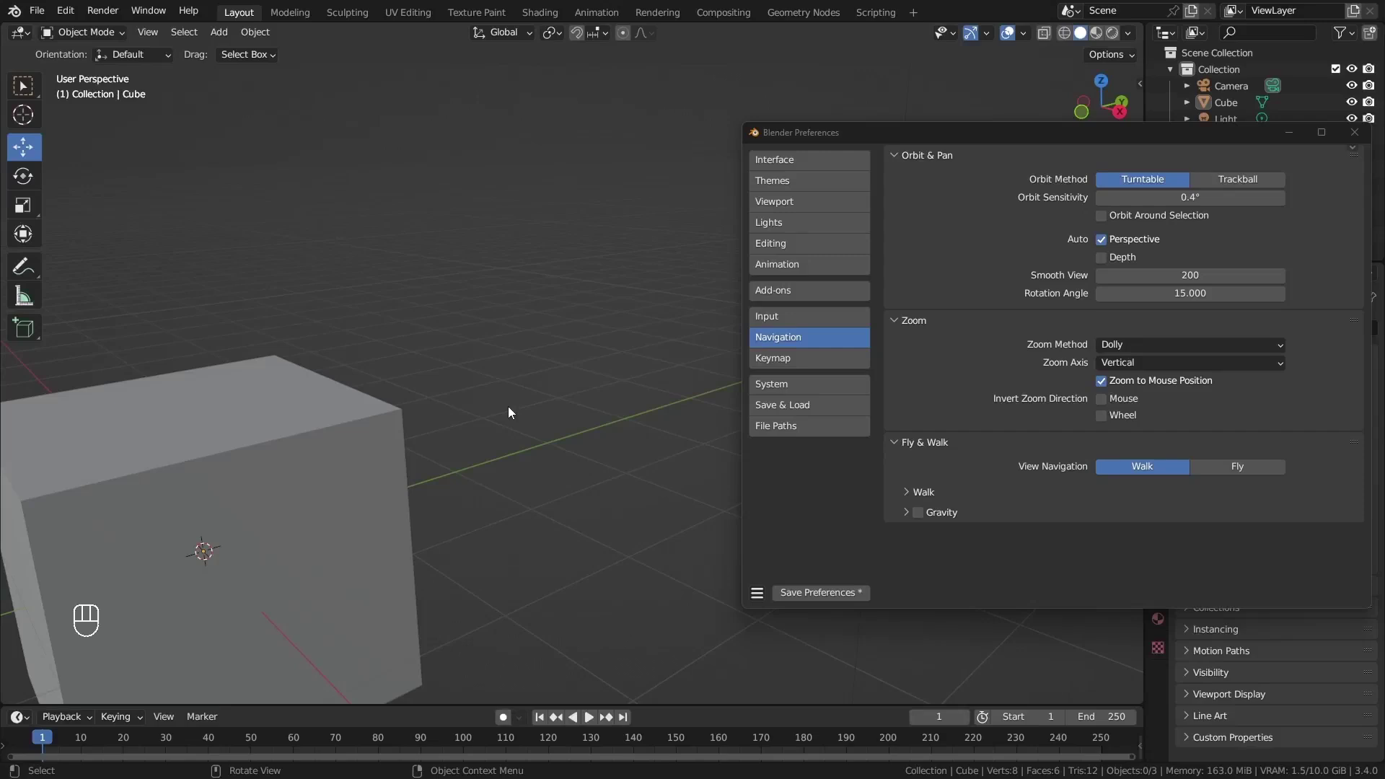
scroll(508, 406, "down", 5)
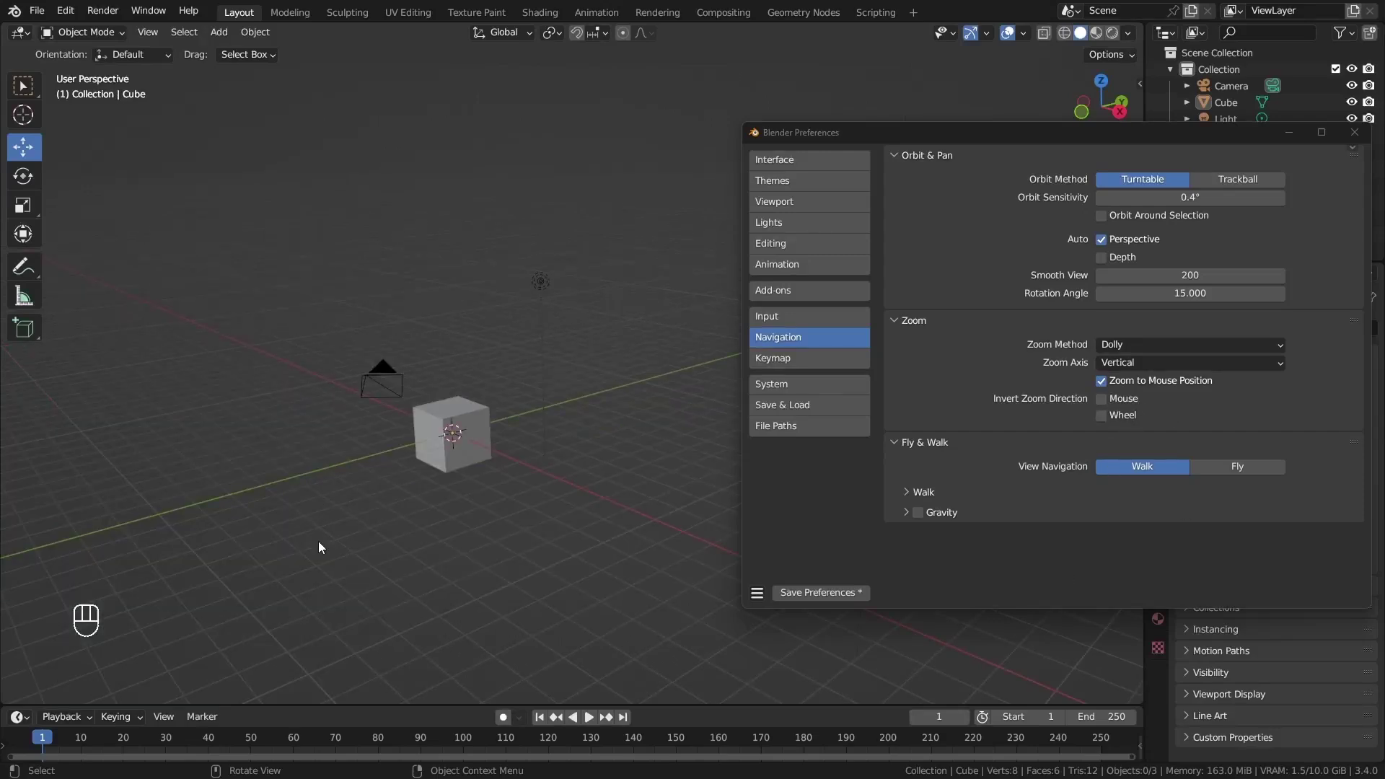
Show the Keymap preferences, expand the Window category and look through the shortcut assignments, including the Outliner's
left_click_drag(998, 133, 952, 111)
left_click(754, 339)
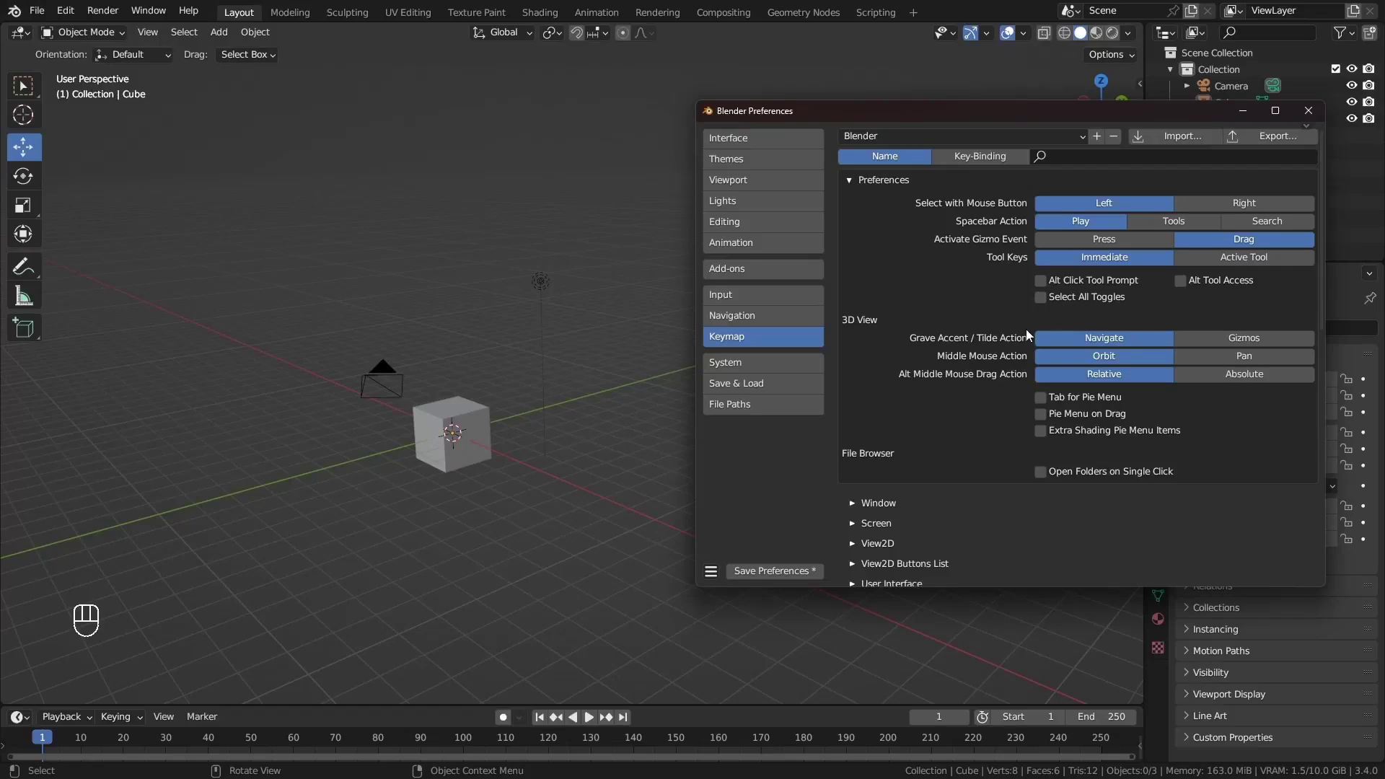
scroll(1027, 333, "down", 8)
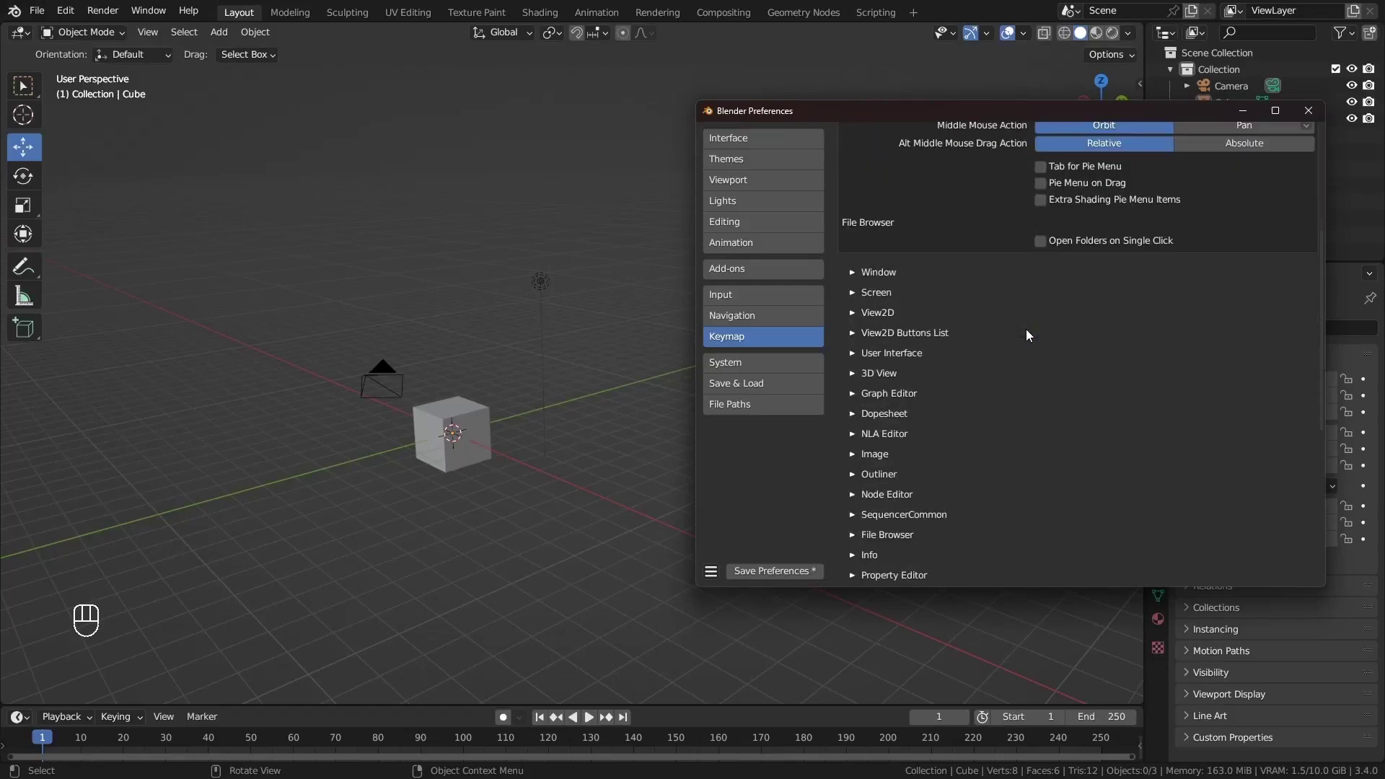
left_click(860, 272)
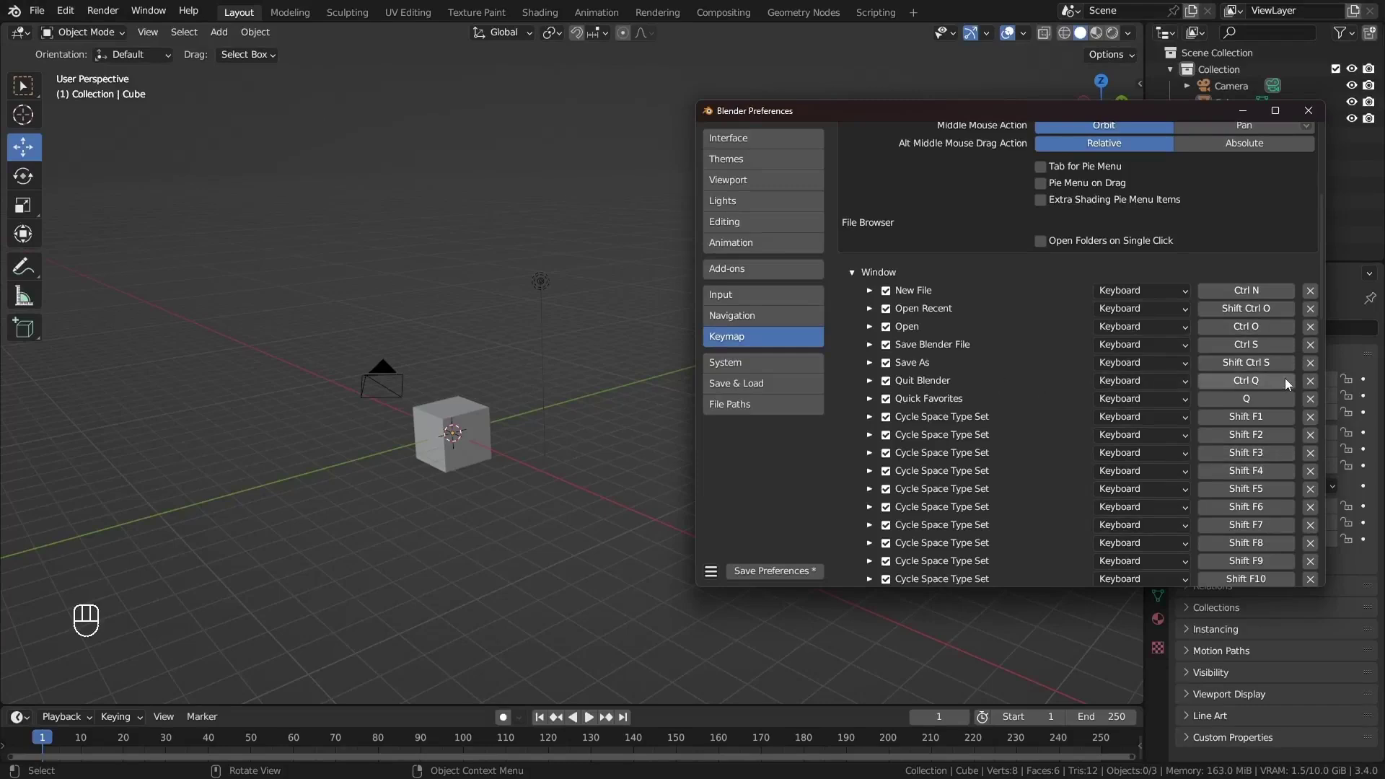
scroll(1284, 378, "down", 15)
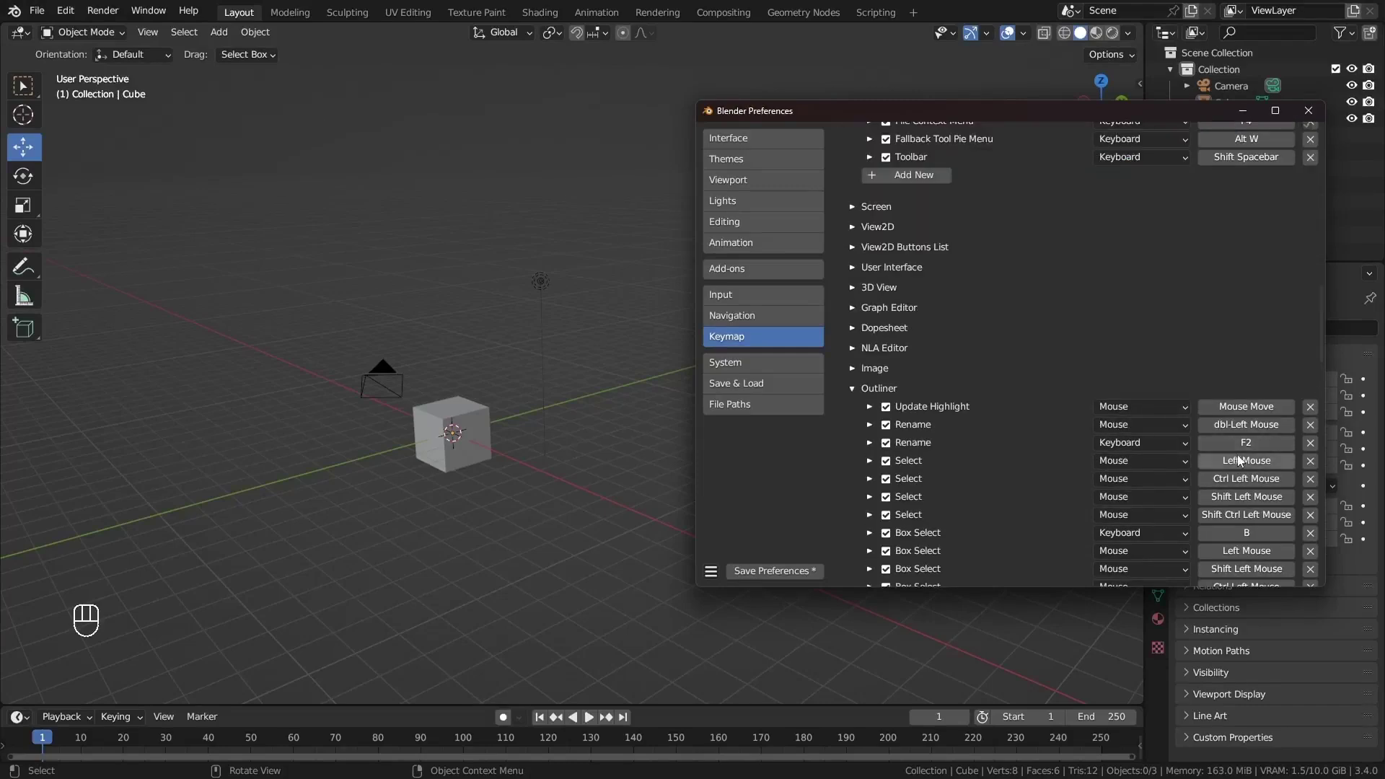
scroll(1238, 465, "down", 2)
scroll(1230, 490, "down", 6)
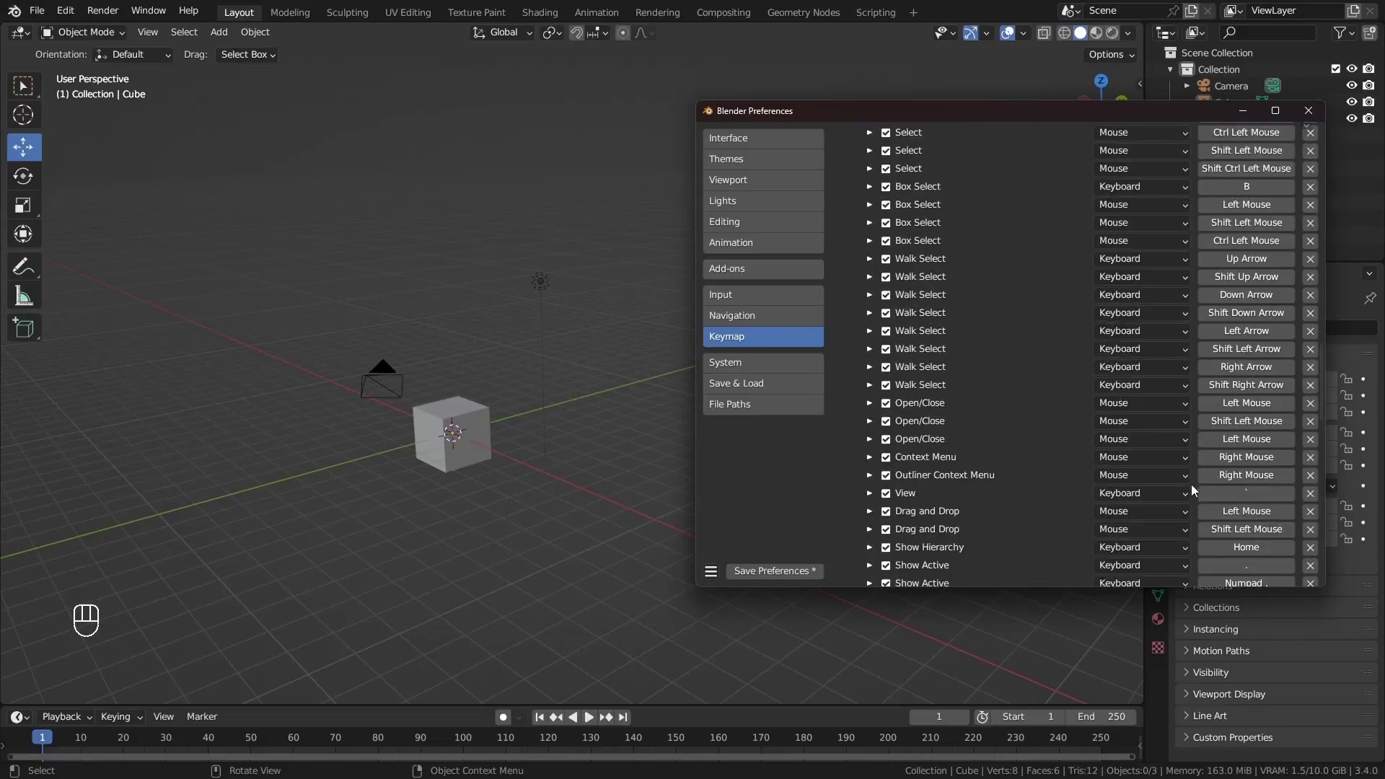
scroll(1192, 484, "up", 13)
scroll(1194, 470, "up", 20)
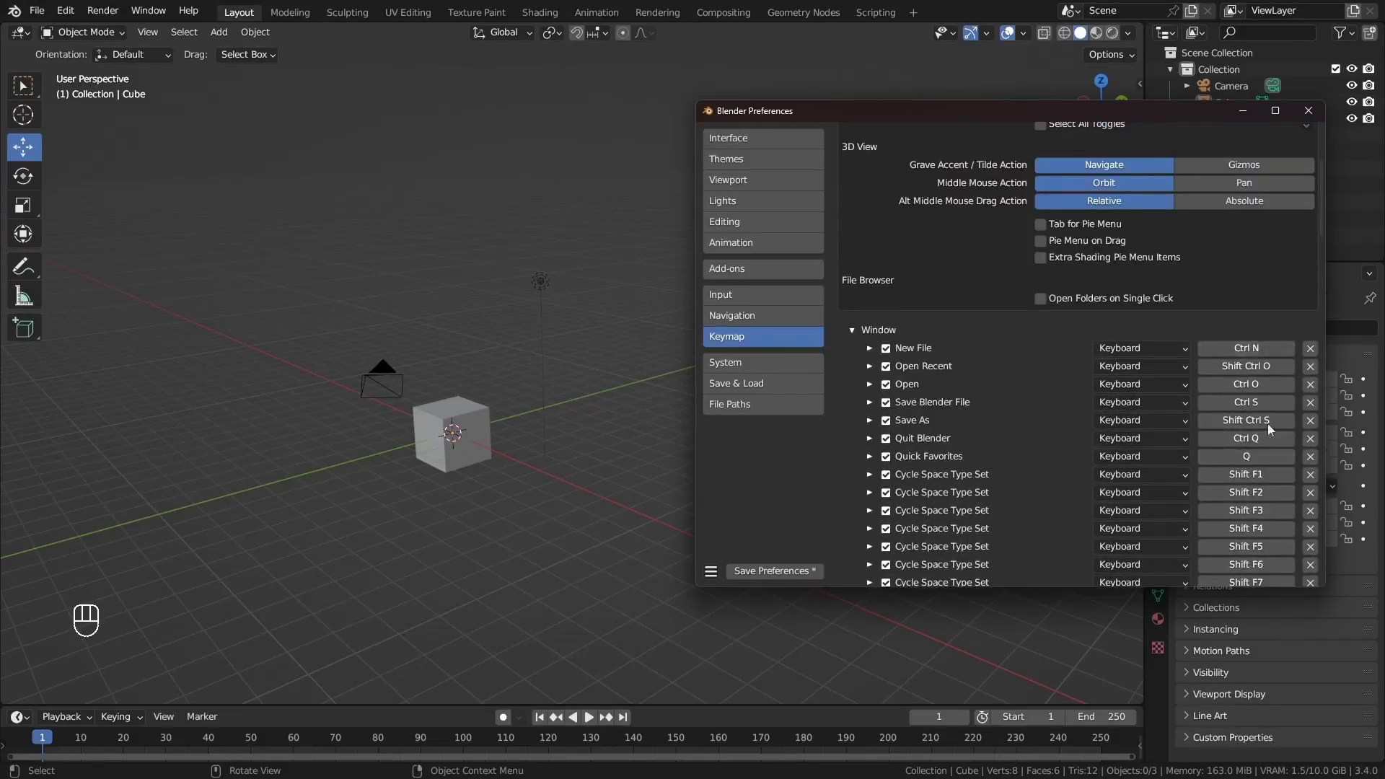
scroll(1248, 526, "up", 5)
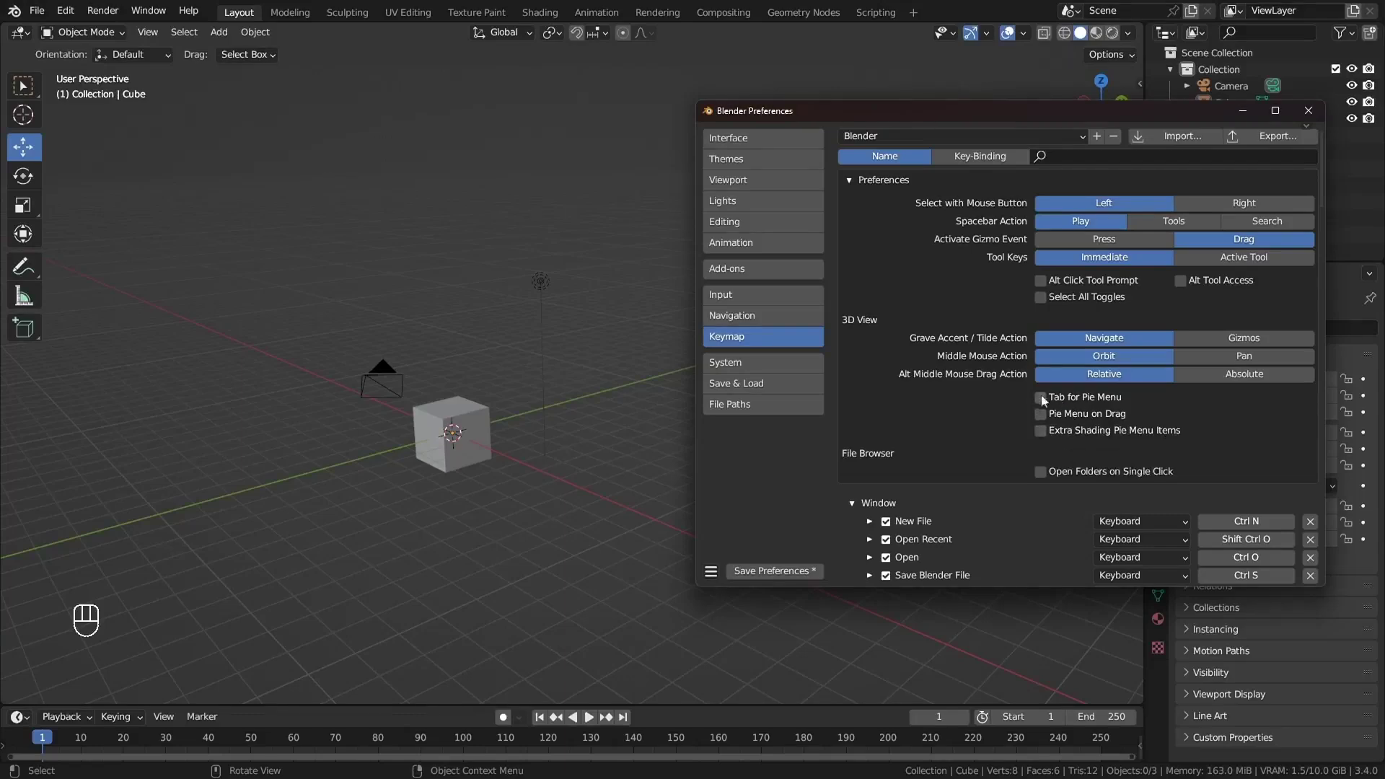
Select the cube and switch it into Edit Mode and back to Object Mode
middle_click_drag(487, 432, 506, 426)
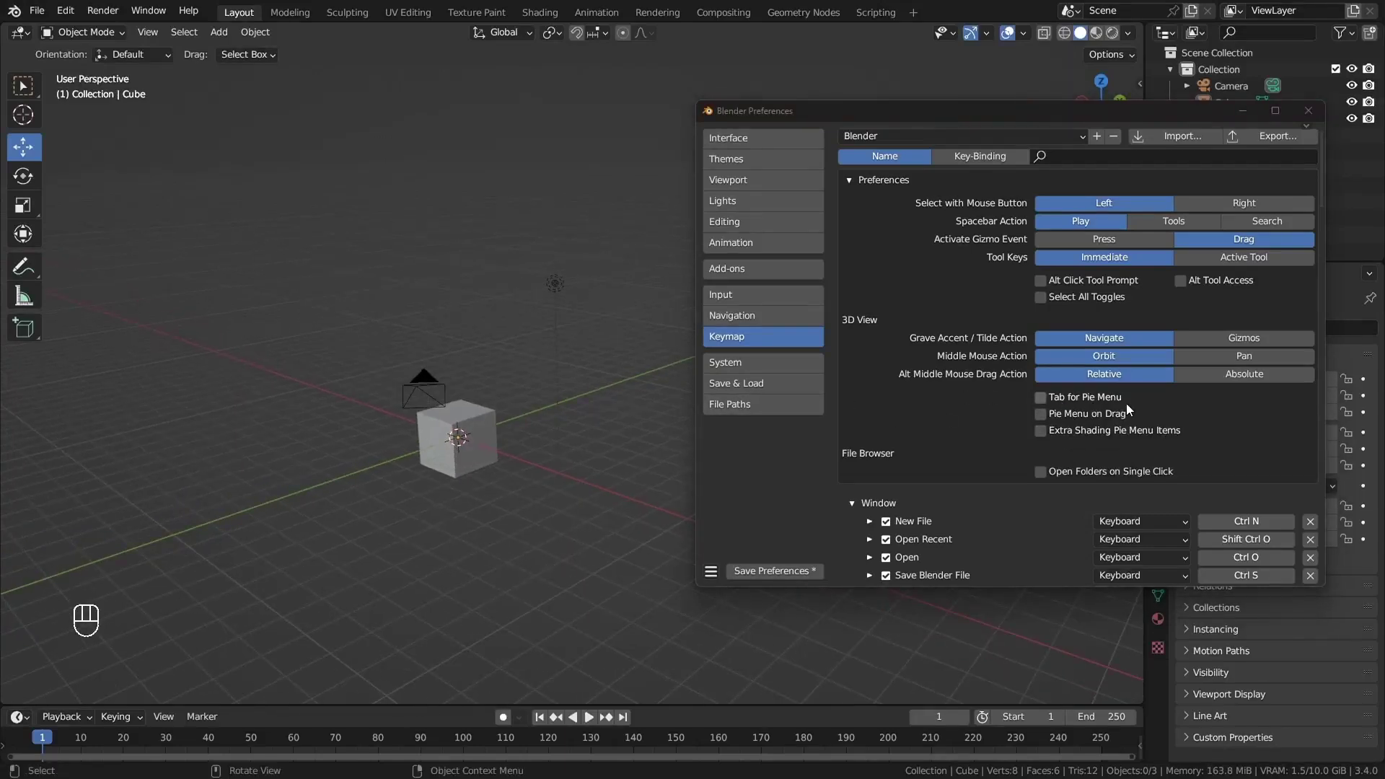
left_click(482, 418)
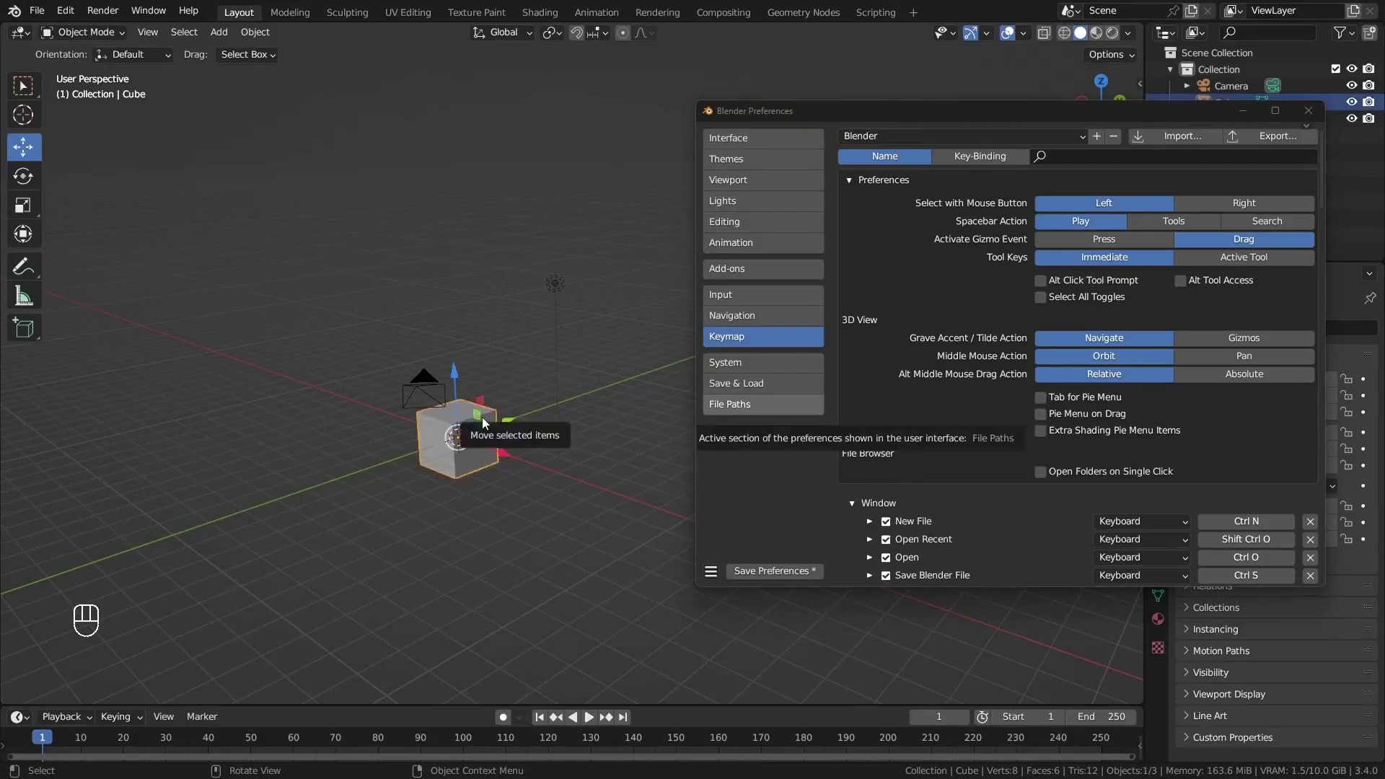
key("Tab")
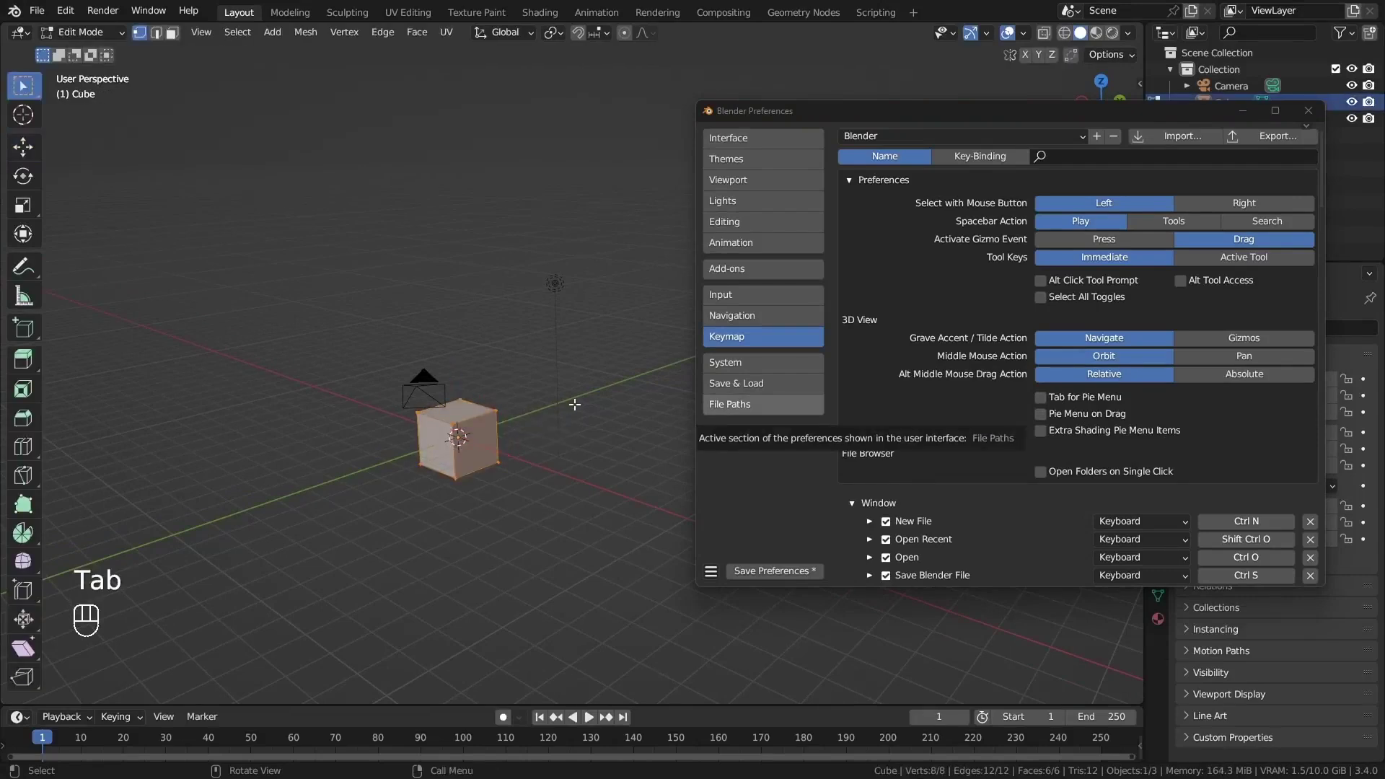
key("Tab")
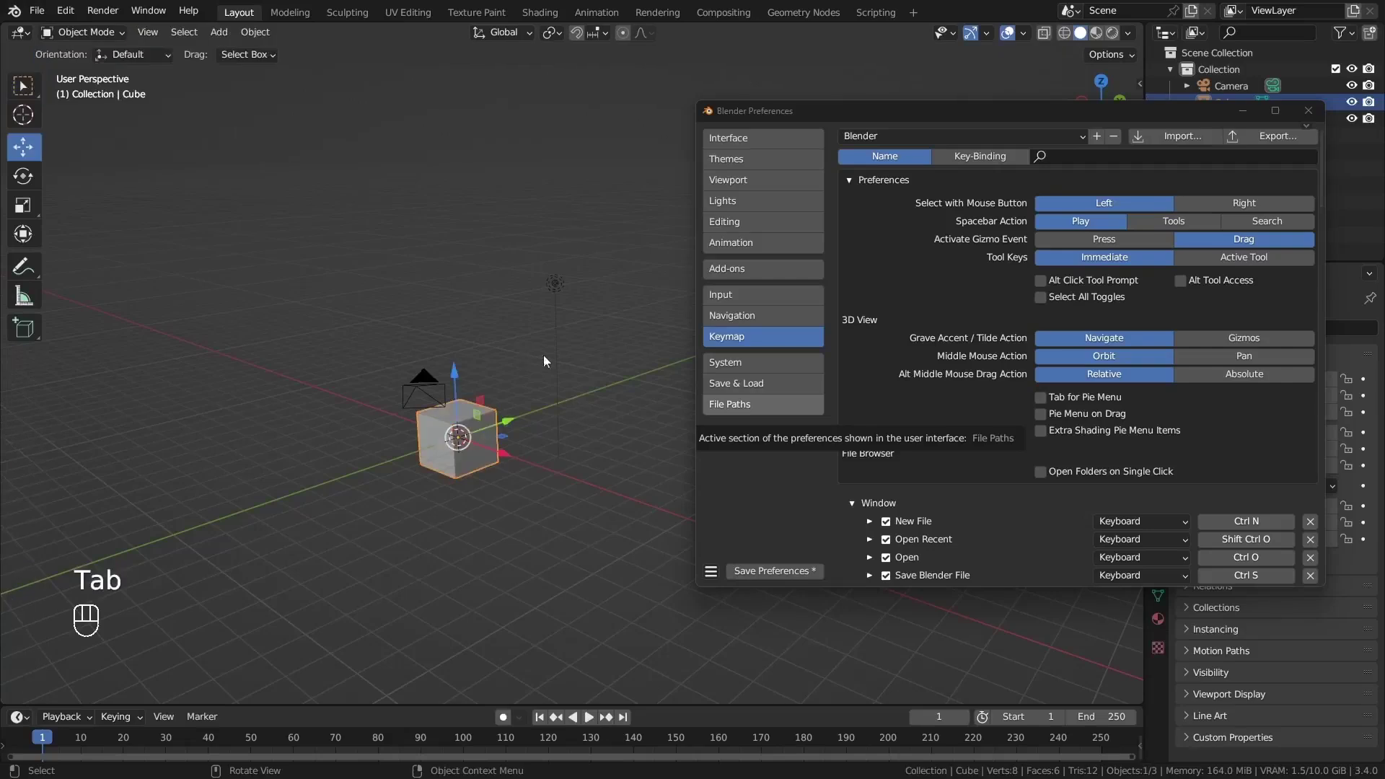
Enable Tab for Pie Menu and try the mode pie menu on the cube, choosing Object Mode
left_click(1064, 399)
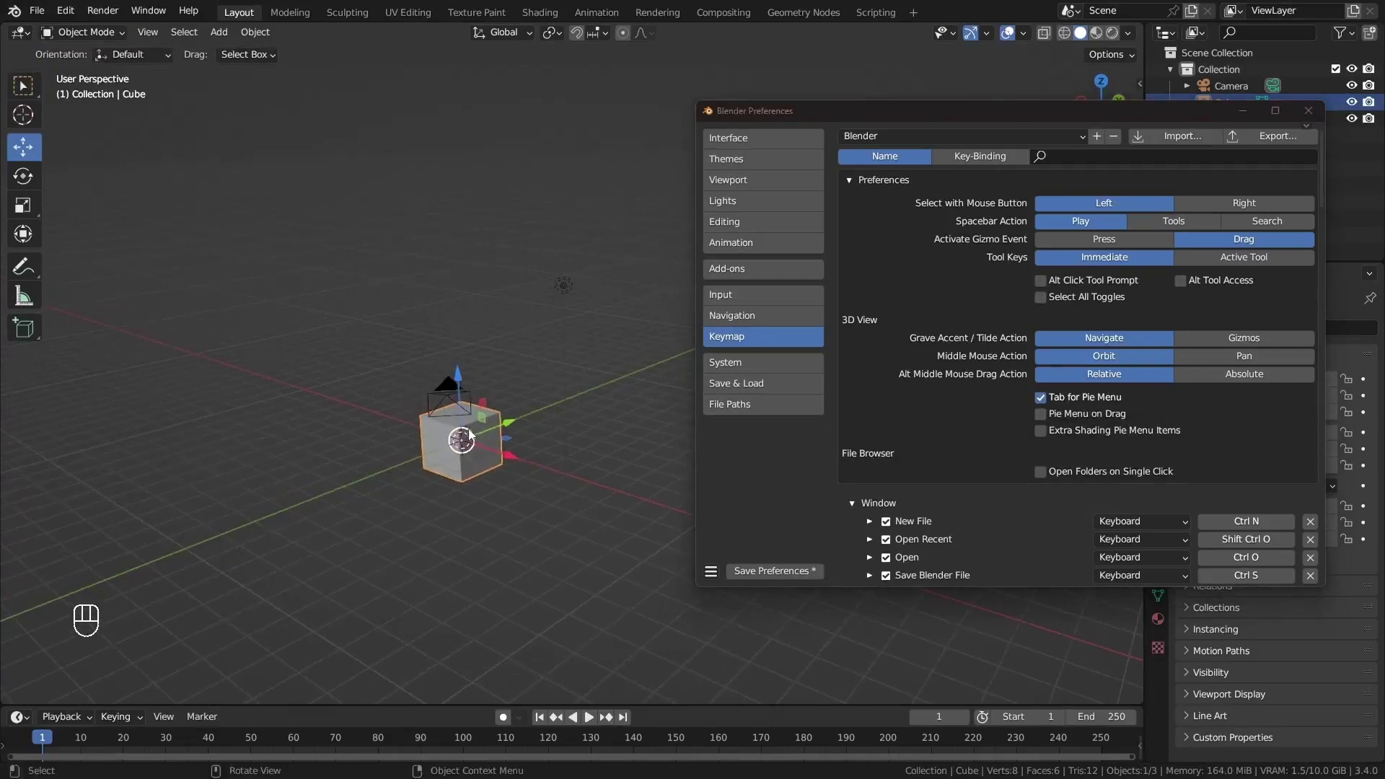
key("Tab")
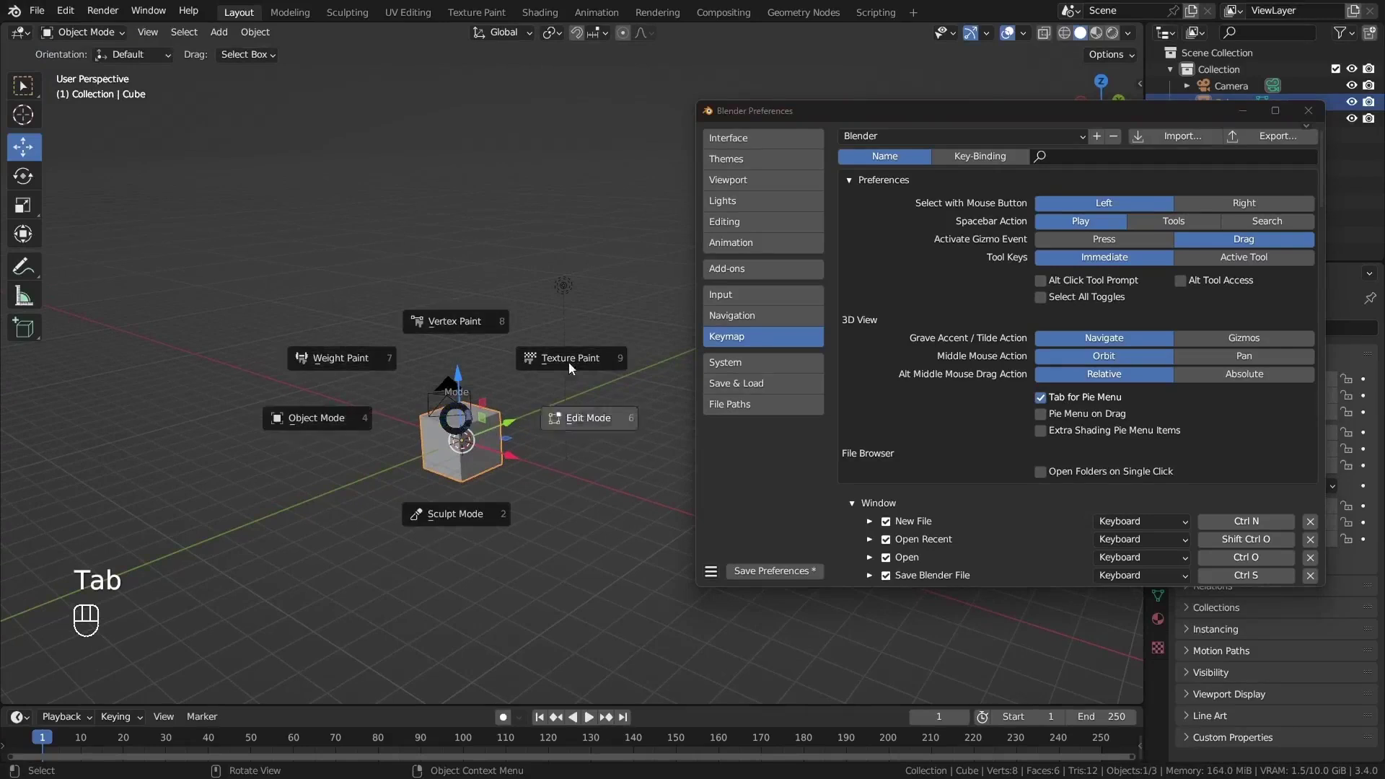
left_click(345, 419)
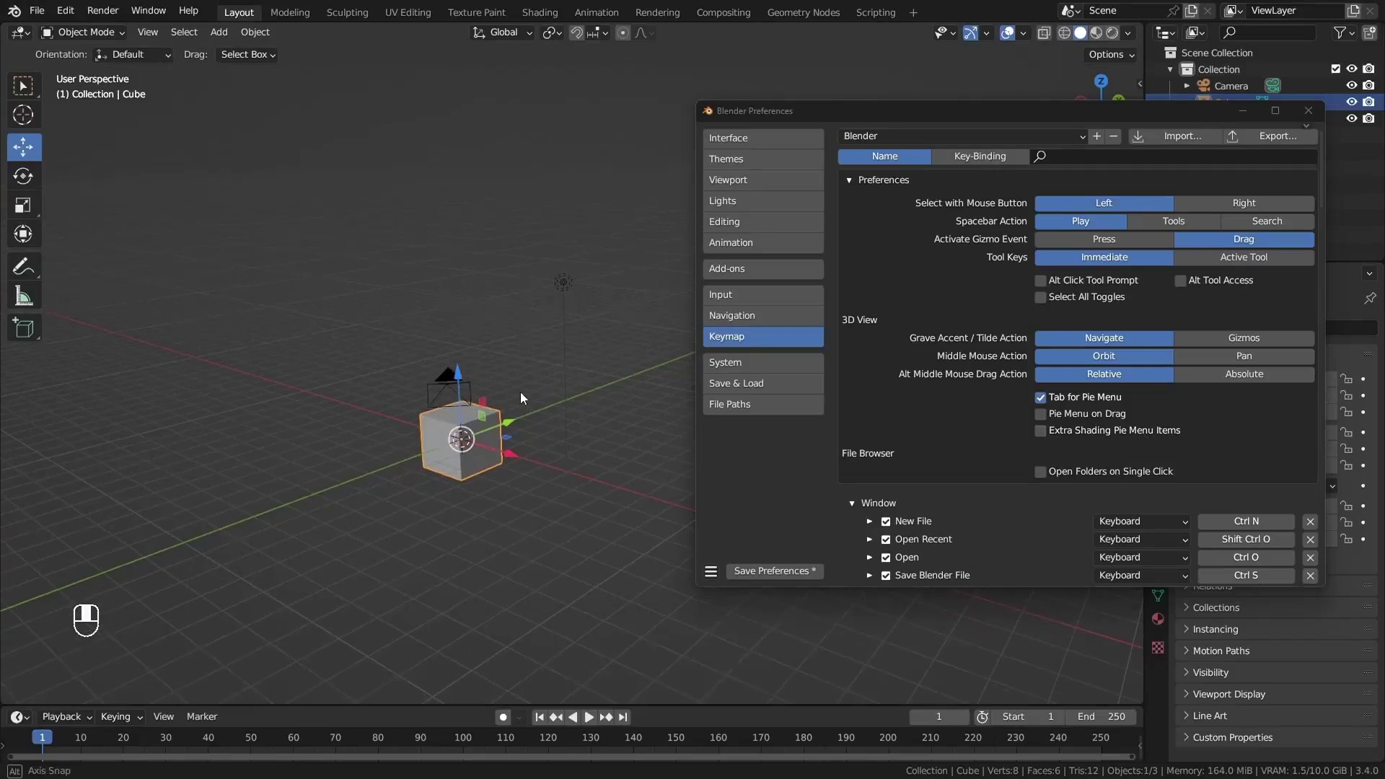
Check the viewport's shading pie menu, enable Extra Shading Pie Menu Items and bring up the shading pie again
key("z")
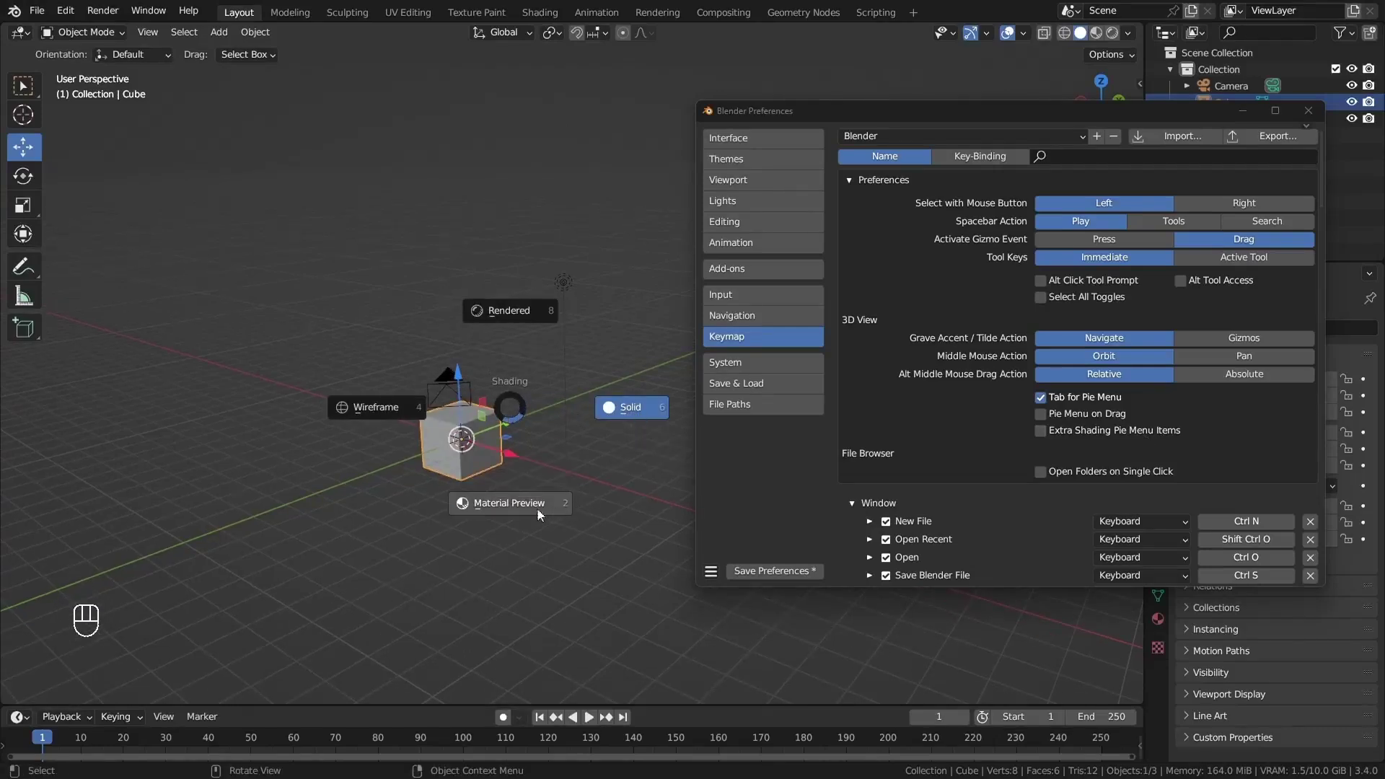
key("Escape")
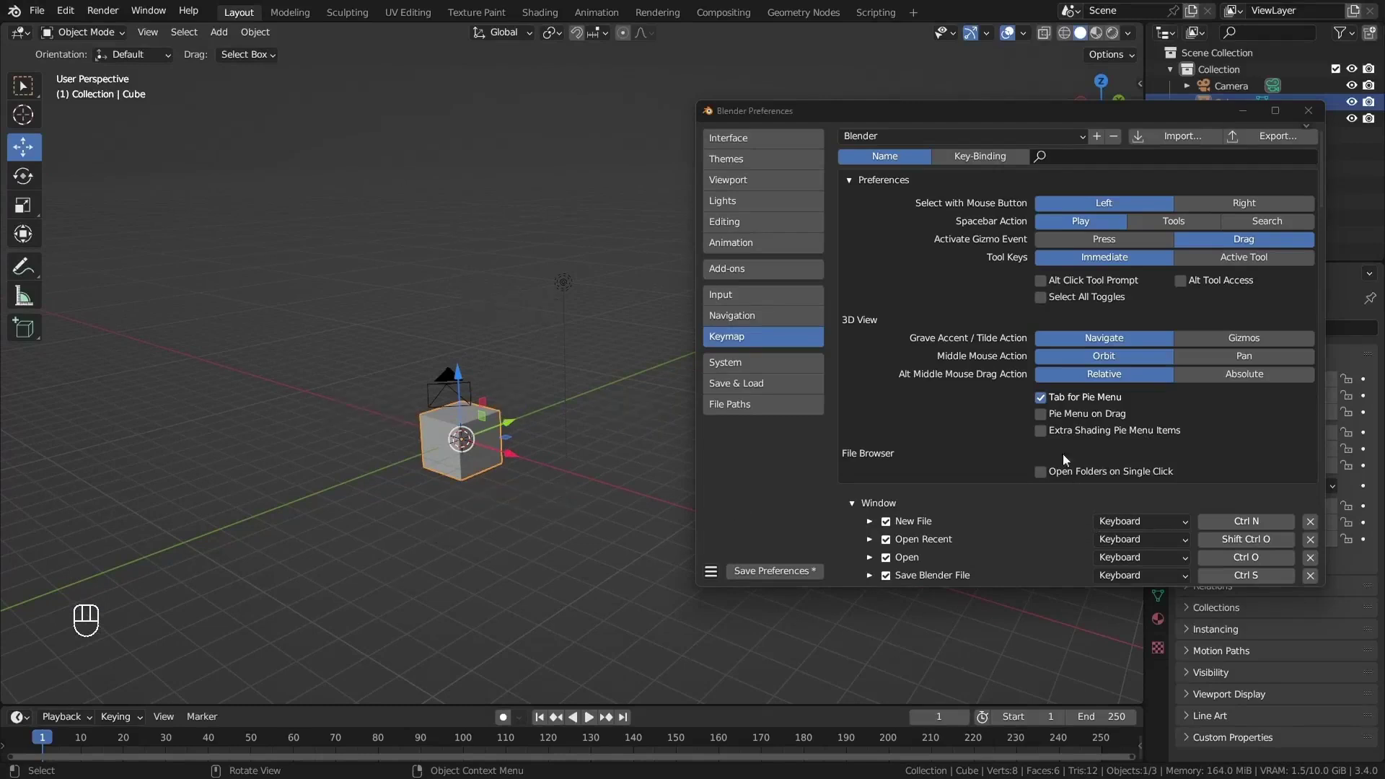
left_click(1058, 431)
key("z")
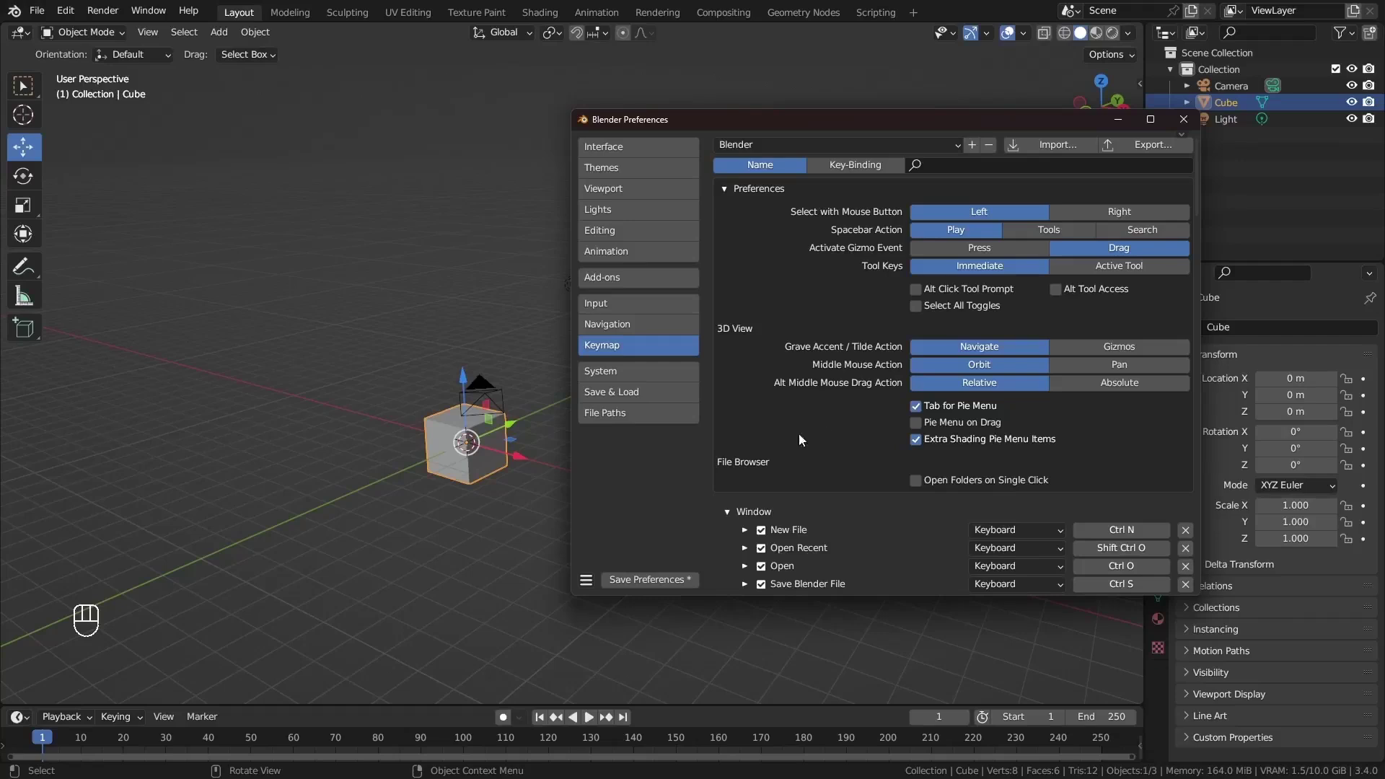
Show the System preferences, compare the CUDA, OptiX and HIP options, and set the Cycles render device to OptiX
left_click(609, 373)
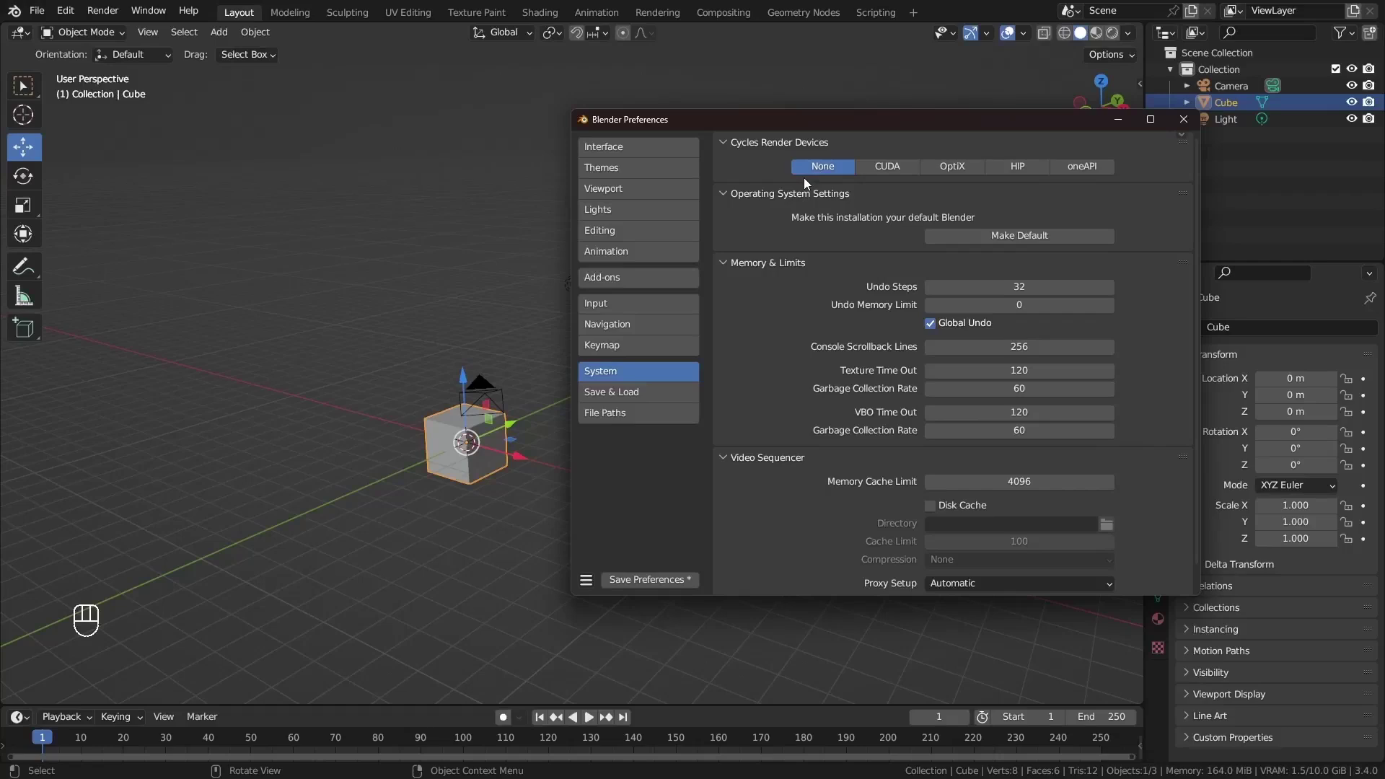
left_click(899, 171)
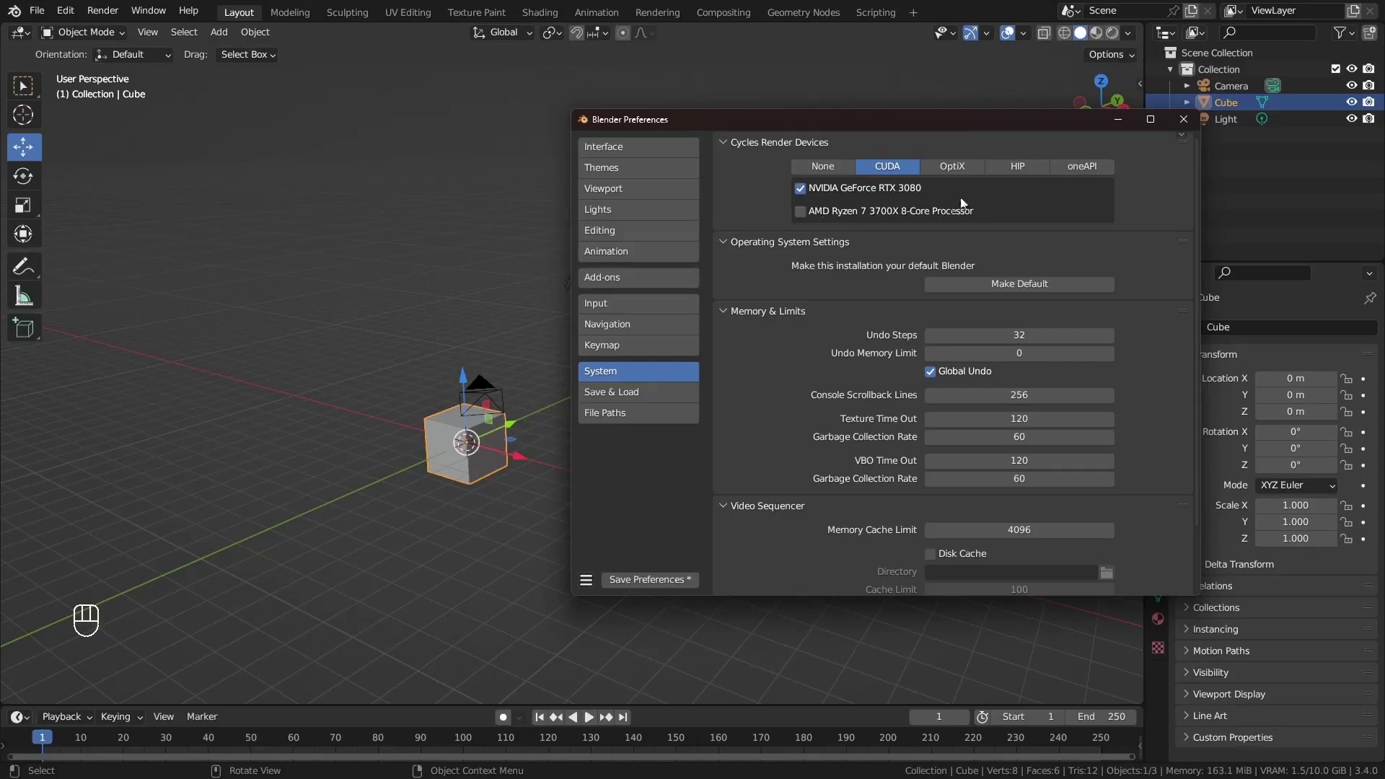
left_click(959, 170)
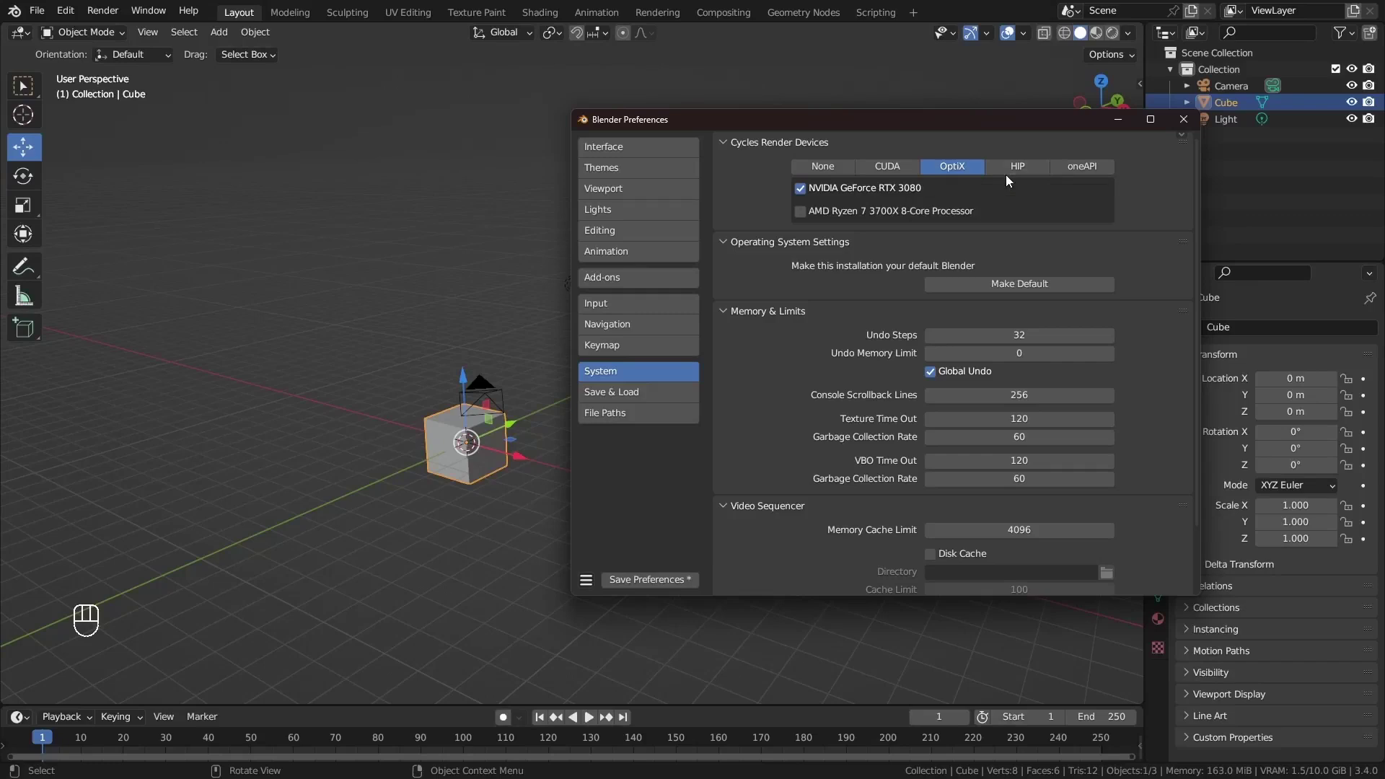
left_click(1025, 168)
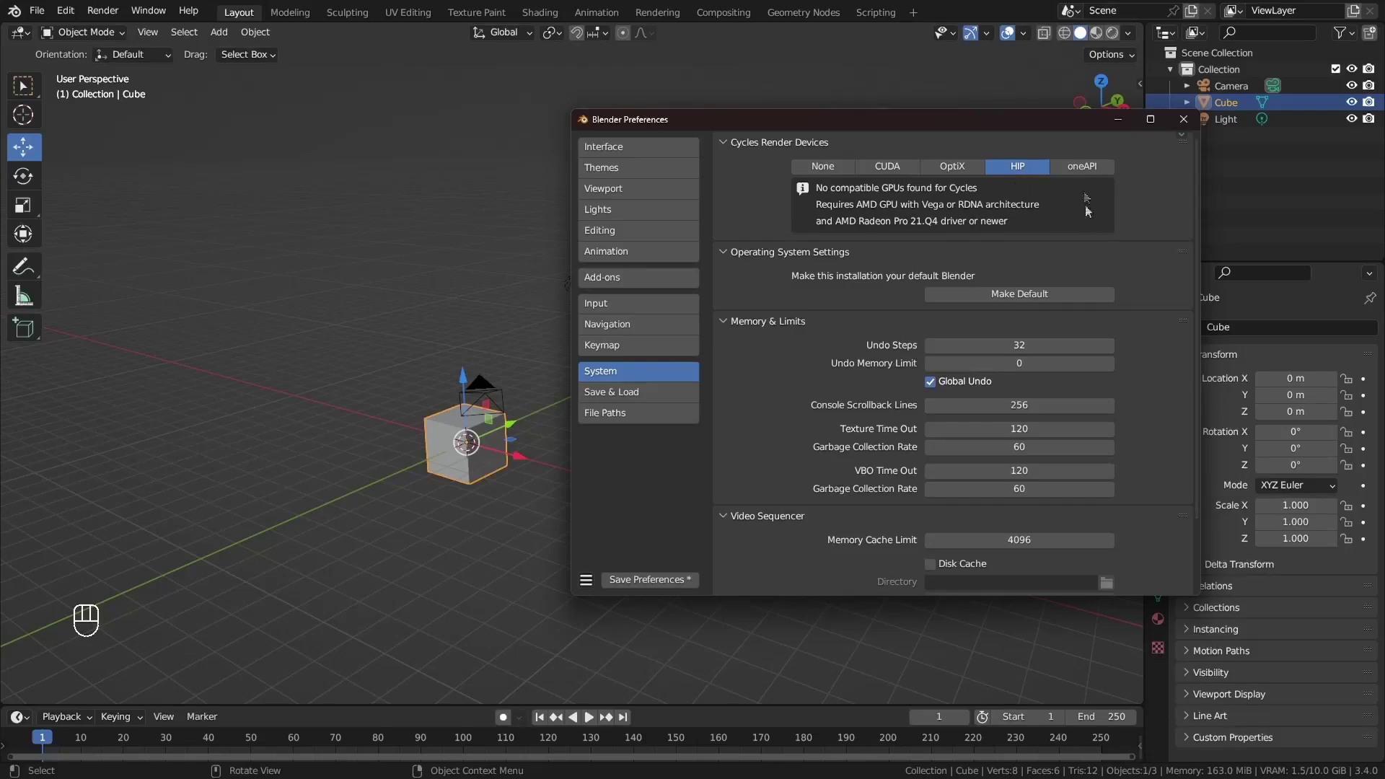
left_click(953, 166)
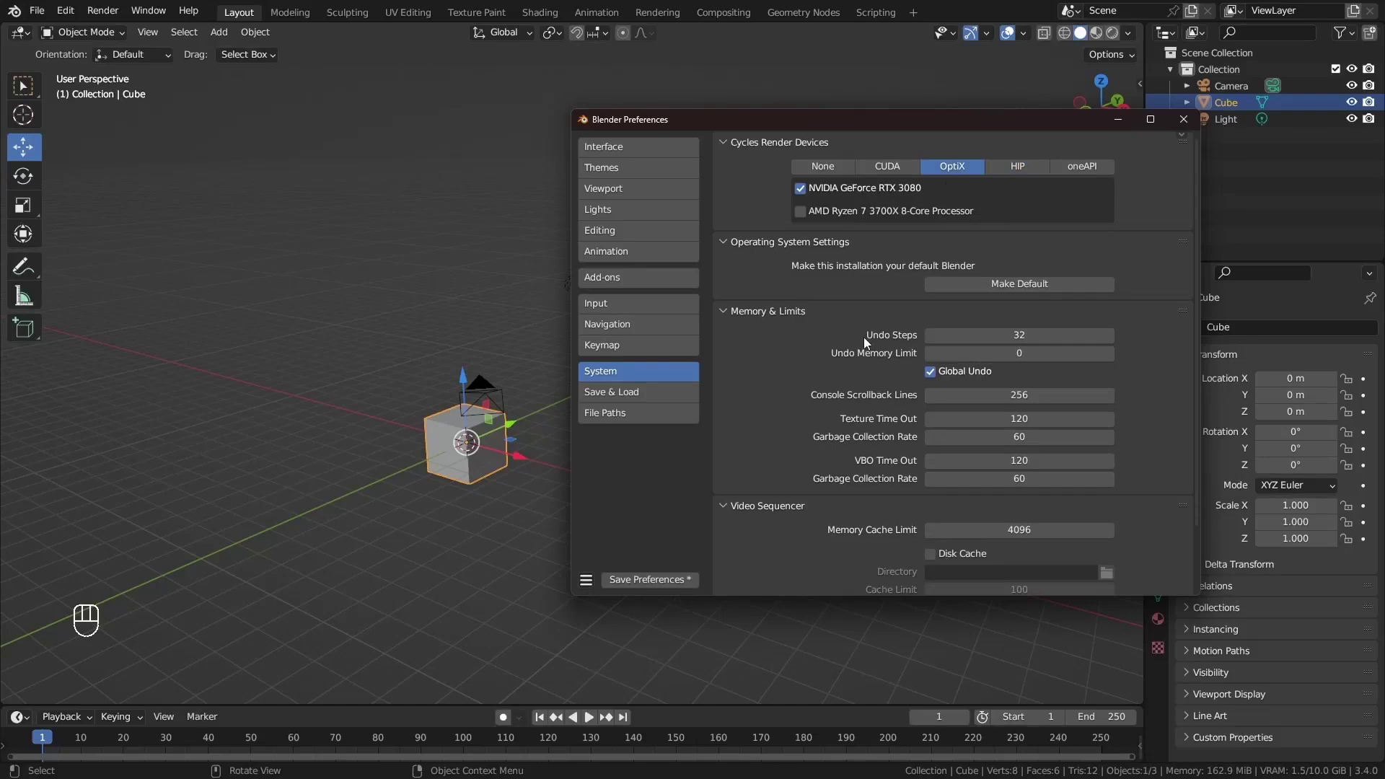
Set the number of Undo Steps to 128
left_click(1035, 340)
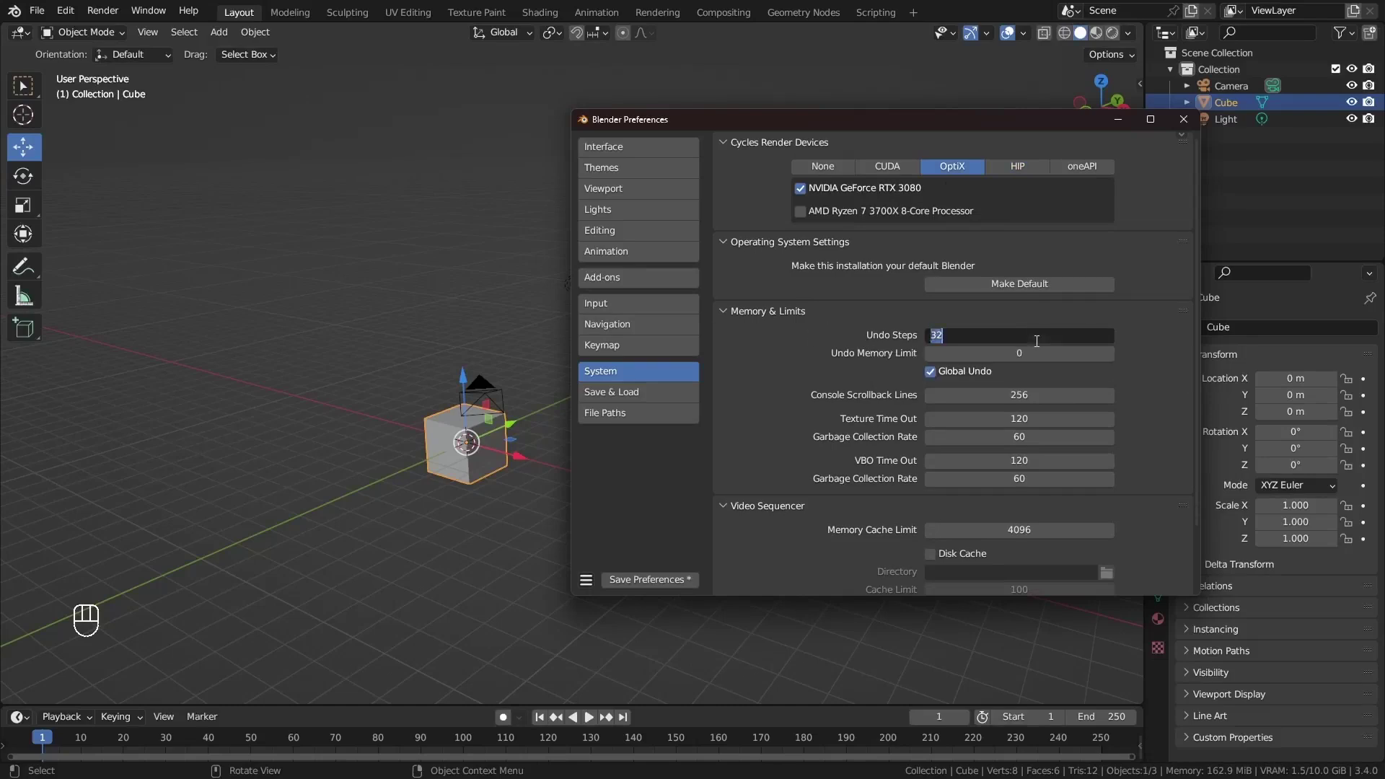
key("BackSpace")
key("BackSpace")
type("128")
key("Return")
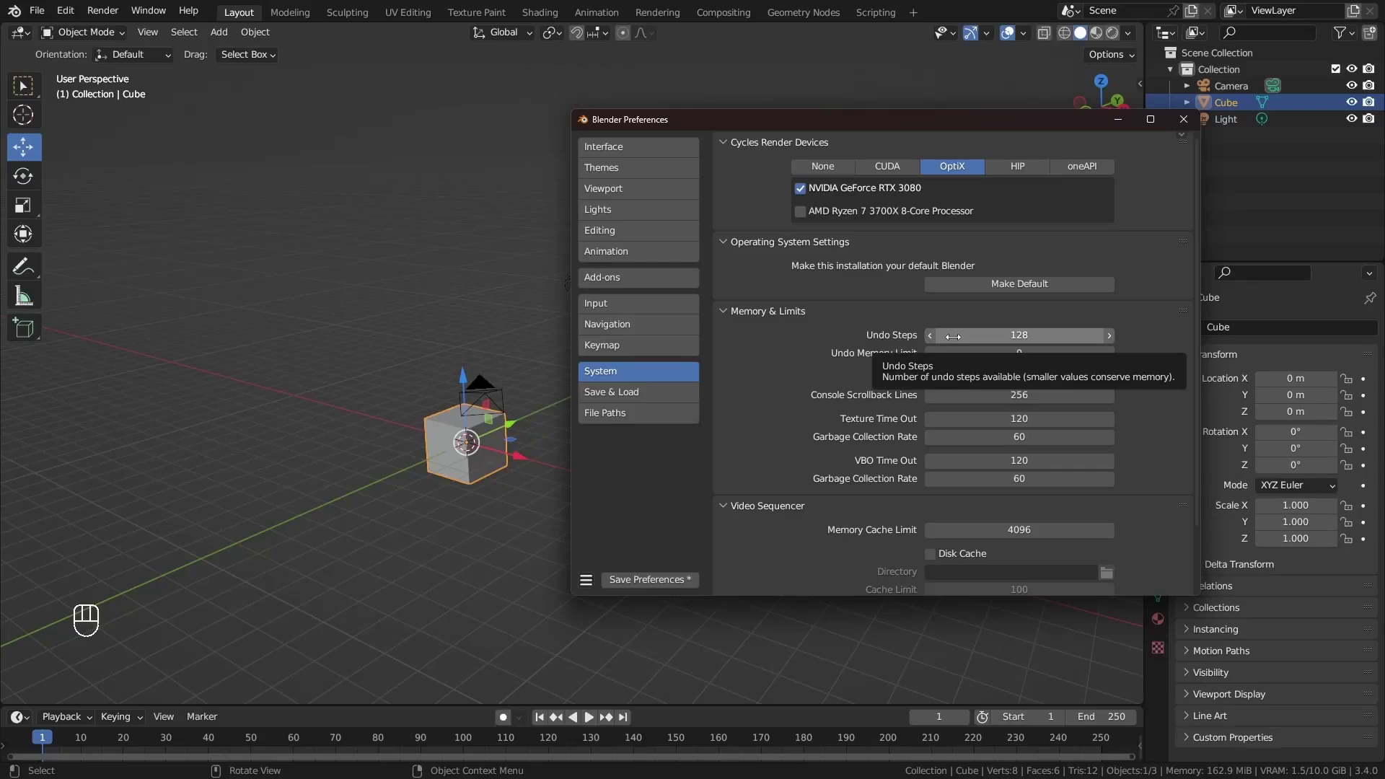
Review the File Paths preferences, save the preferences and close the preferences window
left_click(633, 412)
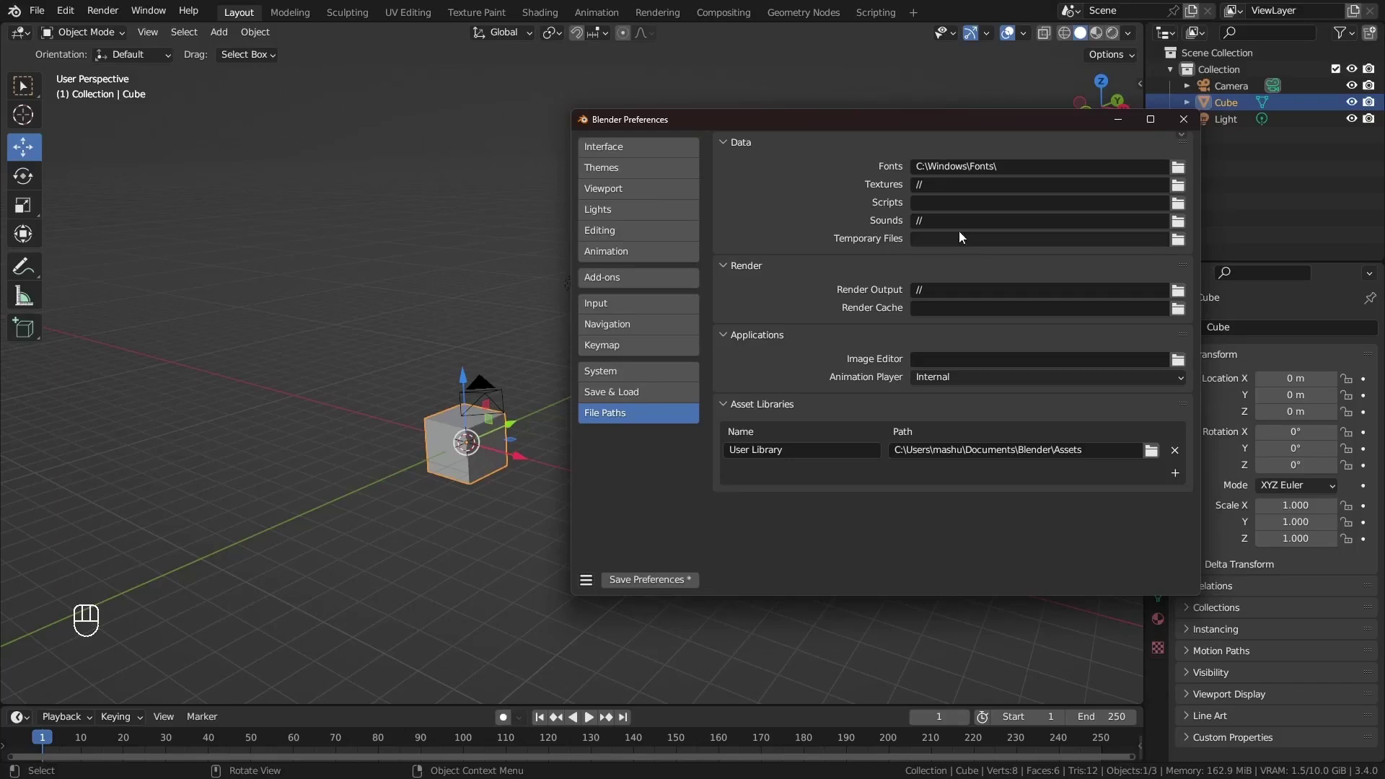
left_click(585, 581)
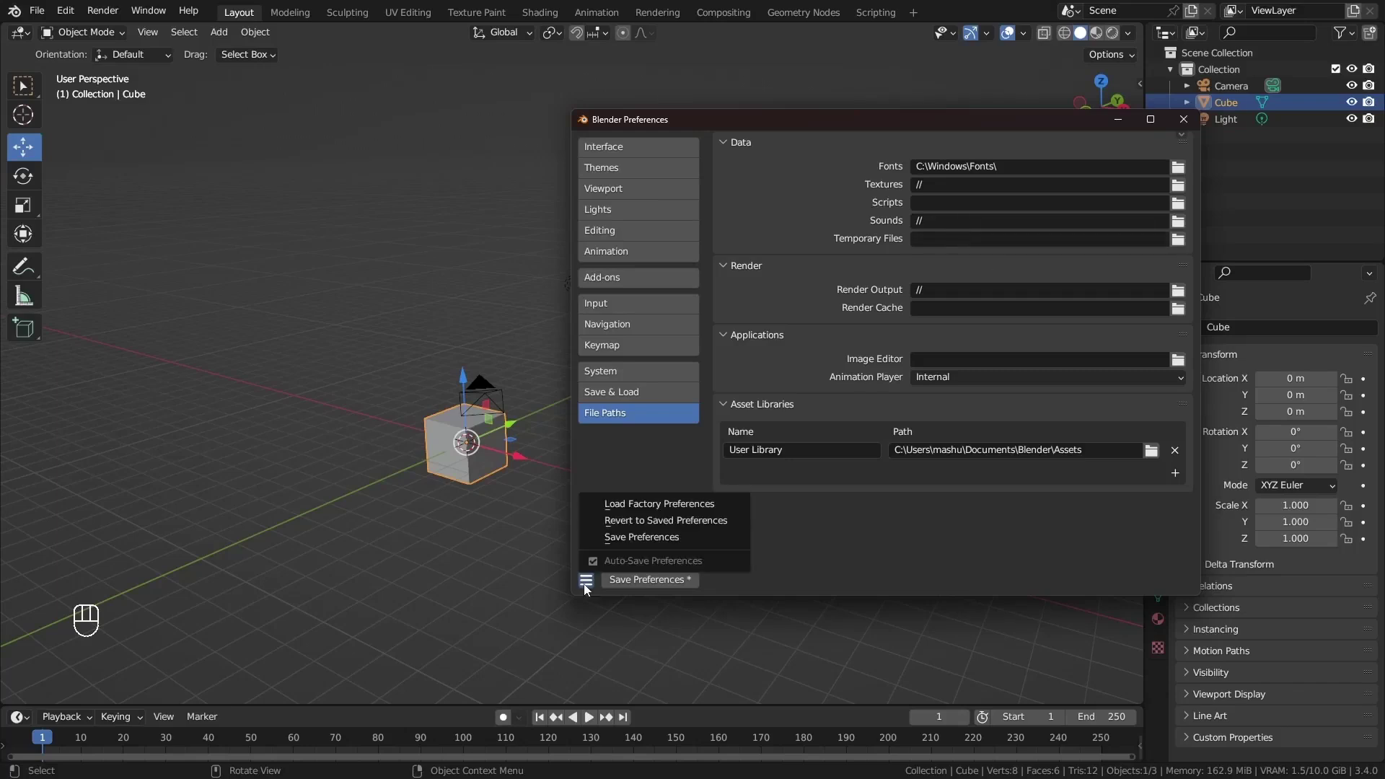
left_click(626, 538)
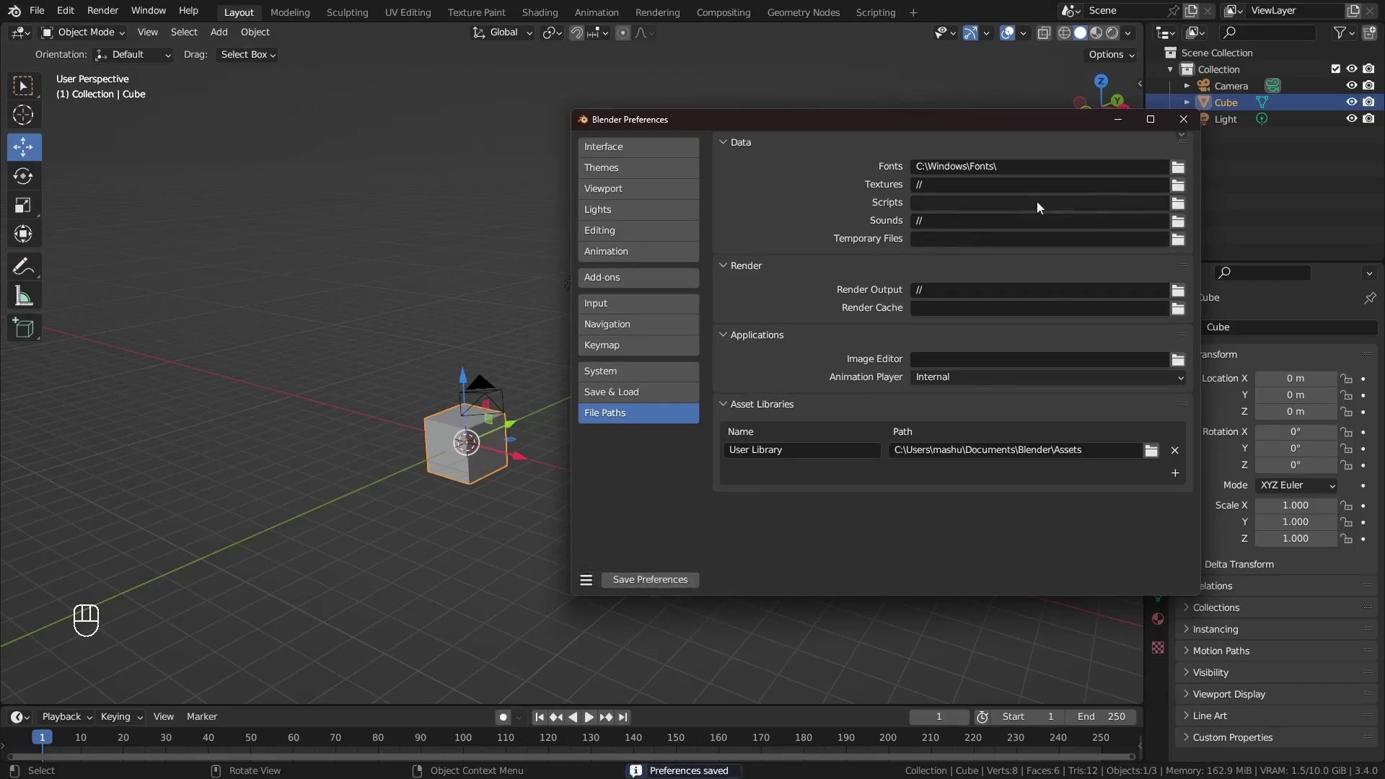
left_click(604, 147)
left_click(1183, 119)
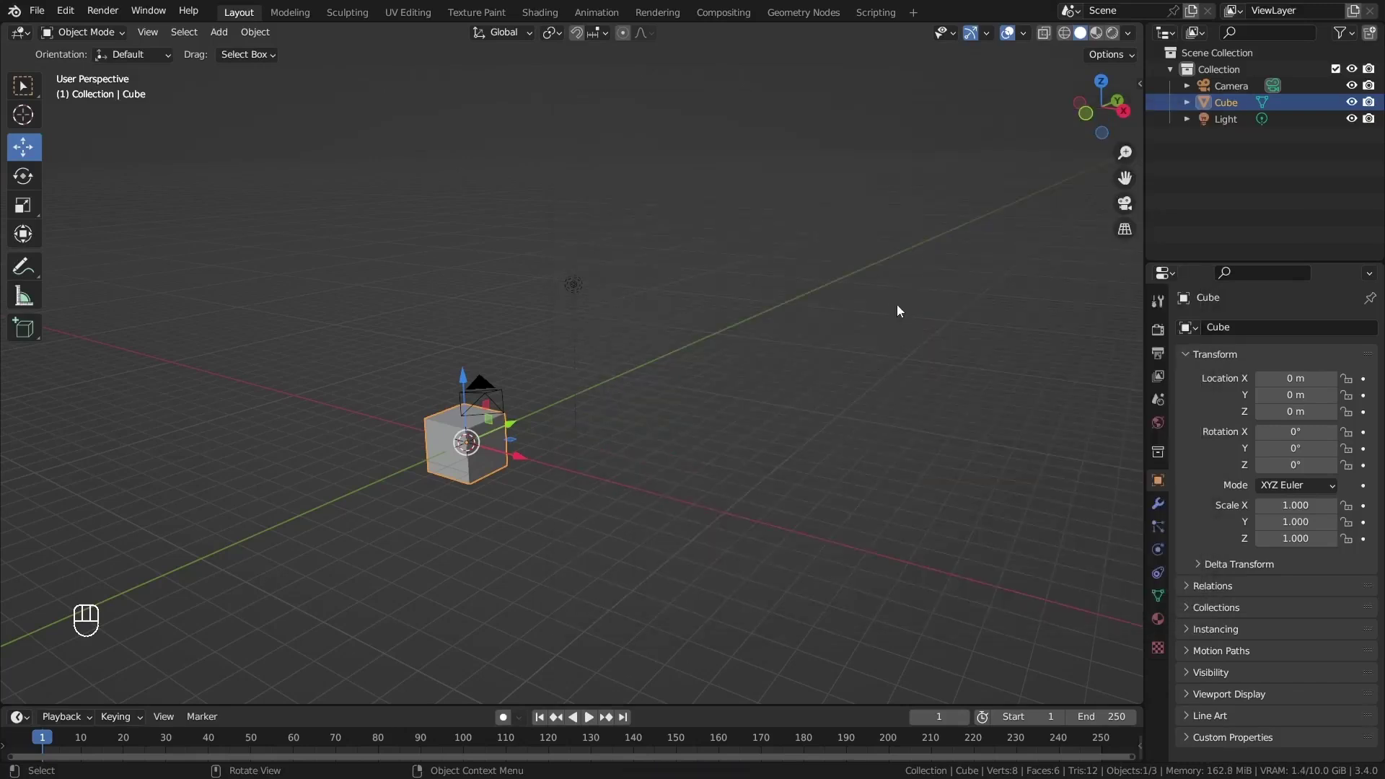
View the cube up close from another angle and bring up the Quick Favorites menu
scroll(258, 509, "up", 6)
scroll(1003, 493, "down", 2)
middle_click_drag(851, 426, 763, 429)
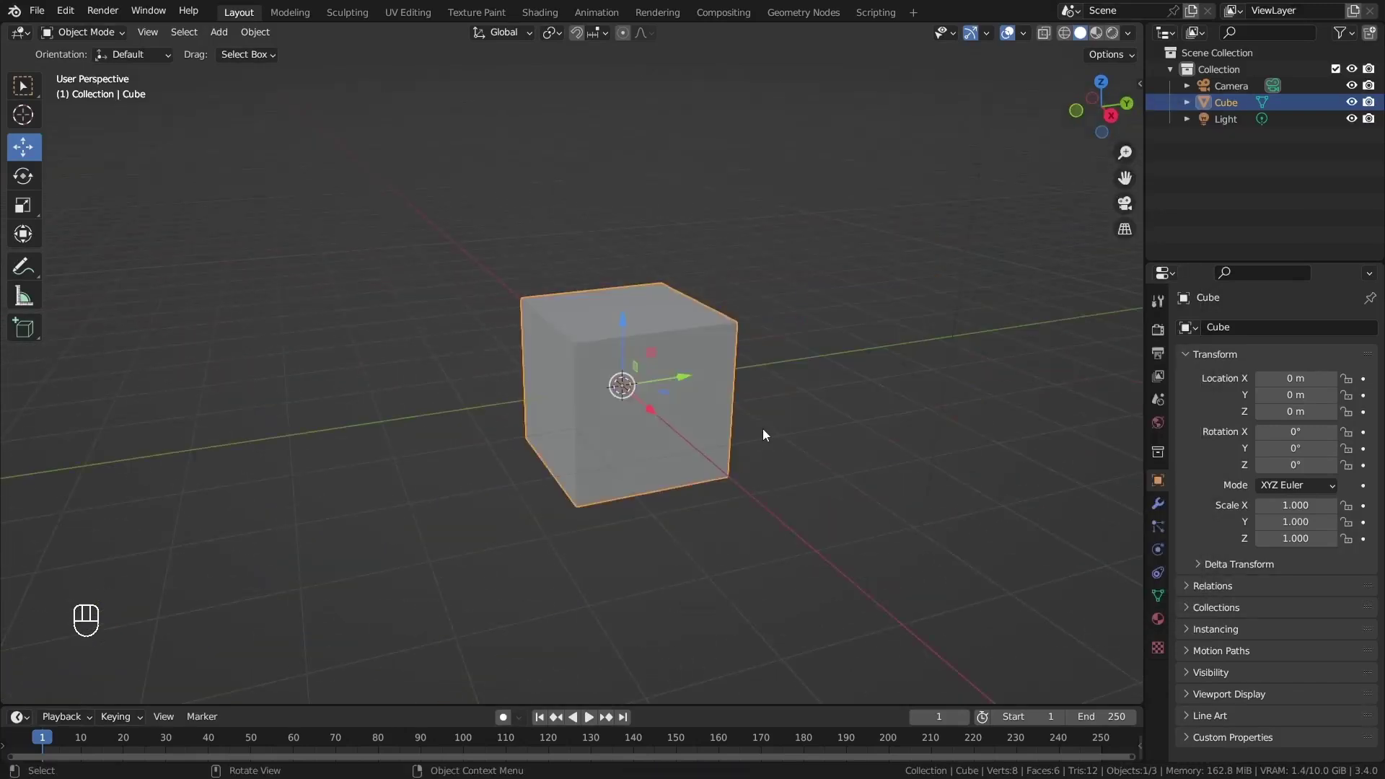
key("q")
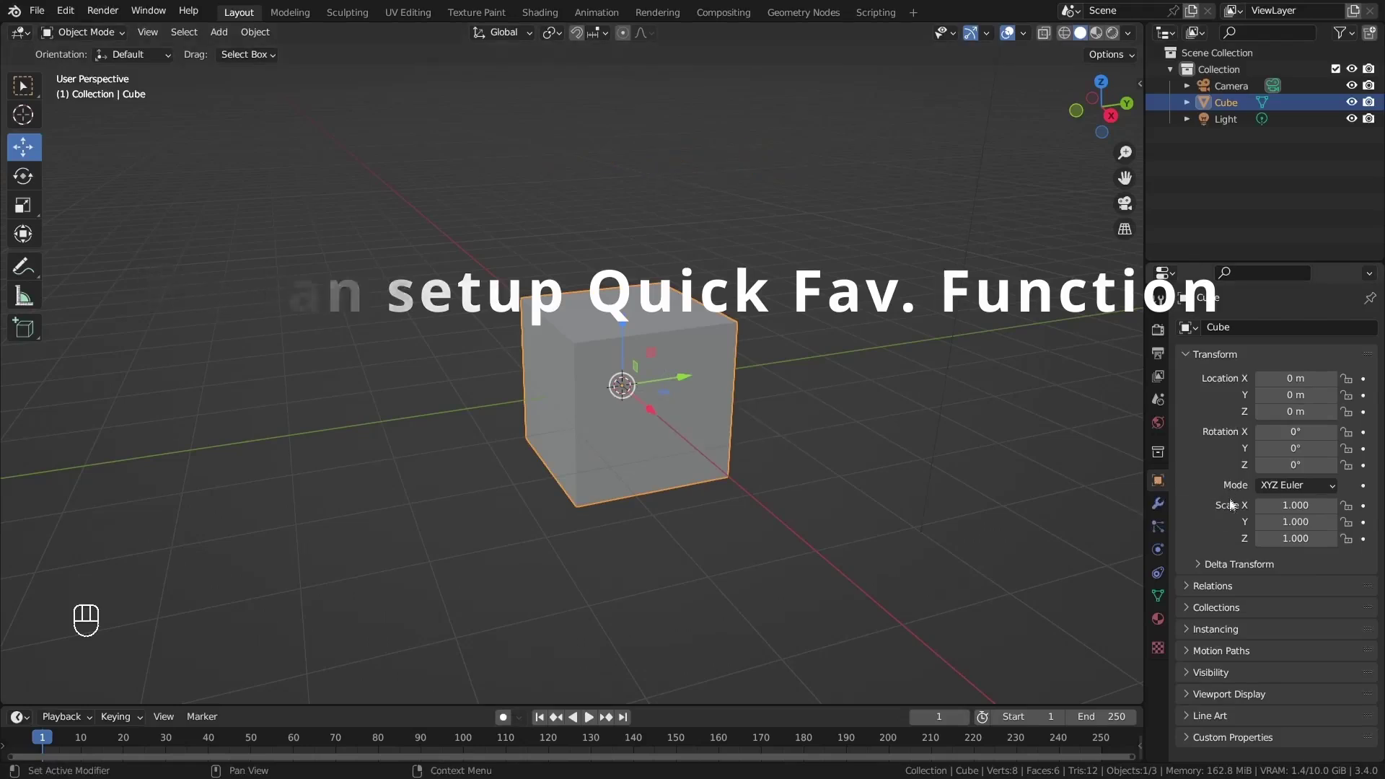
Add the cube's Wireframe viewport display option to Quick Favorites
left_click(1213, 693)
scroll(1246, 655, "down", 5)
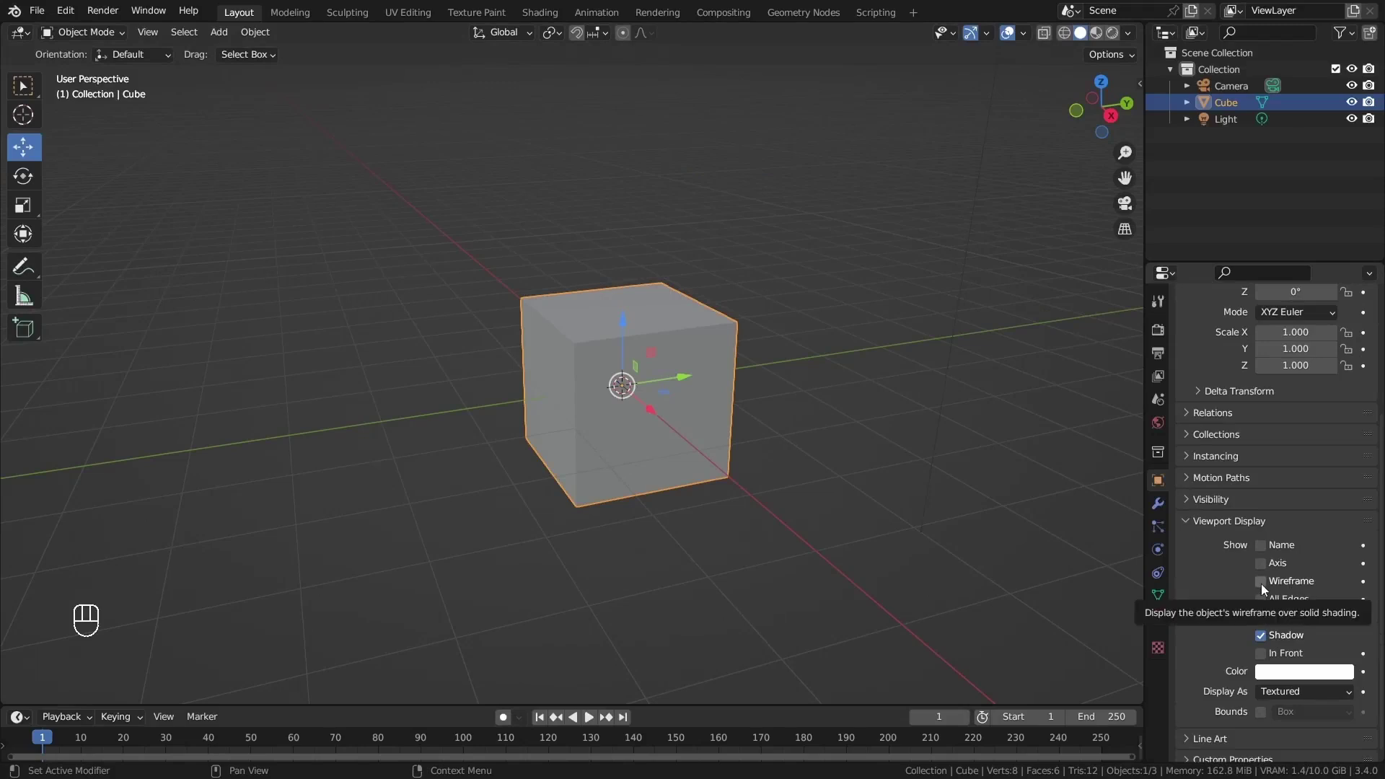
right_click(1262, 583)
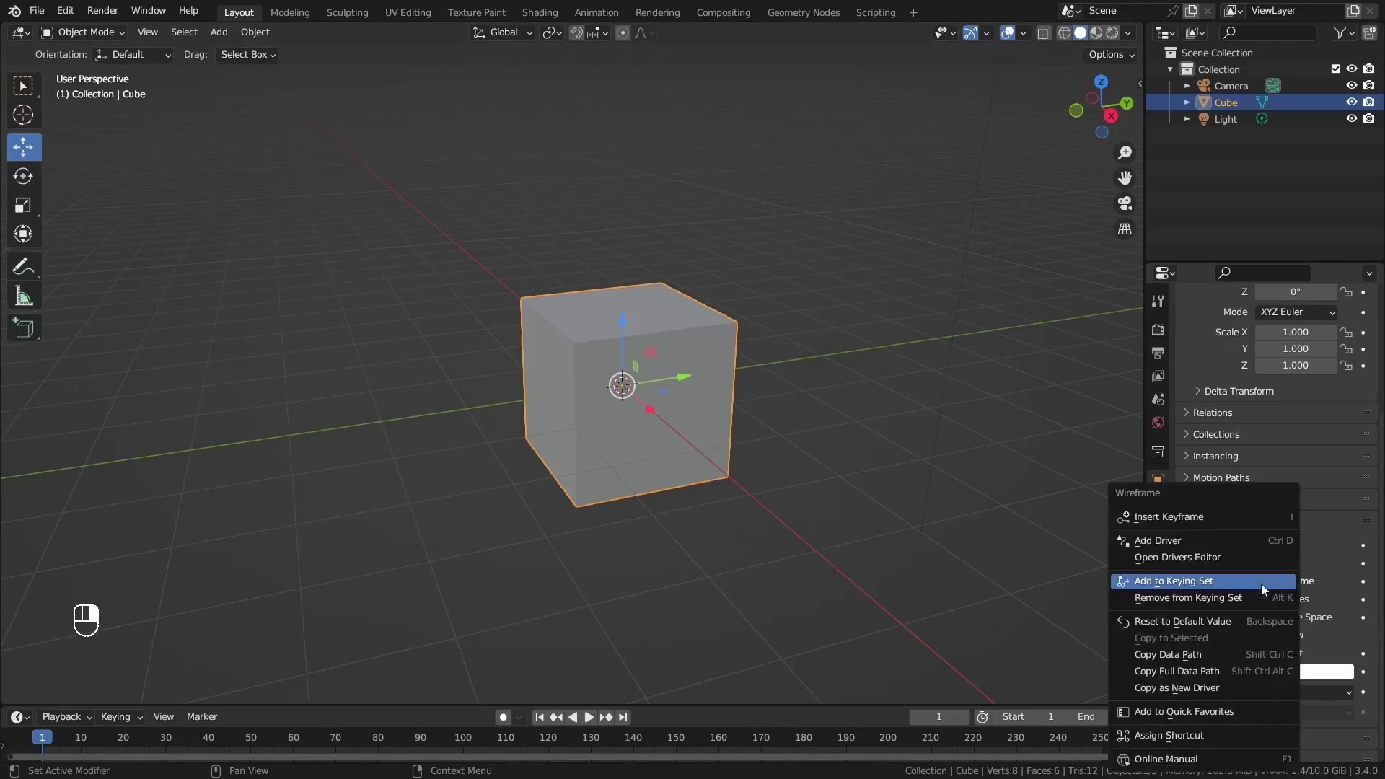
left_click(1183, 713)
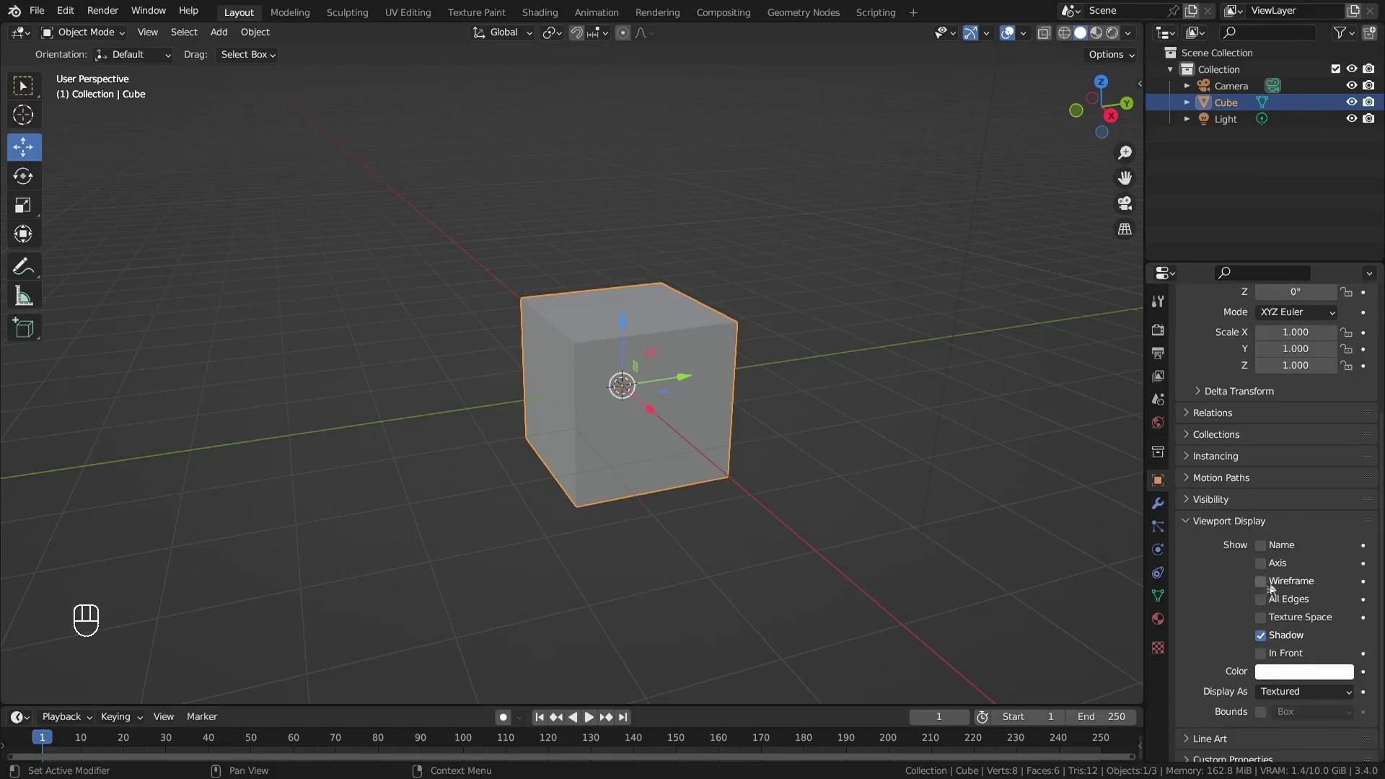
middle_click_drag(1111, 576, 1032, 571)
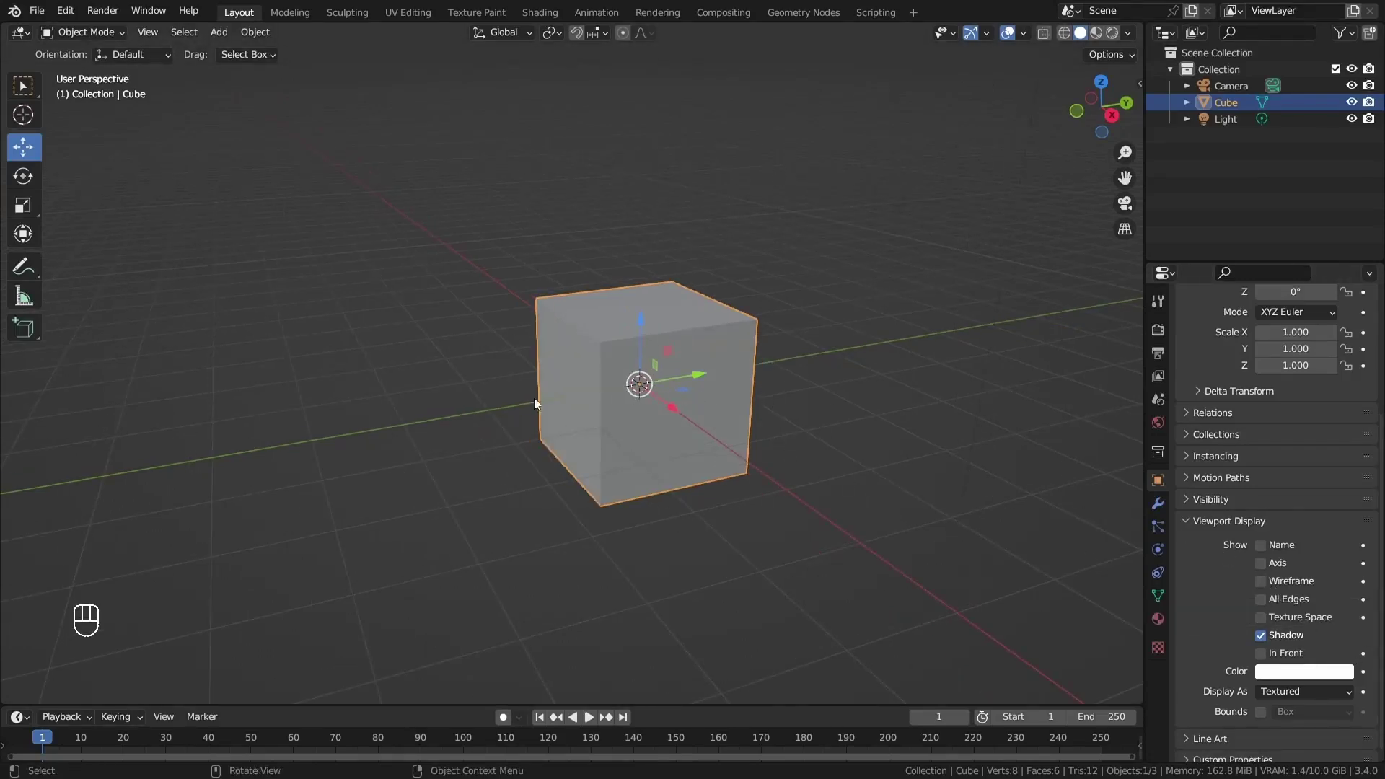
Turn on the cube's wireframe display from Quick Favorites and view the cube up close
key("q")
left_click(628, 373)
middle_click_drag(625, 375, 556, 318)
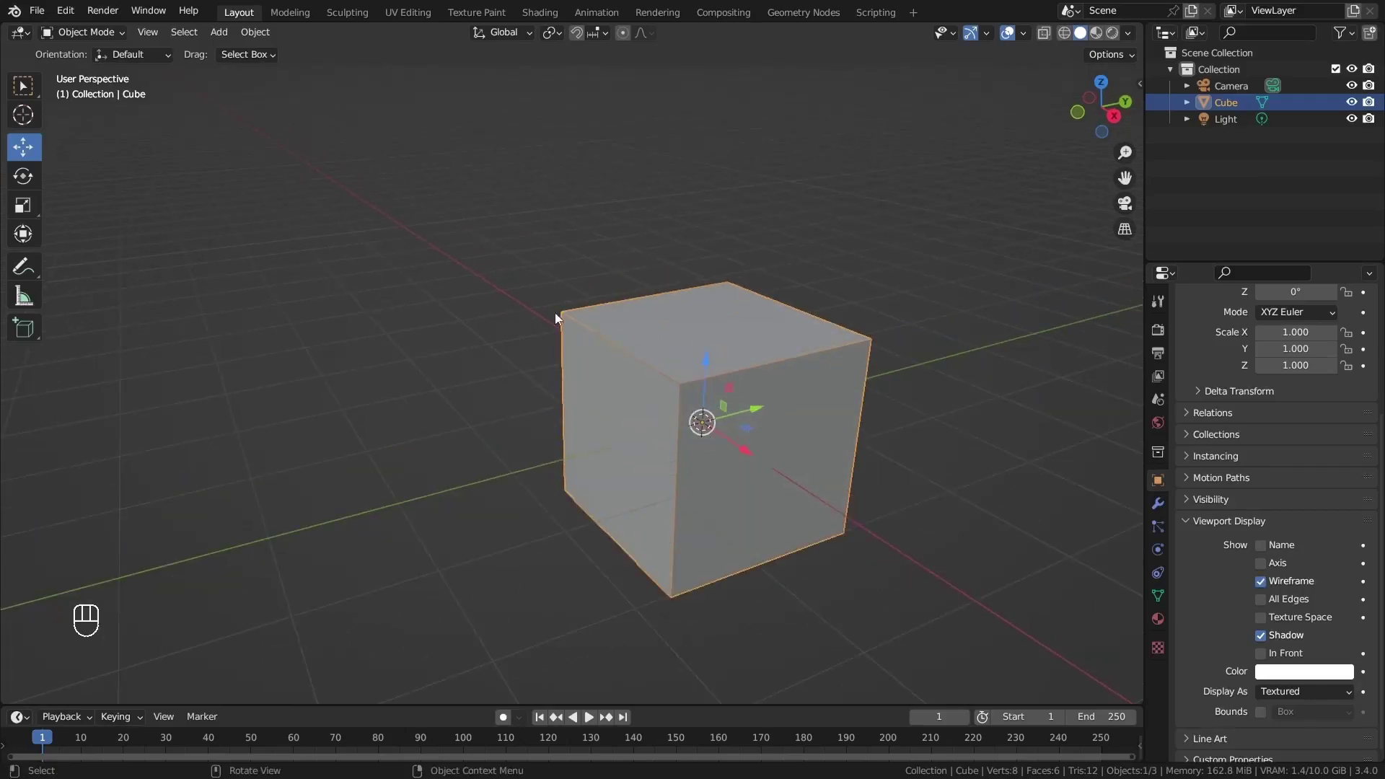
Add a Subdivision modifier with viewport level 3 to the cube
key("ctrl")
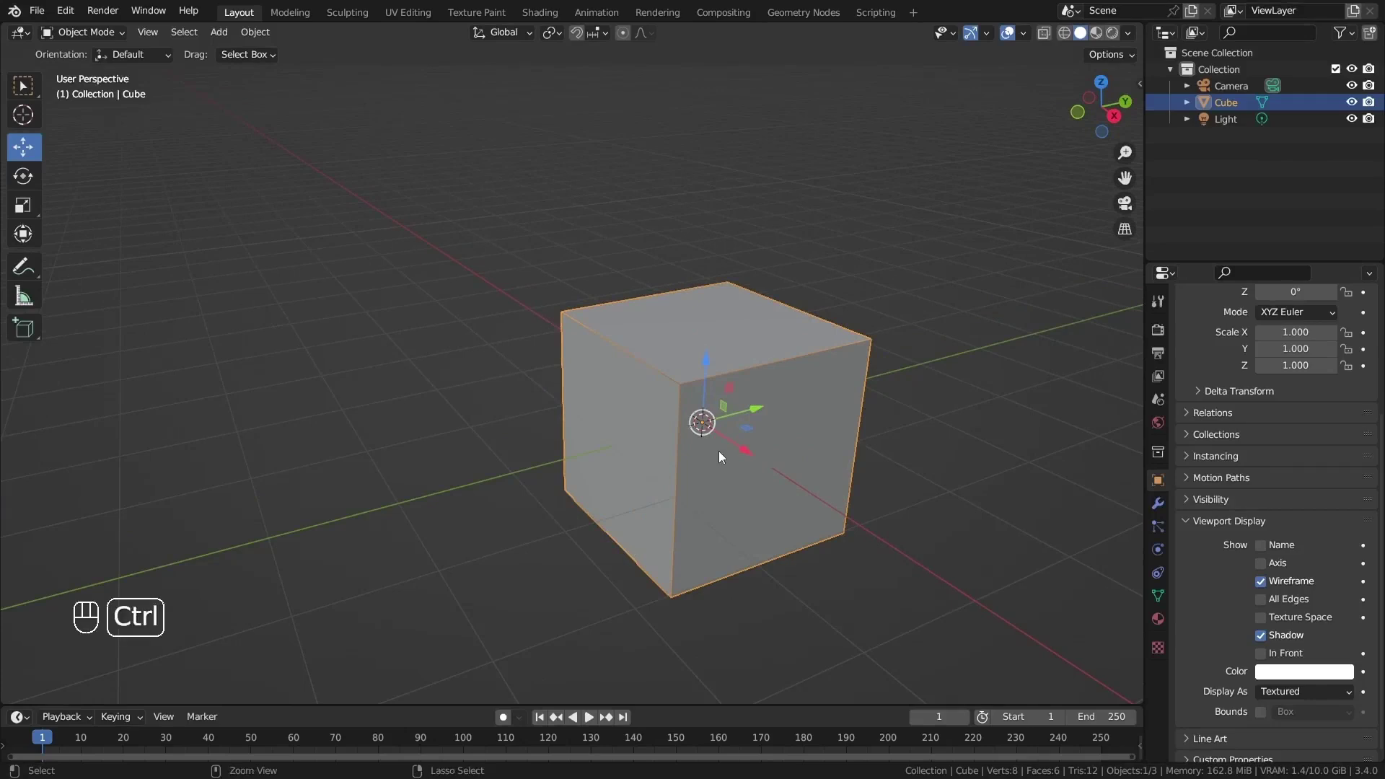
key("ctrl+3")
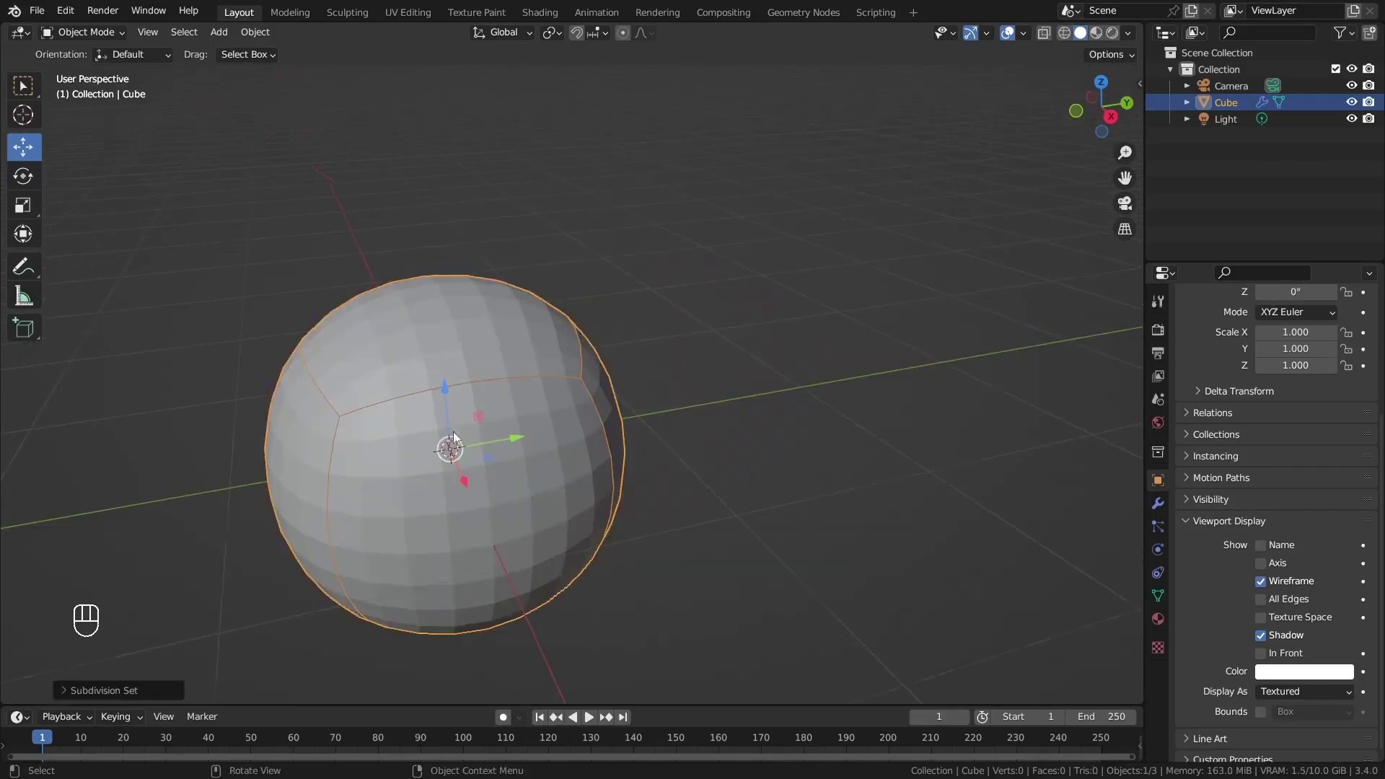
middle_click_drag(436, 433, 517, 405)
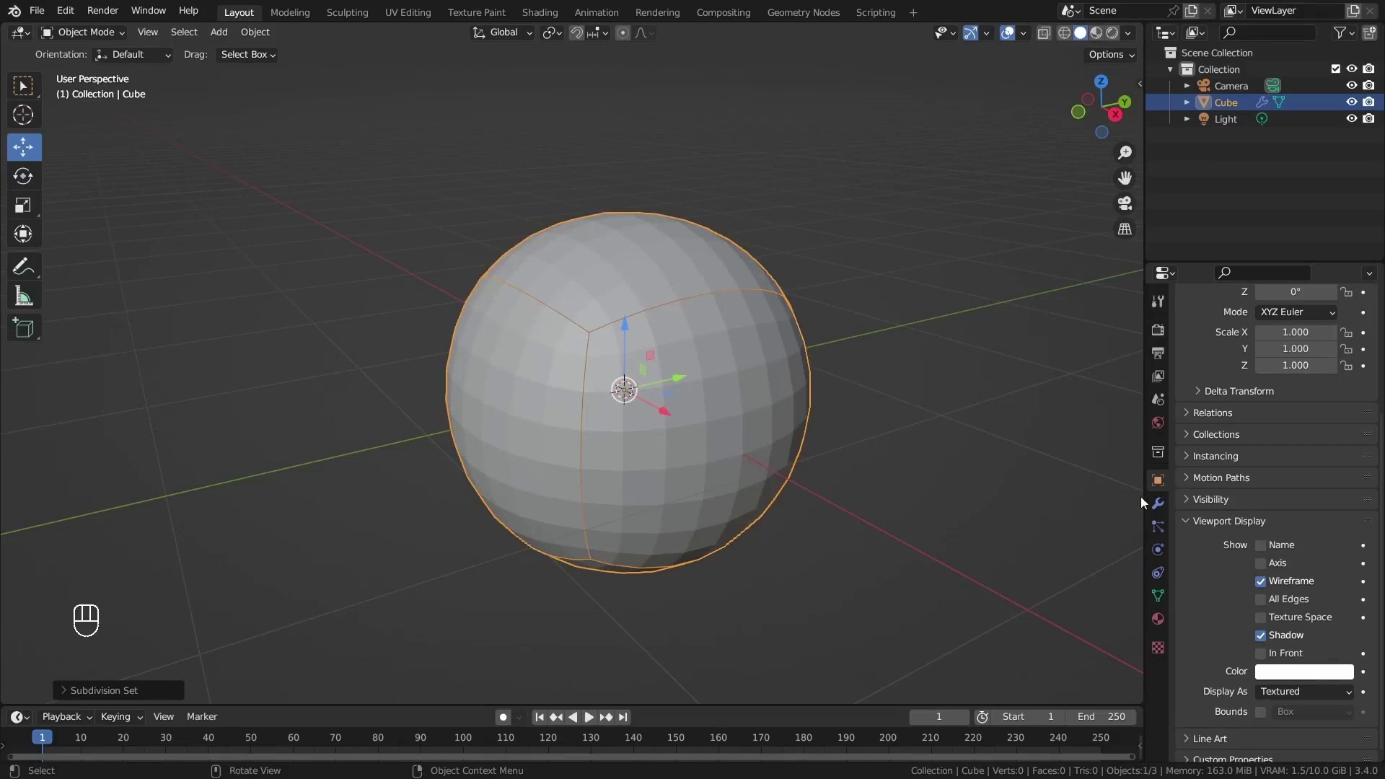
Turn off Optimal Display in the cube's Subdivision modifier and frame the object in the view
left_click(1158, 504)
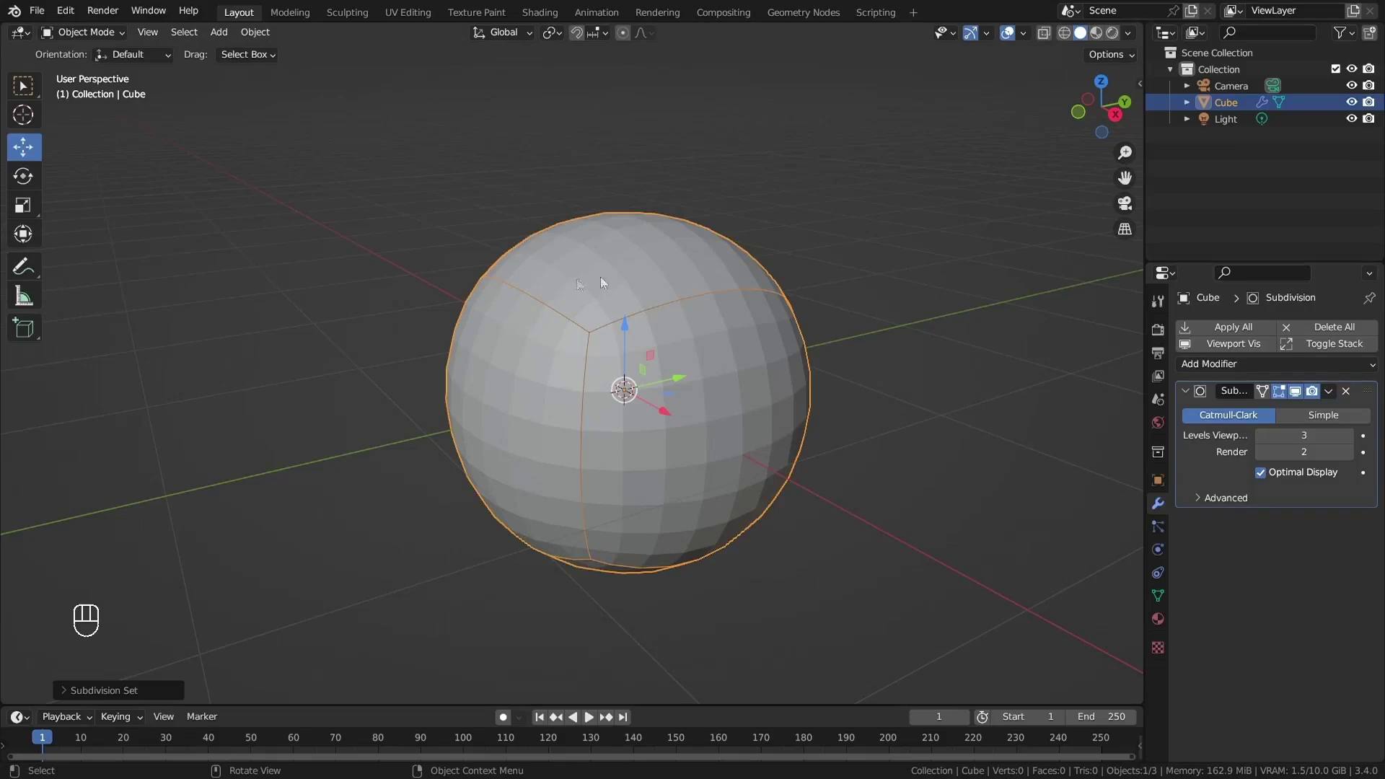
mouse_move(647, 383)
middle_mouse_down()
mouse_move(618, 368)
mouse_move(656, 373)
middle_mouse_up()
left_click(1262, 472)
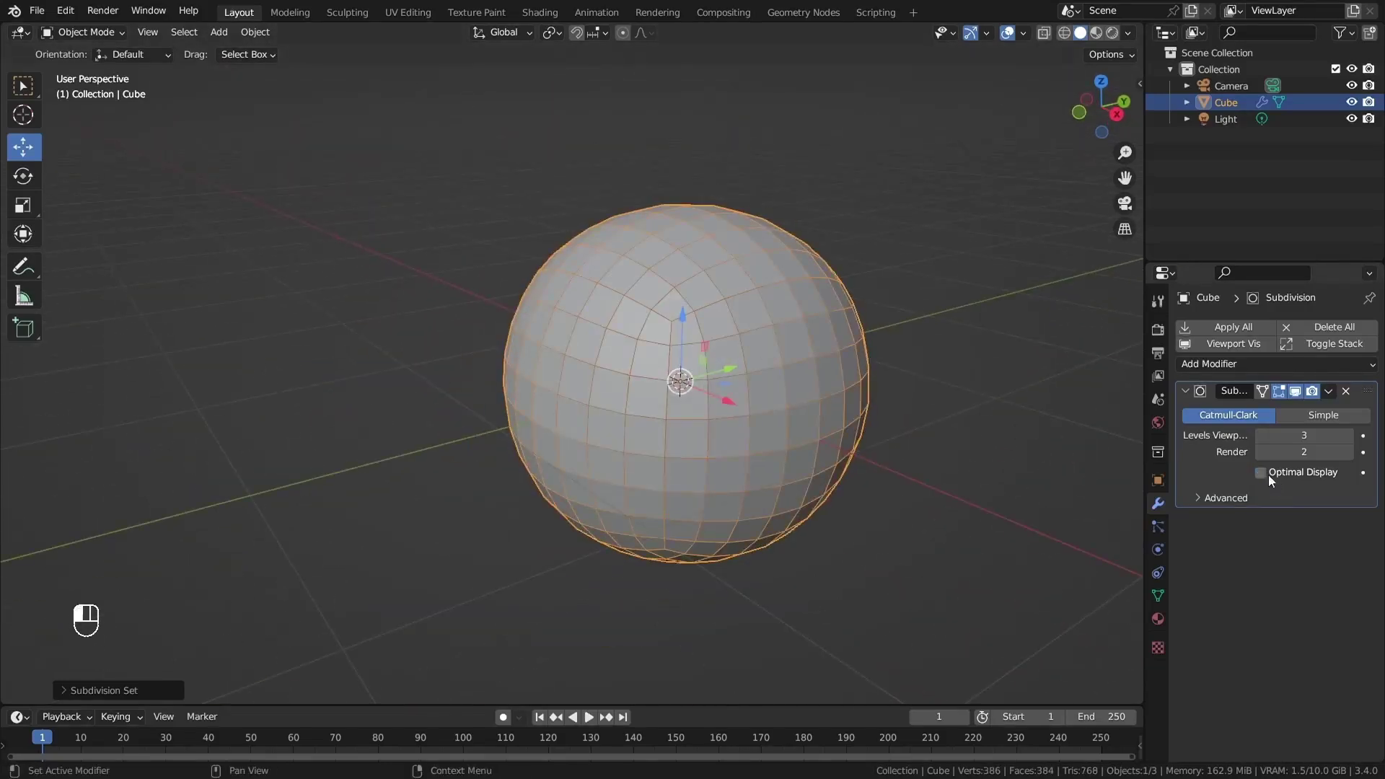
middle_click_drag(772, 397, 737, 394)
key("KP_Decimal")
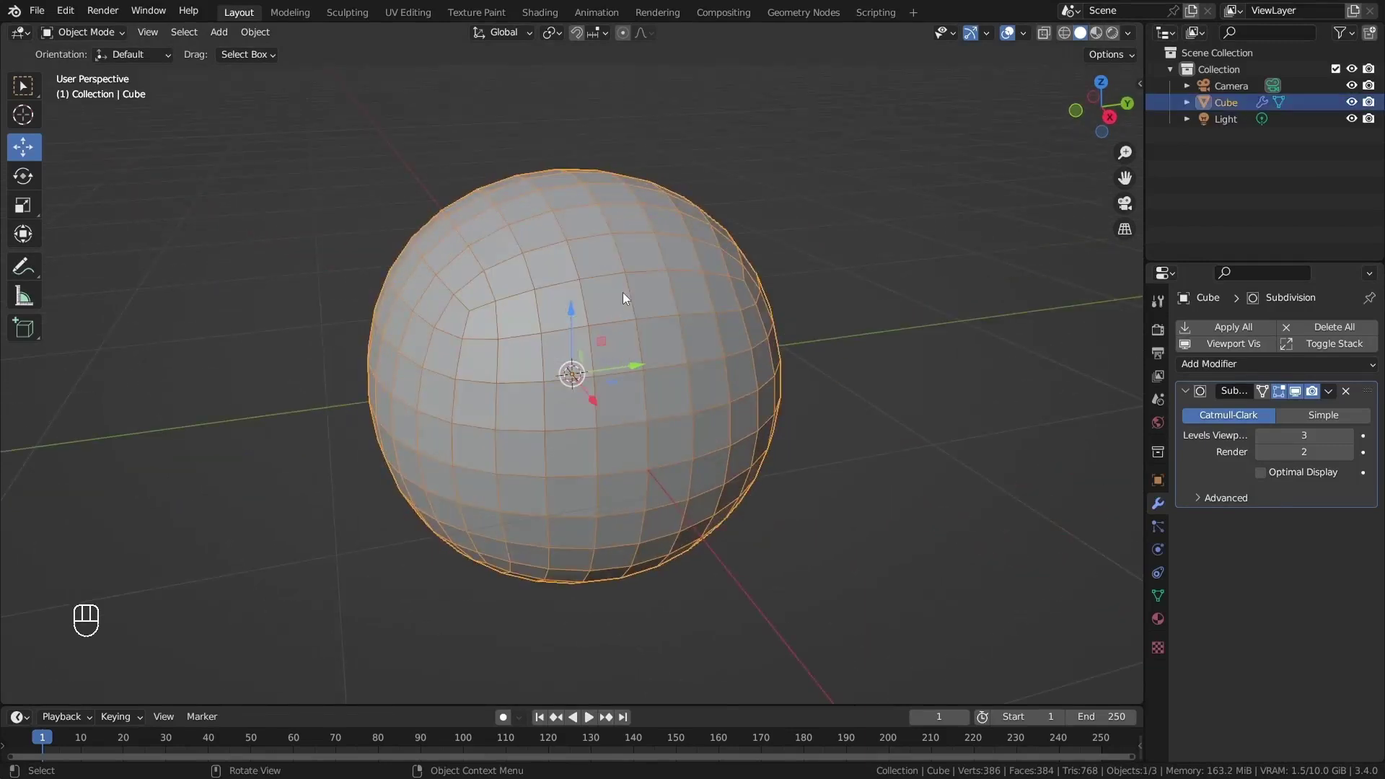
Turn off the subdivided cube's wireframe display from Quick Favorites
key("q")
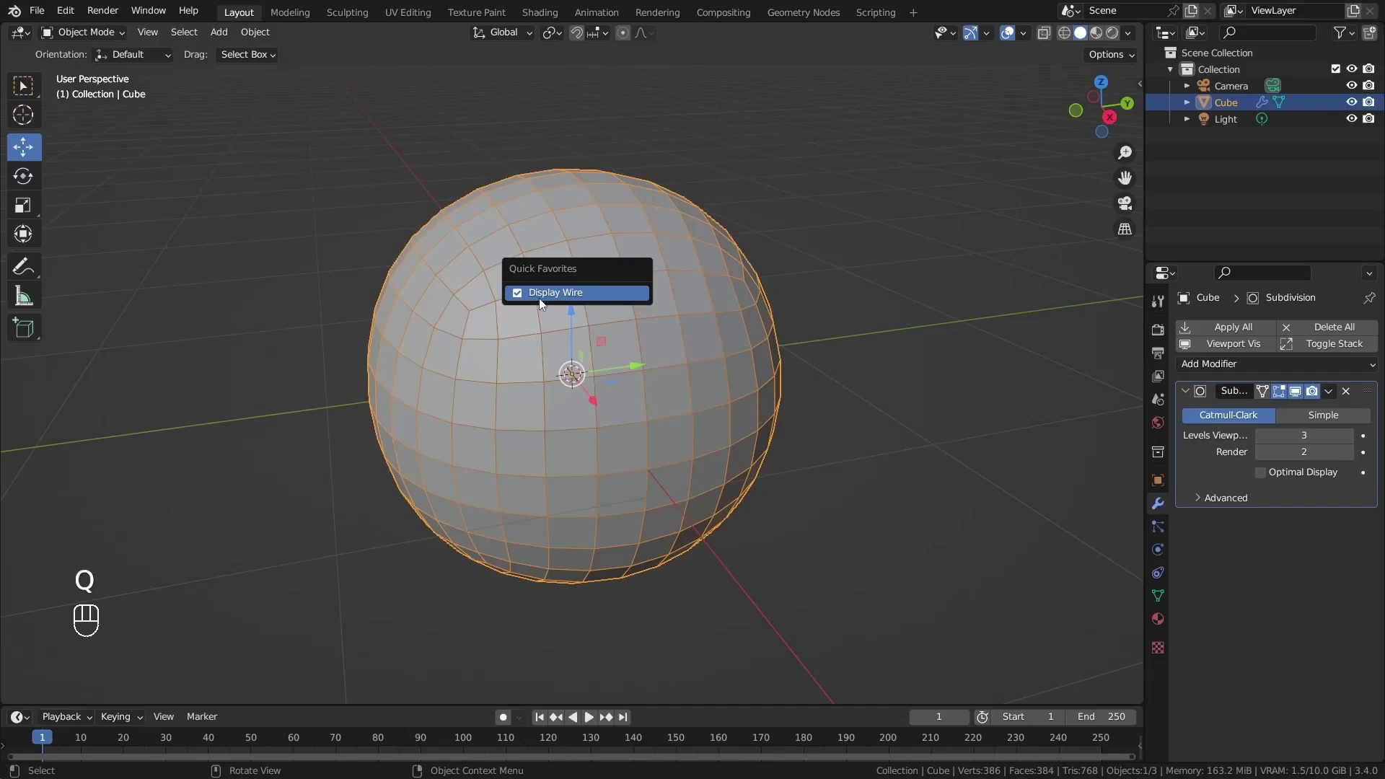
left_click(539, 298)
middle_click_drag(561, 335, 445, 470)
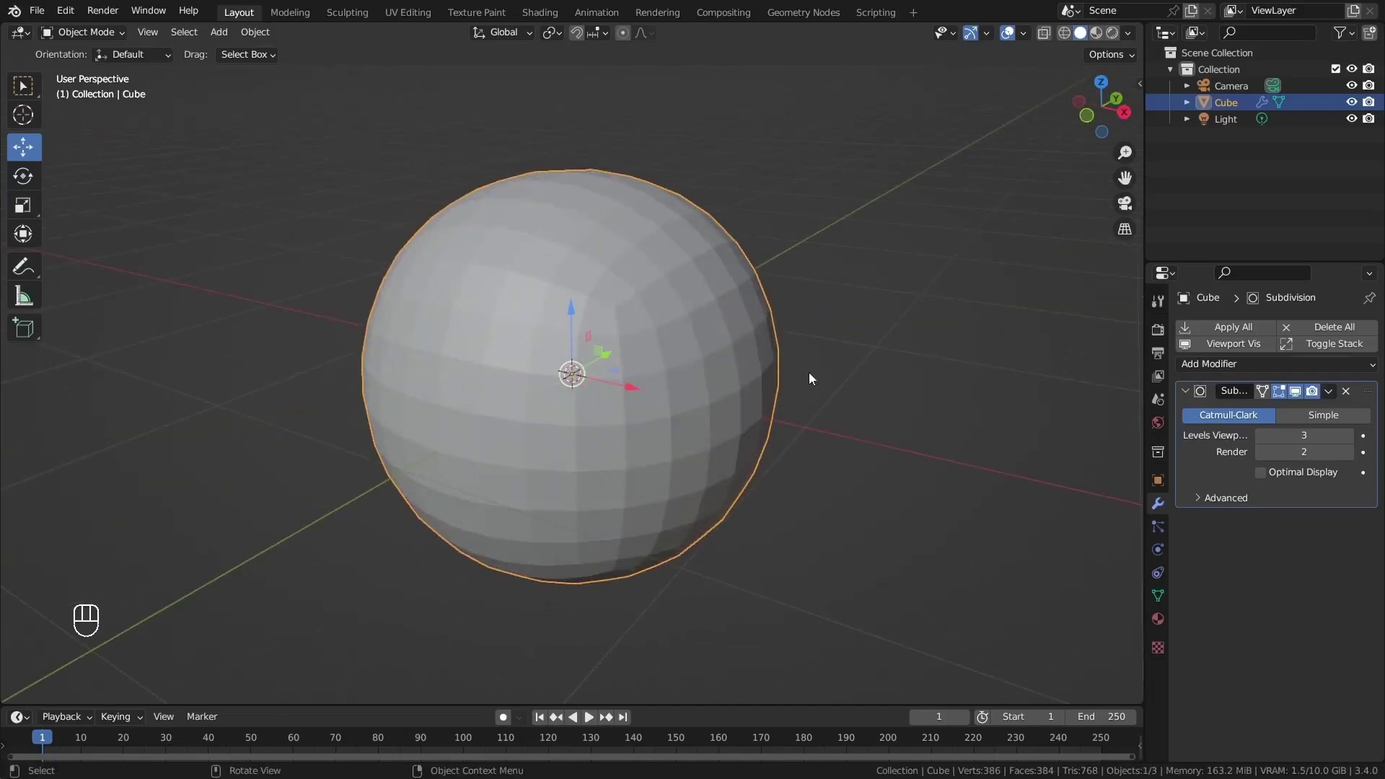
Switch the Subdivision modifier from Catmull-Clark to Simple and frame the cube in the view
left_click(1331, 414)
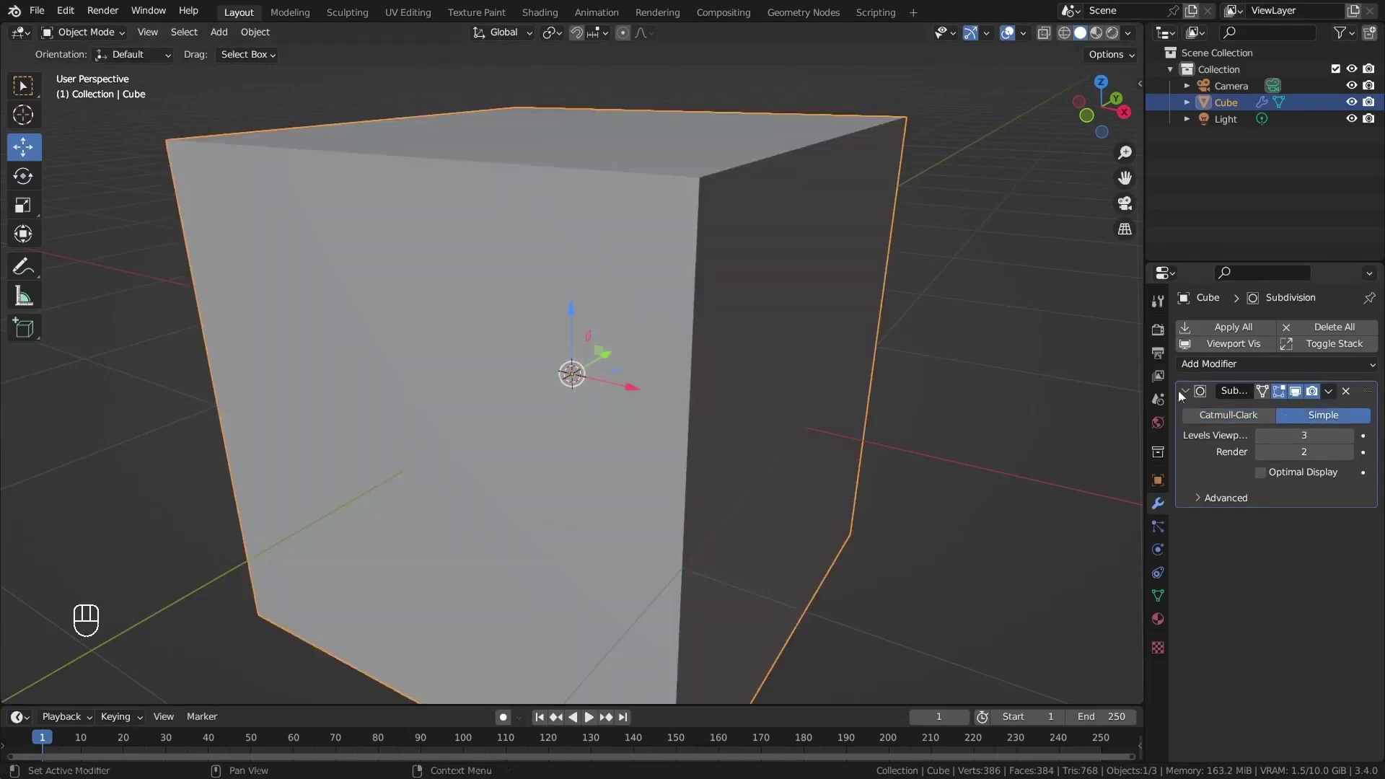
scroll(873, 336, "down", 3)
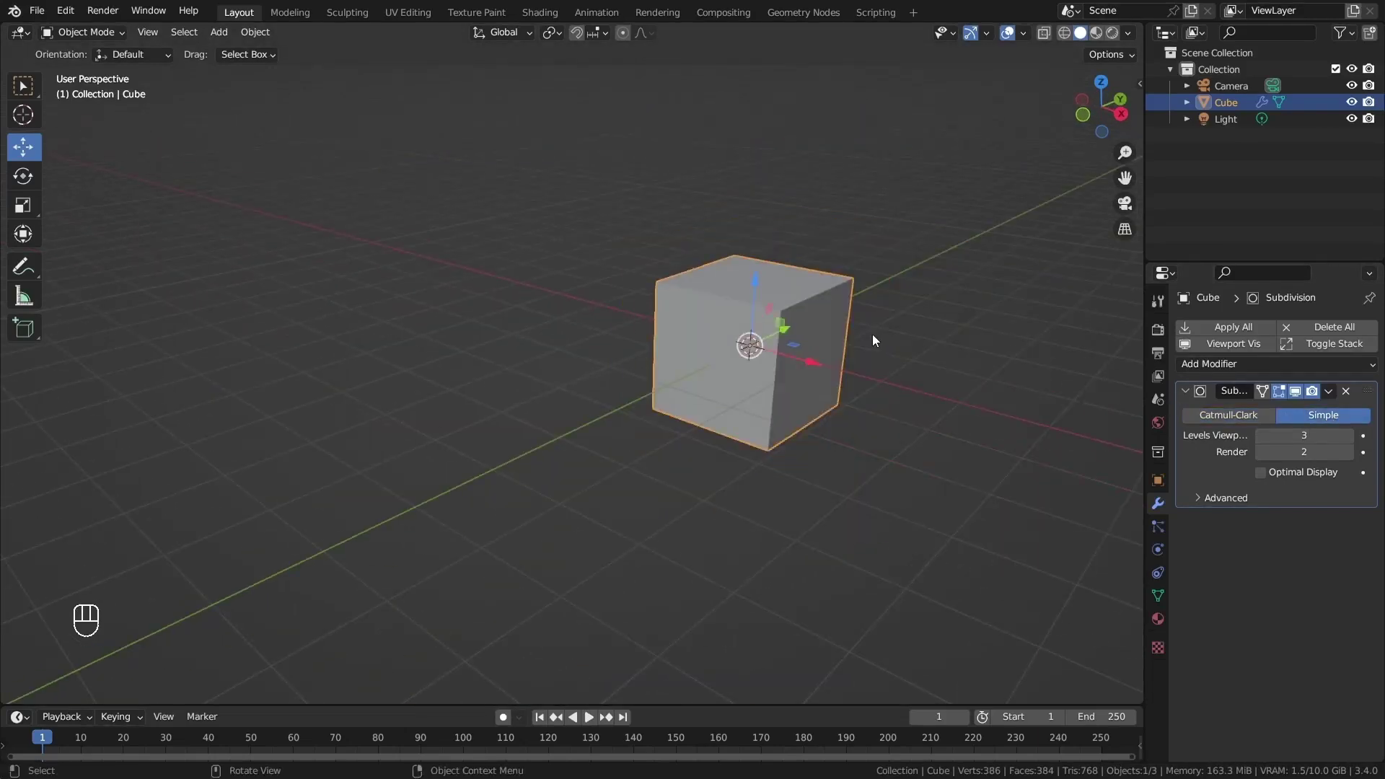
key("KP_Decimal")
scroll(656, 323, "down", 3)
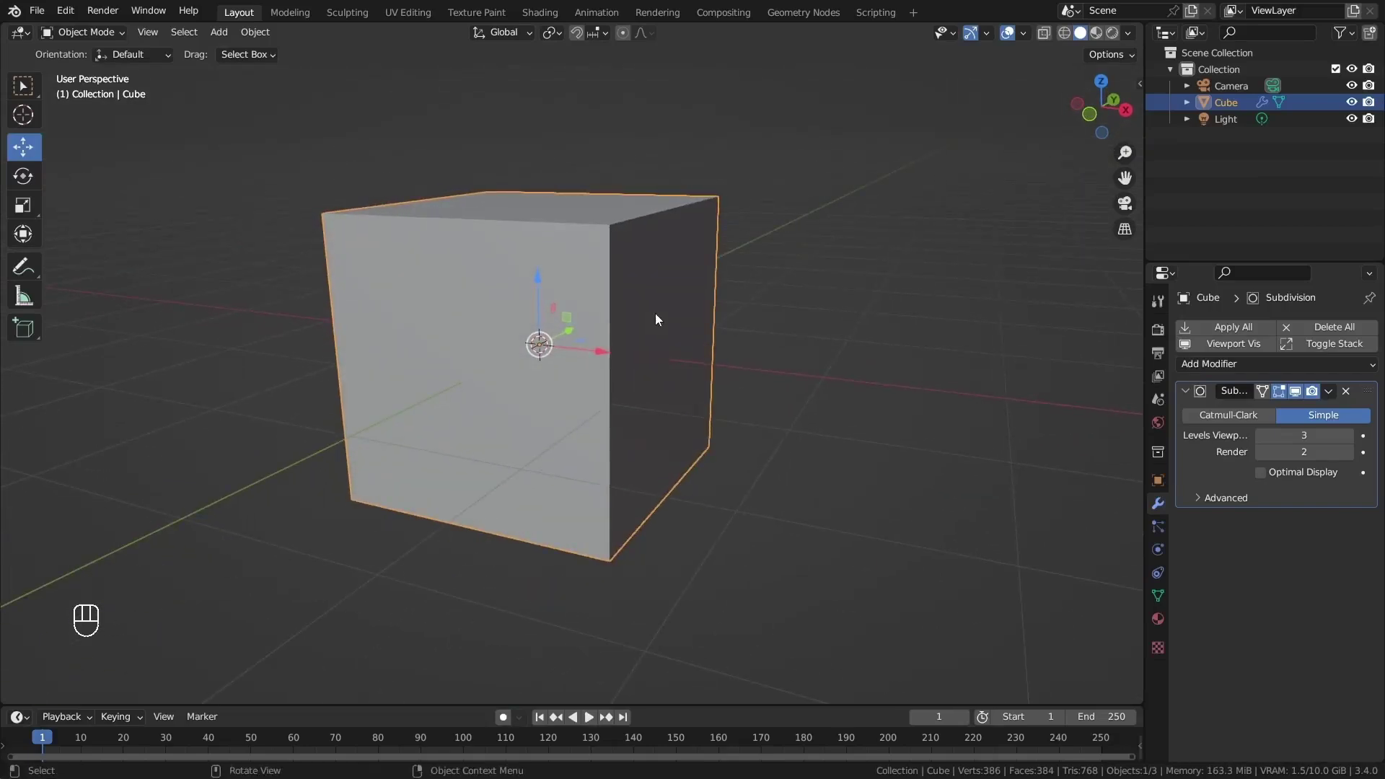
Switch the cube's wireframe display on from Quick Favorites, inspect the subdivided faces, and switch it off again
key("q")
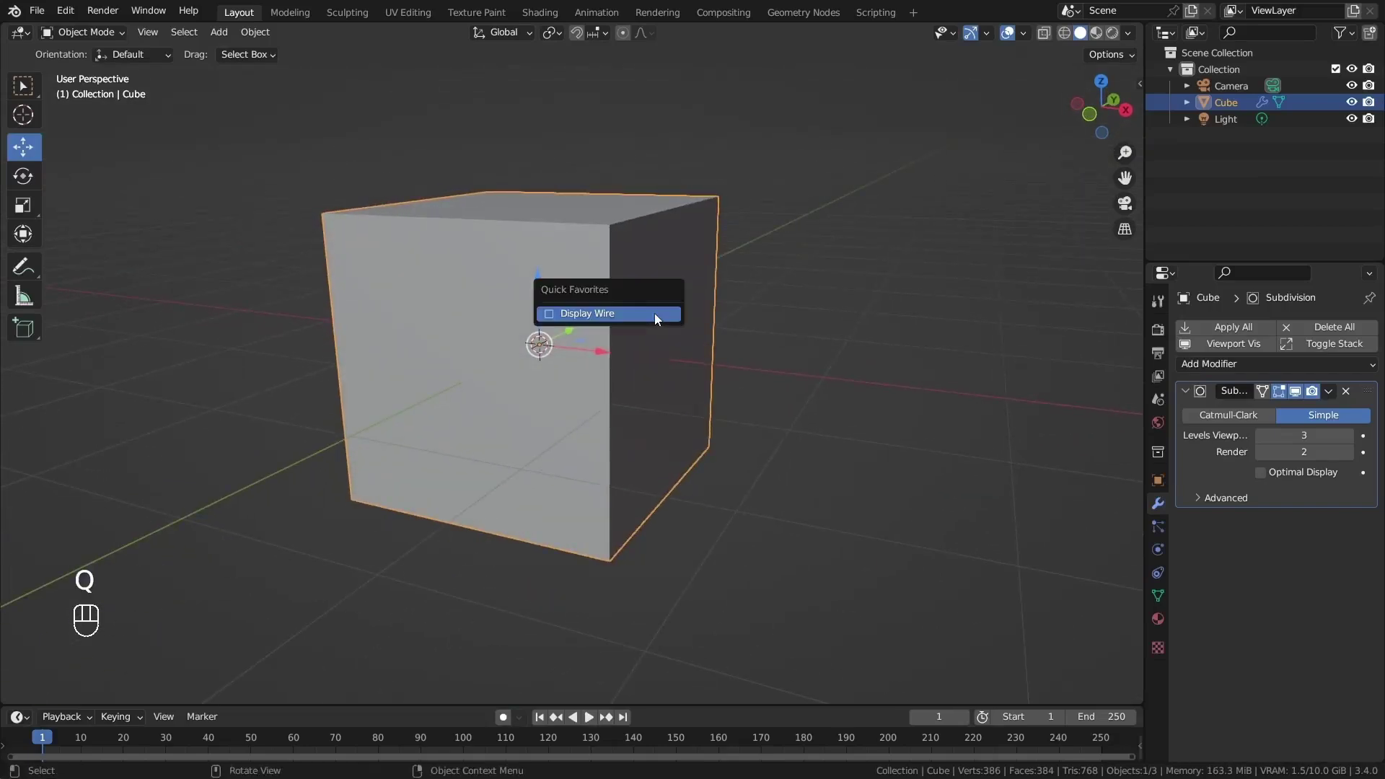
left_click(654, 313)
middle_click_drag(653, 309, 606, 296)
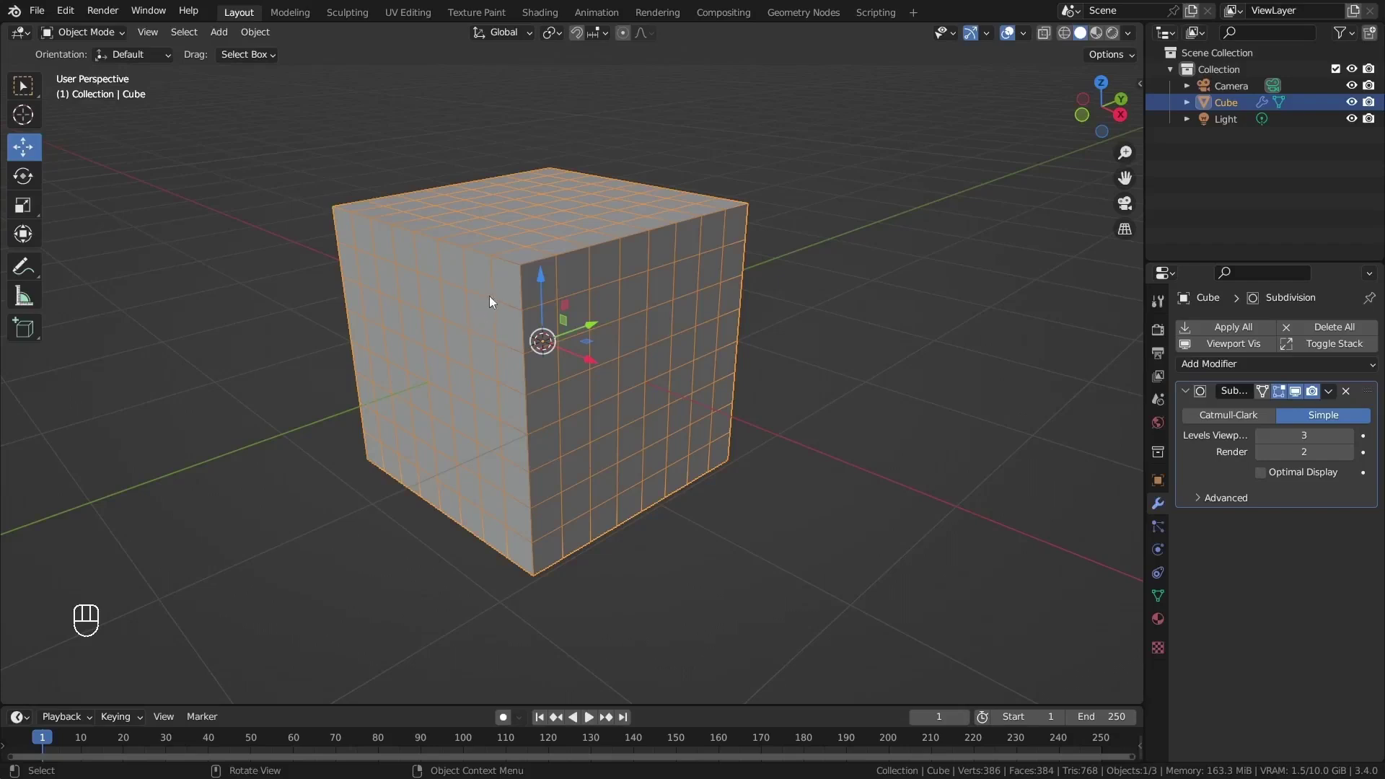
middle_click_drag(491, 300, 967, 121)
key("q")
left_click(557, 326)
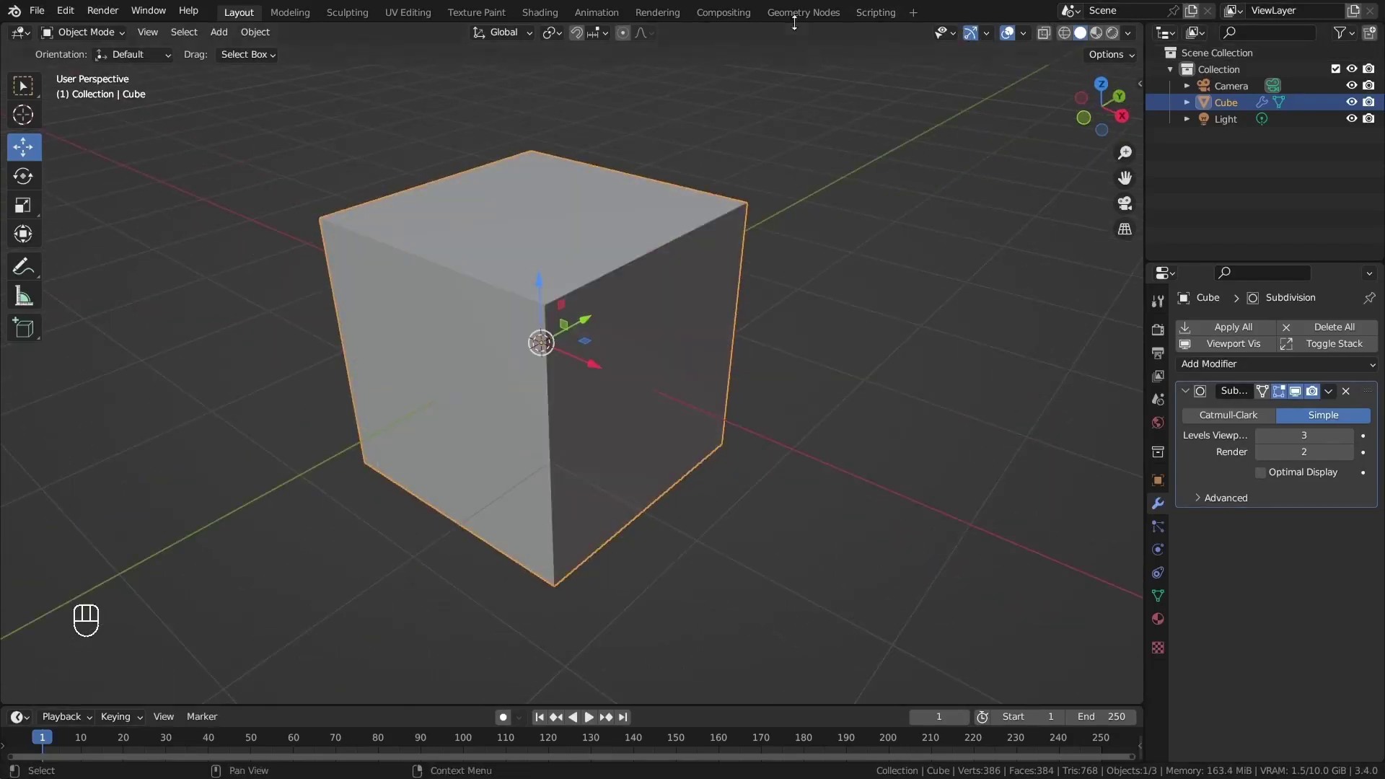
Try the X-Ray option in the viewport shading settings, turn it off again and enable Shadow
left_click(1132, 36)
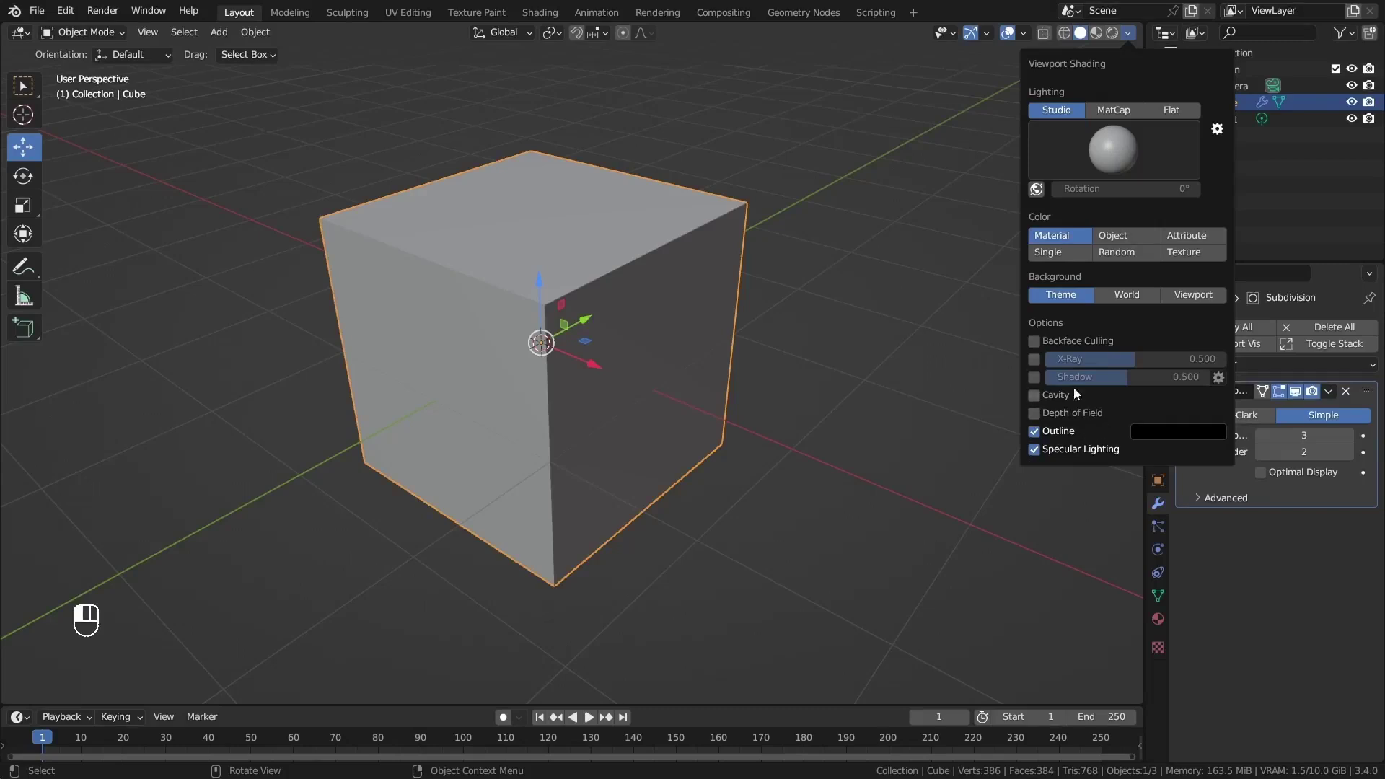
left_click(1035, 359)
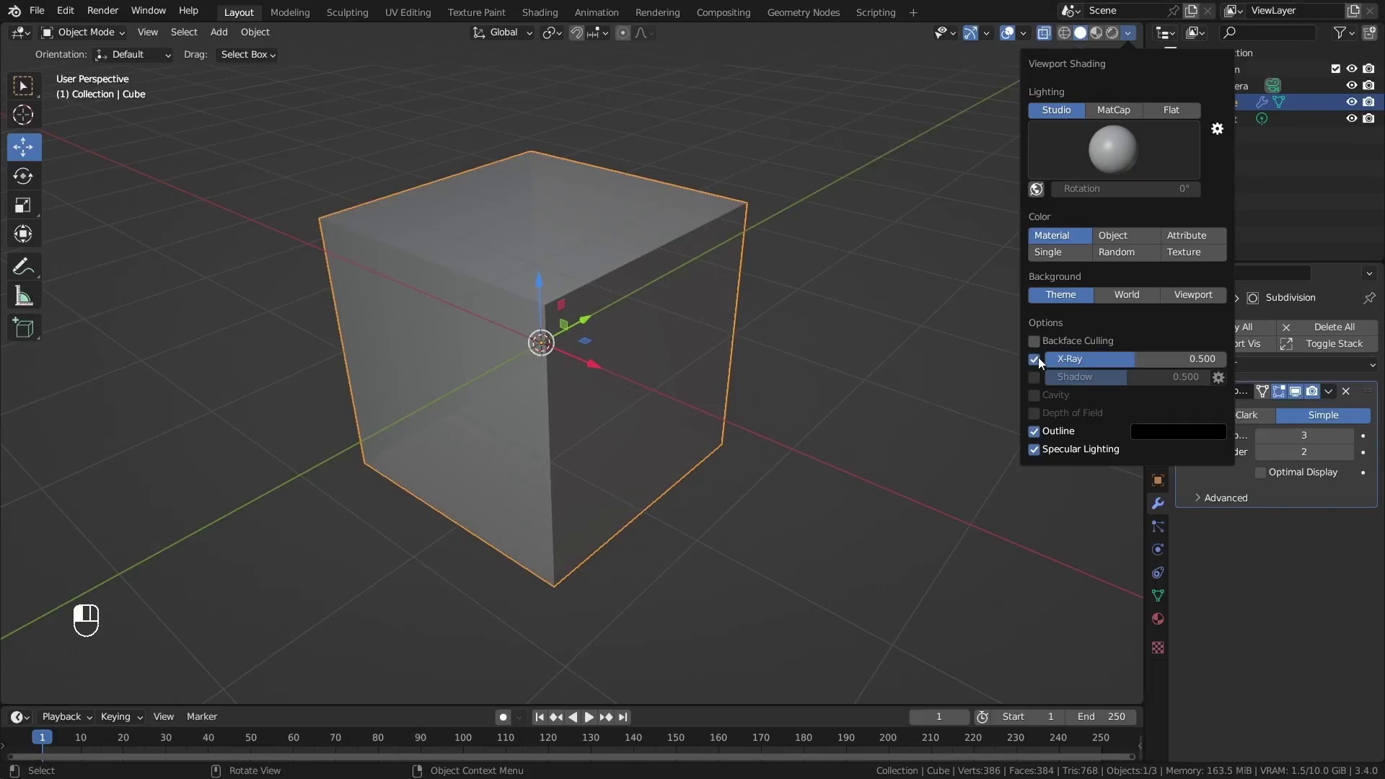
left_click(1037, 358)
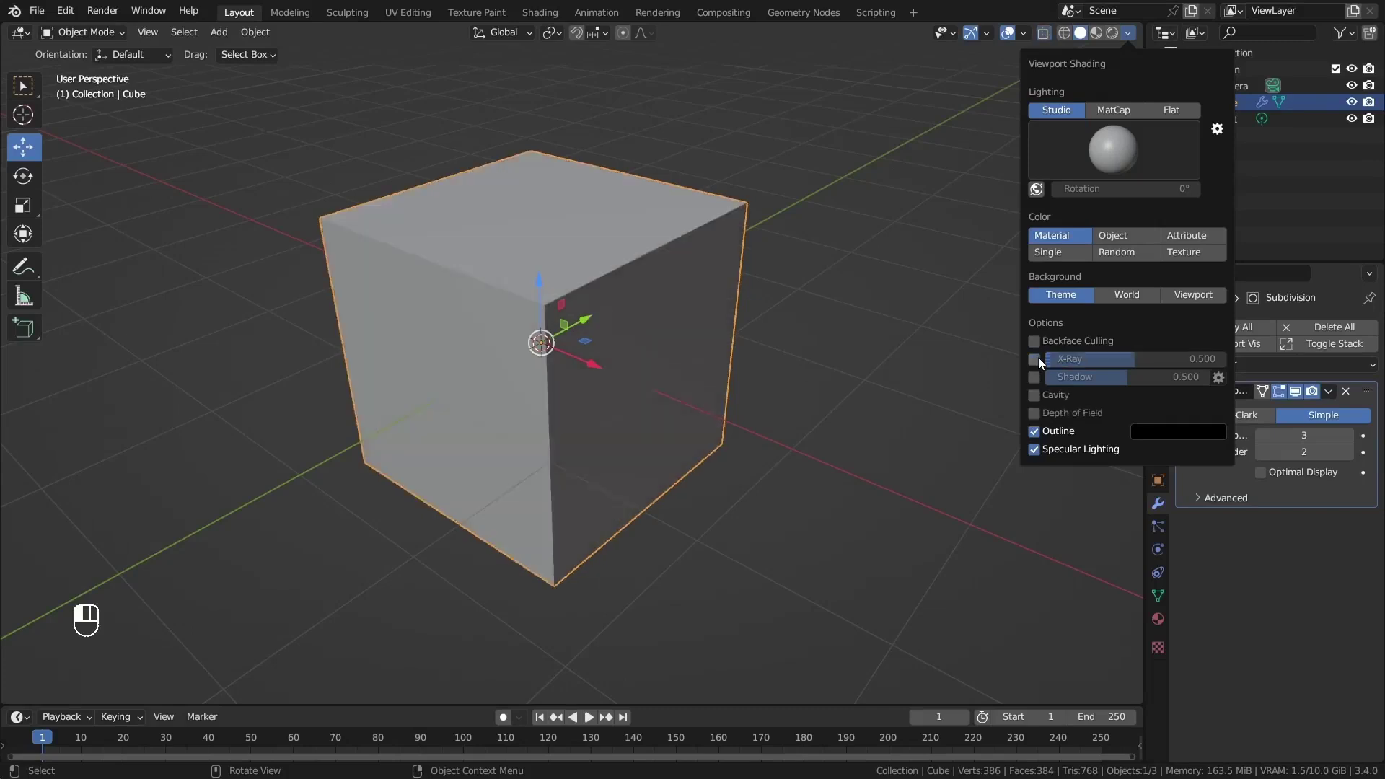
left_click(1034, 377)
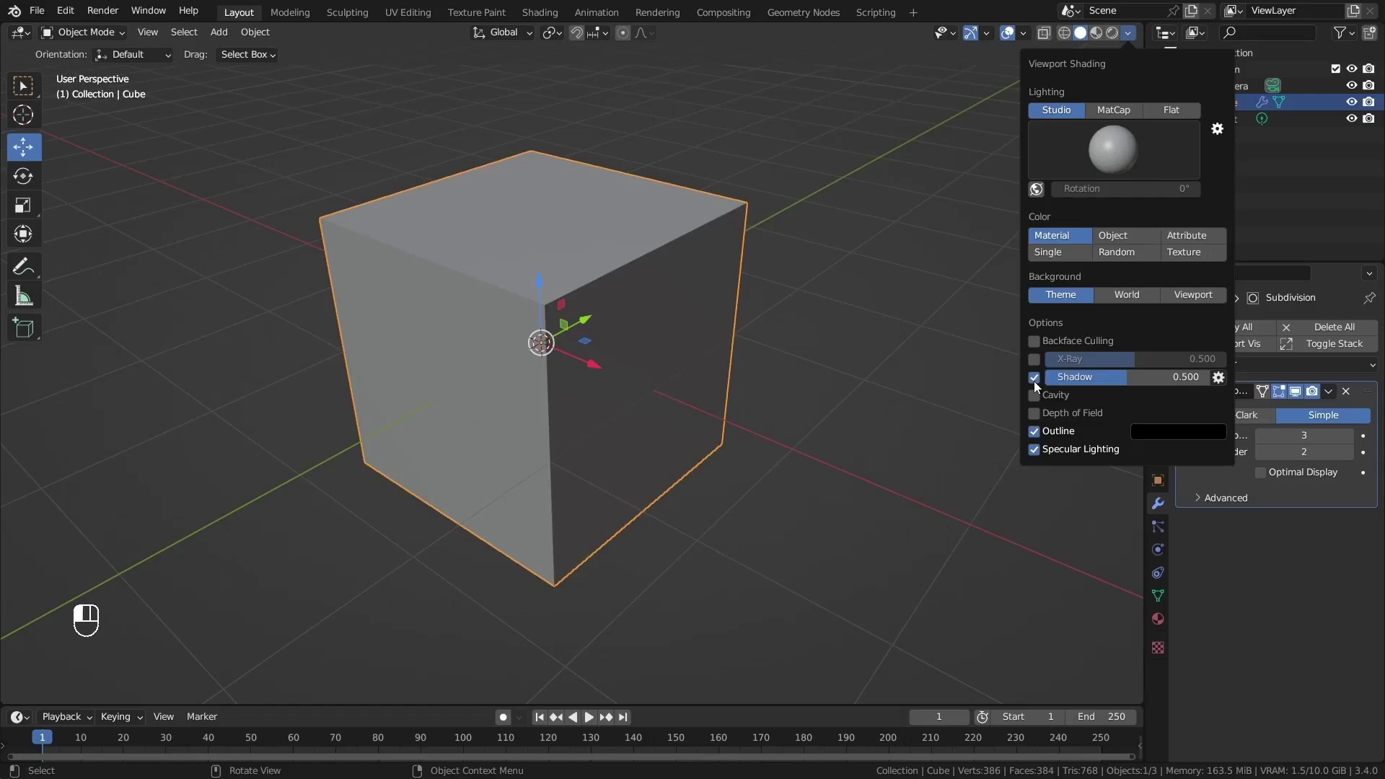
Add a plane at the cube's centre and scale it up to form a ground surface wider than the cube
key("shift+a")
left_click(749, 223)
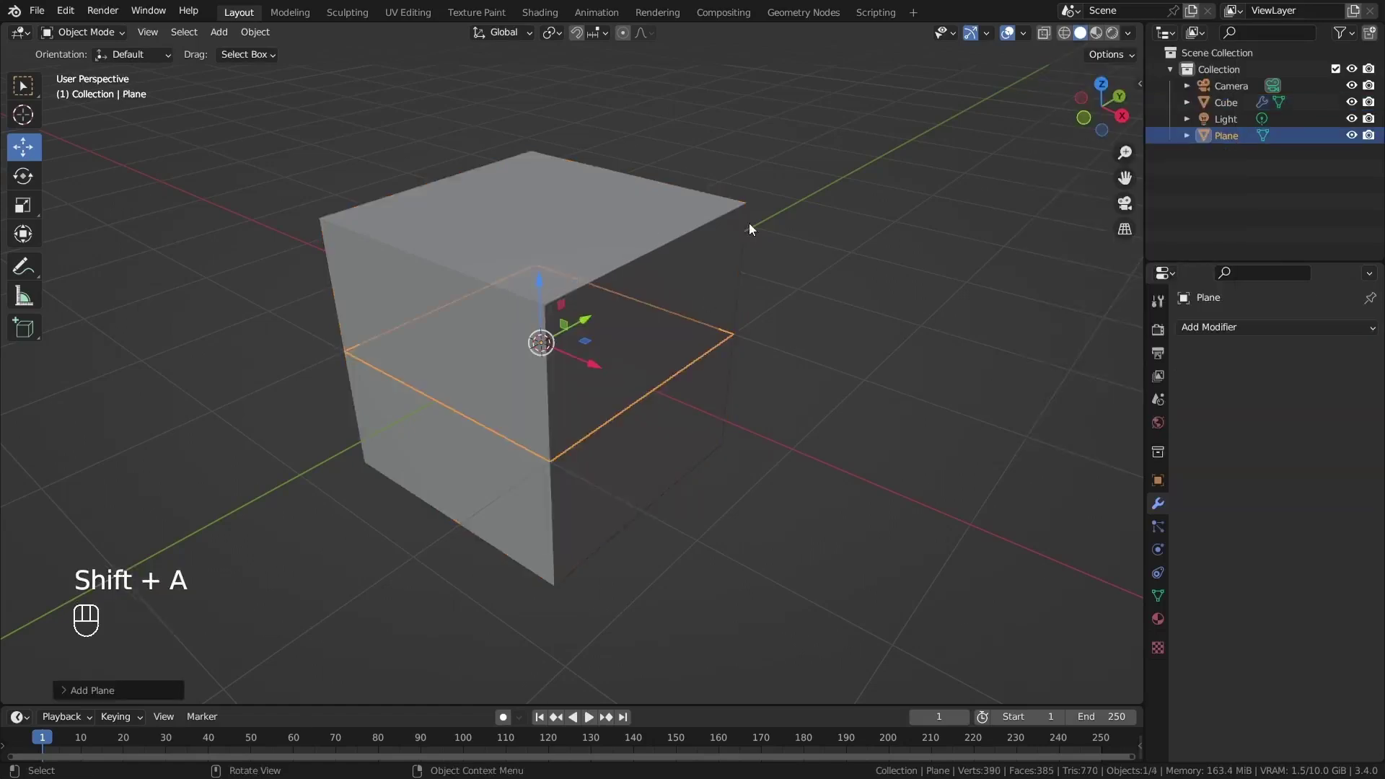
scroll(580, 209, "down", 3)
key("s")
right_click(867, 332)
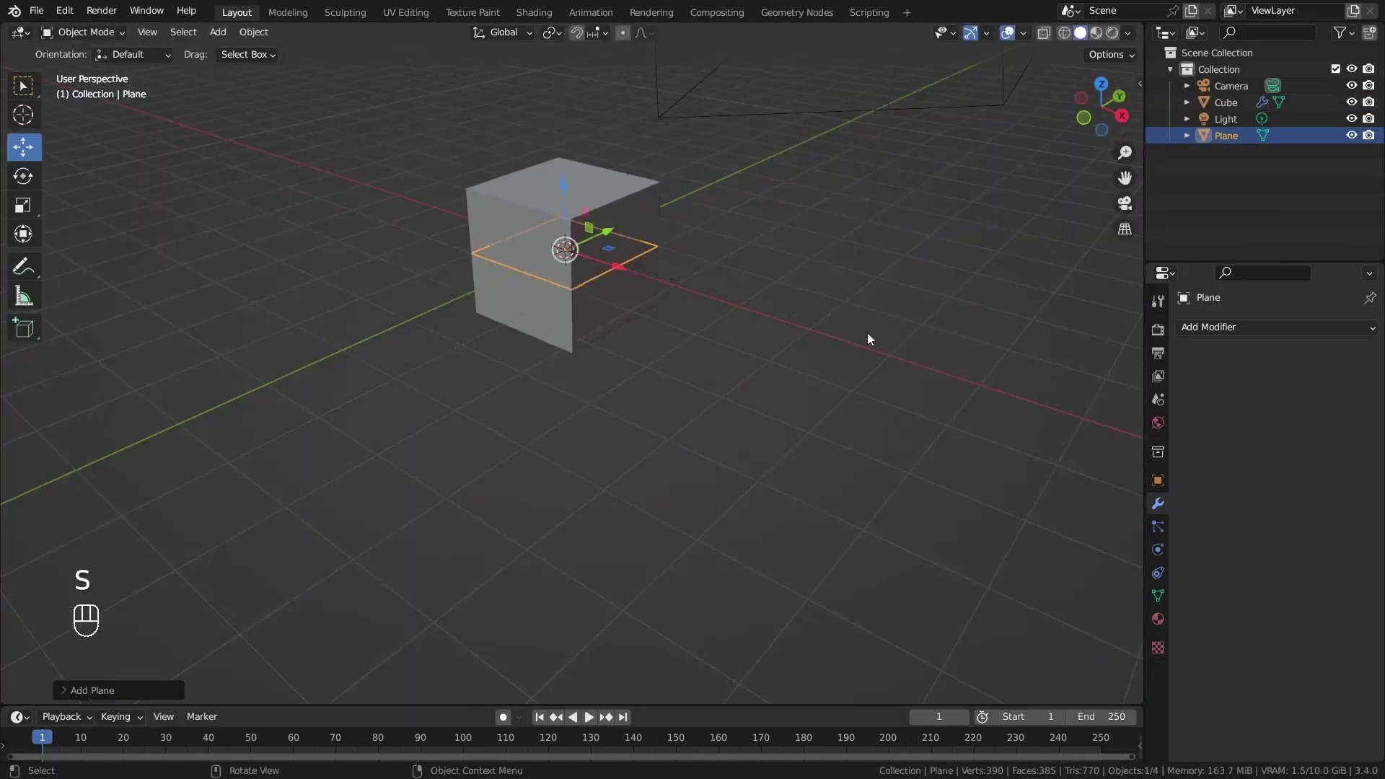
key("s")
left_click(744, 422)
Move the cube up so that it rests on top of the plane
left_click(600, 274)
key("g")
left_click(623, 218)
middle_click_drag(623, 217, 722, 351)
key("n")
key("n")
Examine the viewport Shadow strength and its light direction, shift and focus settings
left_click(1128, 33)
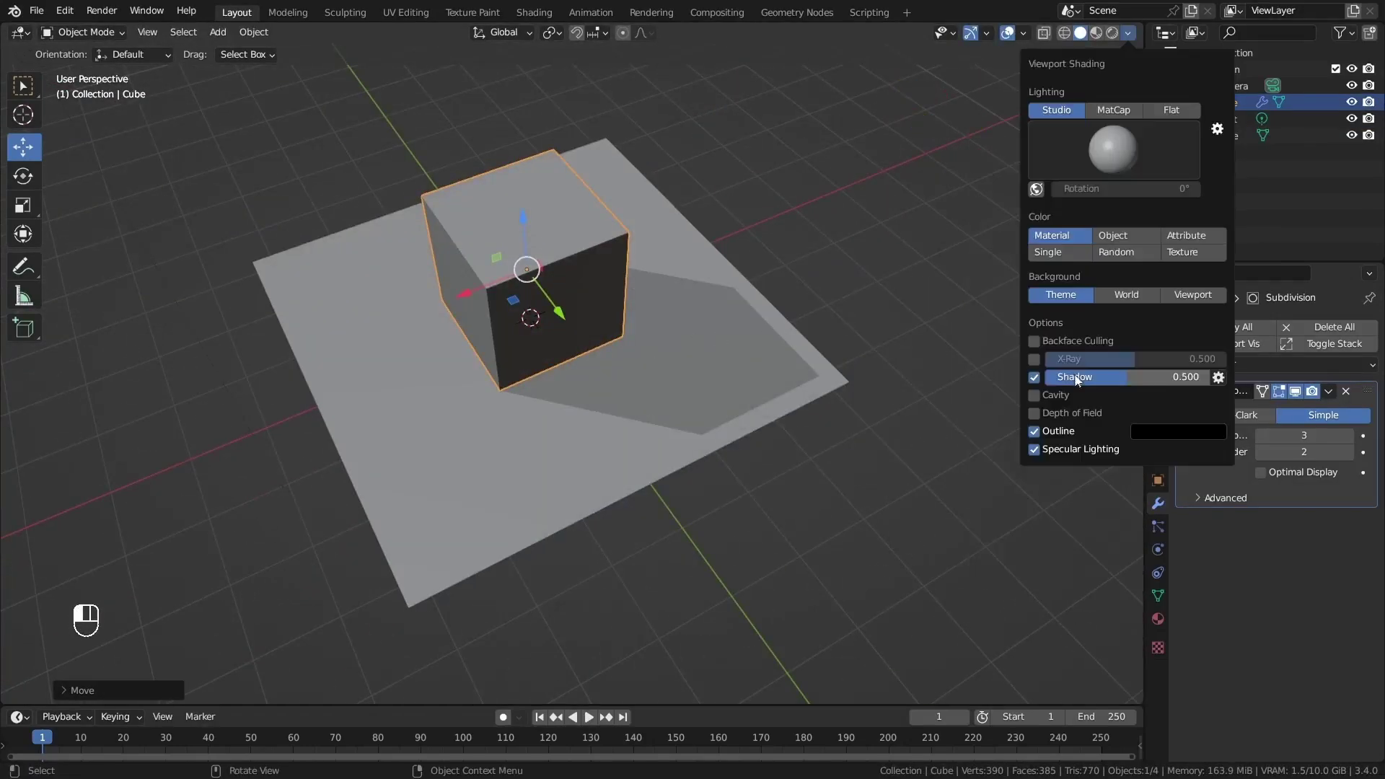
mouse_move(1083, 377)
left_mouse_down()
mouse_move(1210, 377)
mouse_move(1046, 376)
mouse_move(1210, 377)
mouse_move(1127, 377)
left_mouse_up()
left_click(1218, 376)
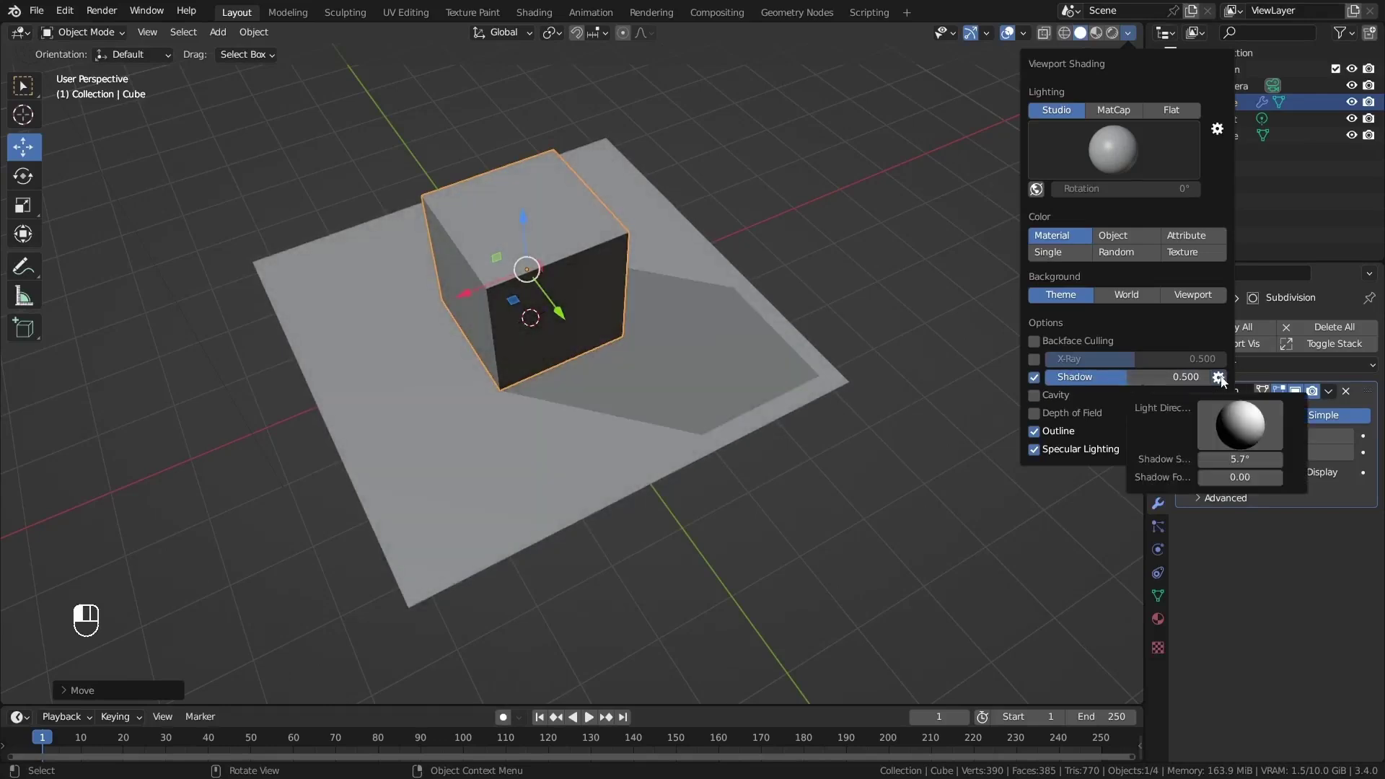
left_click(1128, 33)
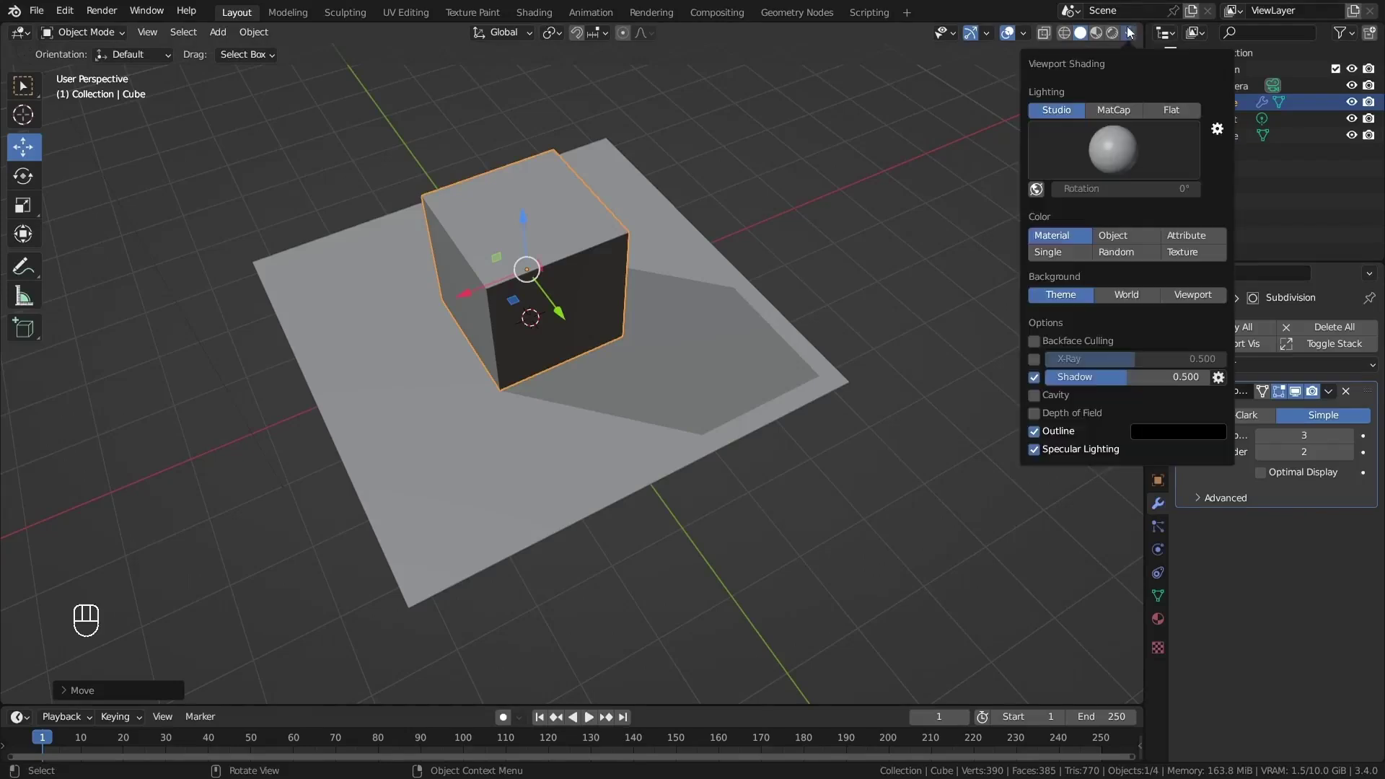
left_click(1218, 377)
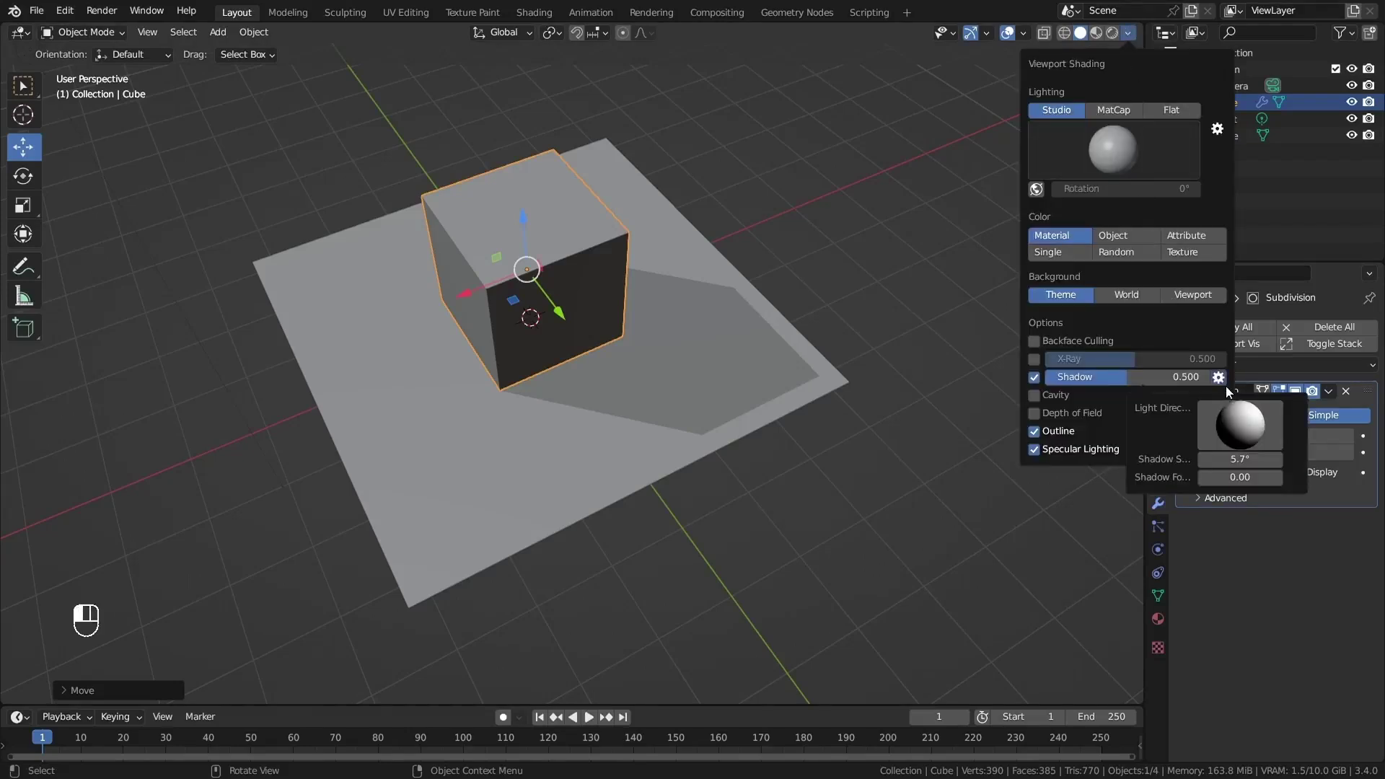
Replace viewport Shadow with Cavity of type Screen, adjust its Ridge strength and check the cube's edges
scroll(473, 300, "up", 6)
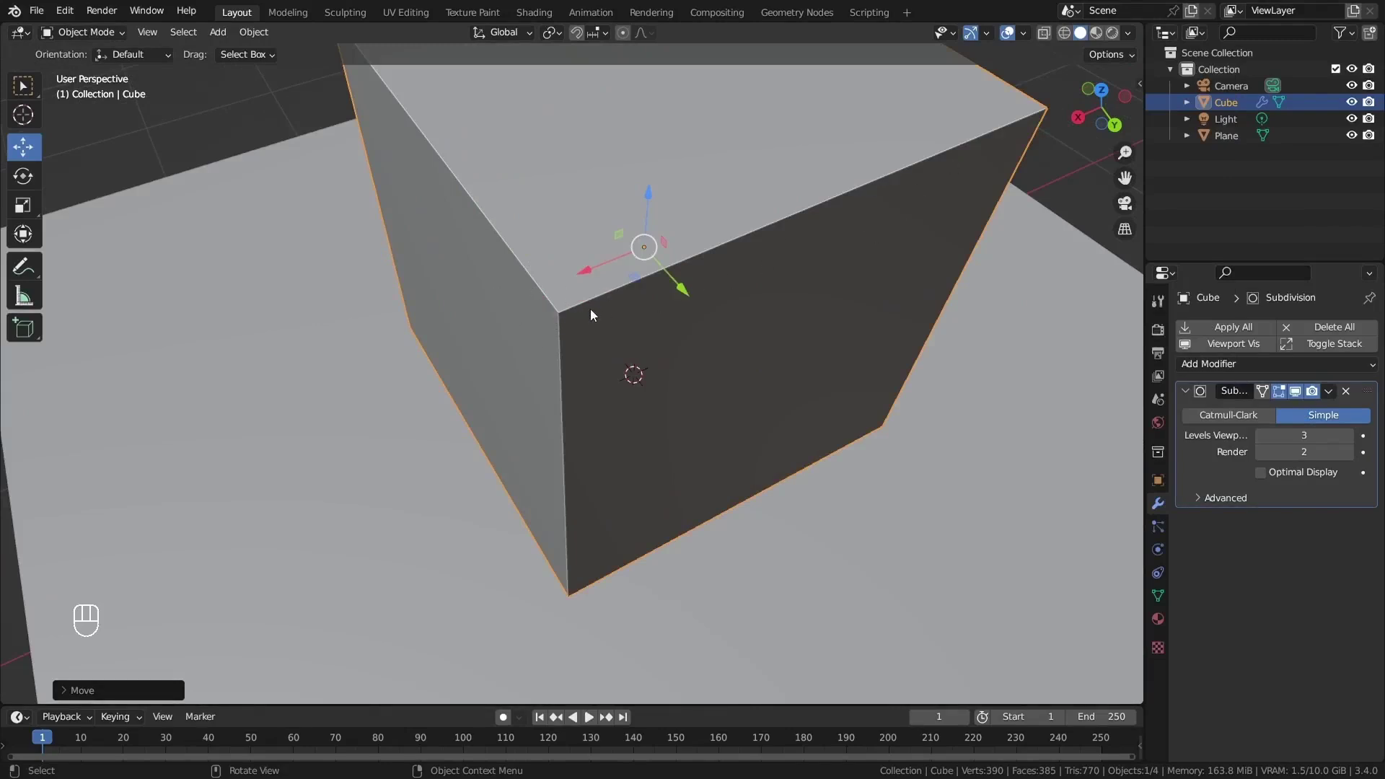
left_click(1129, 32)
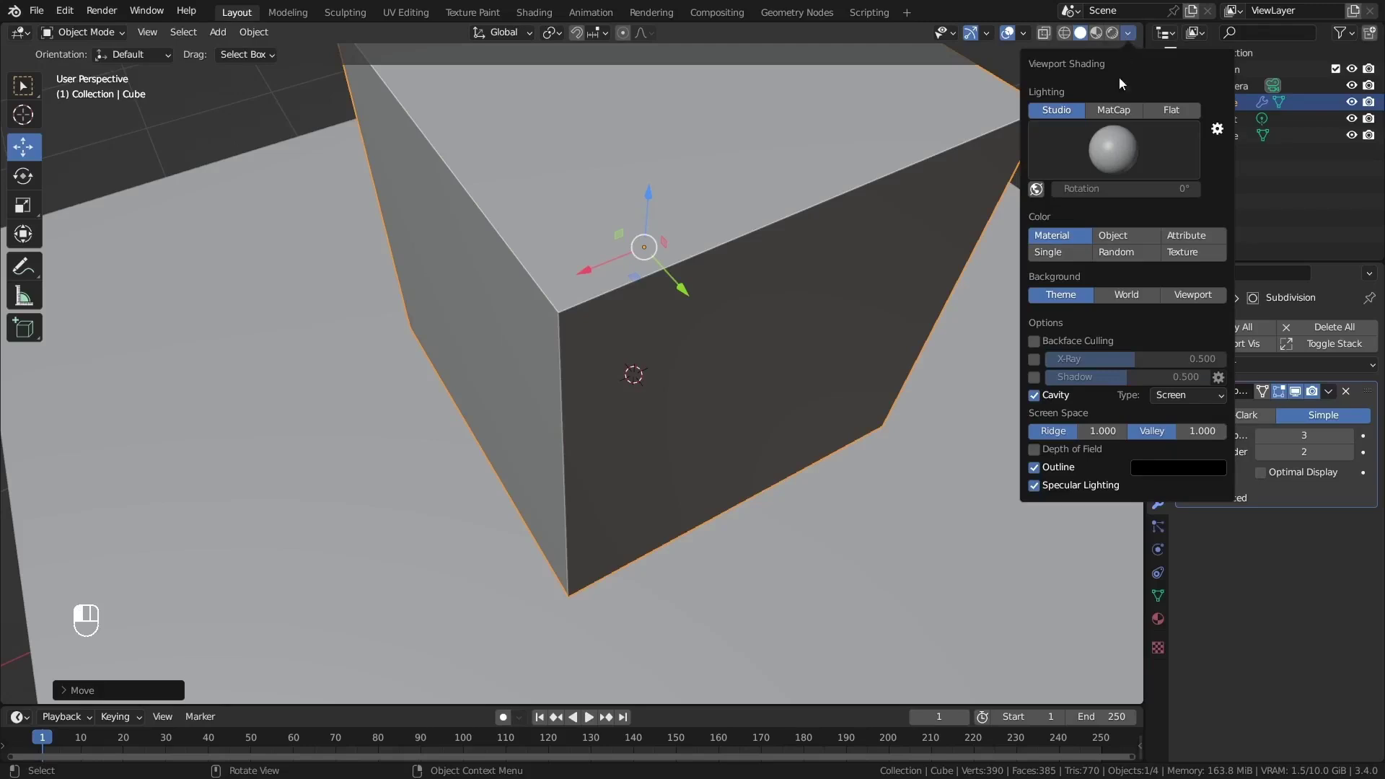
mouse_move(1102, 433)
left_mouse_down()
mouse_move(1058, 433)
mouse_move(1128, 433)
left_mouse_up()
scroll(666, 326, "down", 8)
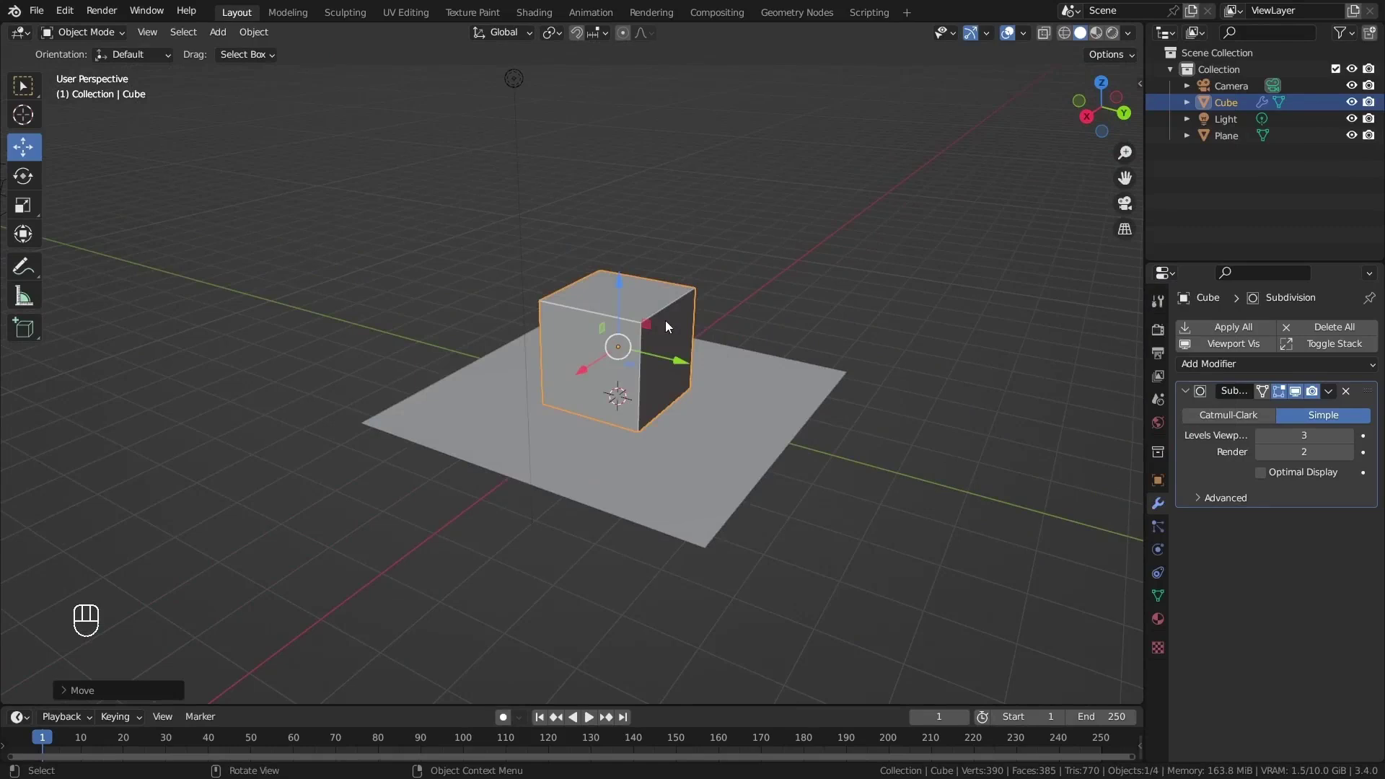
Show the Auto Smooth option among the Normals settings of the cube's mesh data
left_click(1154, 600)
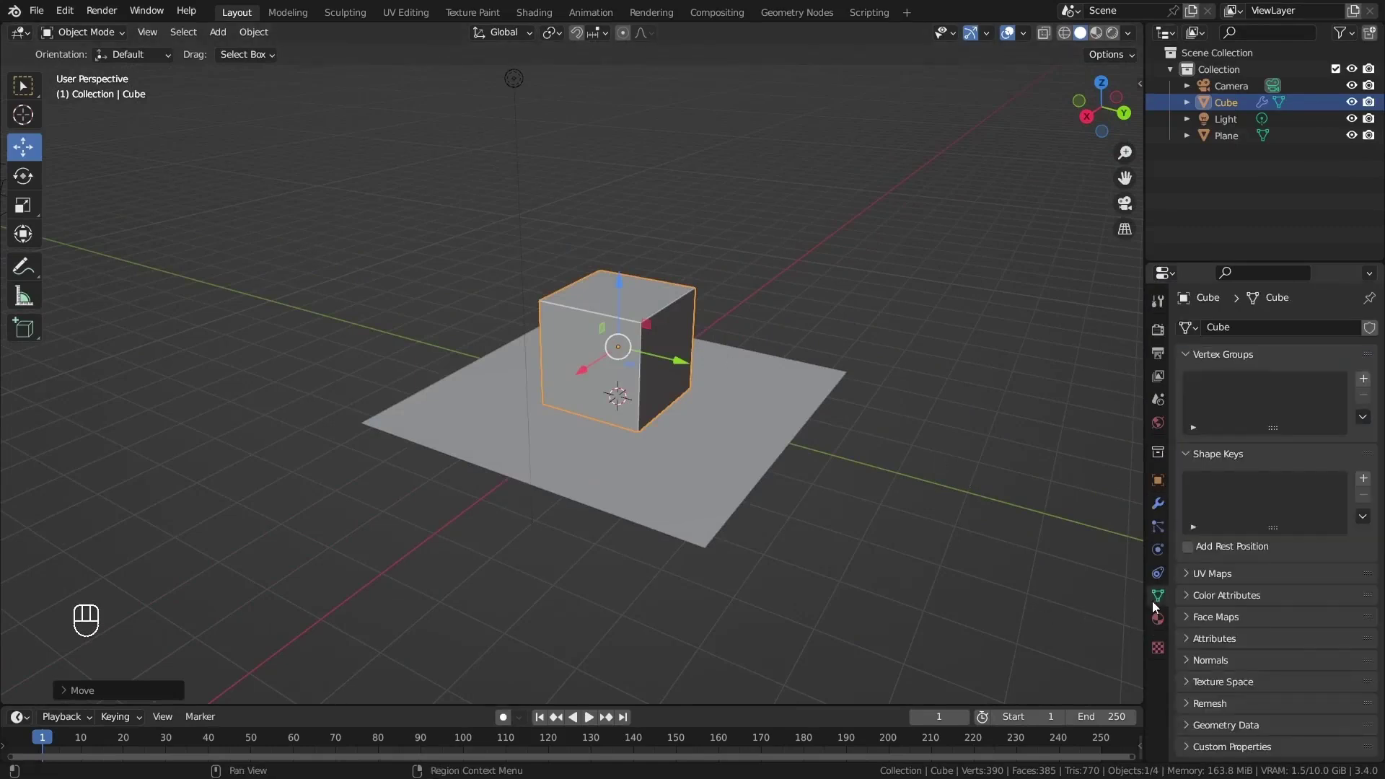
left_click(1217, 662)
scroll(1263, 595, "down", 1)
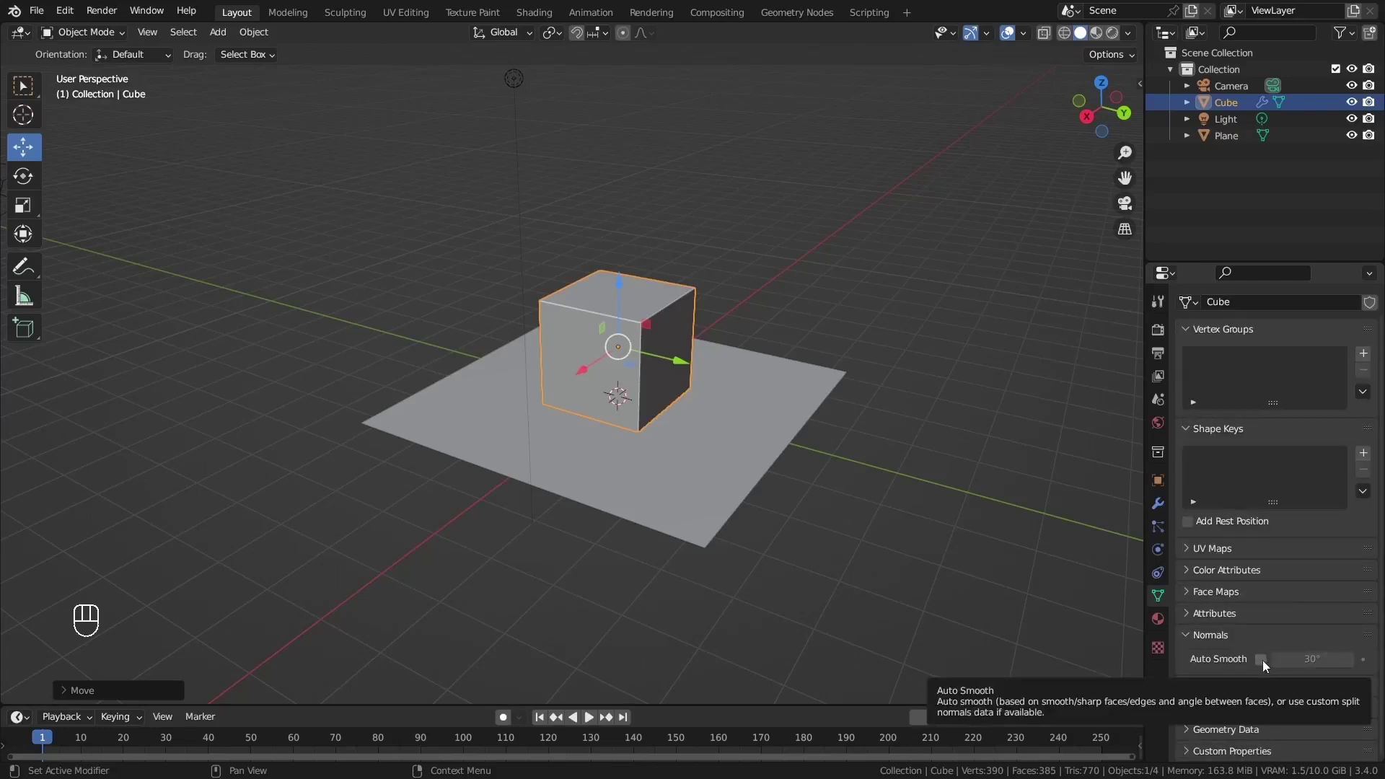
Show the cube's shading options and add the Auto Smooth setting from the mesh Normals to Quick Favorites
scroll(635, 358, "up", 2)
right_click(605, 279)
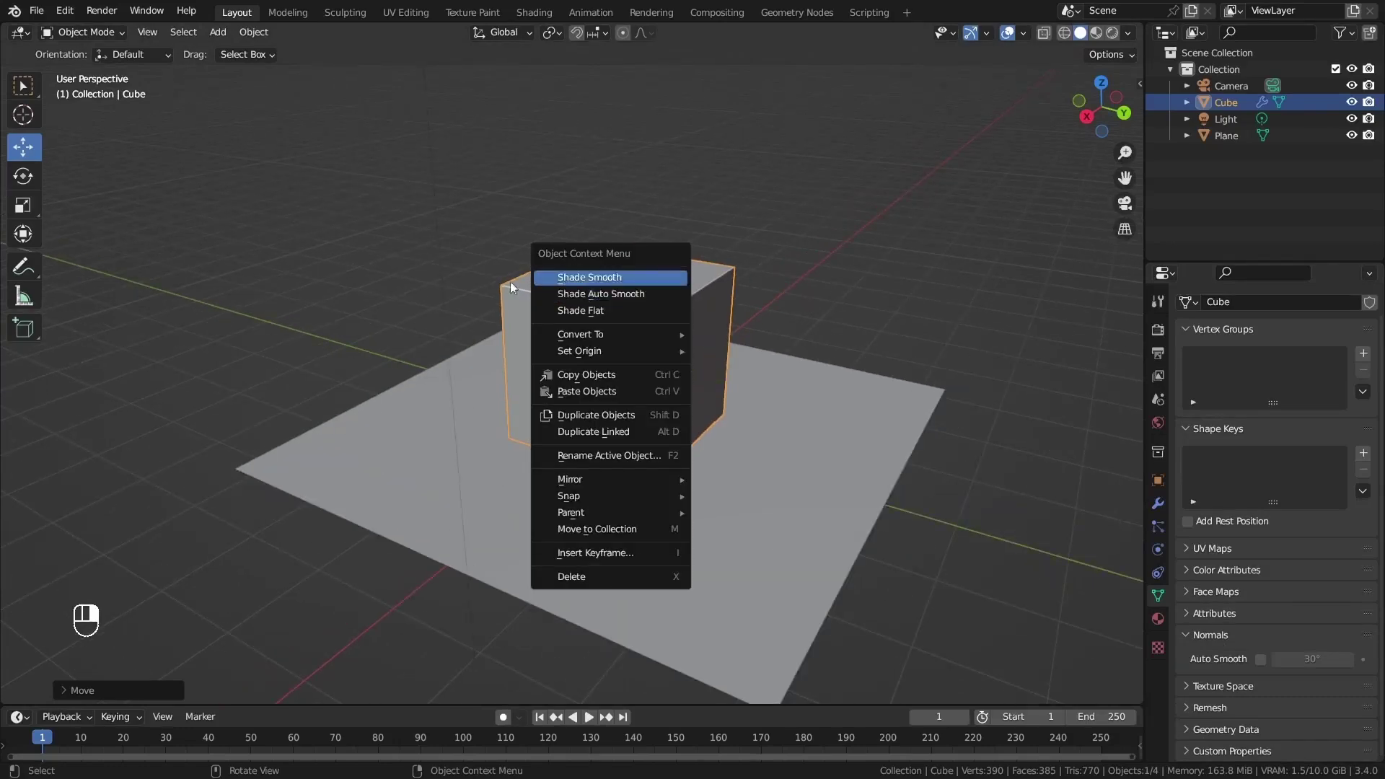
left_click(599, 277)
right_click(1261, 661)
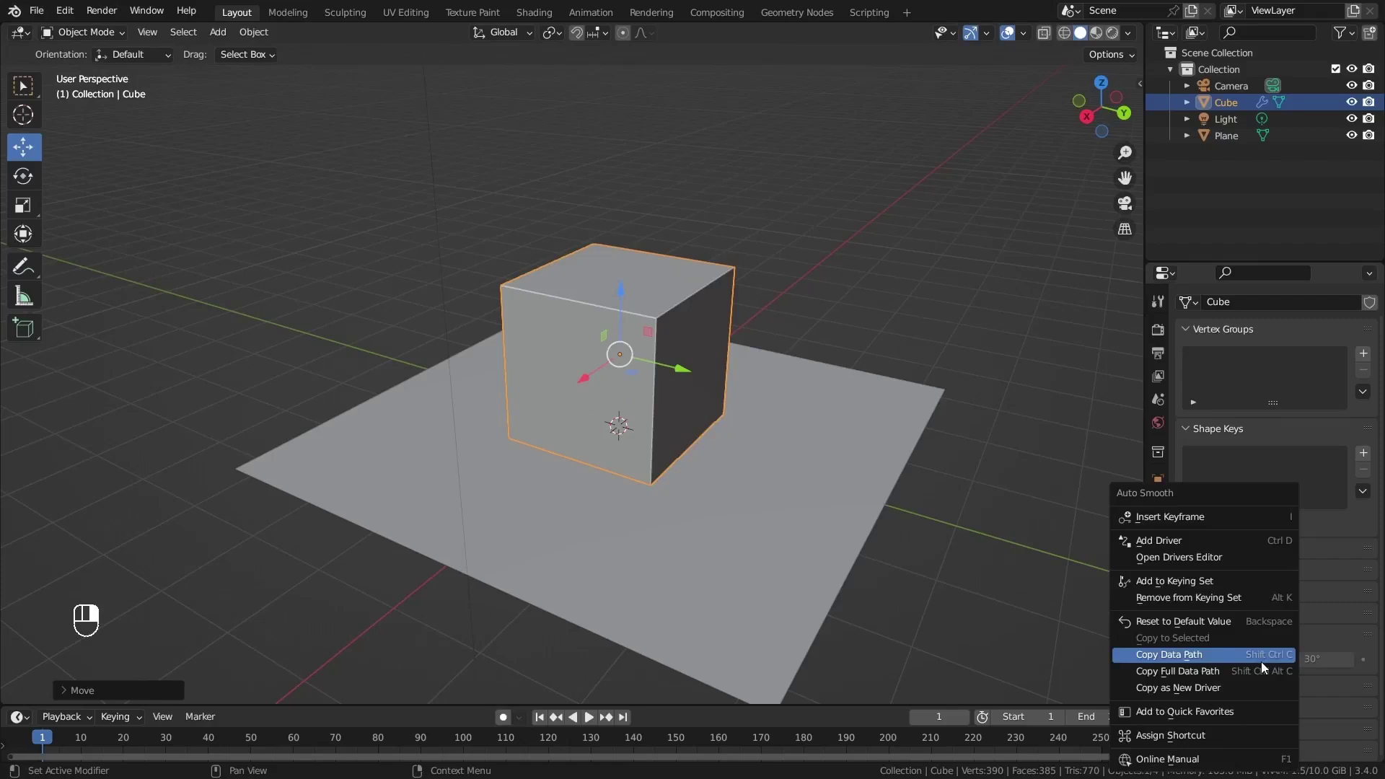
left_click(1189, 713)
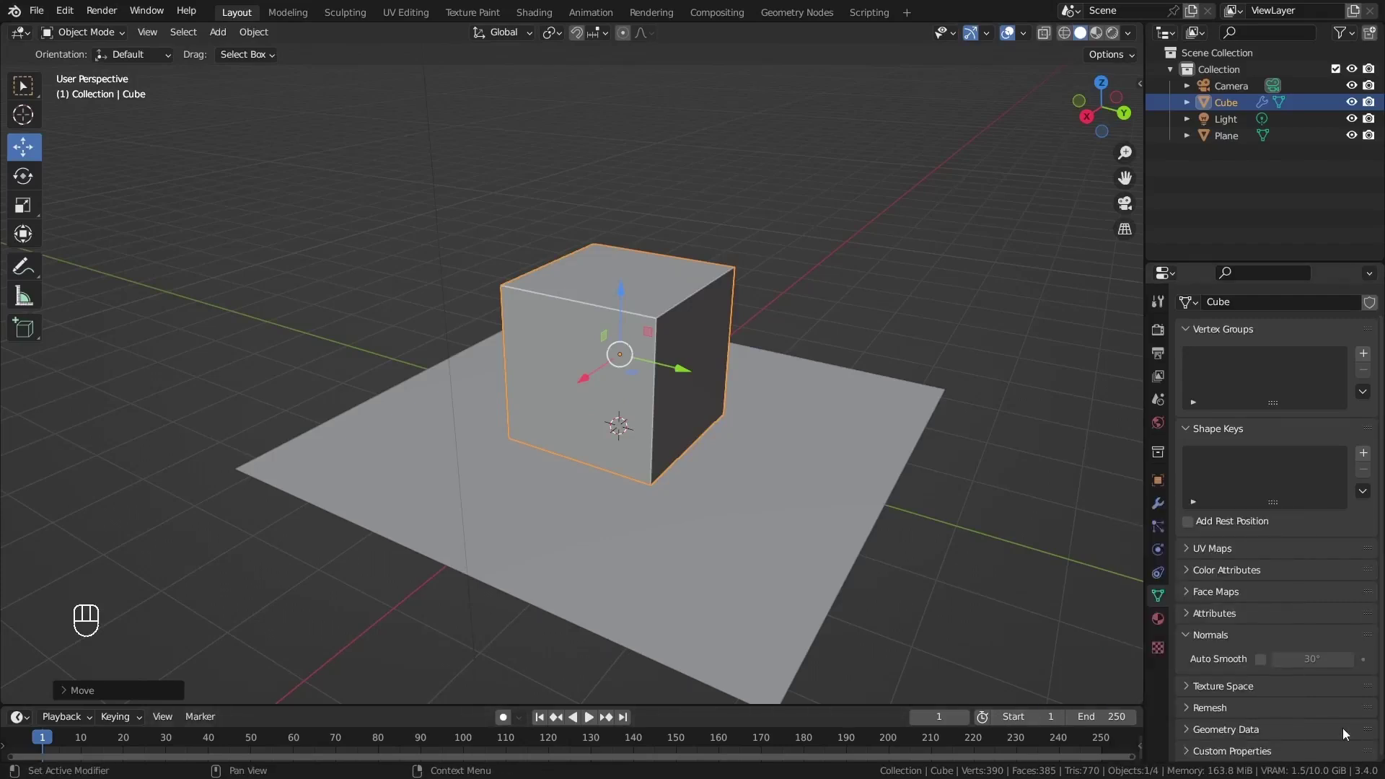
Add the Transparent option from the Film render settings to Quick Favorites and show its shortcut assignment option
left_click(1158, 330)
scroll(1283, 532, "down", 1)
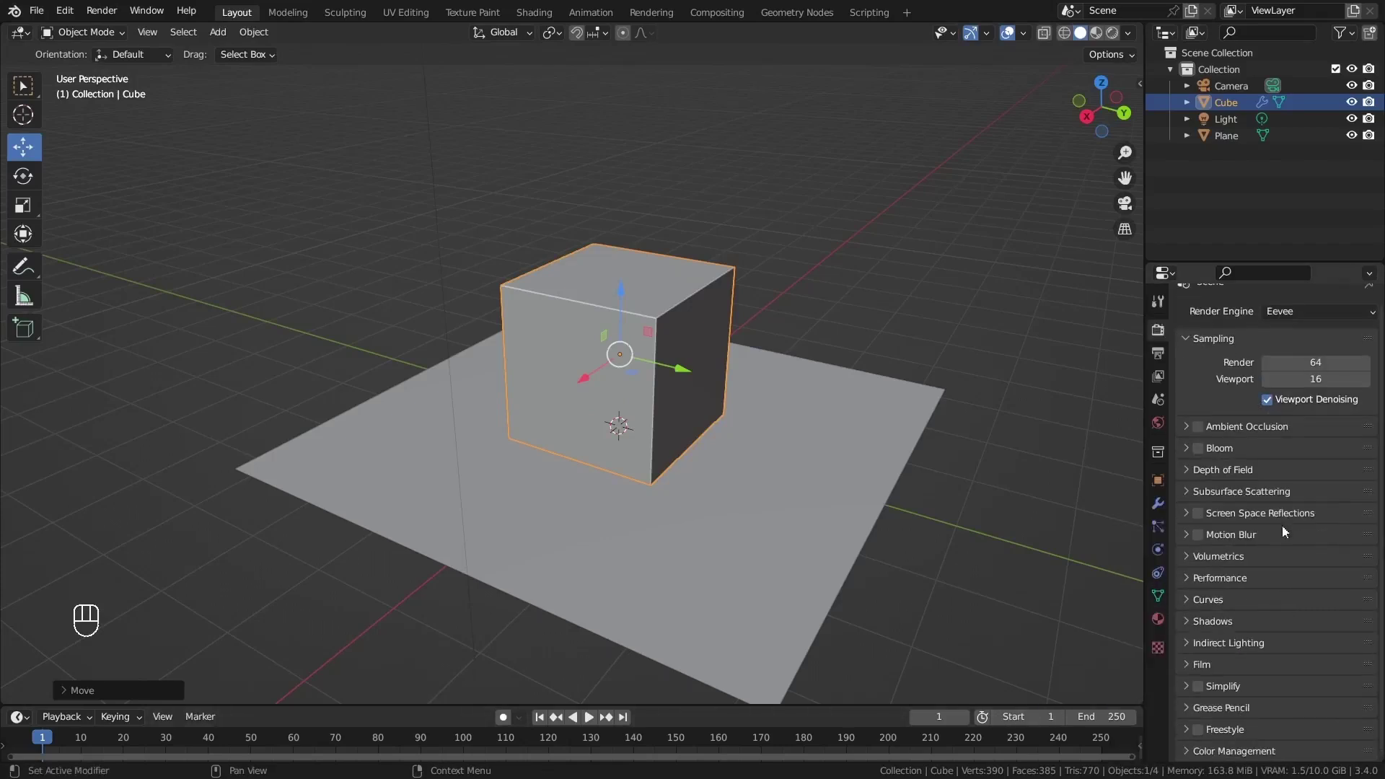
left_click(1197, 665)
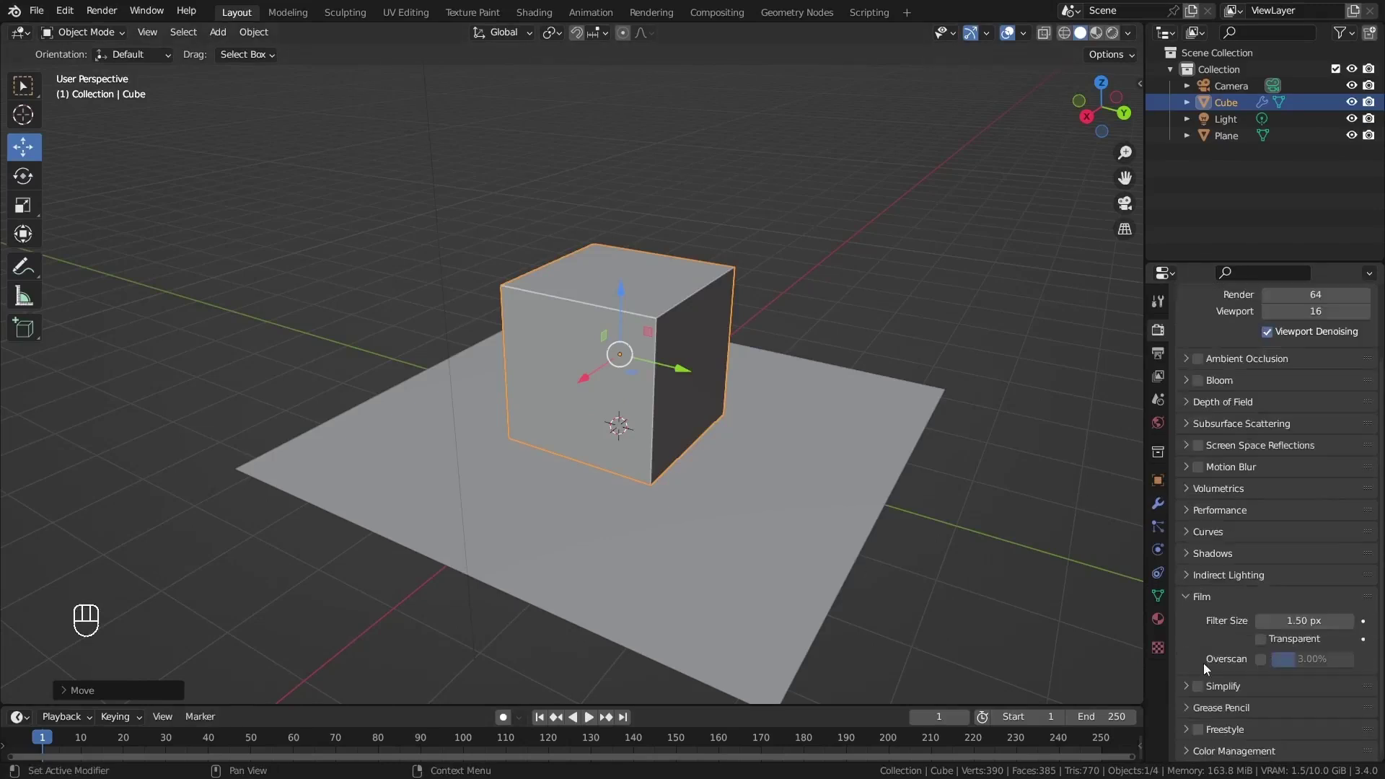
right_click(1268, 644)
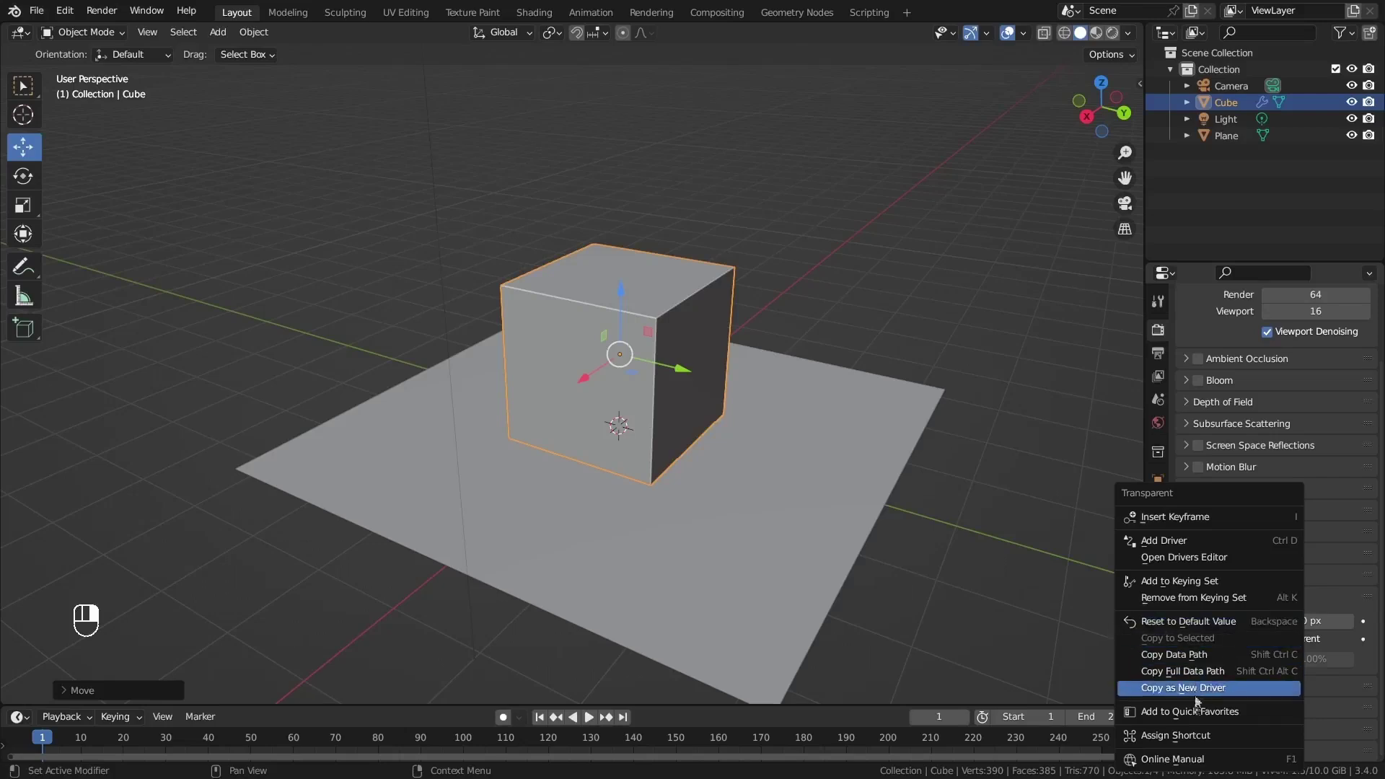
left_click(1195, 712)
right_click(1264, 660)
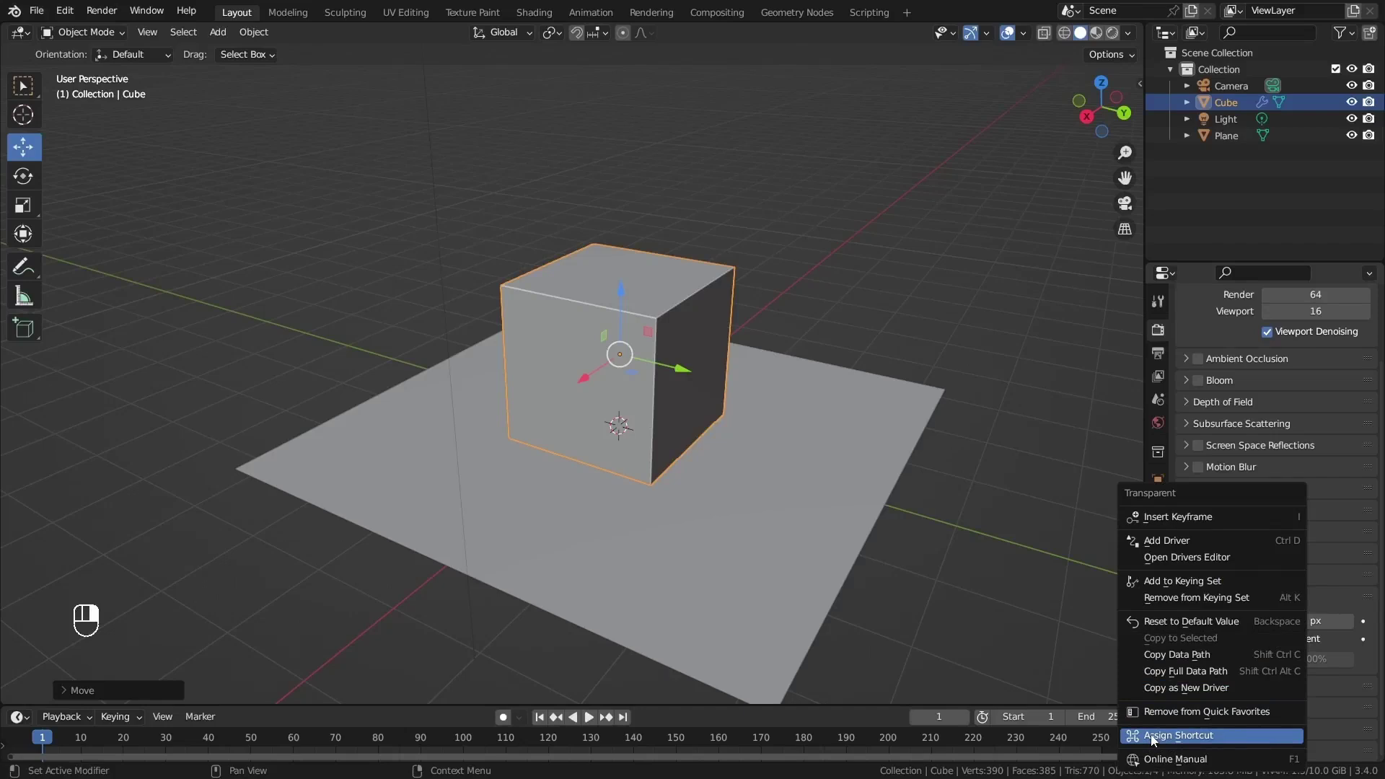
left_click(1185, 736)
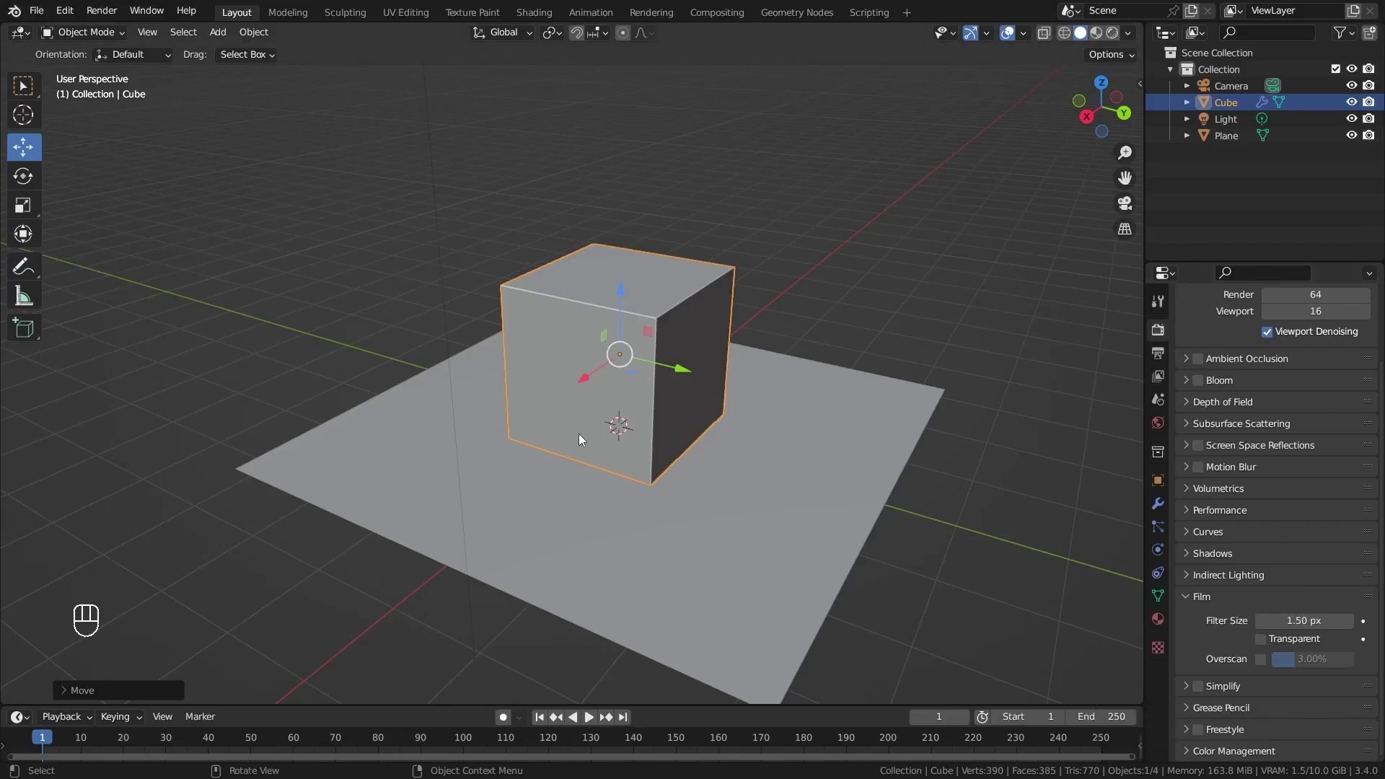
Enter Edit Mode on the cube and show how to add the UV operation Follow Active Quads to Quick Favorites
middle_click_drag(430, 433, 655, 391)
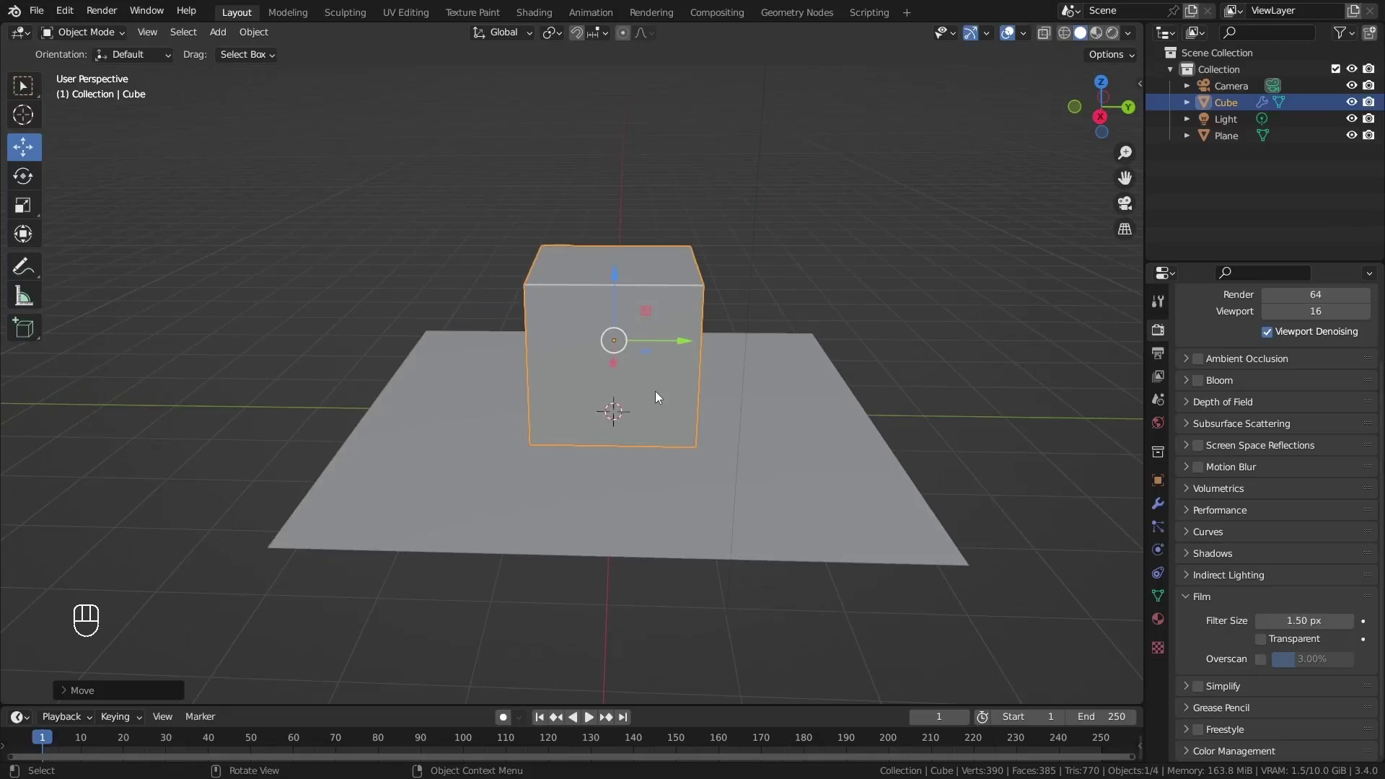
key("Tab")
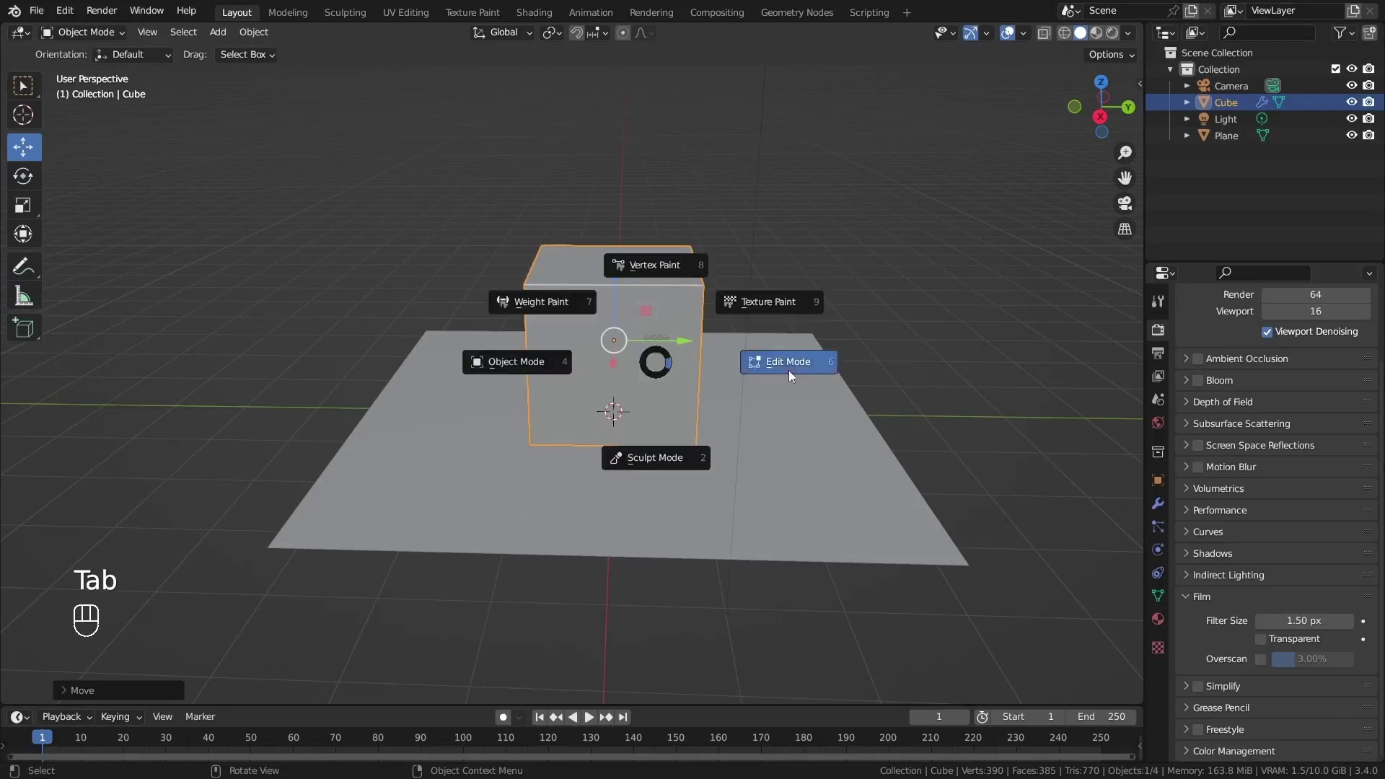
left_click(790, 370)
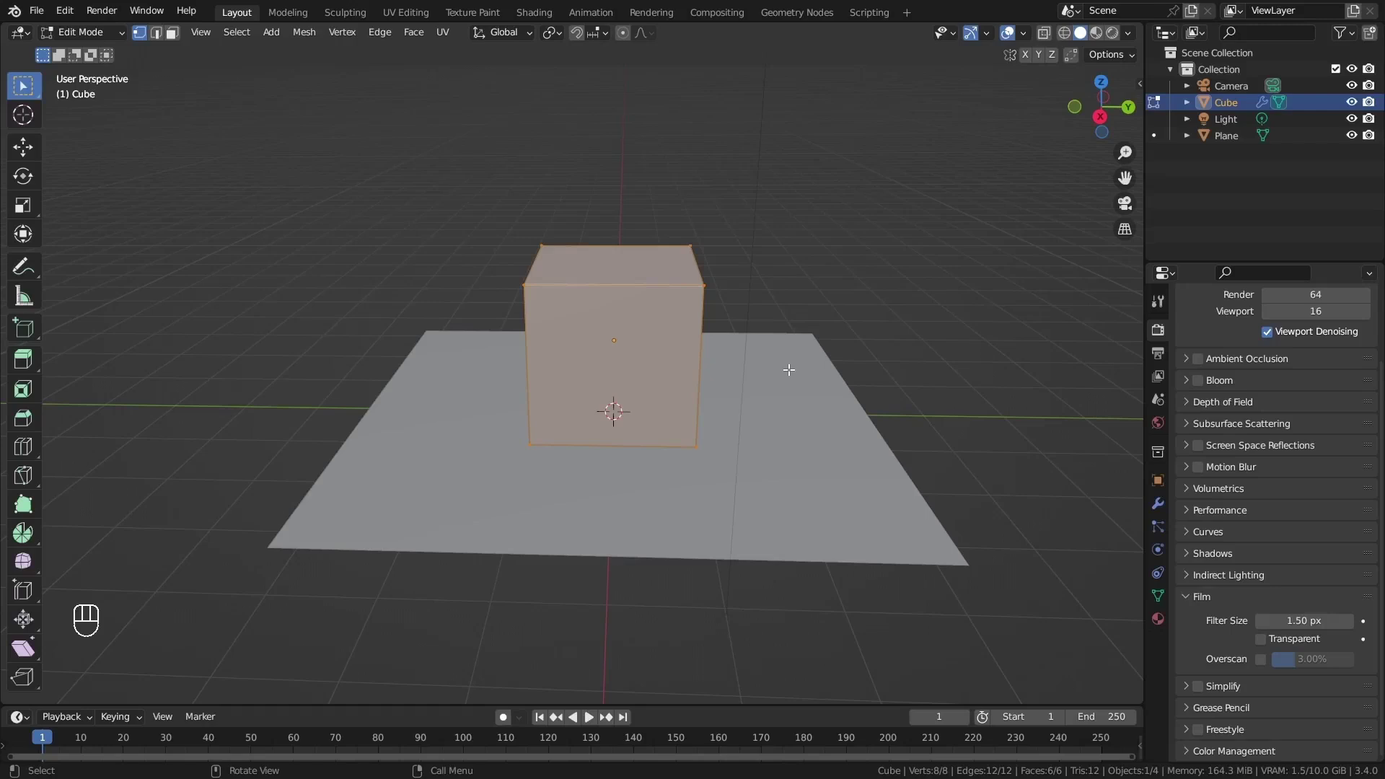
left_click(443, 33)
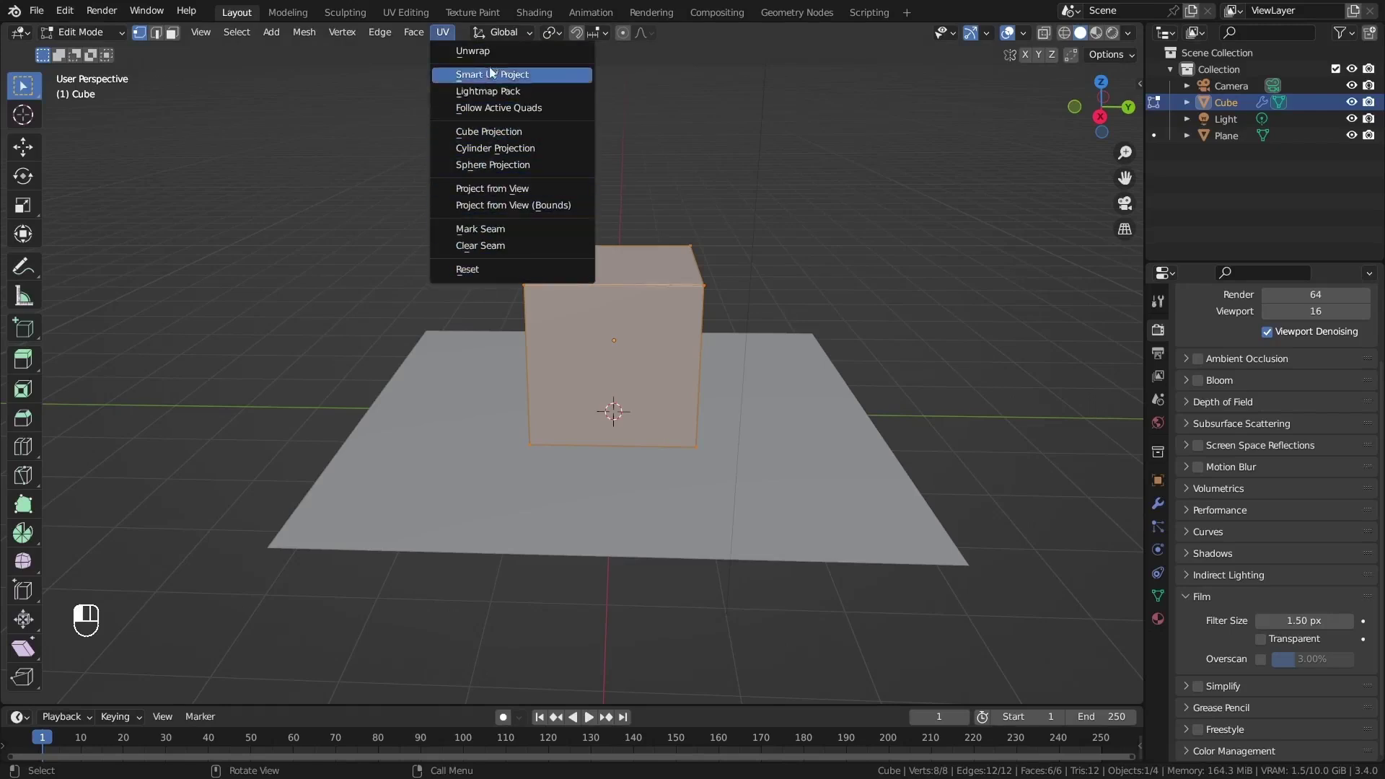
right_click(491, 112)
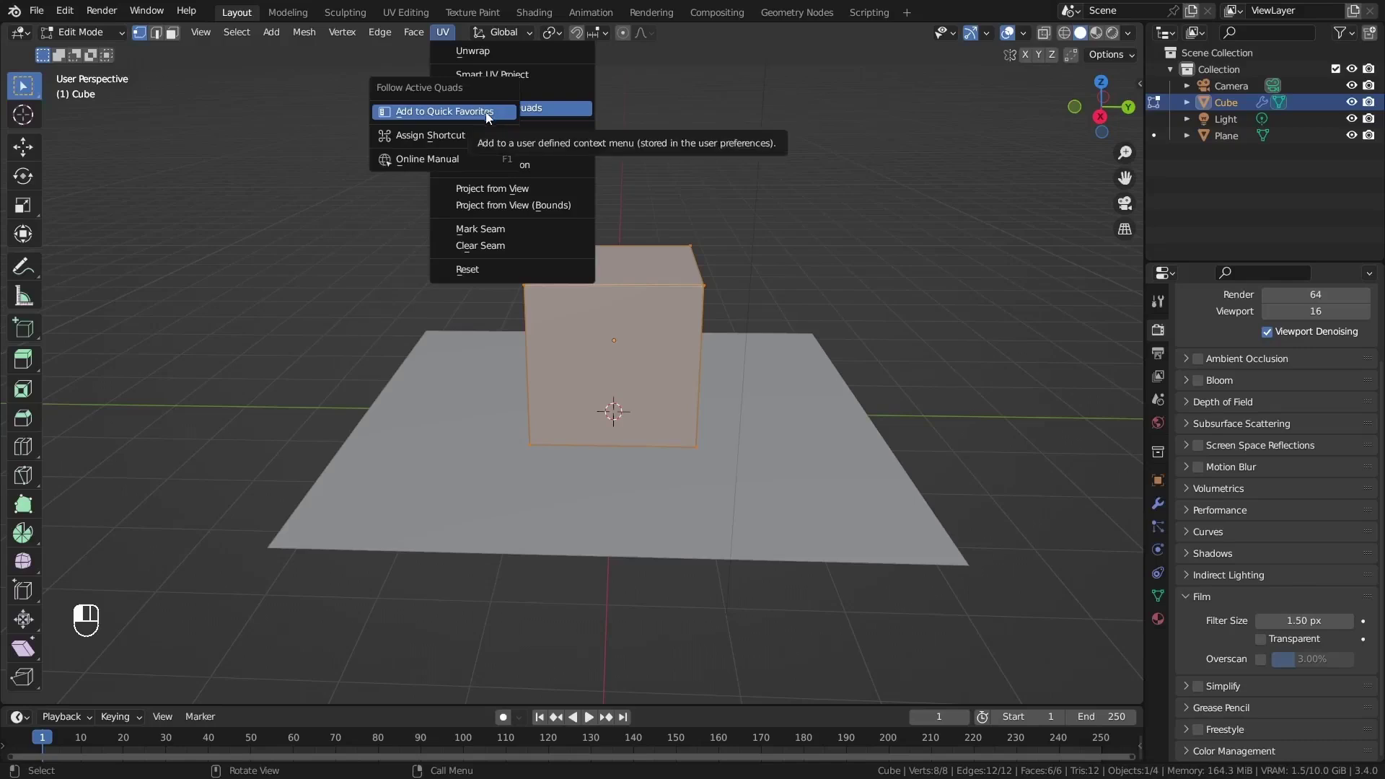
left_click(438, 116)
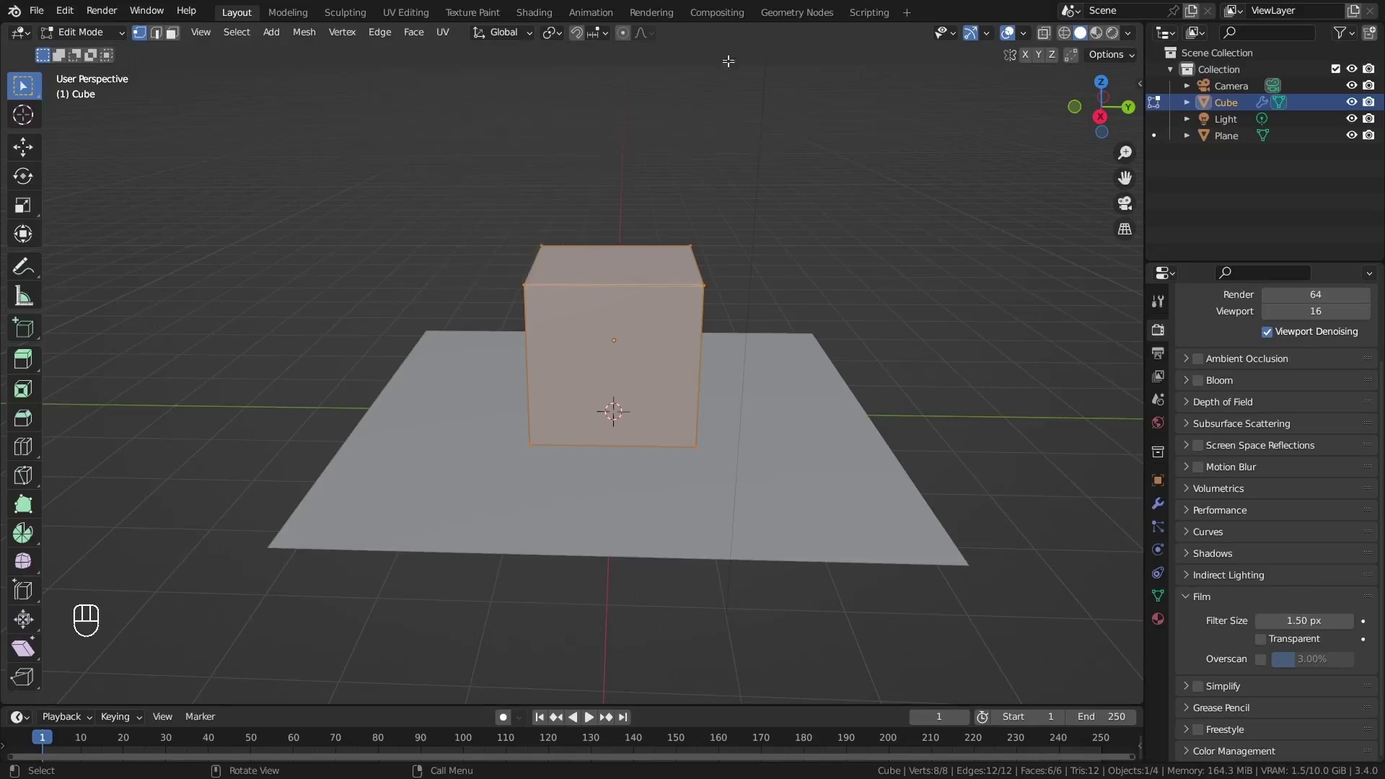
Show the Quick Favorites option for the LoopTools entry among the vertex operations
right_click(638, 160)
mouse_move(638, 159)
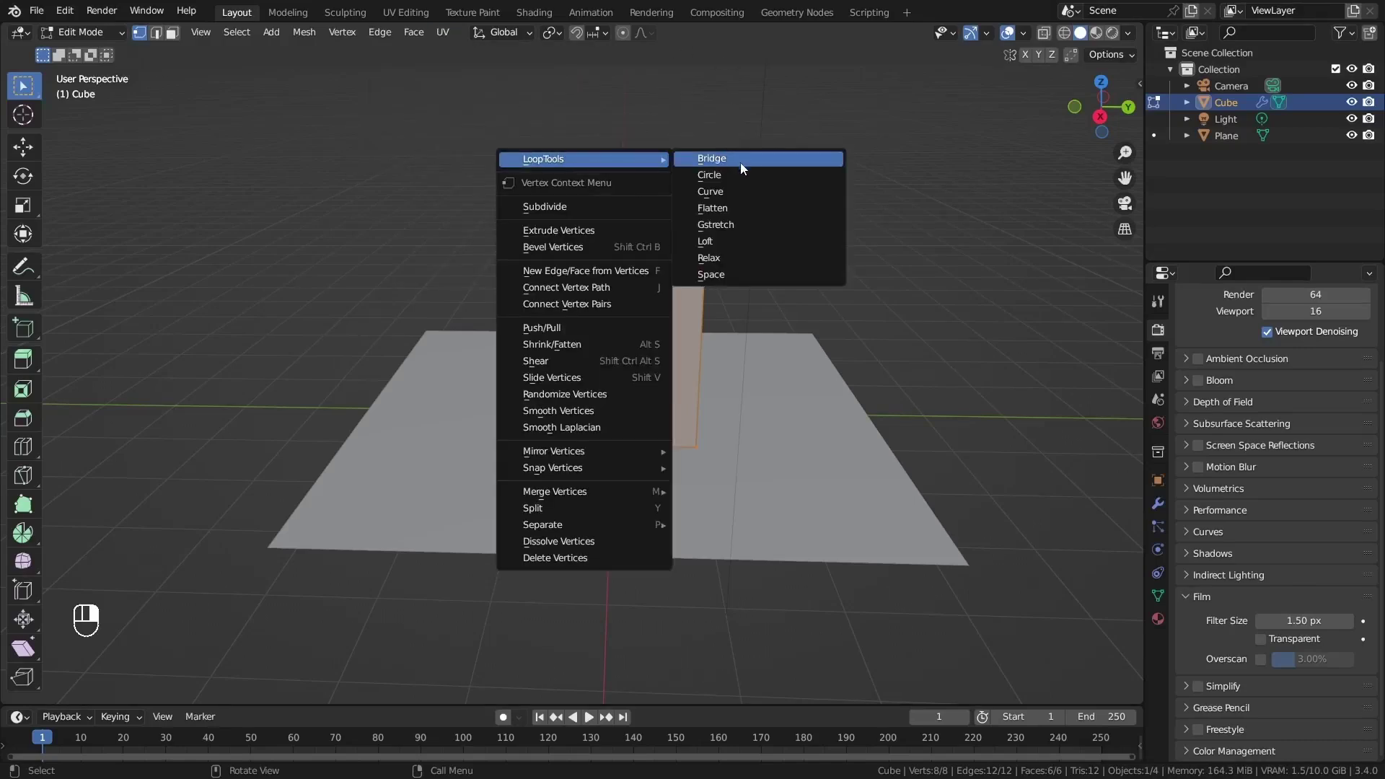
right_click(598, 159)
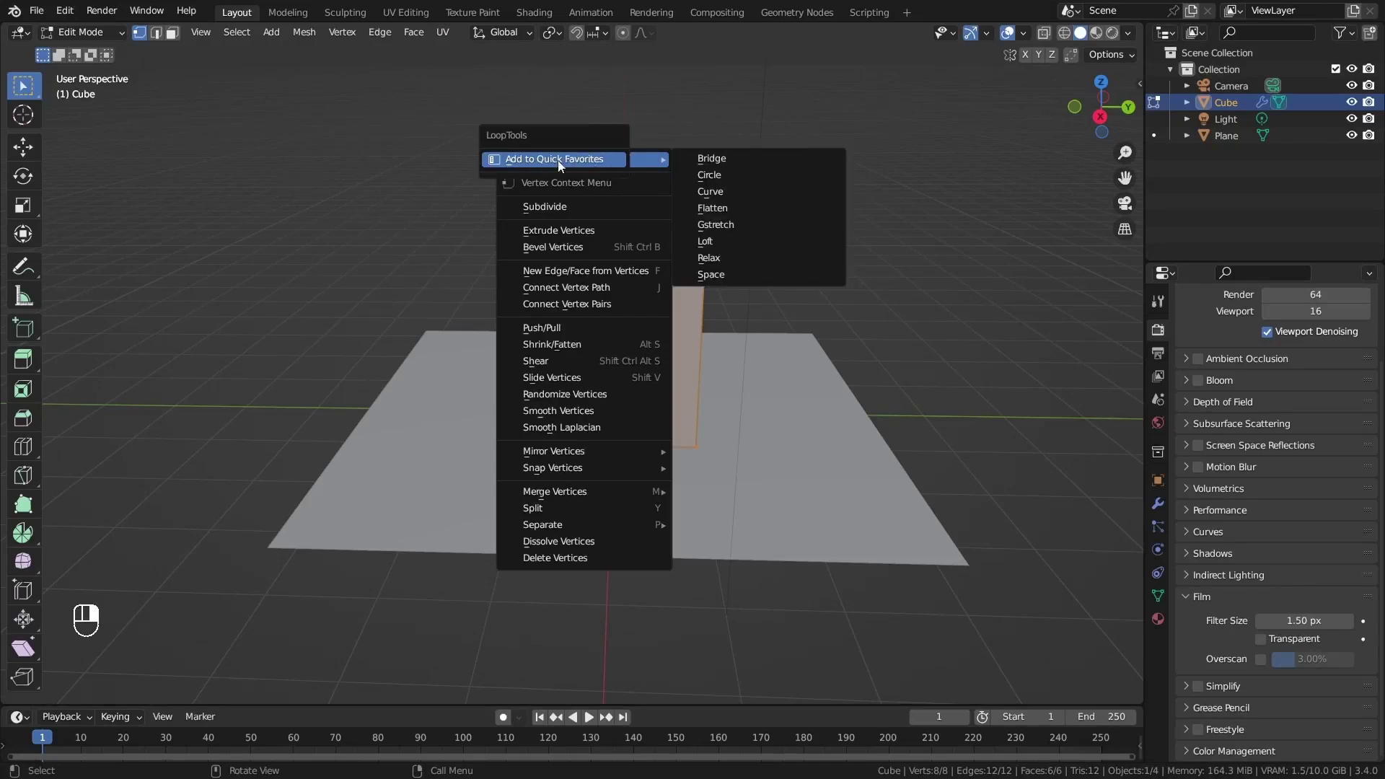
Add the face operations Grid Fill and Poke Faces to Quick Favorites
key("ctrl+f")
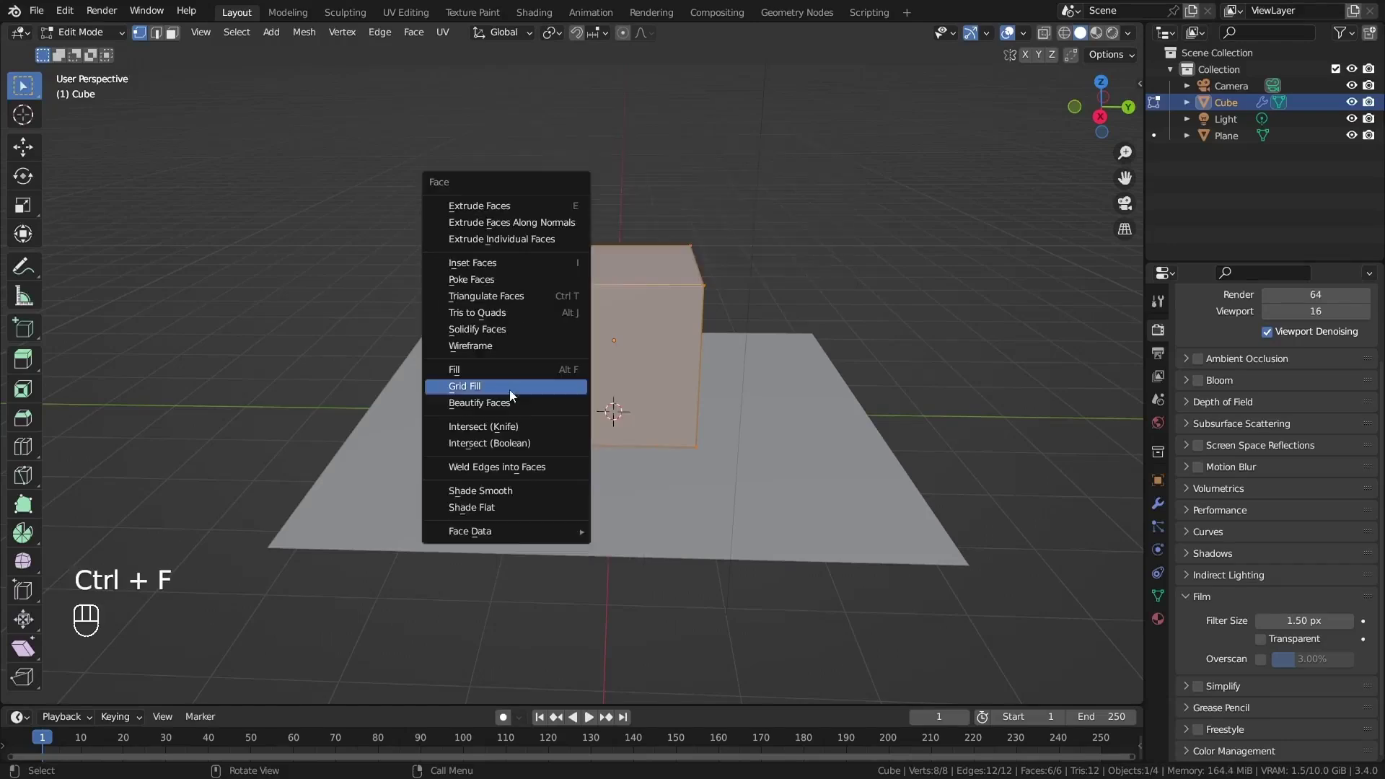
right_click(479, 388)
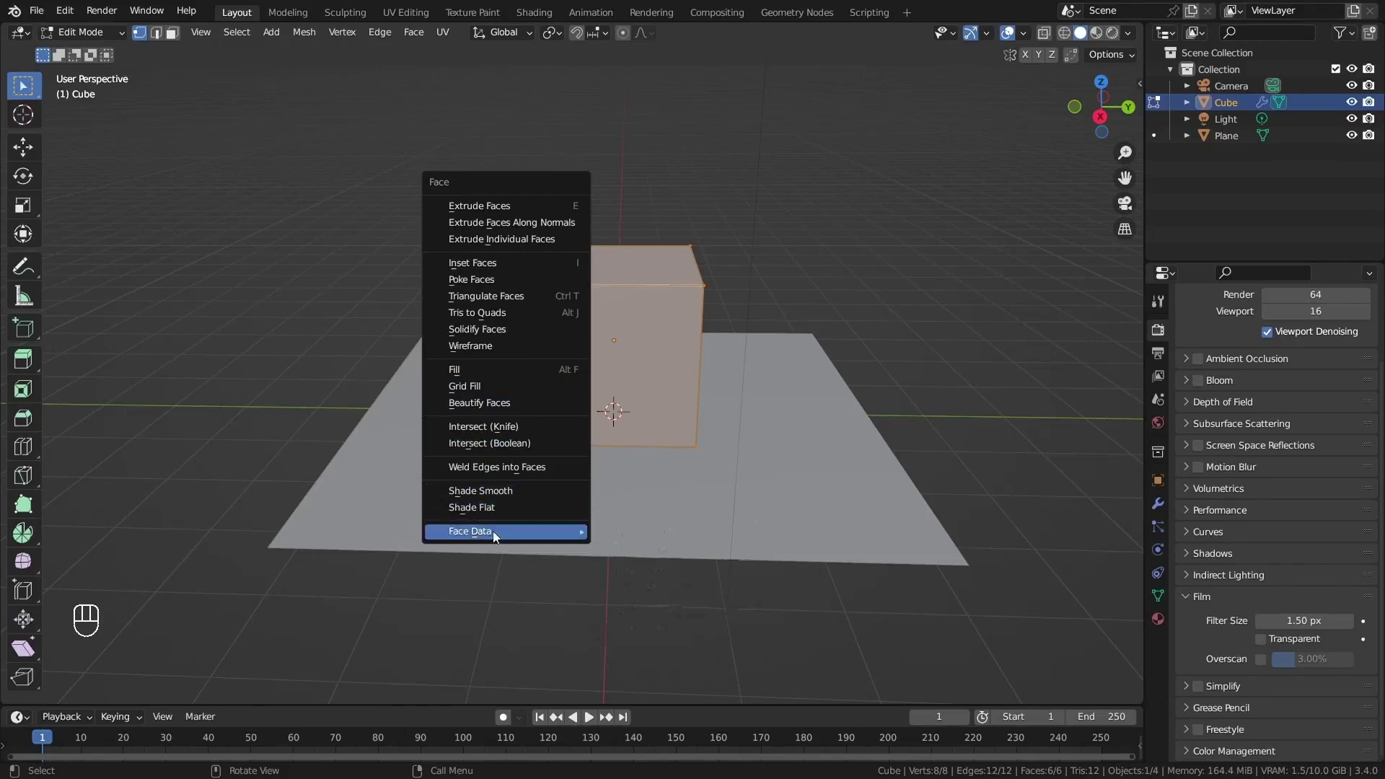
right_click(488, 282)
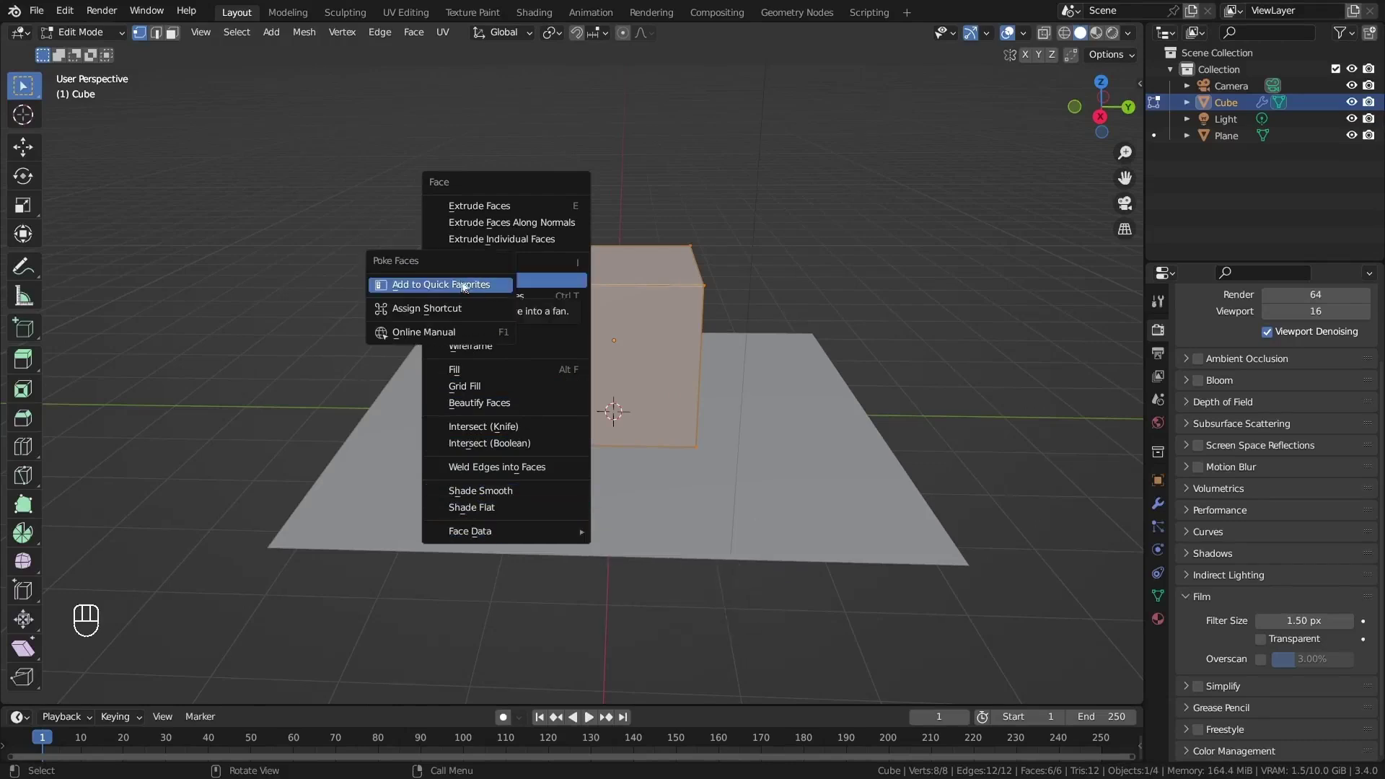
left_click(462, 286)
Apply the cube's modifiers, return to Edit Mode and poke all its faces outward with Poke Faces from Quick Favorites
key("Tab")
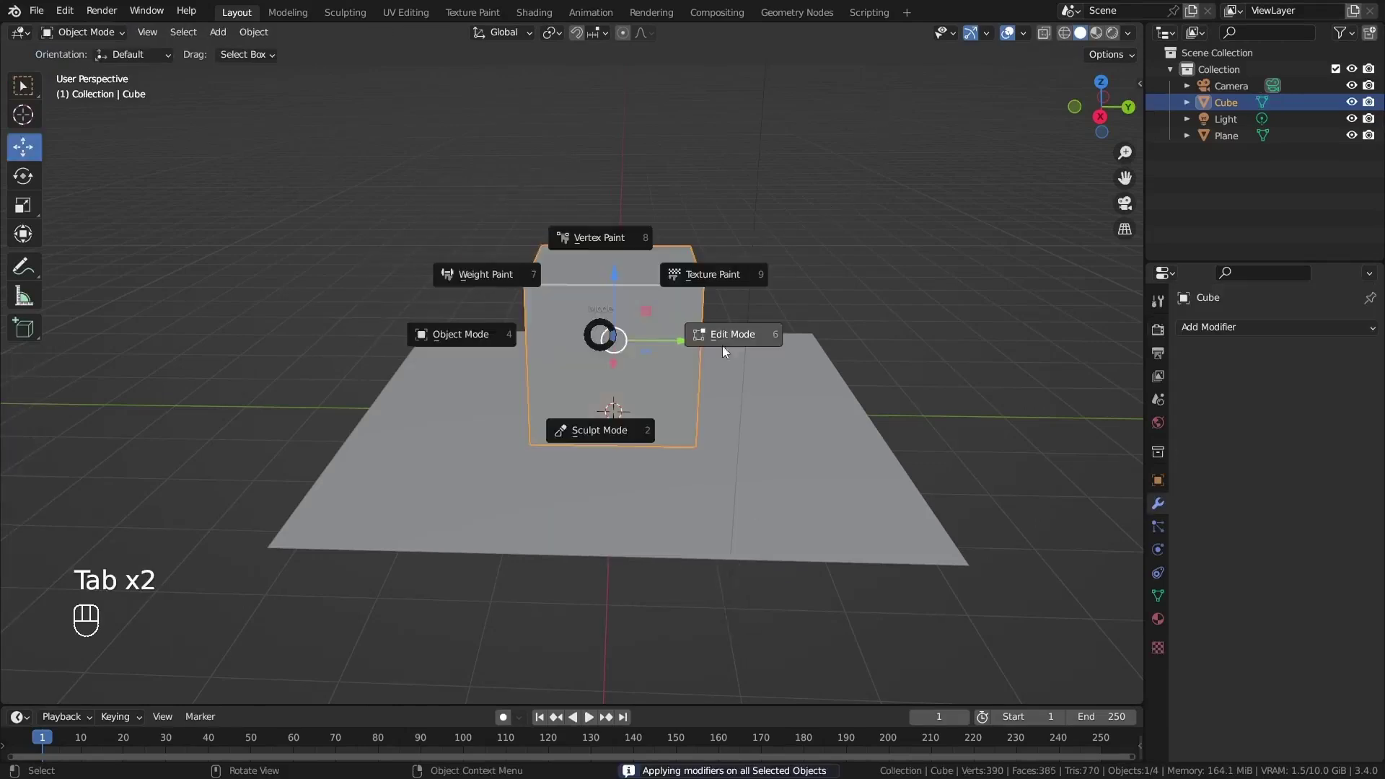
left_click(722, 340)
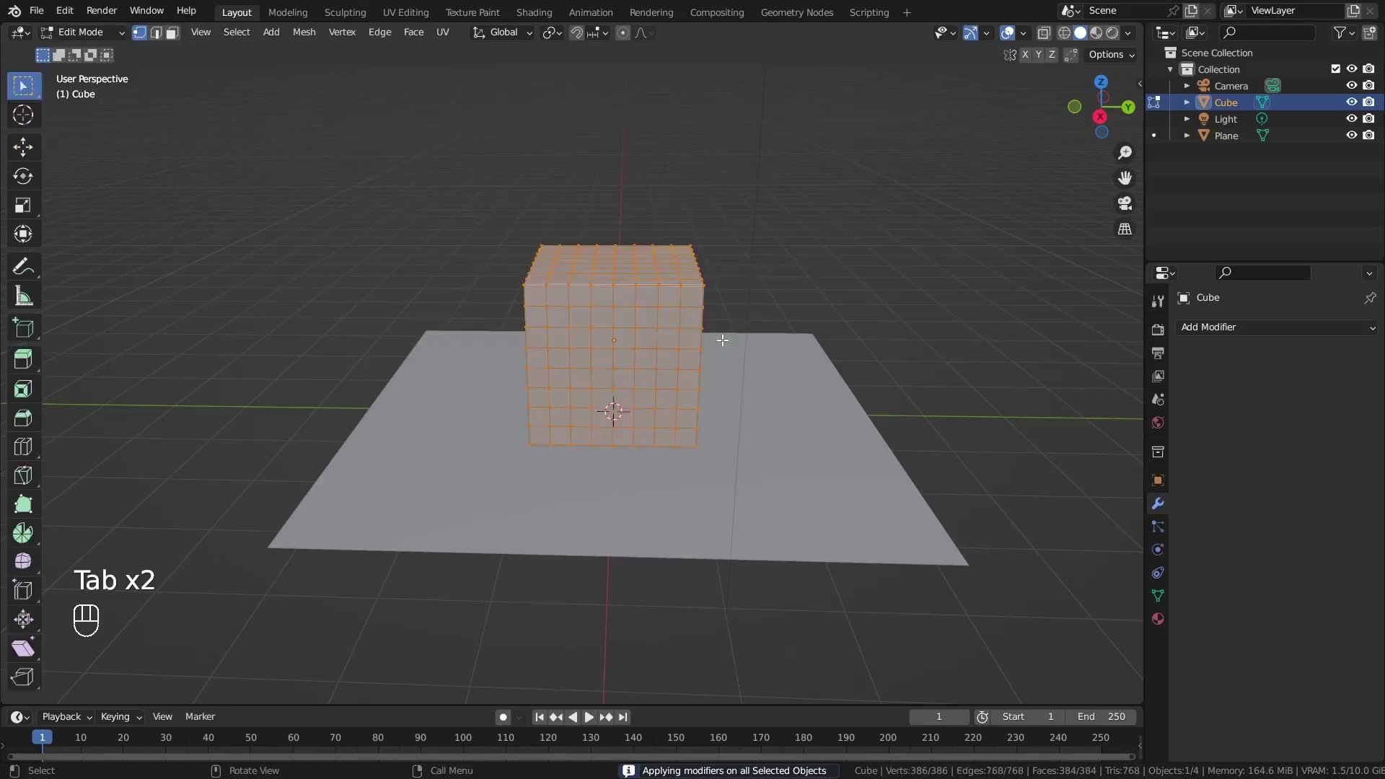
key("q")
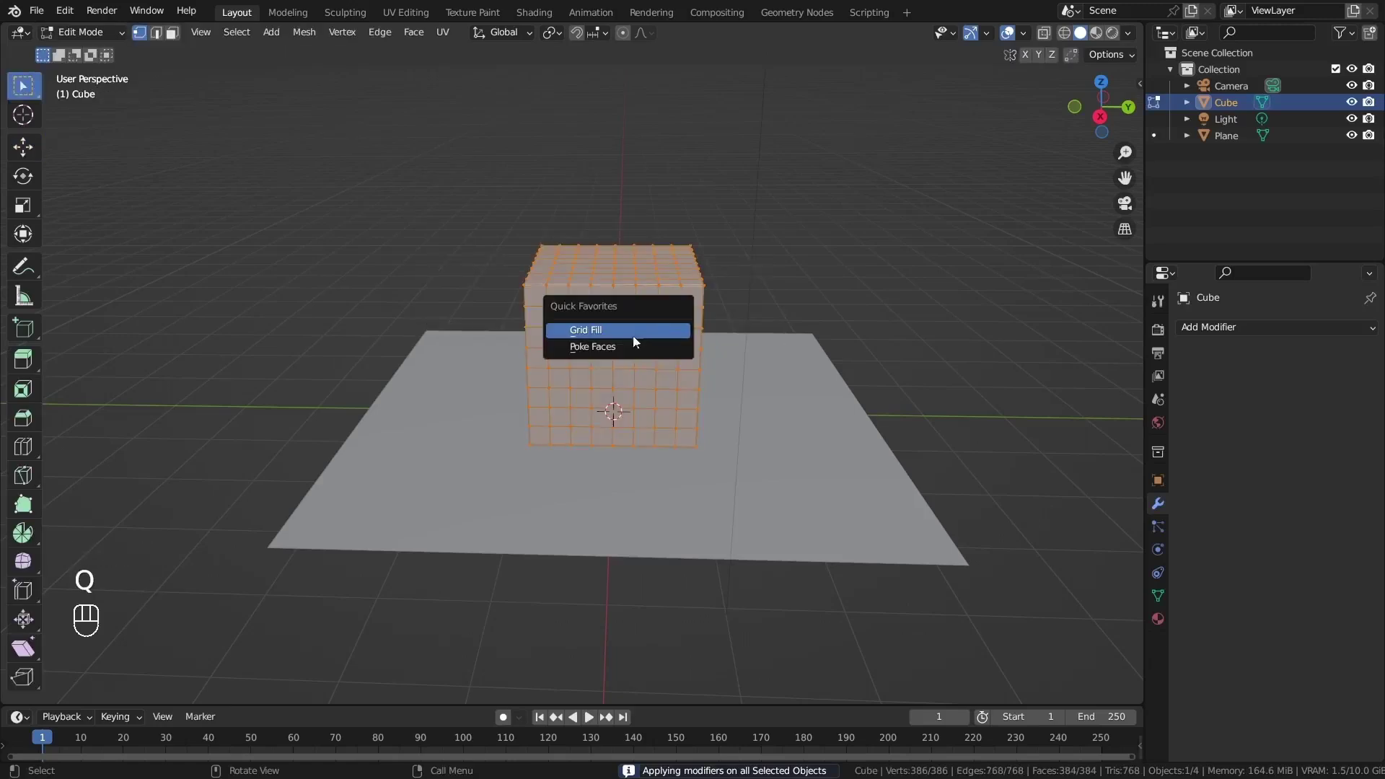
left_click(663, 345)
middle_click_drag(597, 330, 571, 263)
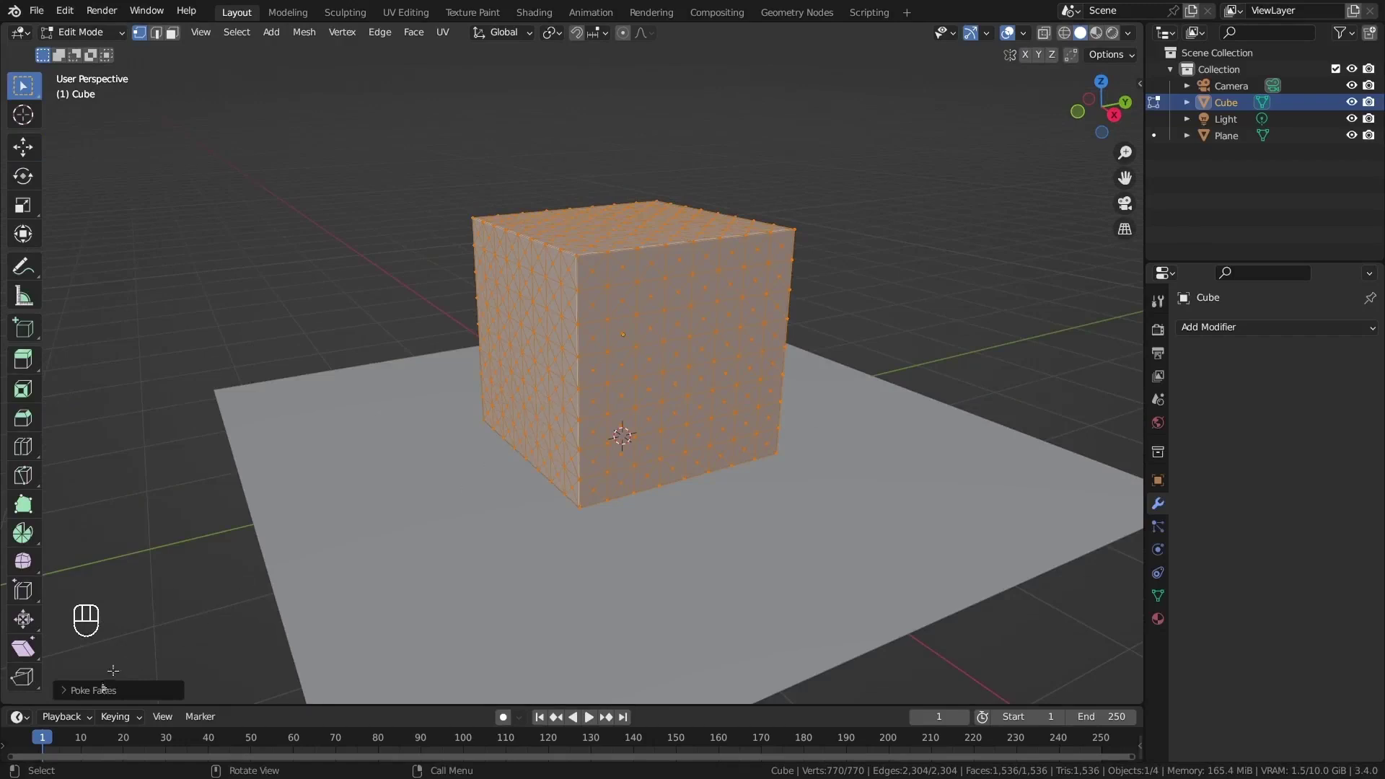
left_click(86, 691)
left_click_drag(170, 652, 209, 653)
Return to Object Mode and shade the spiked cube smooth with Auto Smooth at 30°
key("Tab")
right_click(689, 302)
left_click(696, 306)
middle_click_drag(677, 253, 651, 235)
key("q")
left_click(685, 259)
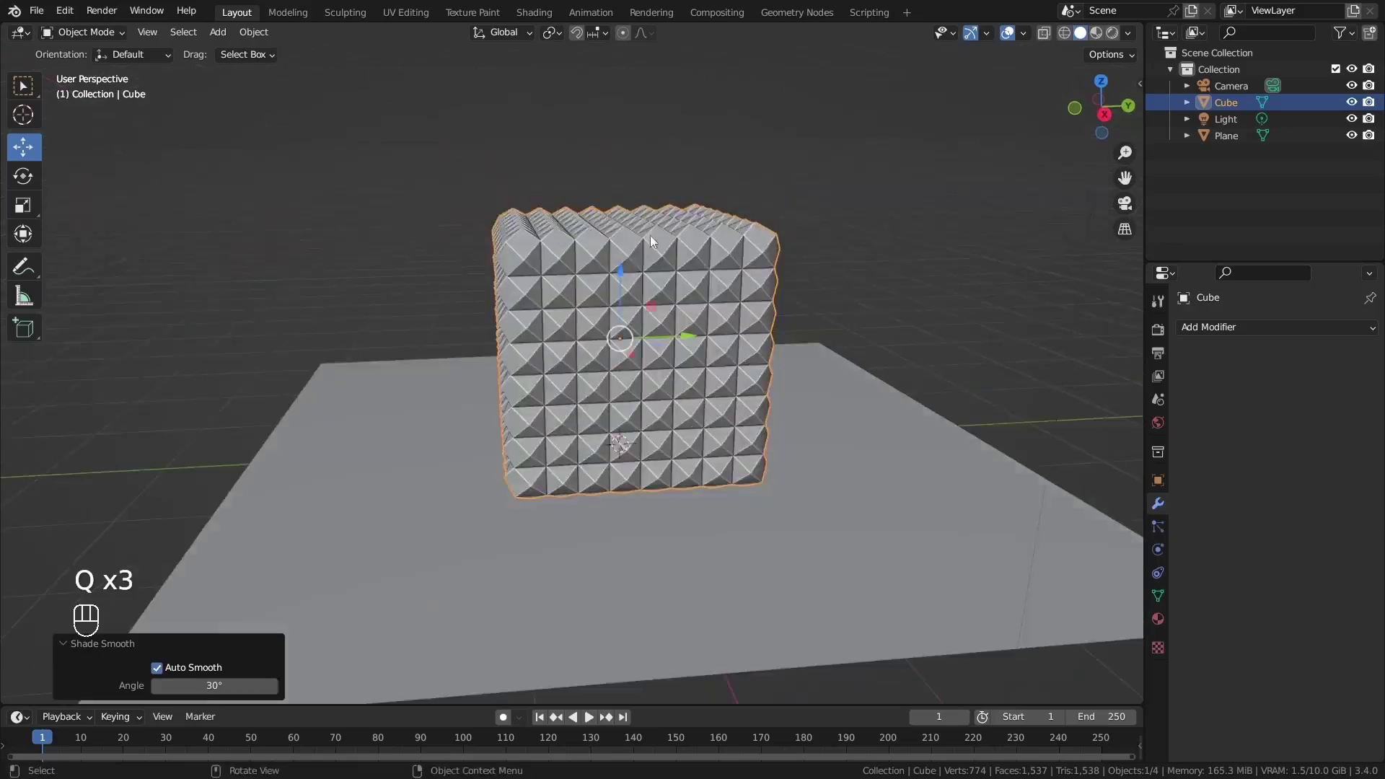
scroll(645, 267, "down", 3)
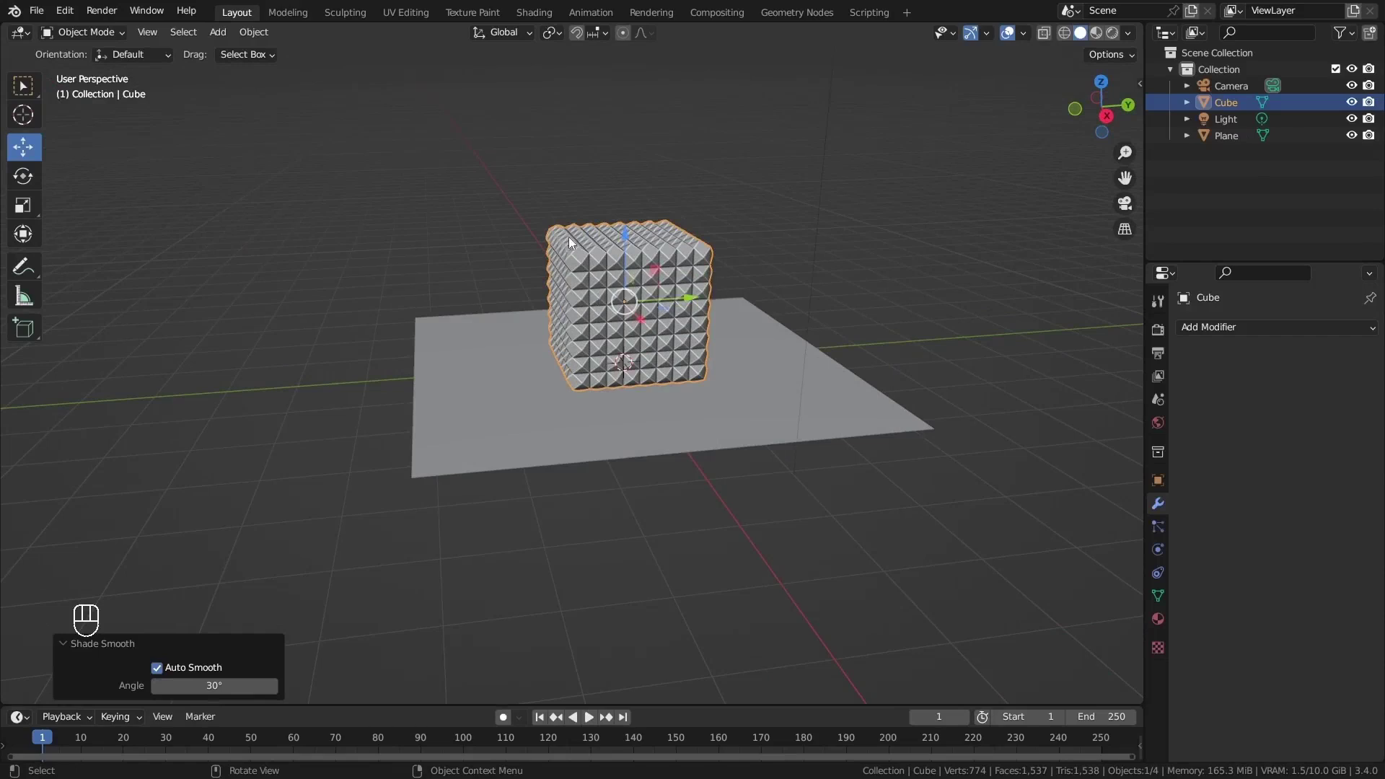
middle_click_drag(570, 241, 837, 271)
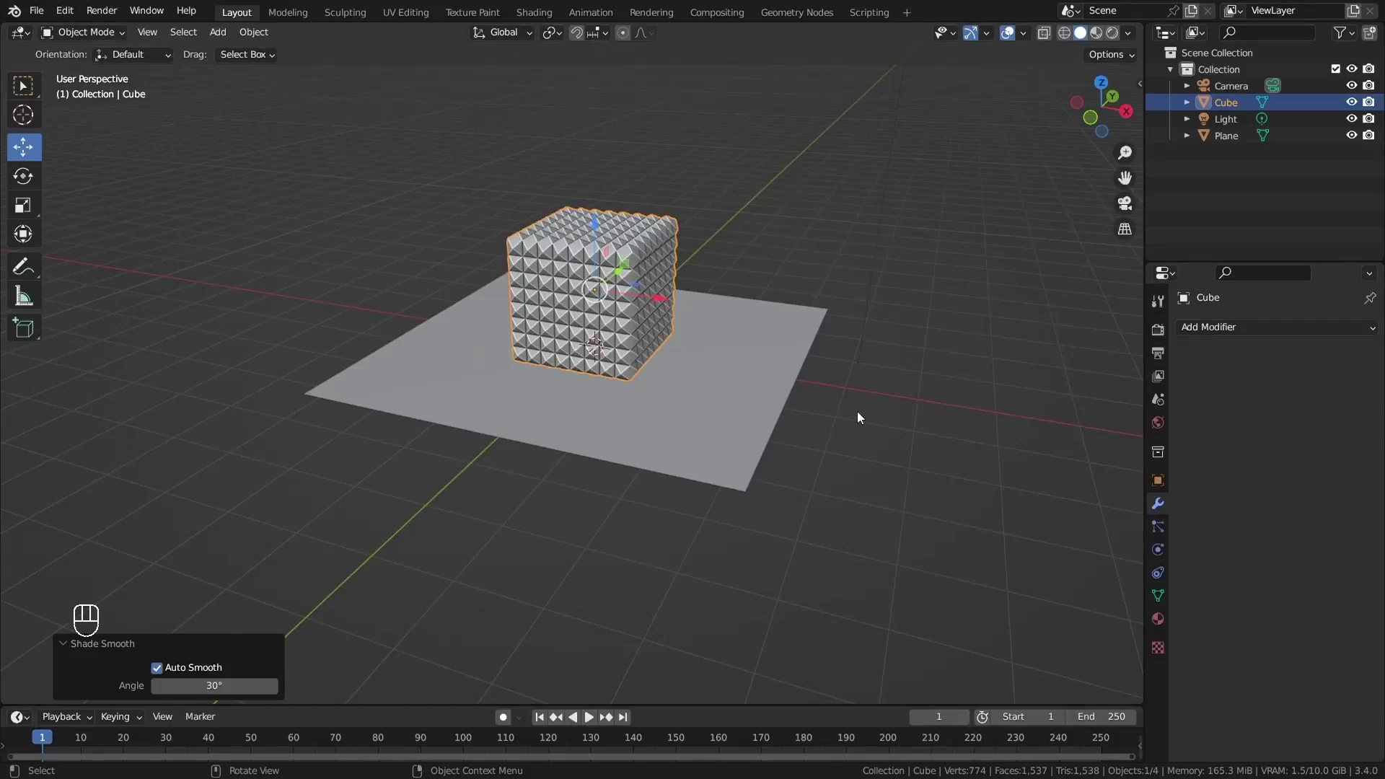
Add a new General Layout workspace and rename it blender 3d
left_click(909, 14)
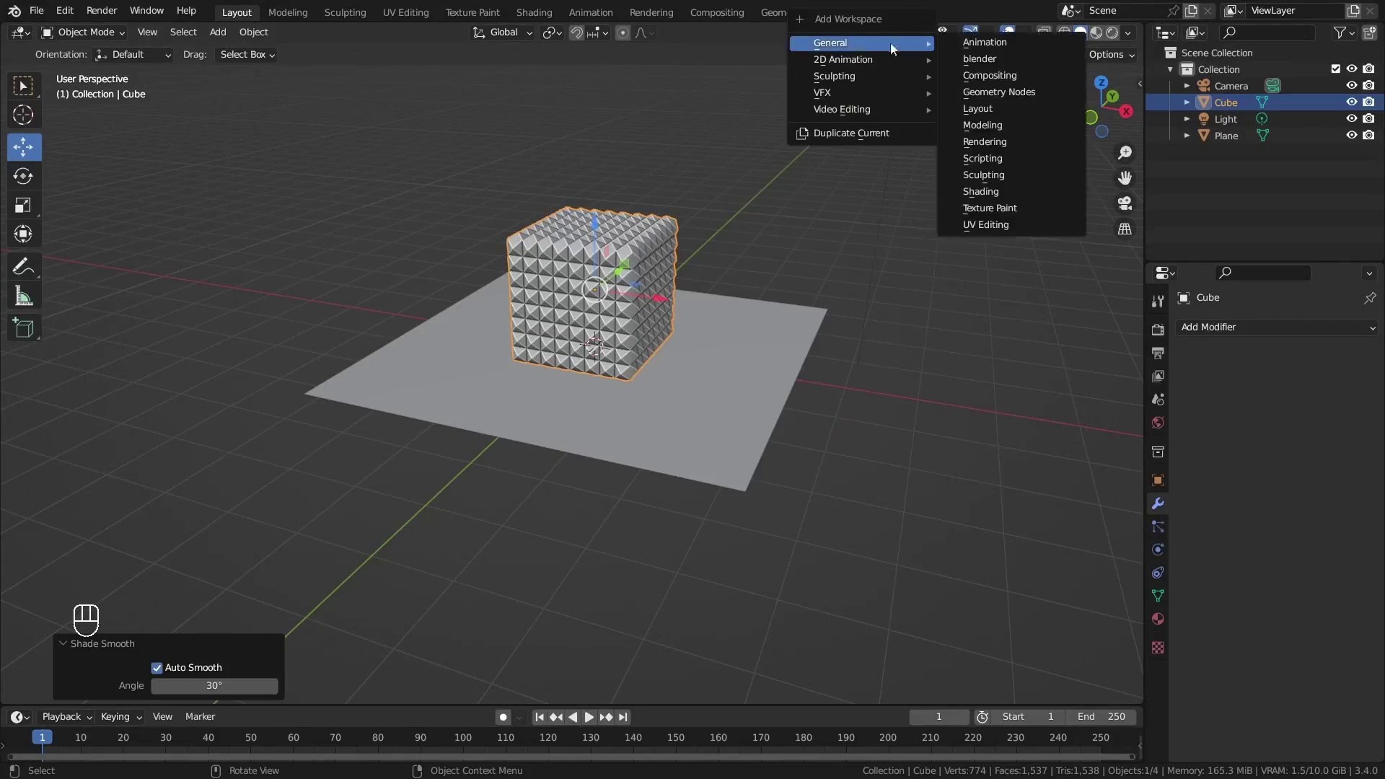
left_click(979, 108)
double_click(931, 13)
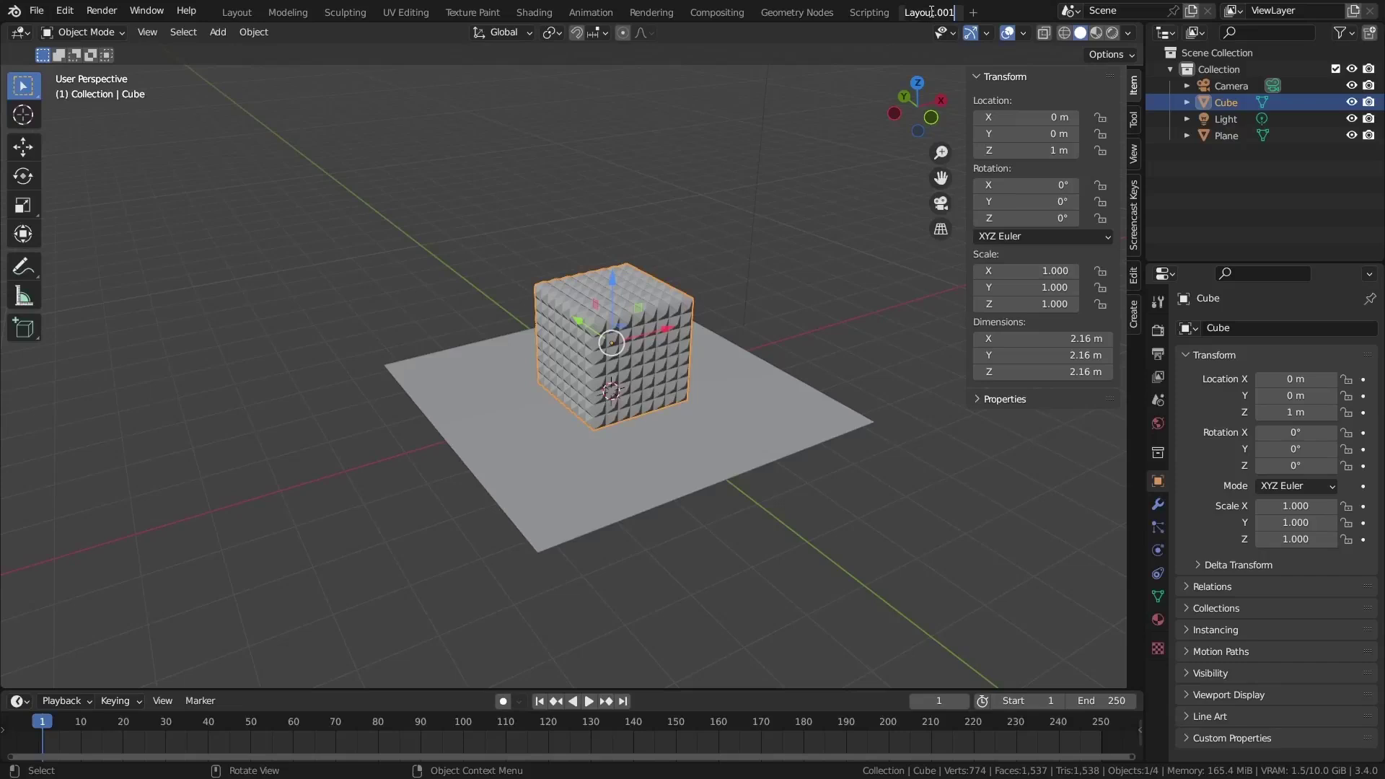
key("ctrl+a")
key("BackSpace")
type("bu")
type("lender 3d")
key("Return")
Reorder the blender 3d workspace to the front and hide the viewport sidebar
right_click(933, 12)
key("Escape")
right_click(935, 16)
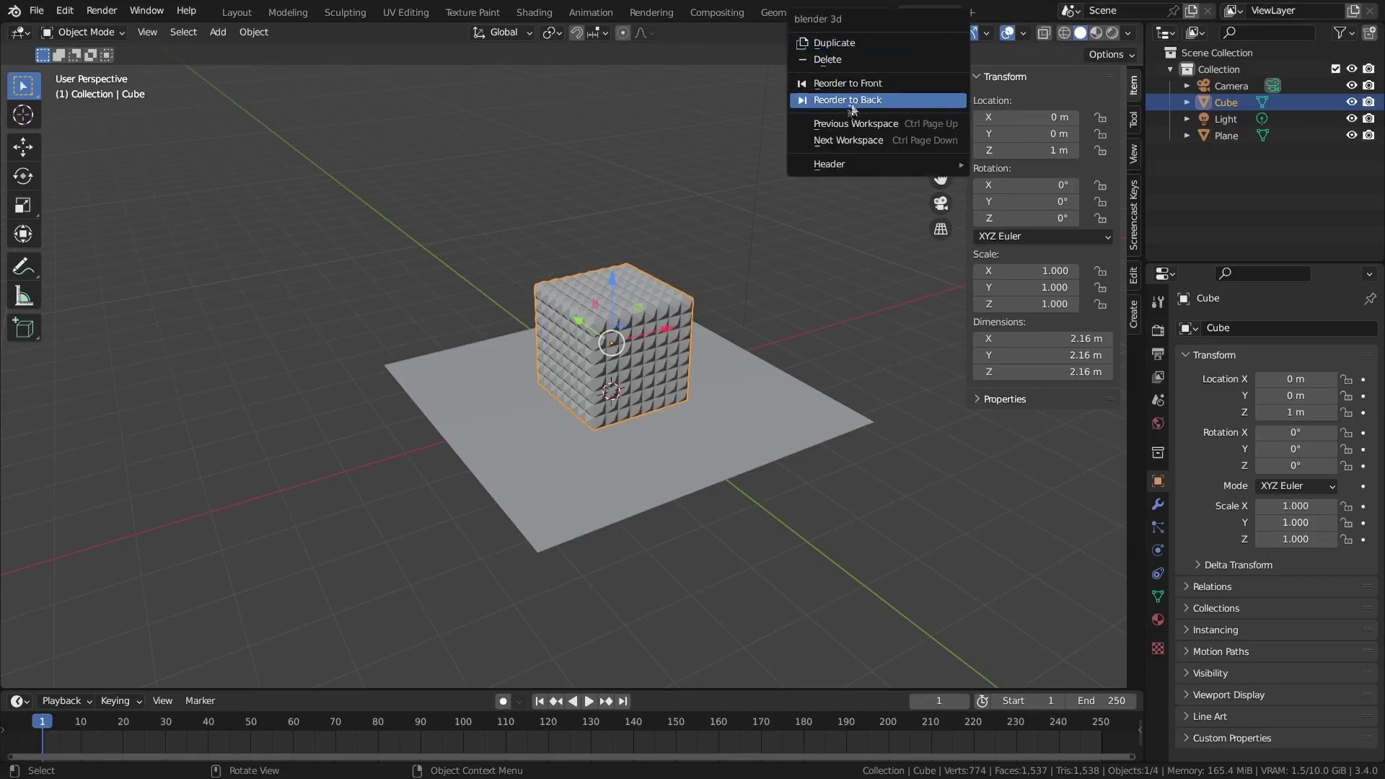
left_click(881, 83)
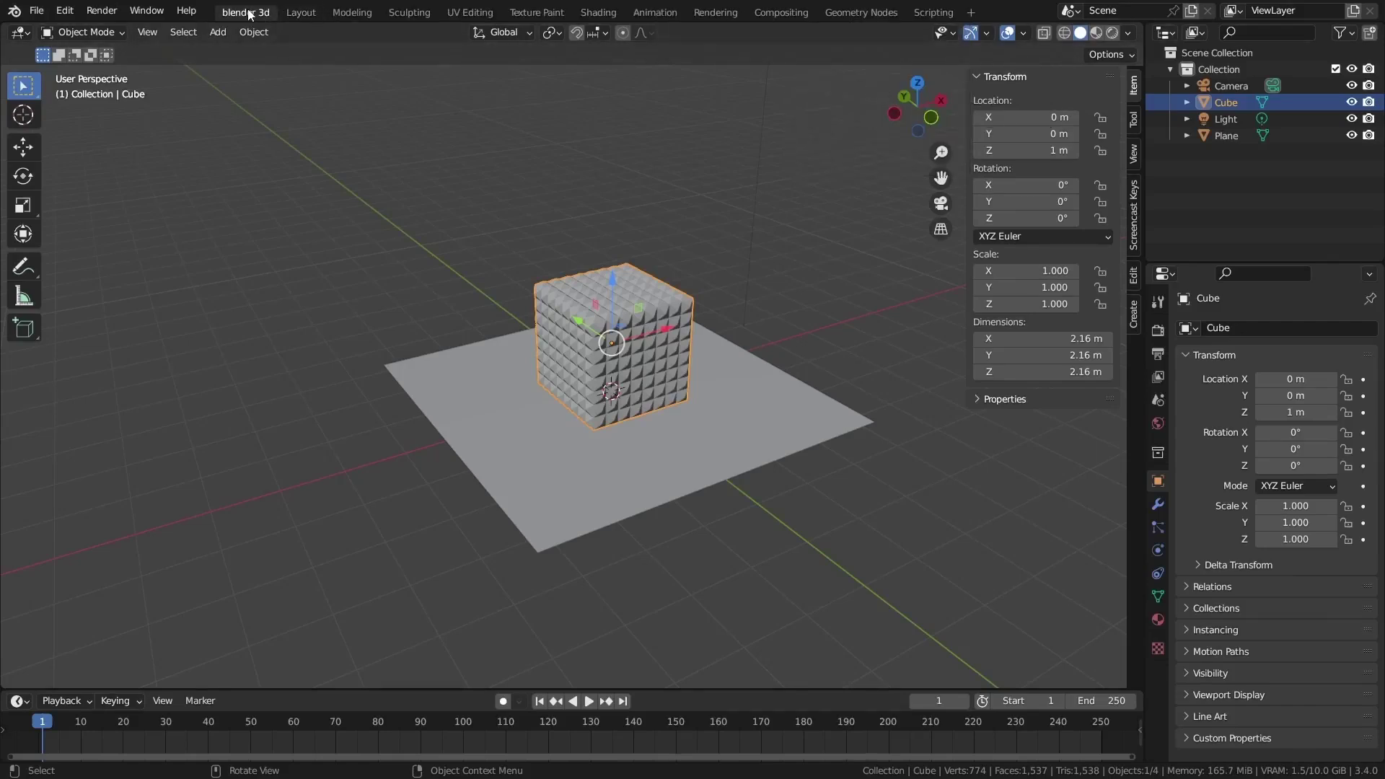
key("n")
Set the render engine to Cycles with GPU Compute as the device and widen the properties editor
left_click(1159, 382)
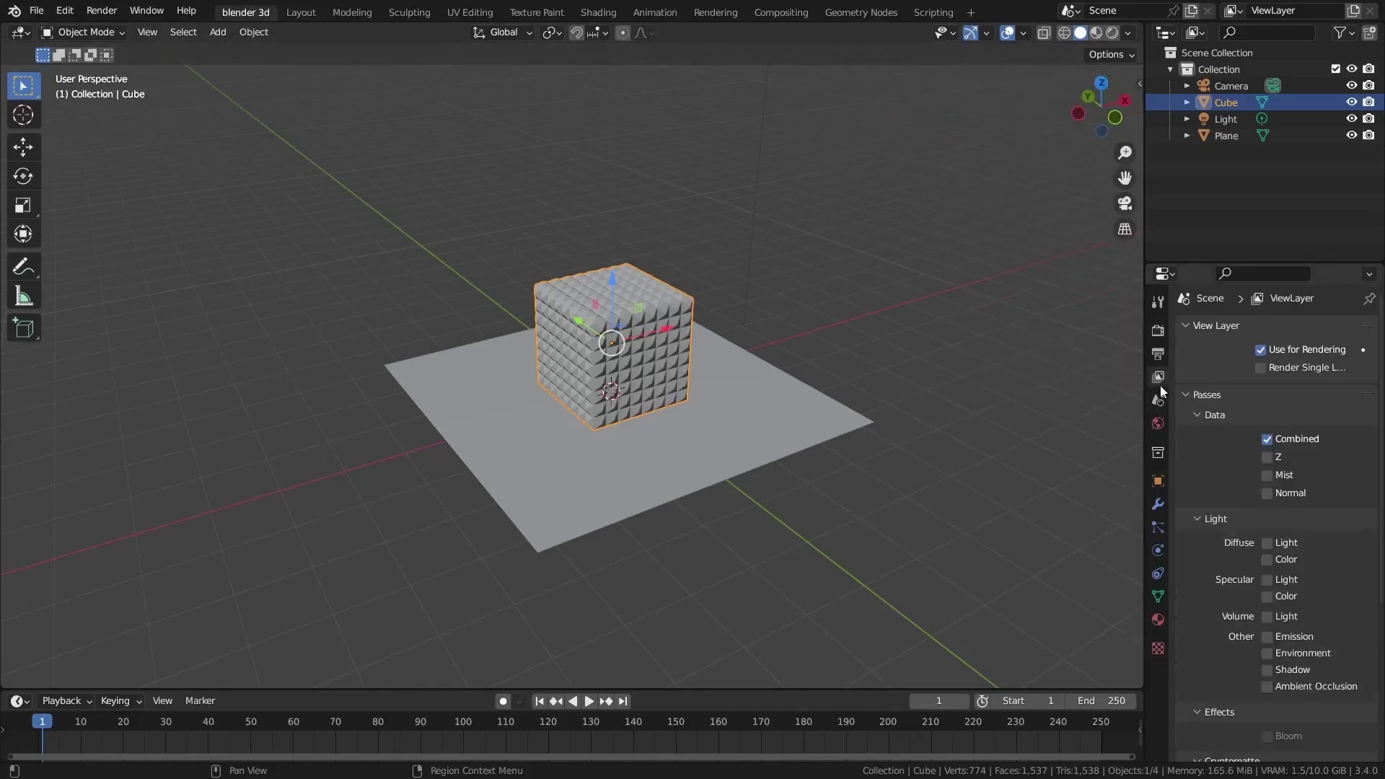
left_click(1158, 333)
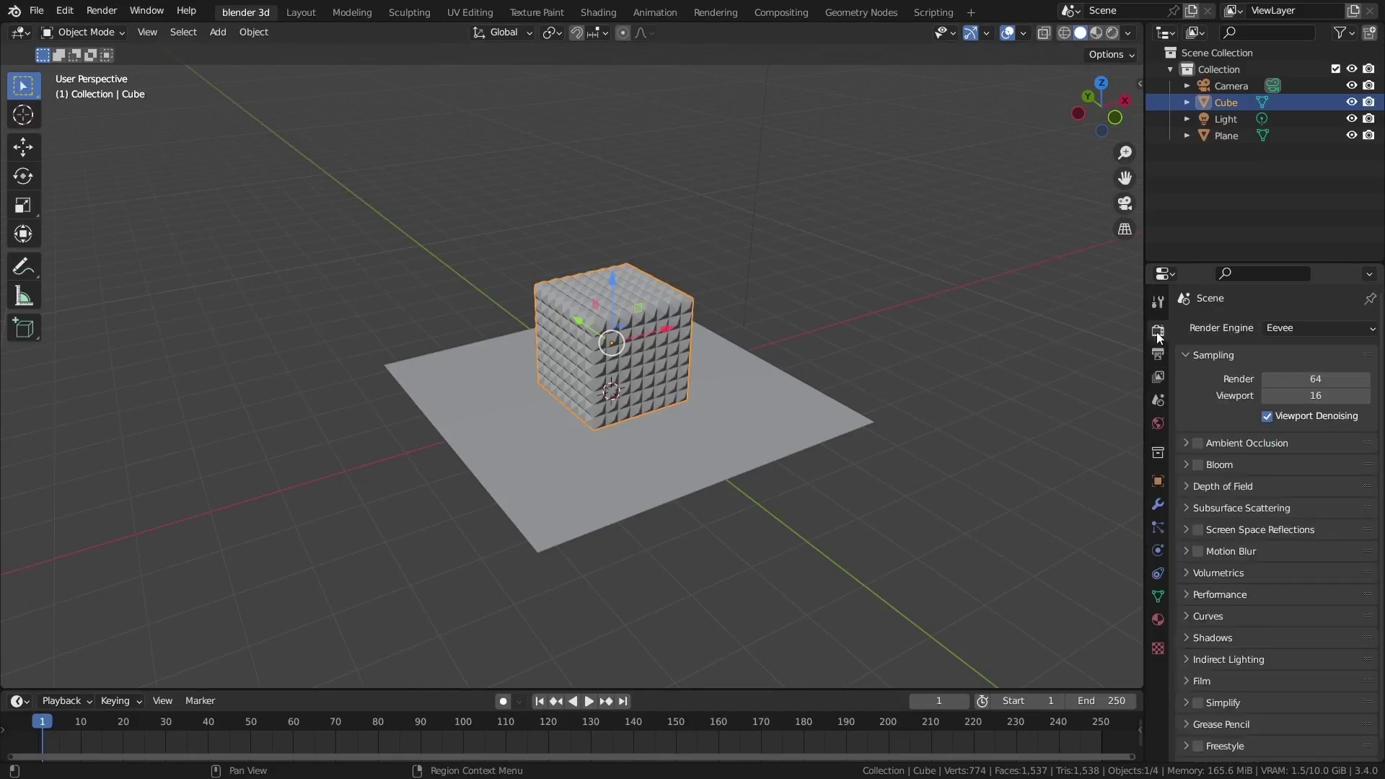
left_click(1309, 329)
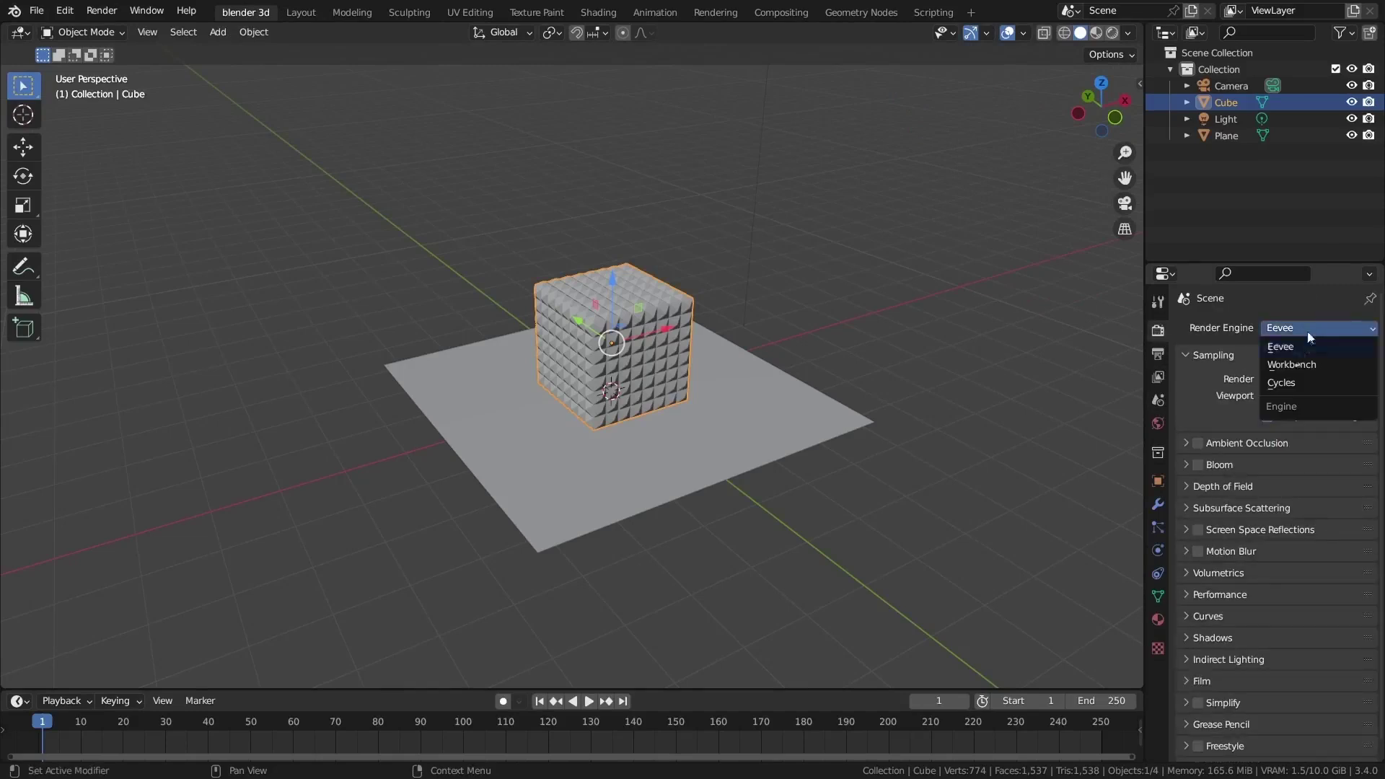
left_click(1292, 383)
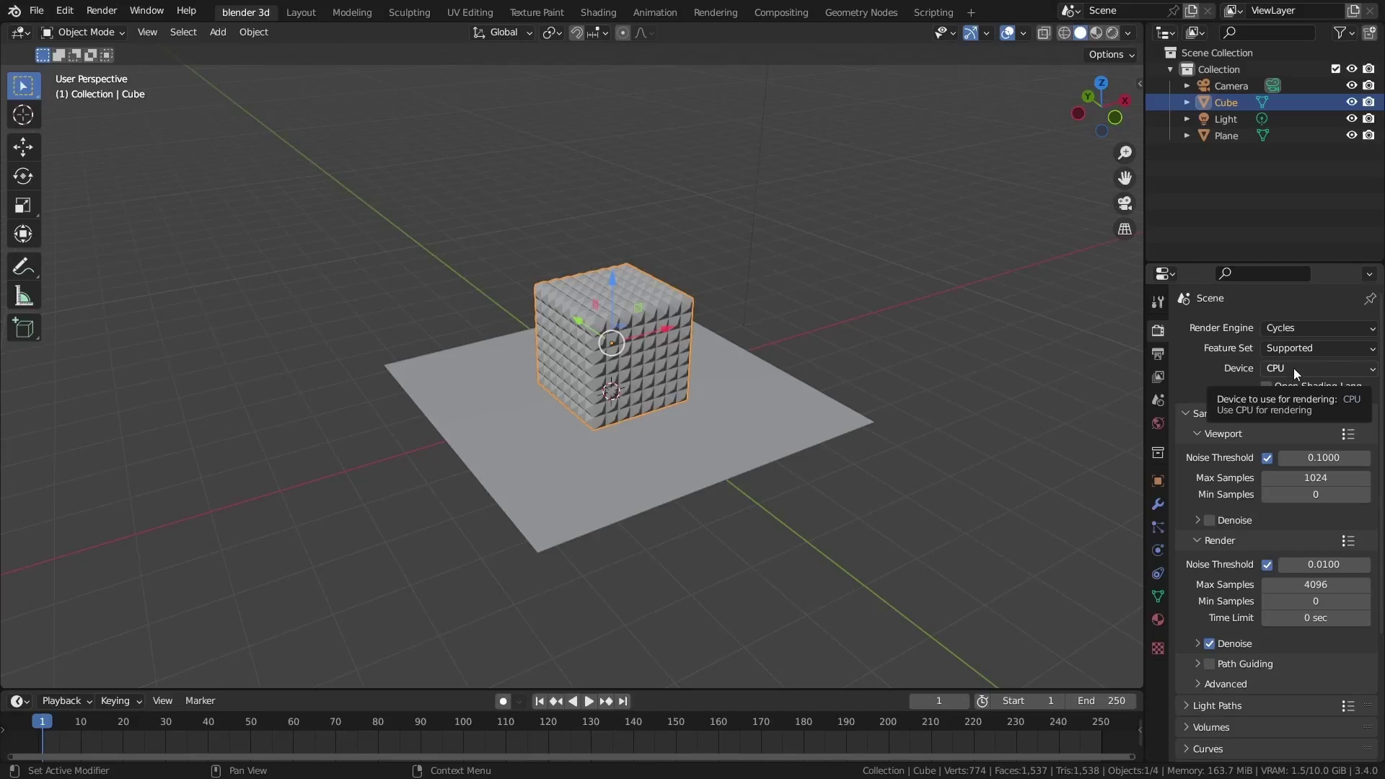
left_click(1293, 368)
left_click(1295, 404)
left_click_drag(1143, 333, 1109, 332)
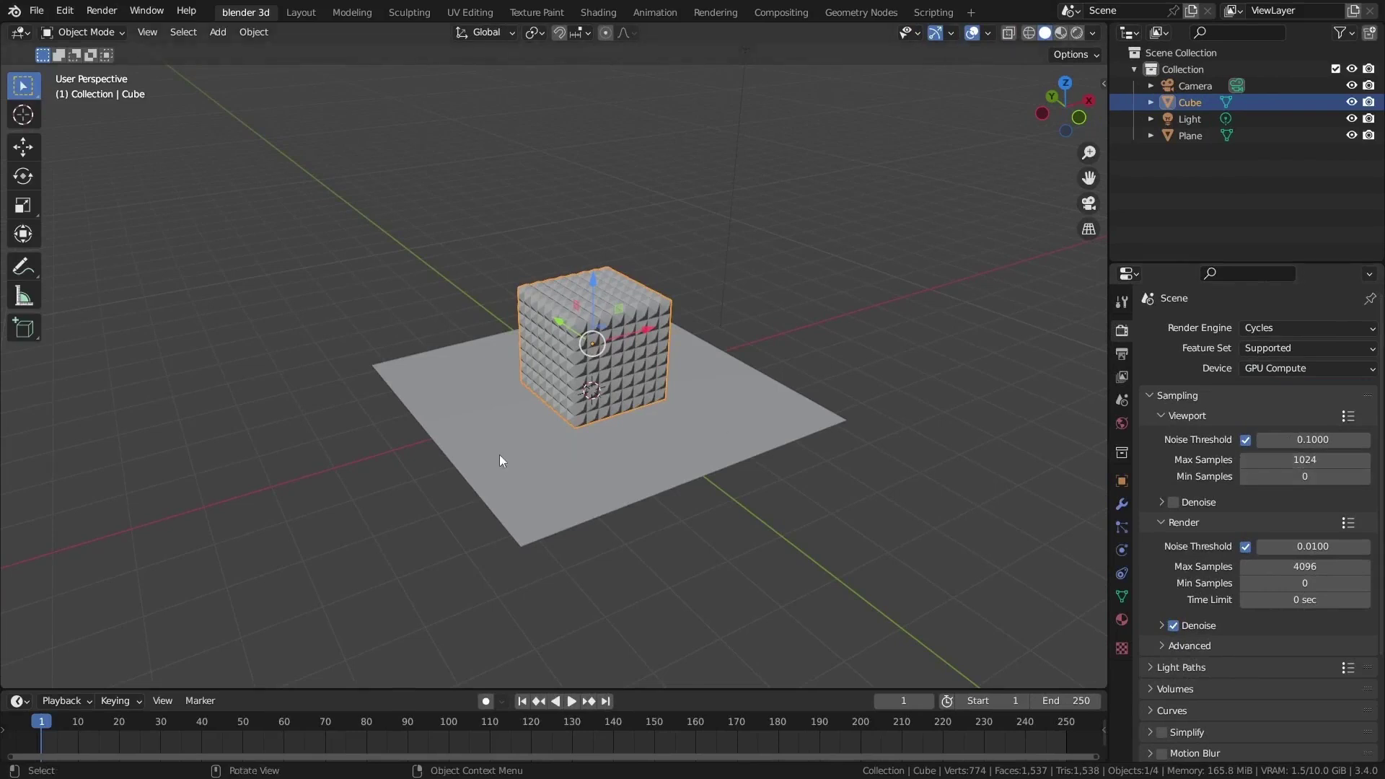
Switch the viewport to Rendered shading and set the viewport sampling's Max Samples to 50
key("z")
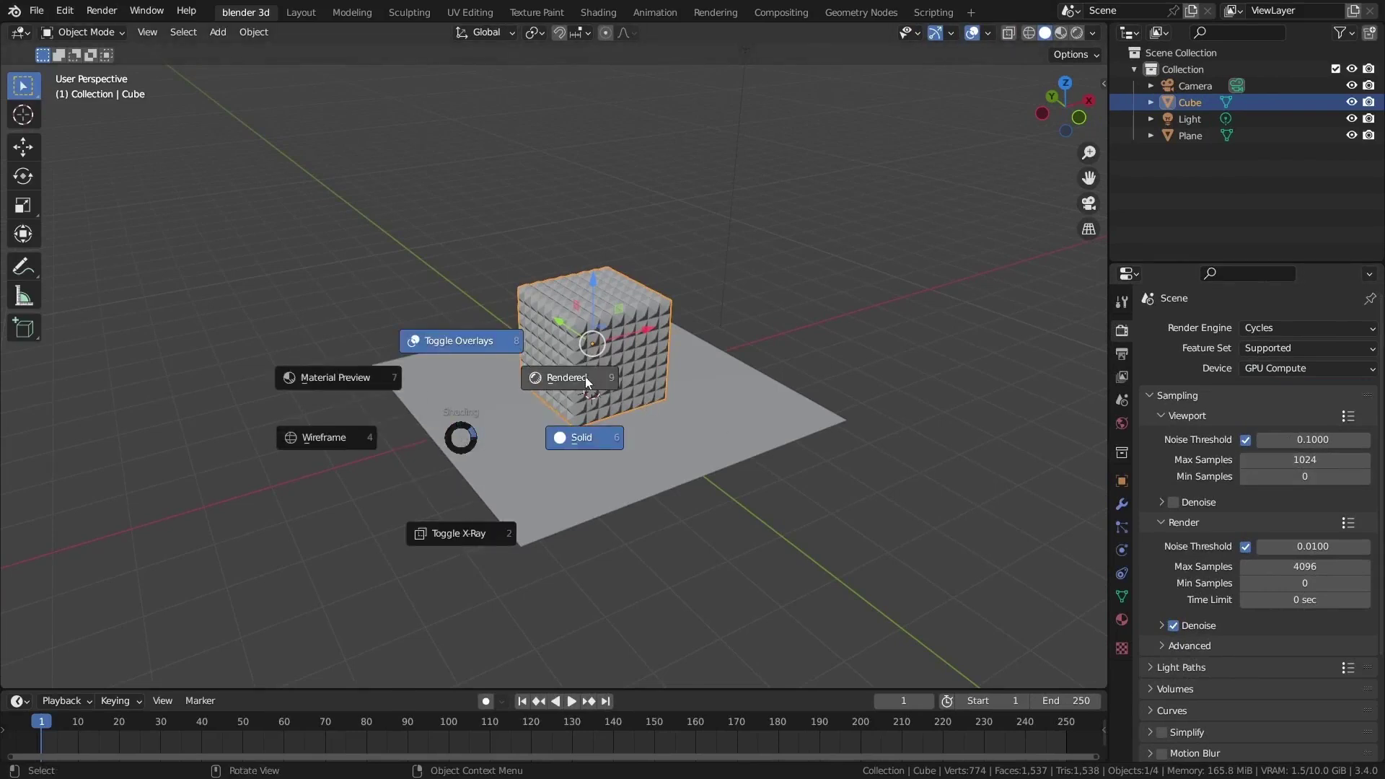
left_click(598, 382)
mouse_move(598, 382)
middle_mouse_down()
mouse_move(612, 360)
mouse_move(552, 384)
mouse_move(567, 392)
middle_mouse_up()
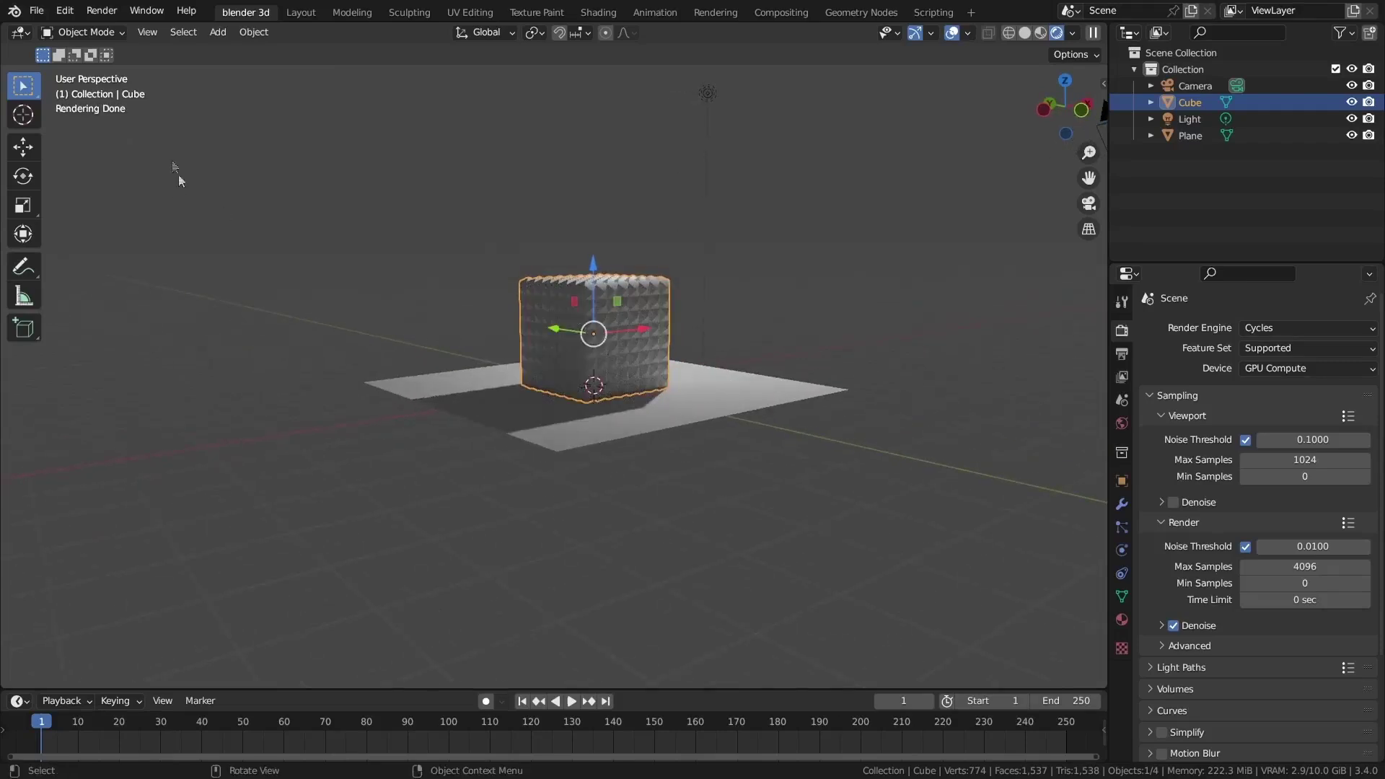
left_click(1325, 459)
type("50")
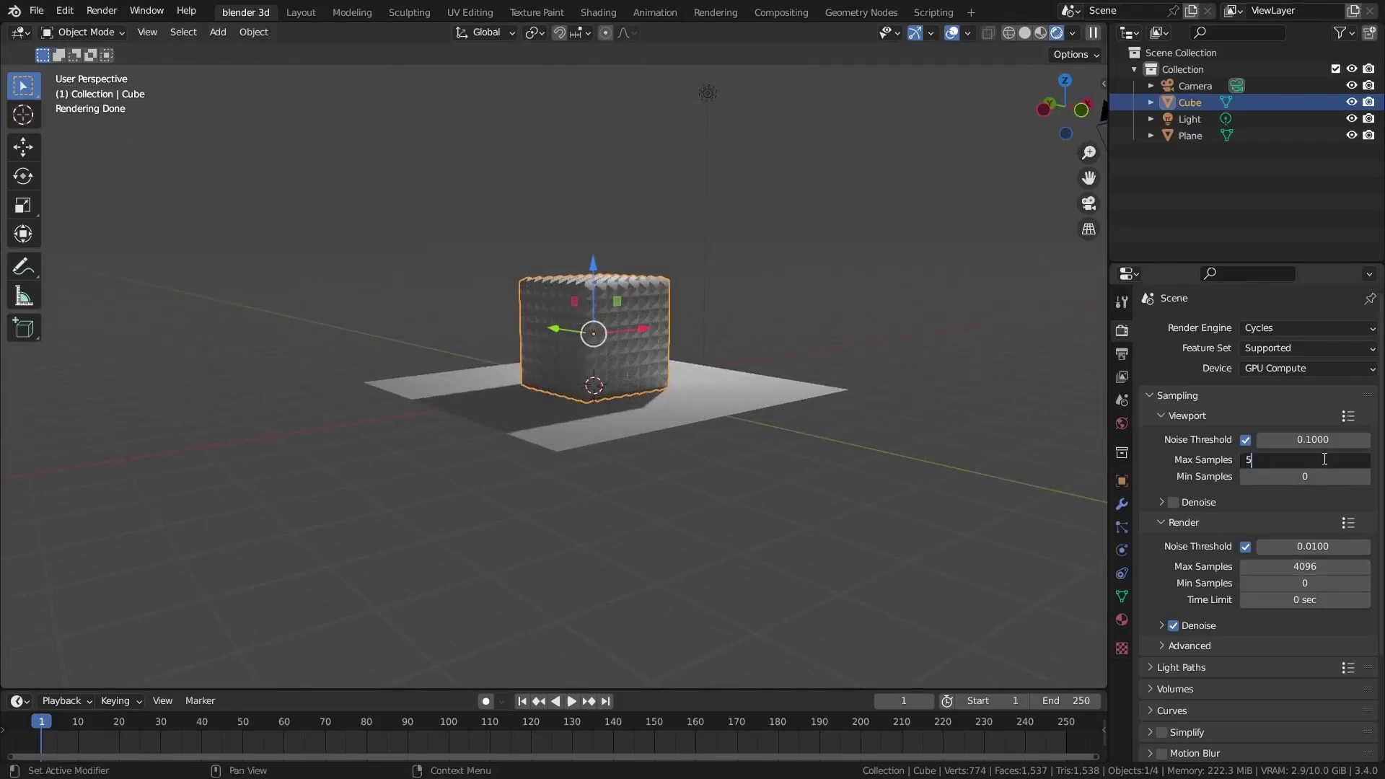
key("Return")
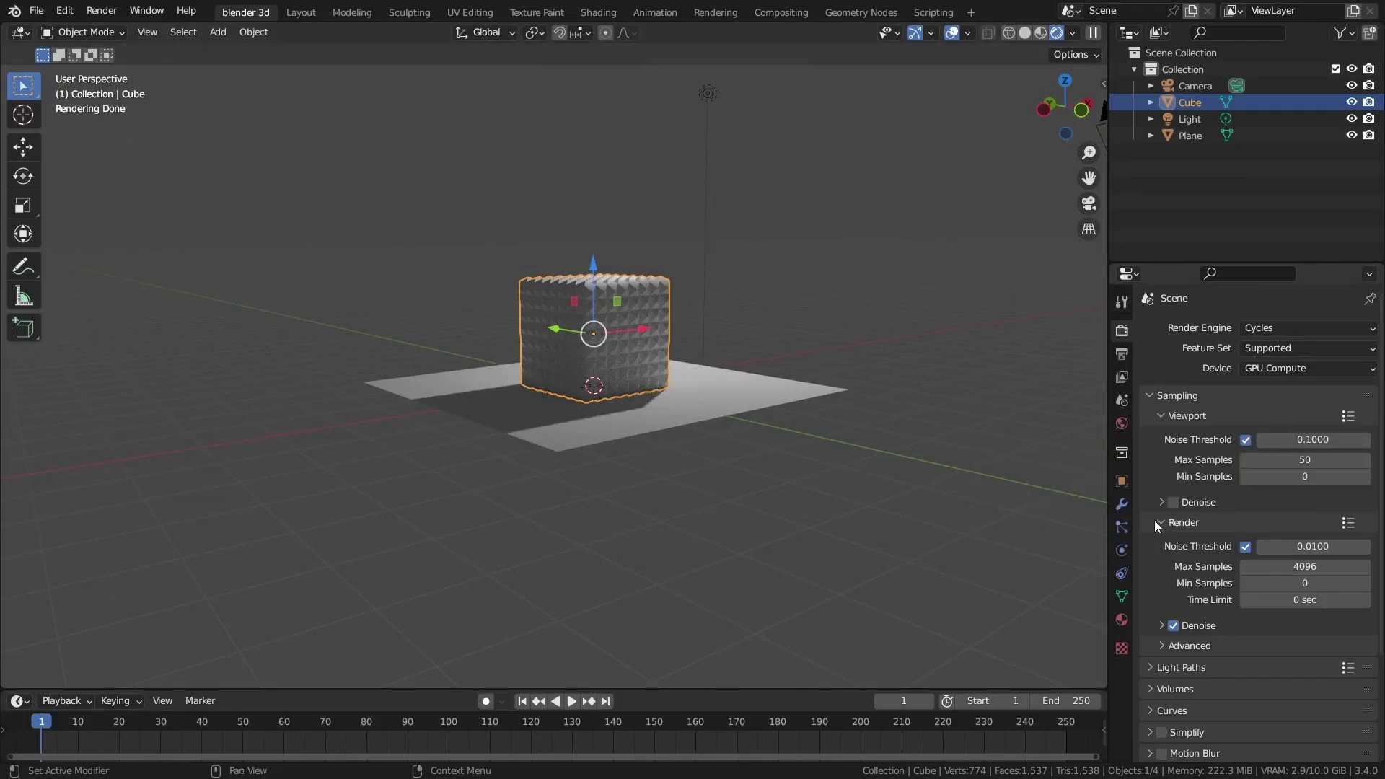
Enable viewport denoising with OptiX as the denoiser and collapse its settings
middle_click_drag(1067, 519, 995, 508)
scroll(1010, 498, "up", 4)
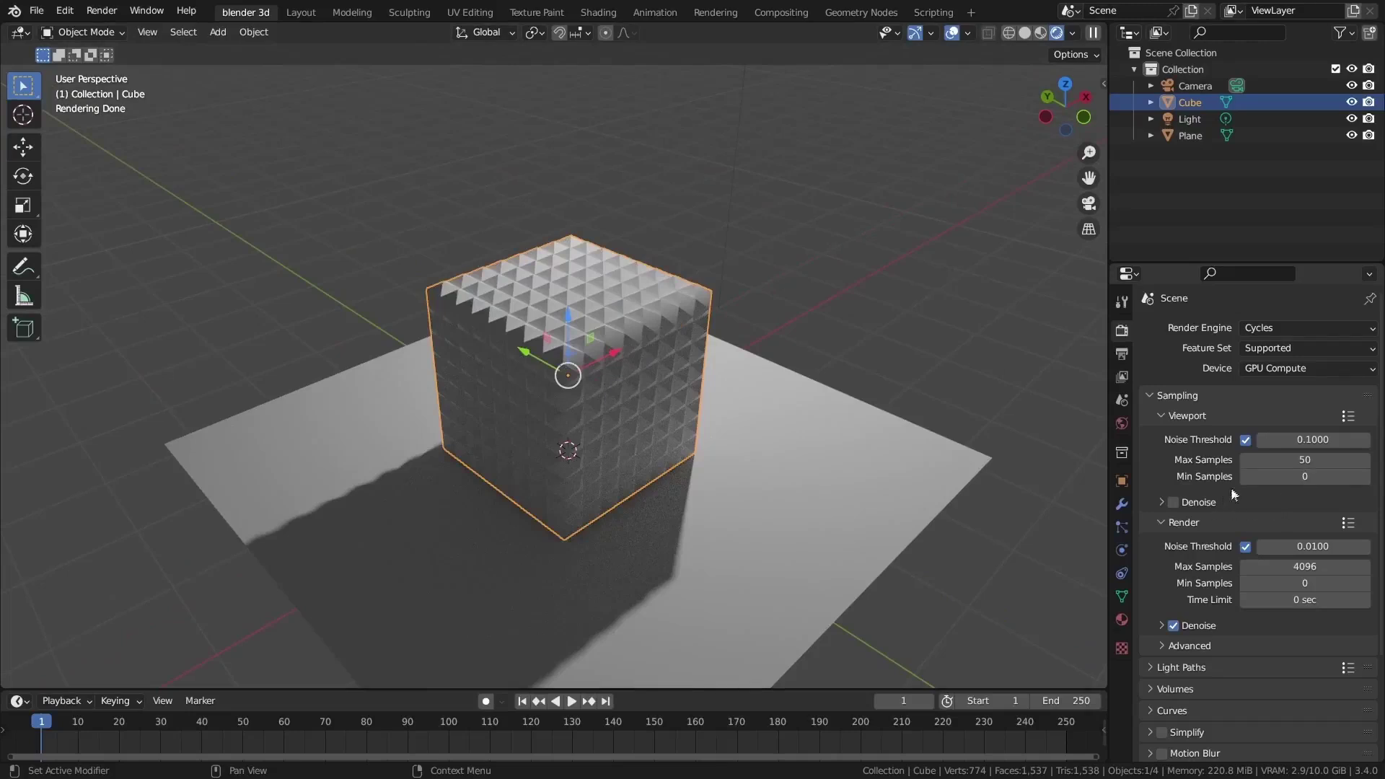
left_click(1174, 503)
left_click(1167, 501)
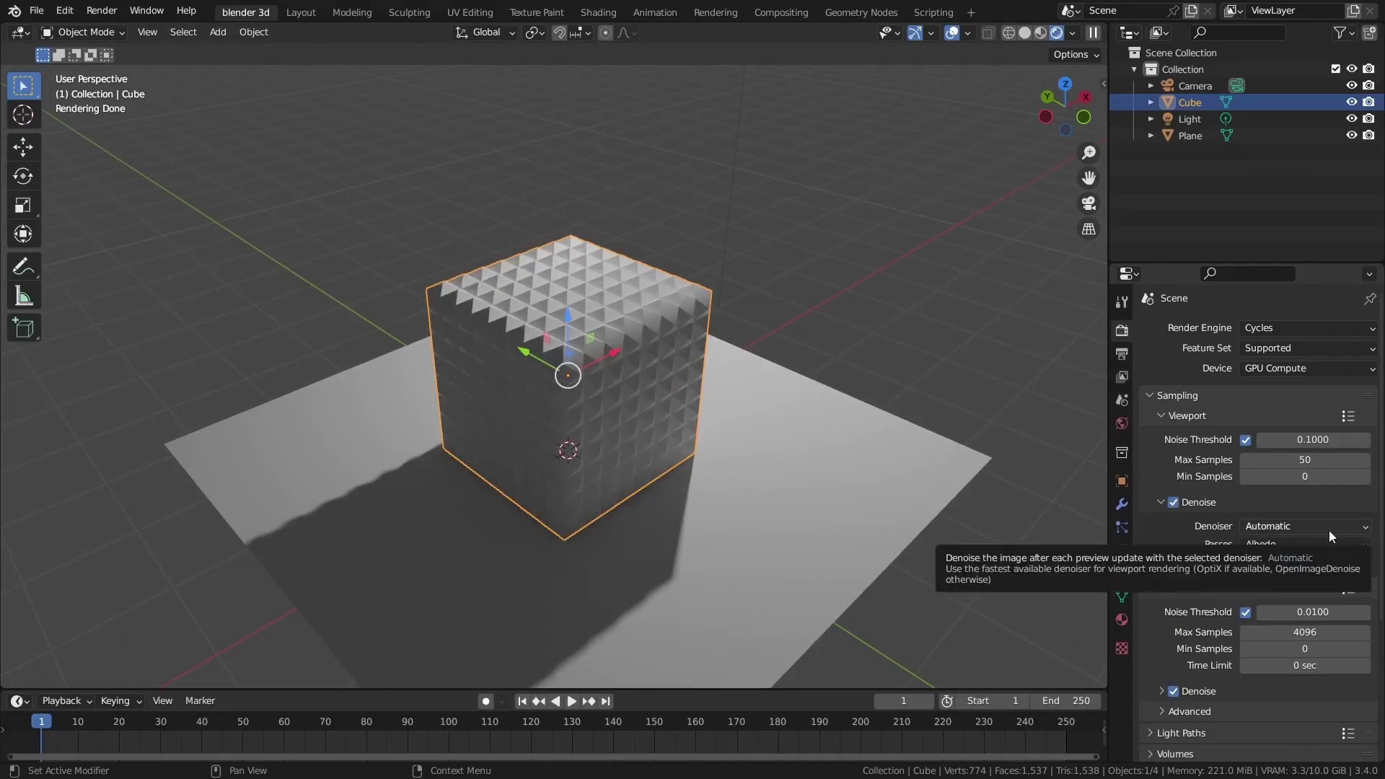
left_click(1329, 534)
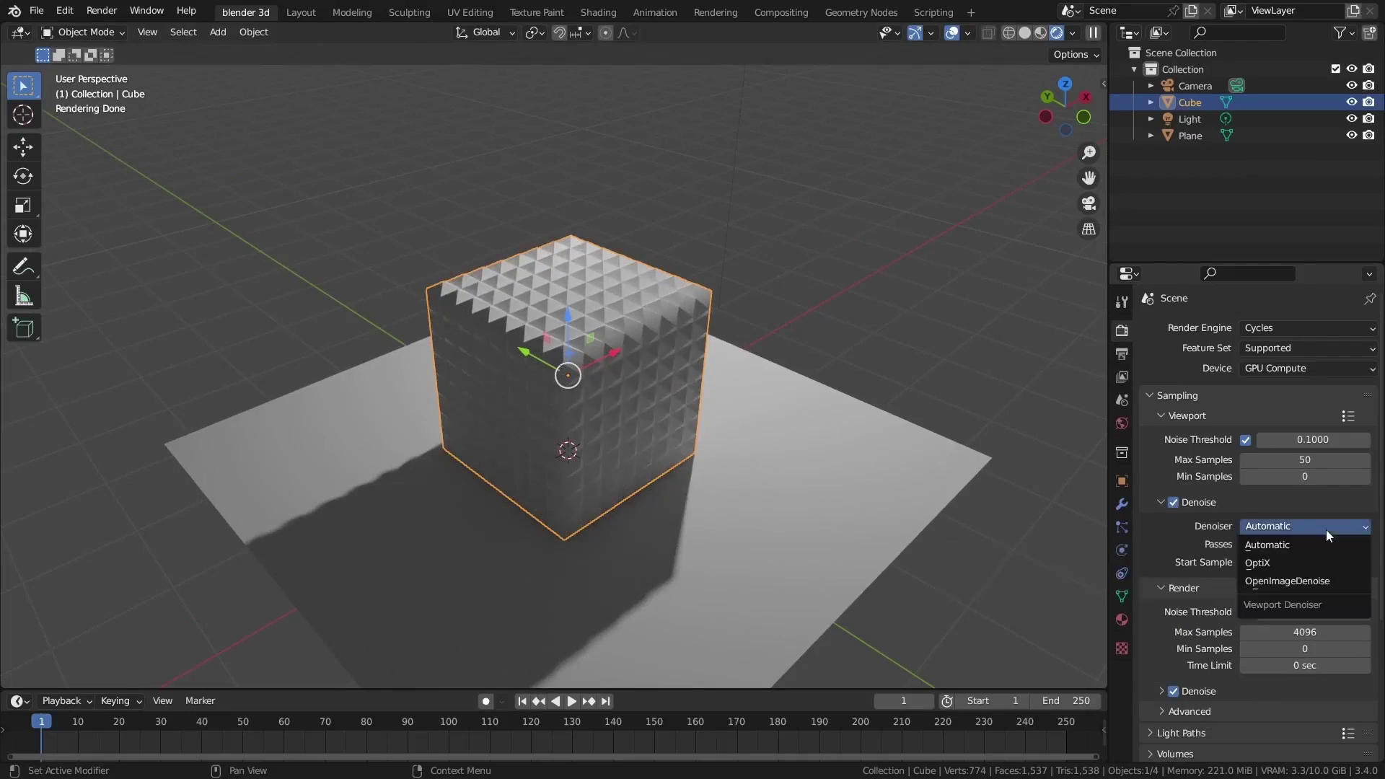
left_click(1268, 564)
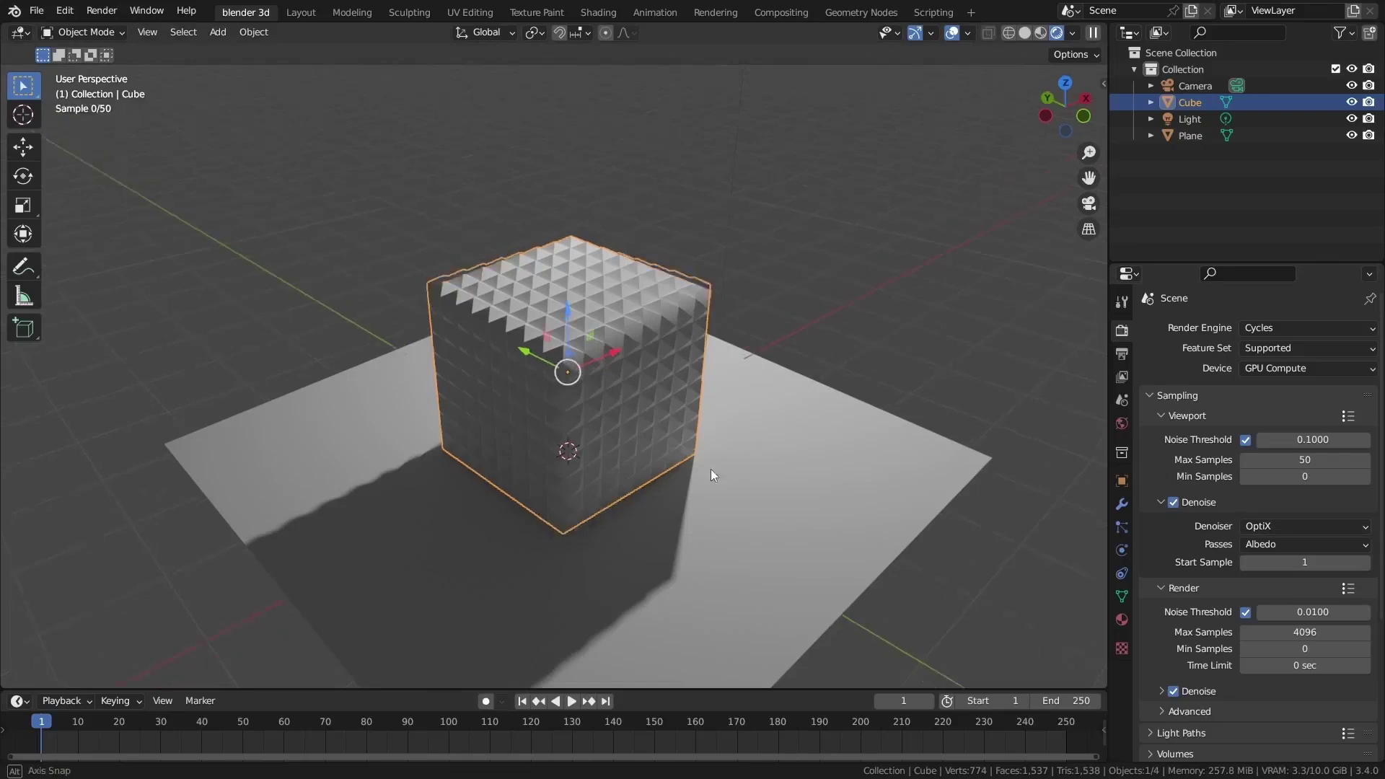
middle_click_drag(712, 474, 764, 490)
left_click(1161, 505)
Set the final render's Max Samples to 512 and disable its Denoise option
scroll(1190, 500, "down", 3)
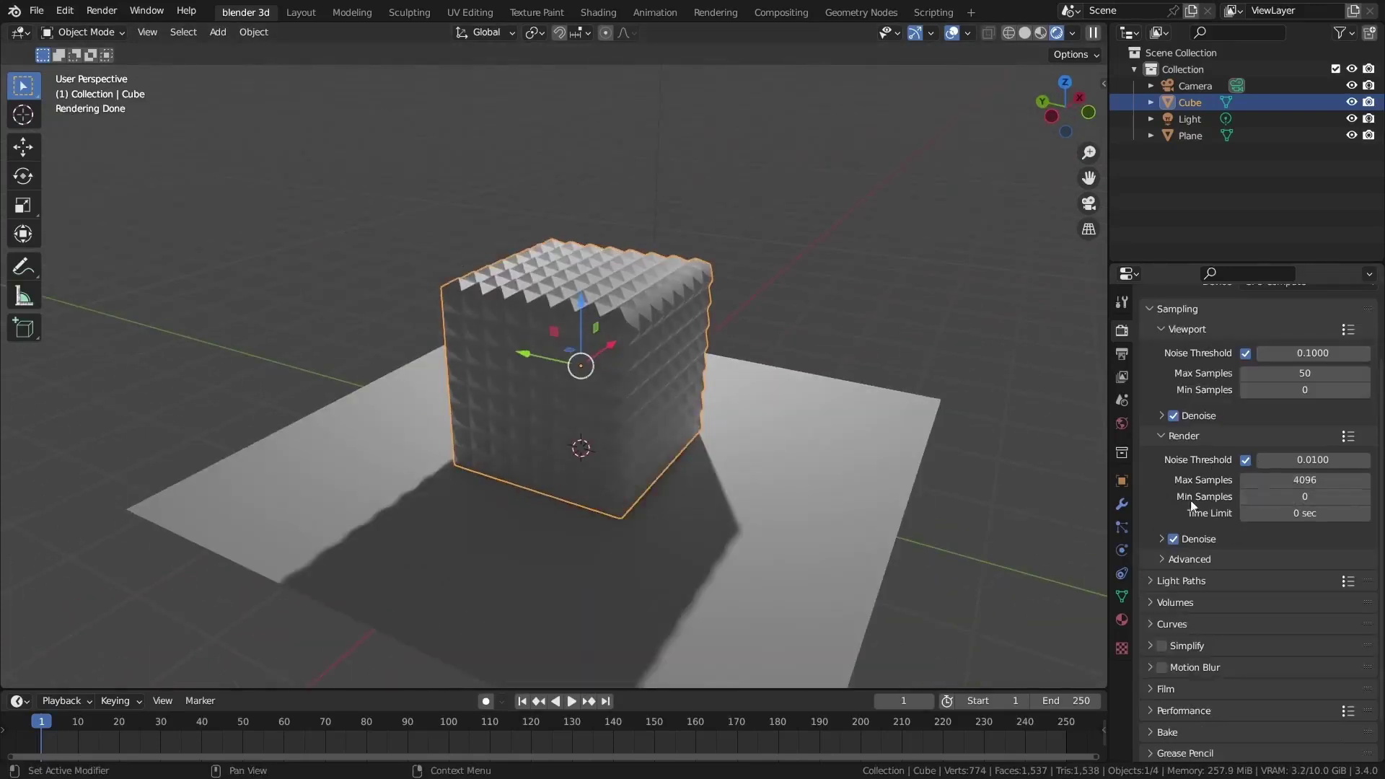
left_click(1326, 482)
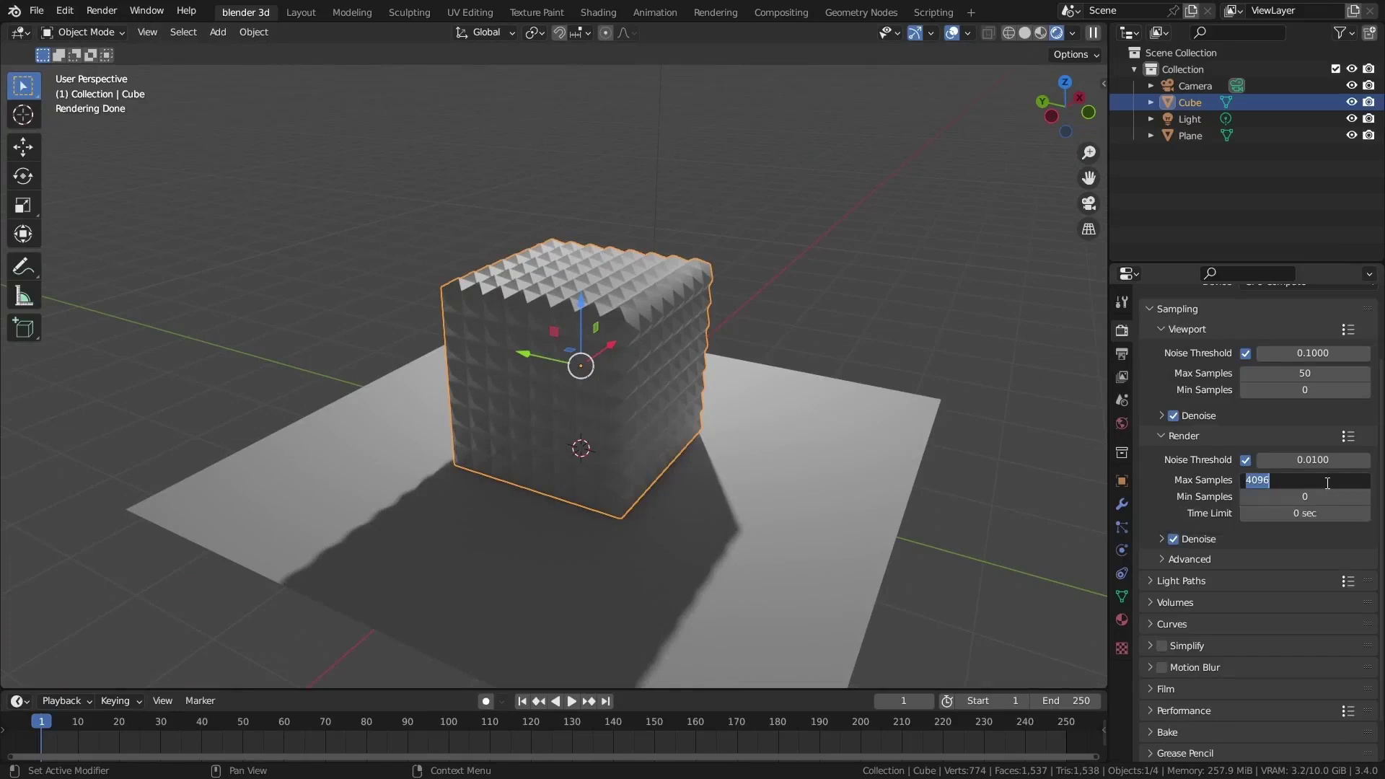
type("512")
key("Return")
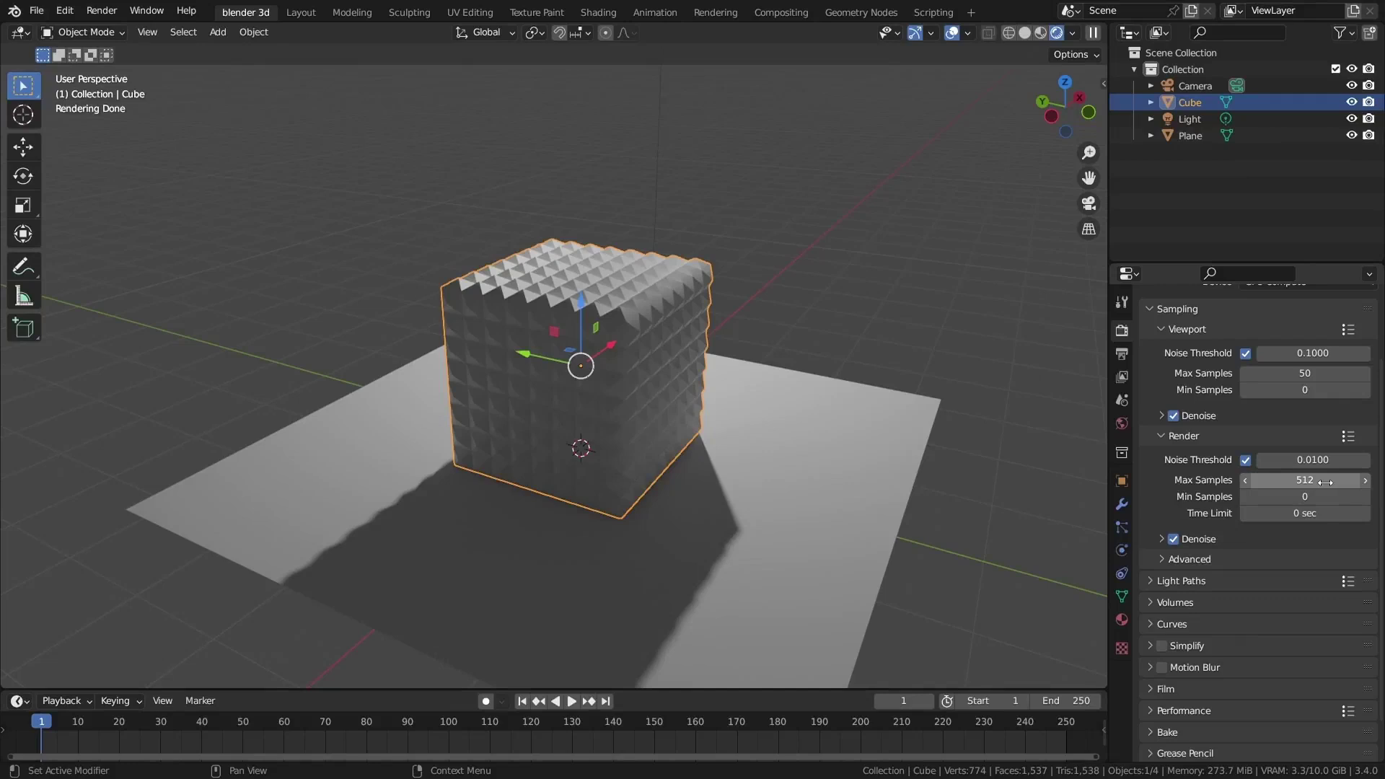
left_click(1171, 540)
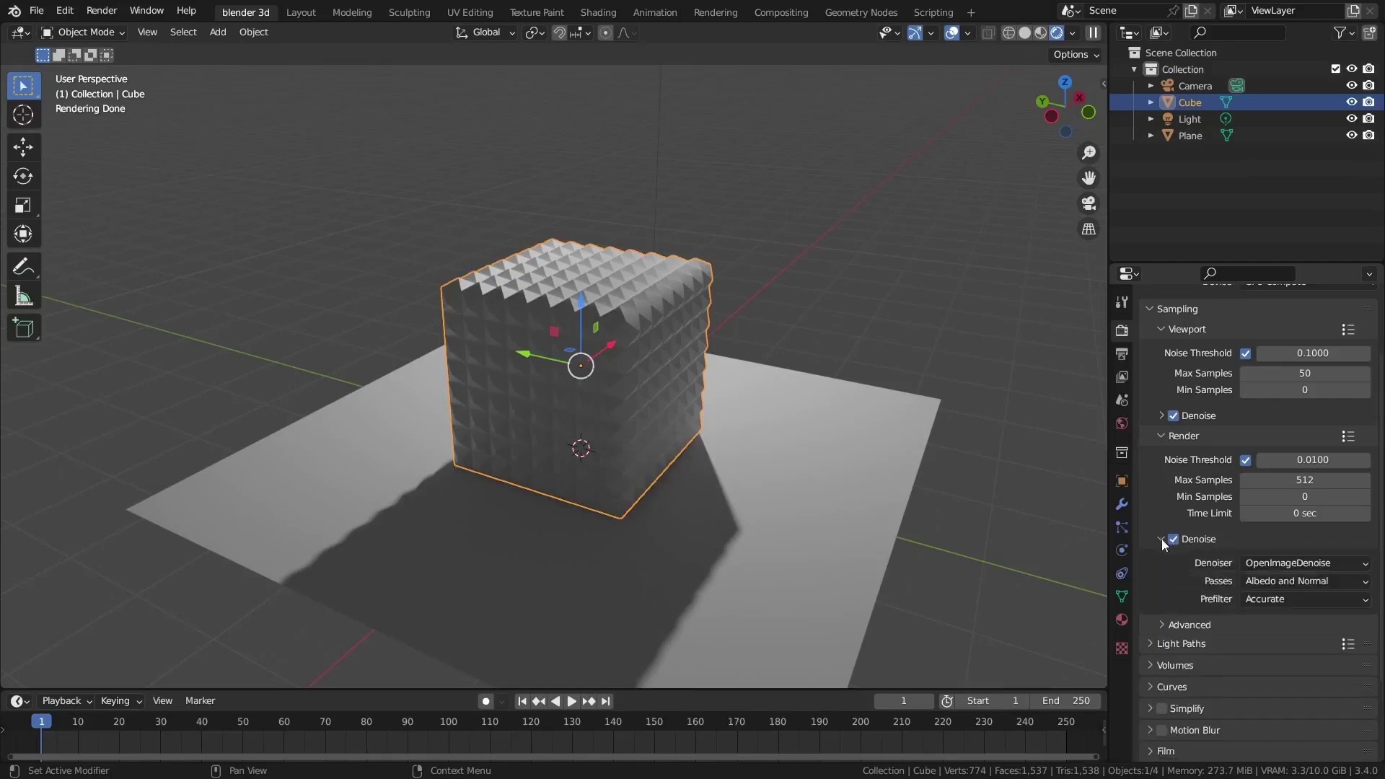
scroll(1182, 514, "down", 2)
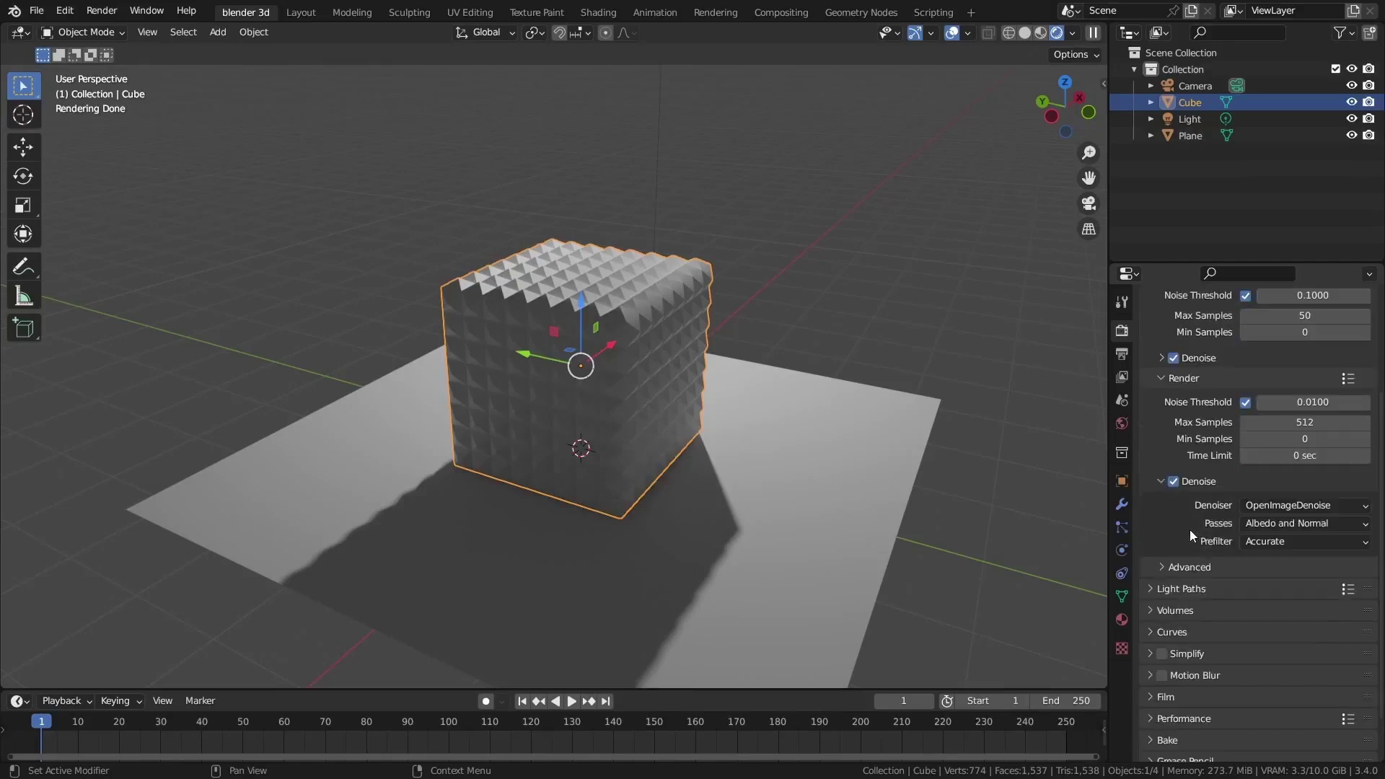
left_click(1173, 482)
left_click(1152, 482)
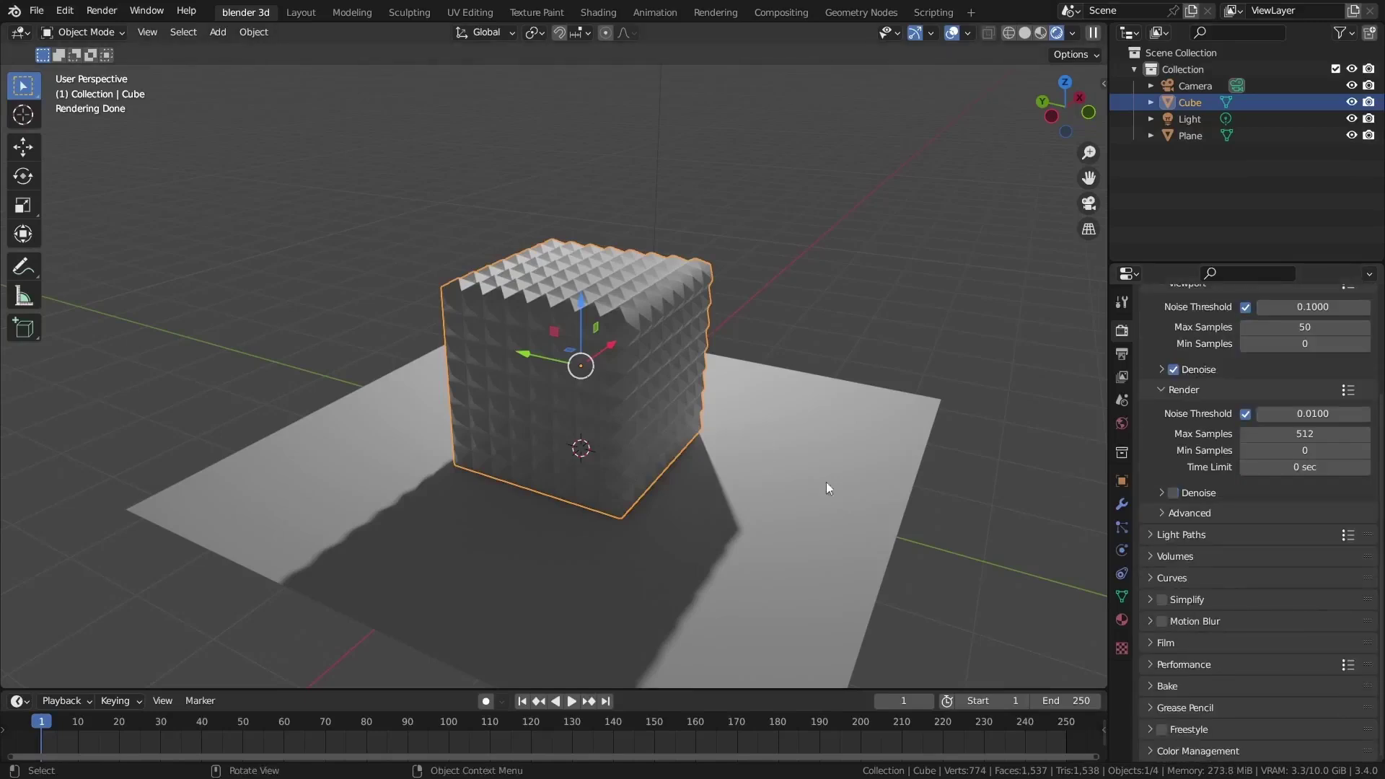
left_click(1207, 517)
left_click(1208, 516)
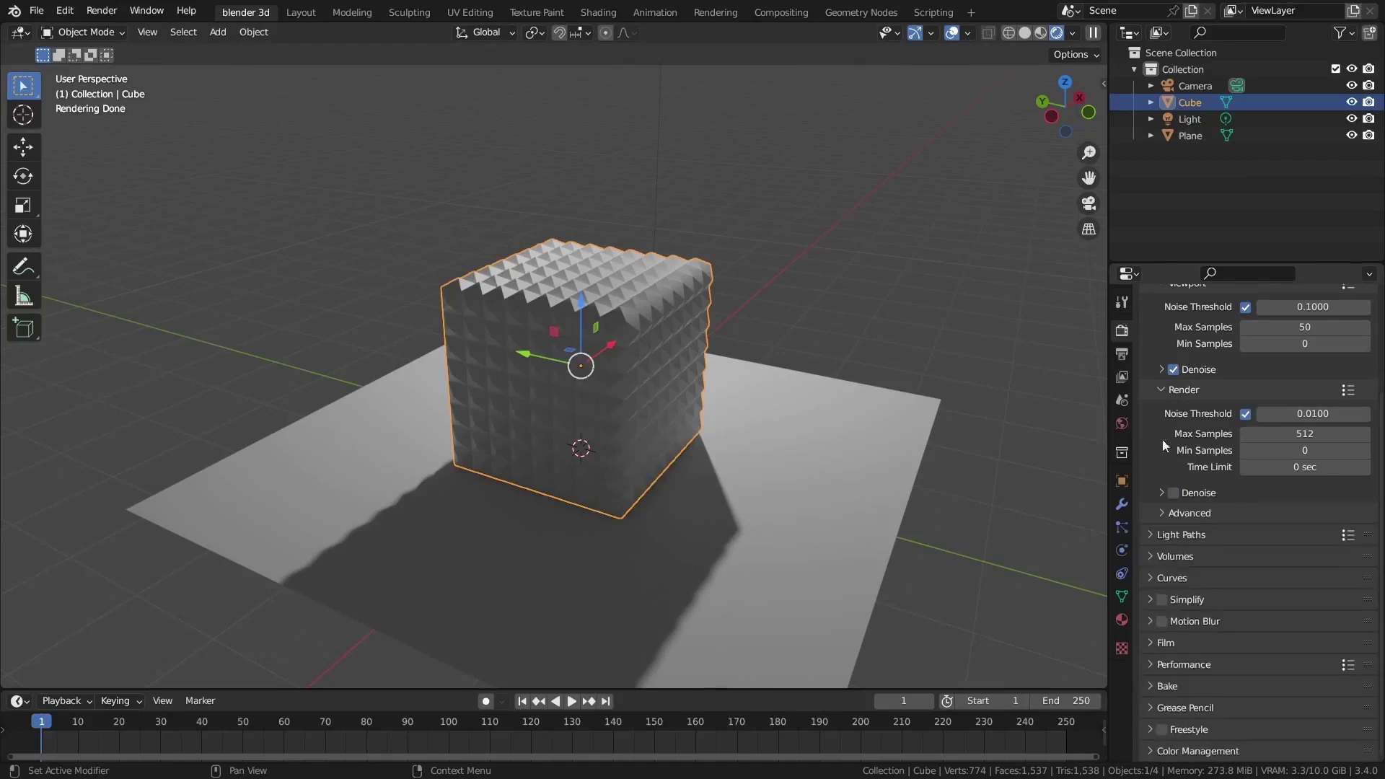
Enable the Denoising Data pass in the view layer's data passes
left_click(1123, 379)
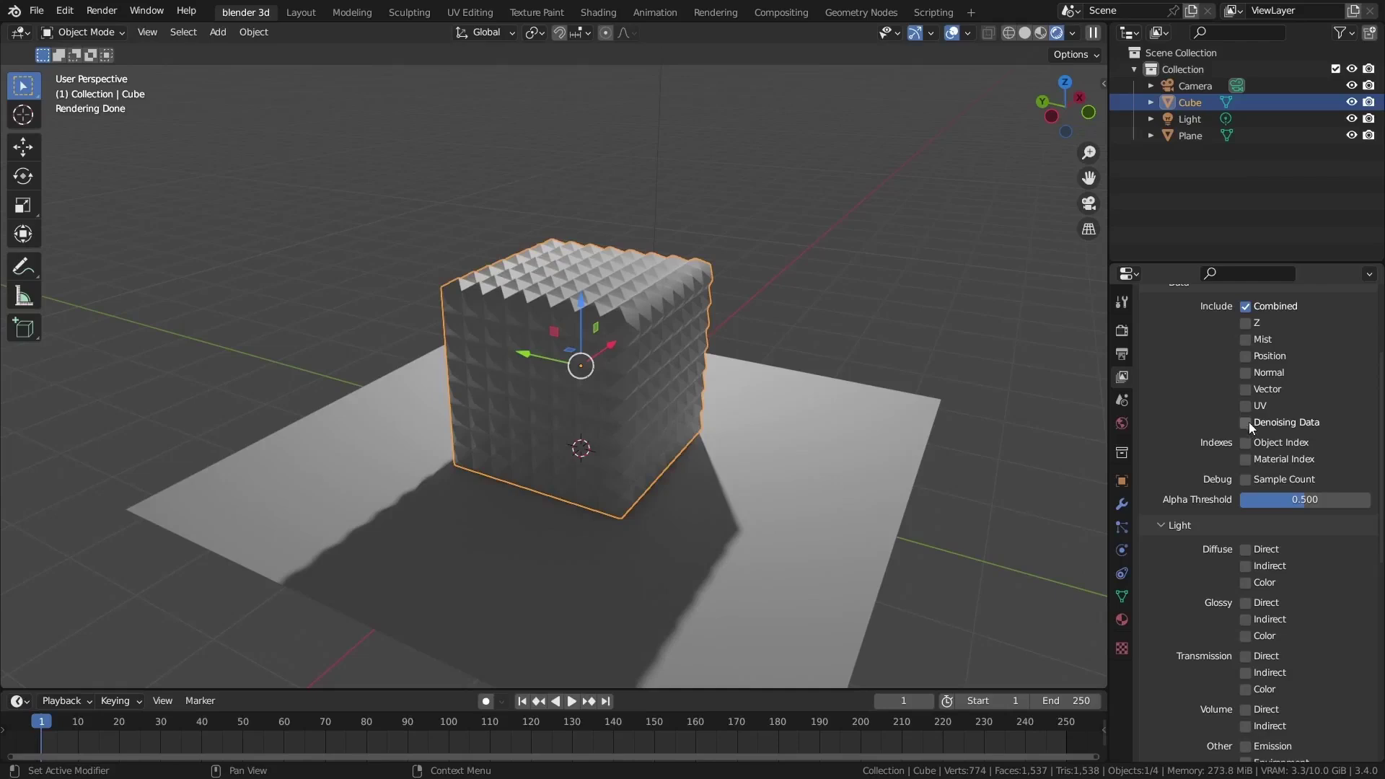
scroll(1250, 426, "up", 3)
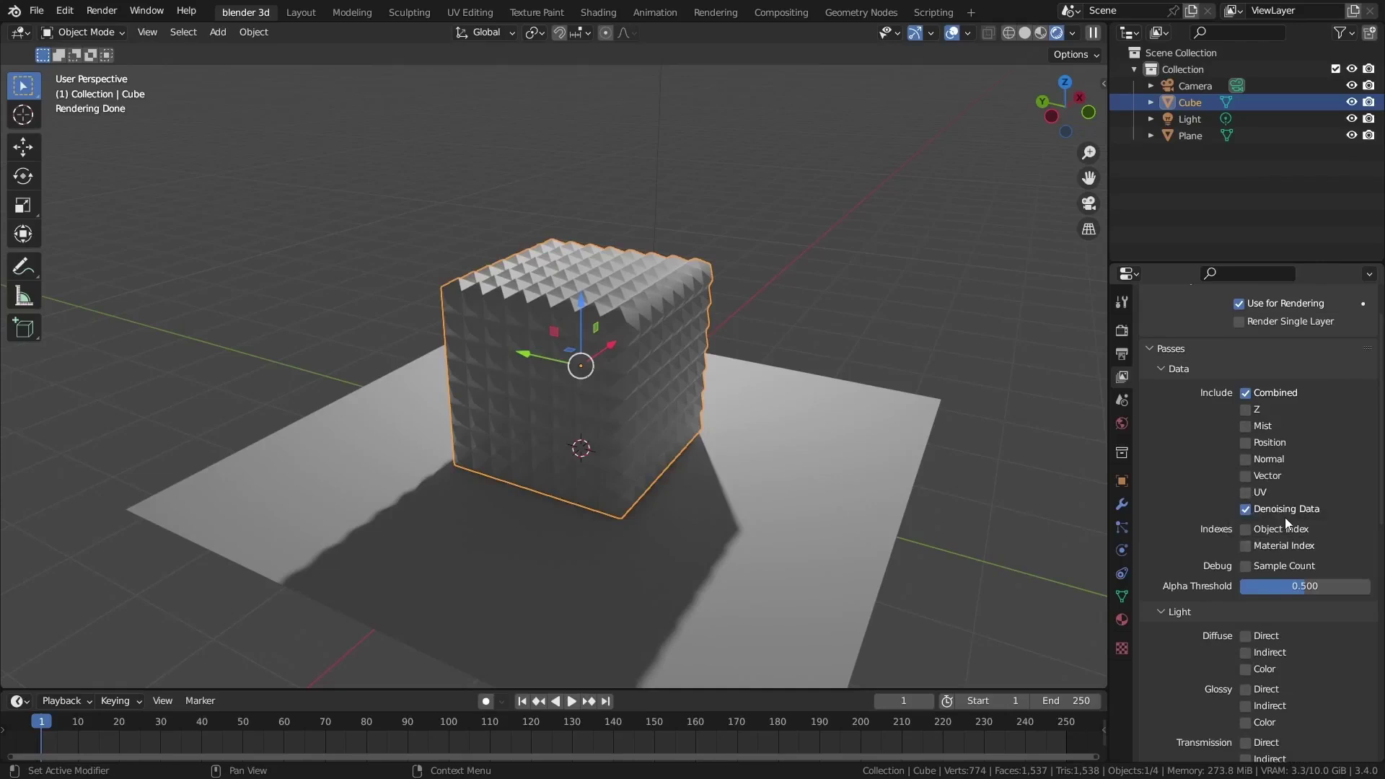
scroll(1285, 517, "up", 1)
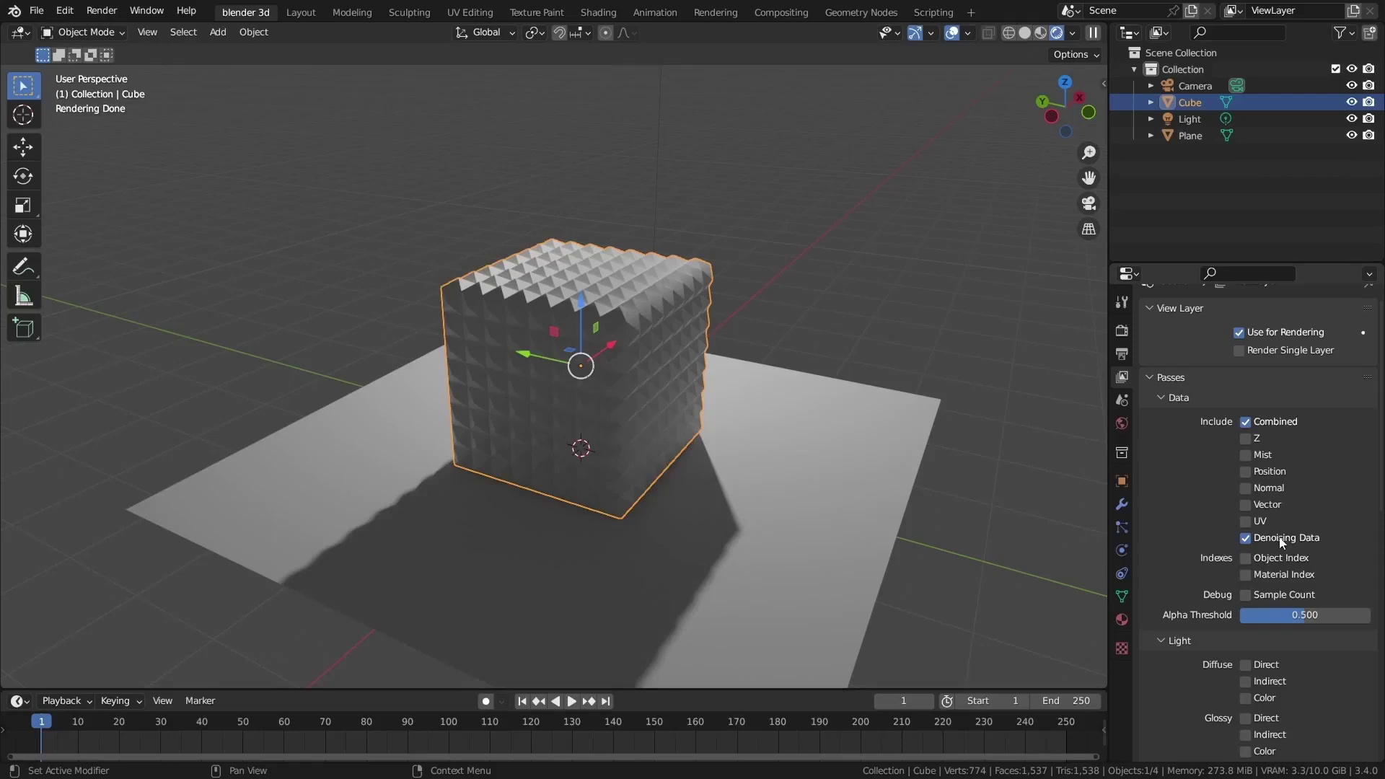
scroll(1281, 543, "up", 1)
In the Compositing workspace, enable nodes and connect a Viewer node to the Render Layers image, placed below the Composite node
left_click(781, 12)
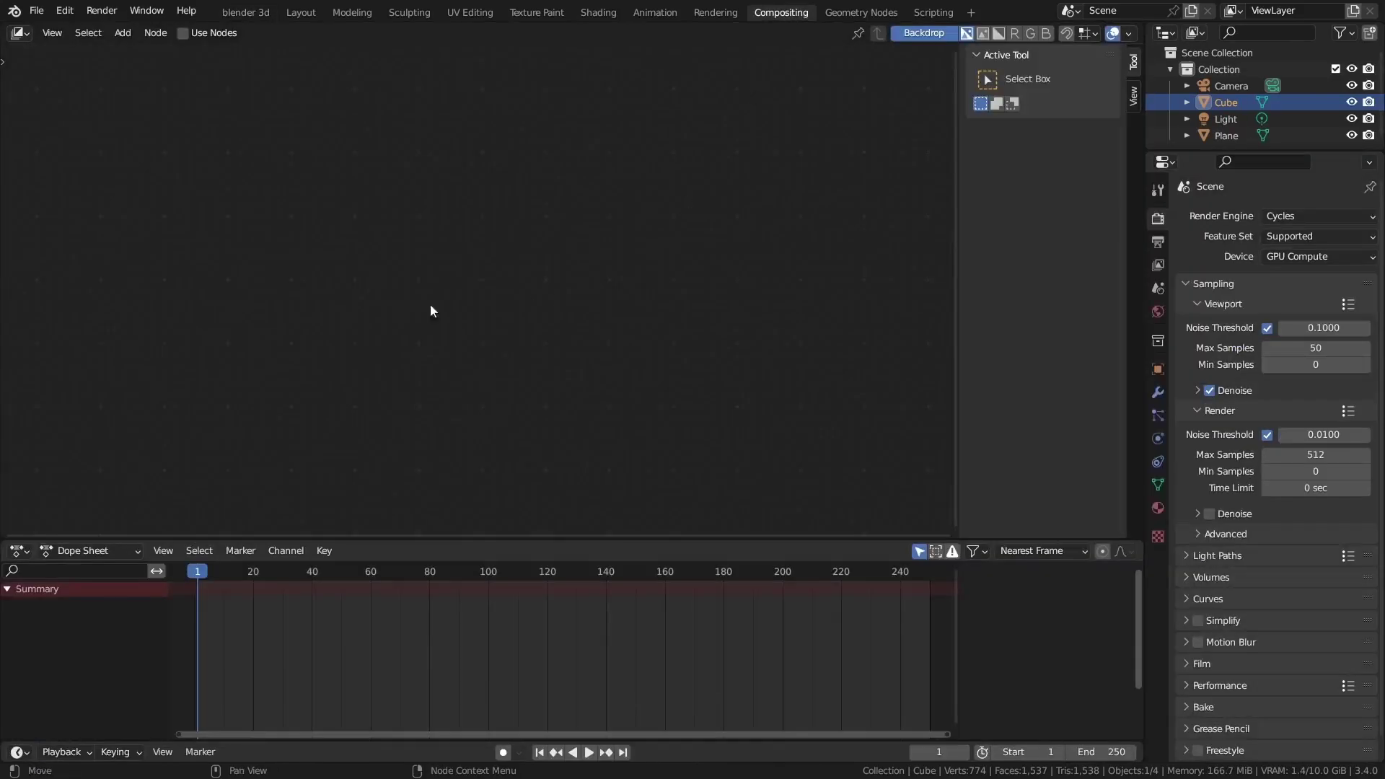
left_click(197, 35)
left_click_drag(454, 230, 182, 245)
left_click(247, 244, "ctrl+shift")
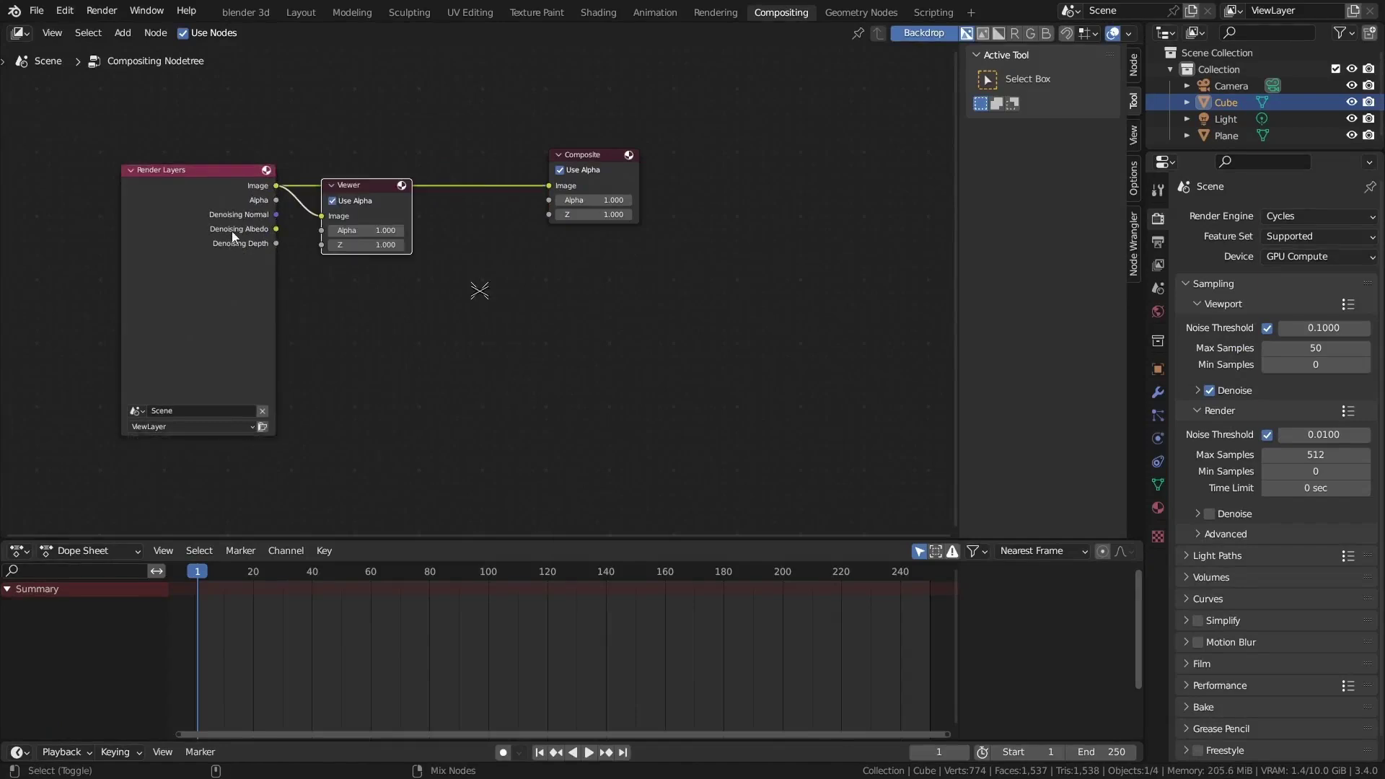
left_click_drag(386, 200, 622, 250)
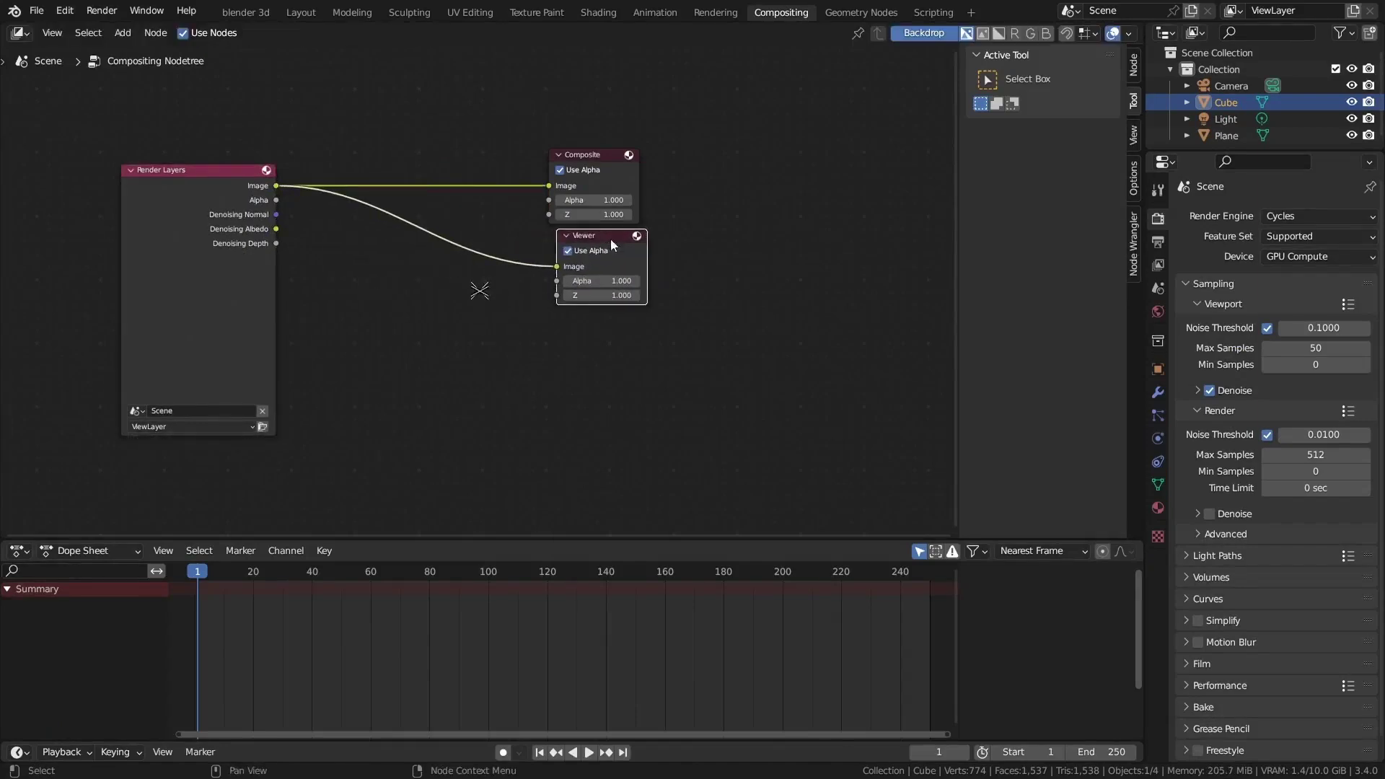
Join the Composite and Viewer links with a reroute and insert a Denoise node between Render Layers and the reroute
right_click_drag(519, 116, 490, 469, "shift")
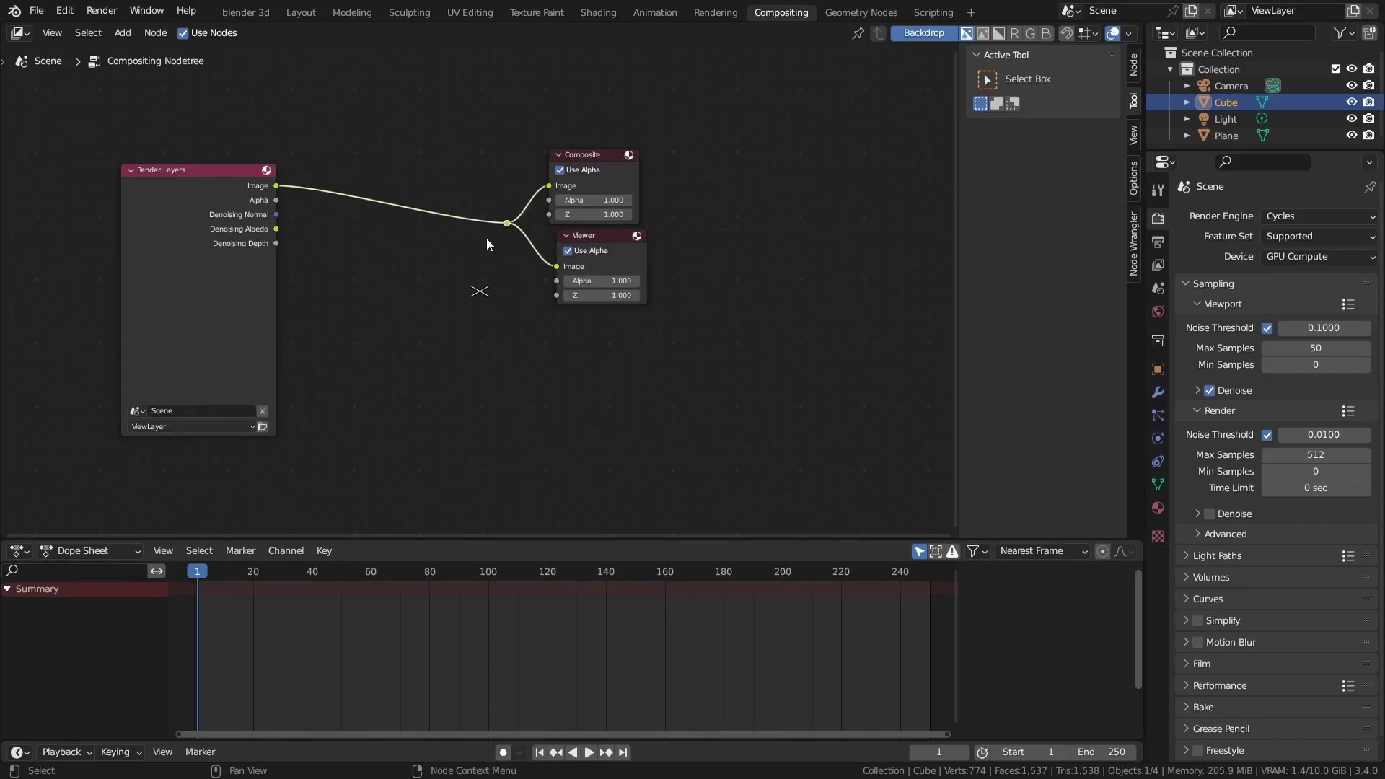
left_click_drag(217, 230, 185, 255)
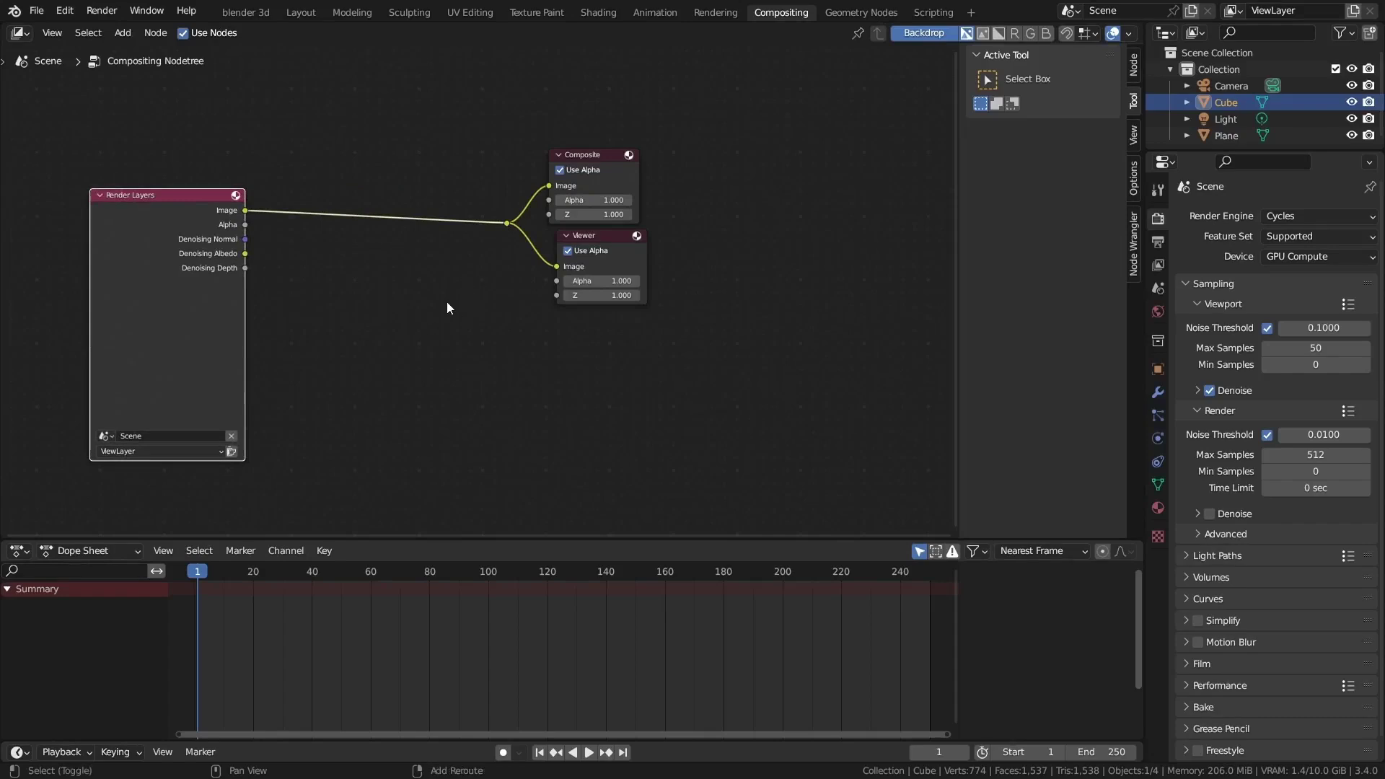
key("shift+a")
mouse_move(383, 396)
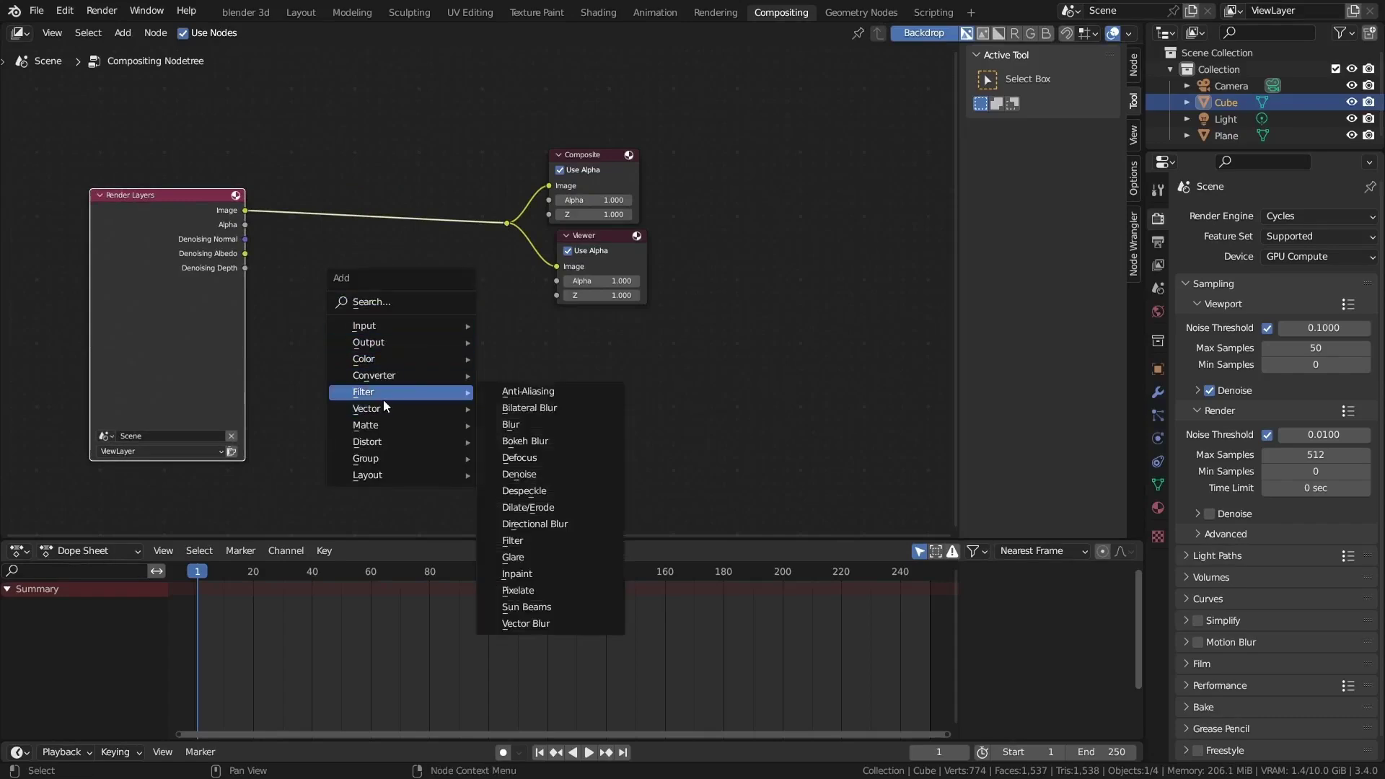
left_click(538, 478)
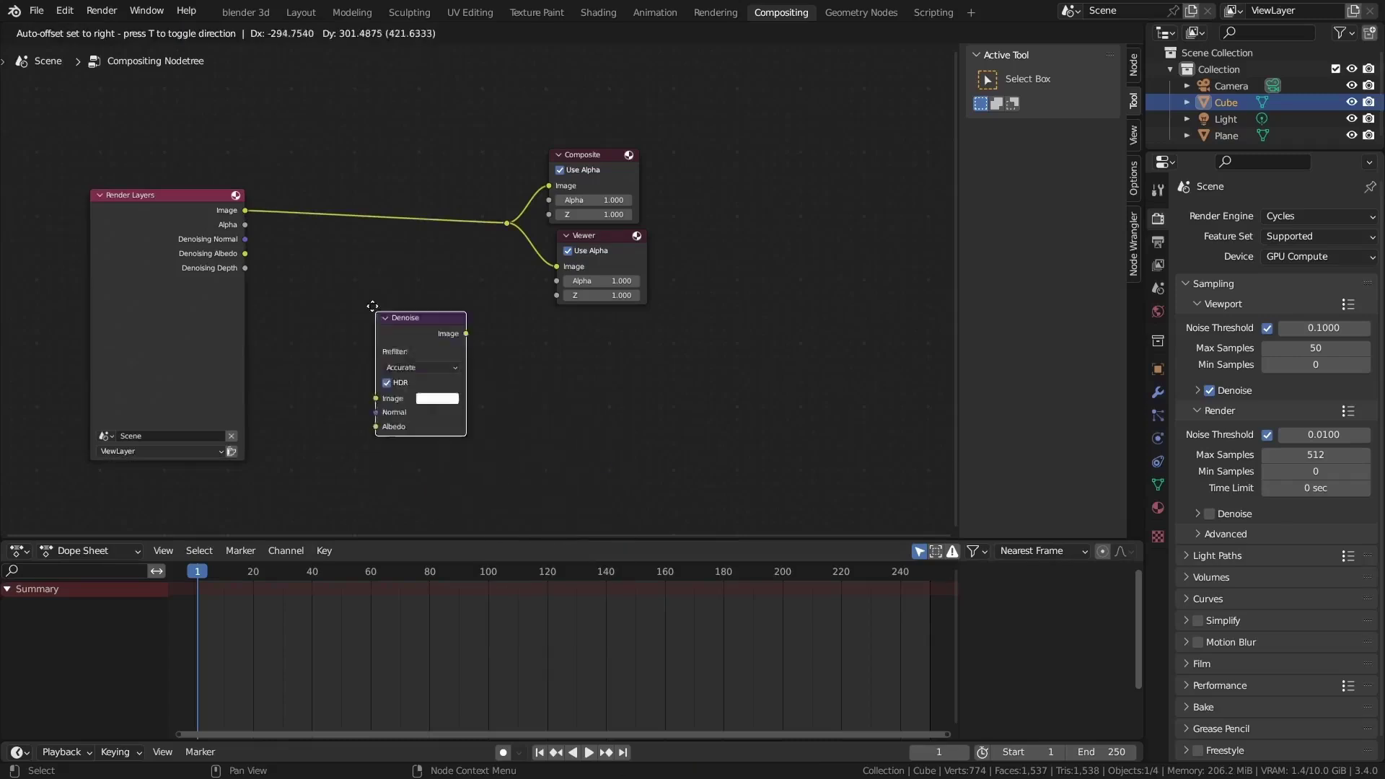
left_click(336, 203)
Connect Render Layers' Denoising Normal and Denoising Albedo outputs to the Denoise node's Normal and Albedo inputs
middle_click_drag(336, 202, 506, 326)
scroll(554, 341, "up", 4)
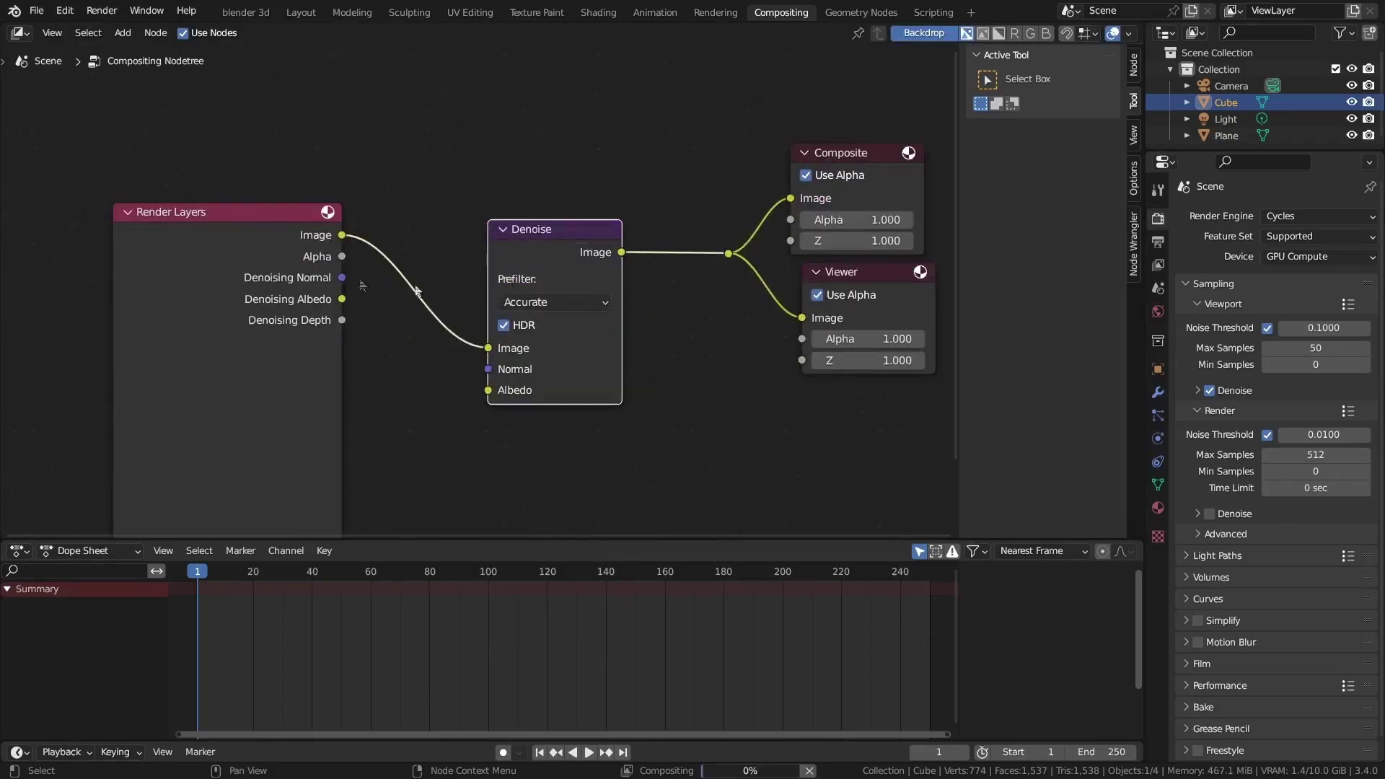
left_click_drag(336, 278, 521, 394)
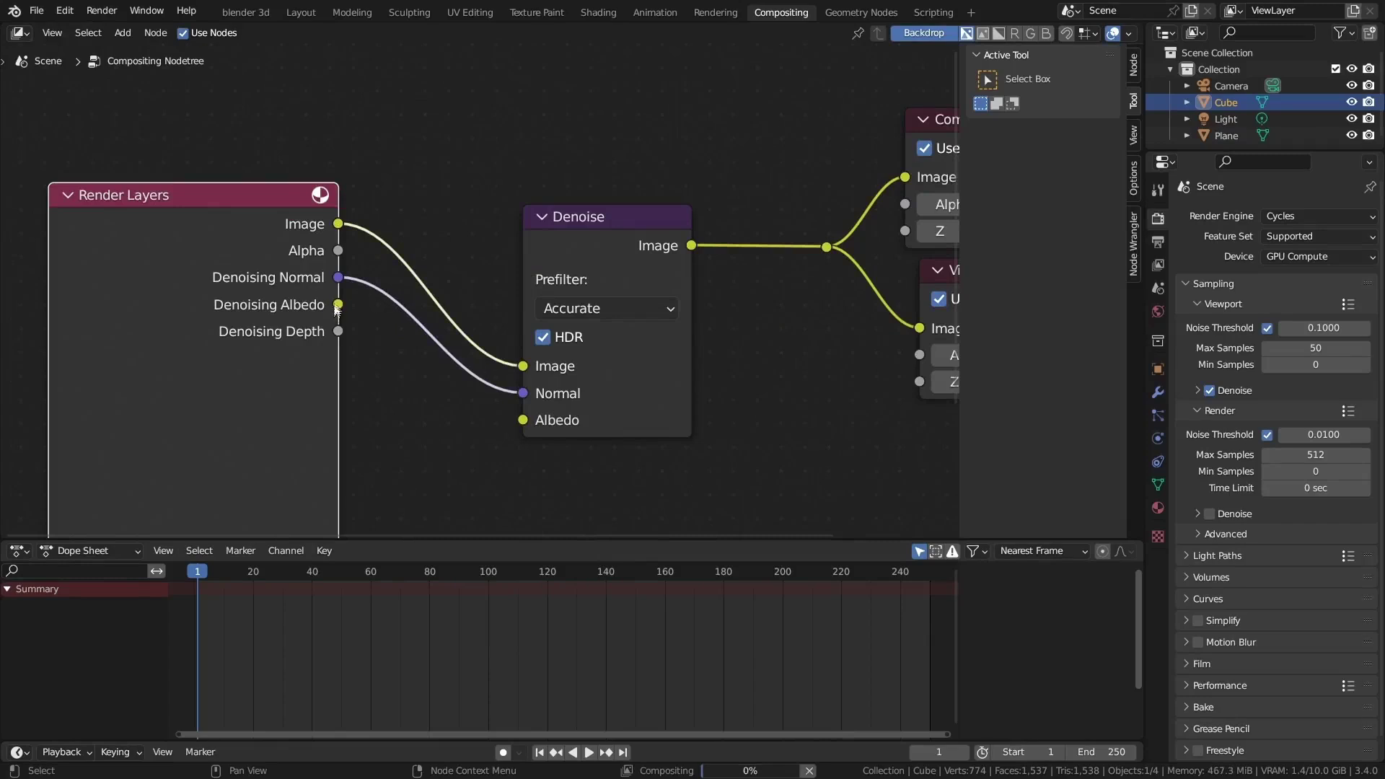
left_click_drag(338, 305, 523, 420)
middle_click_drag(581, 439, 581, 354)
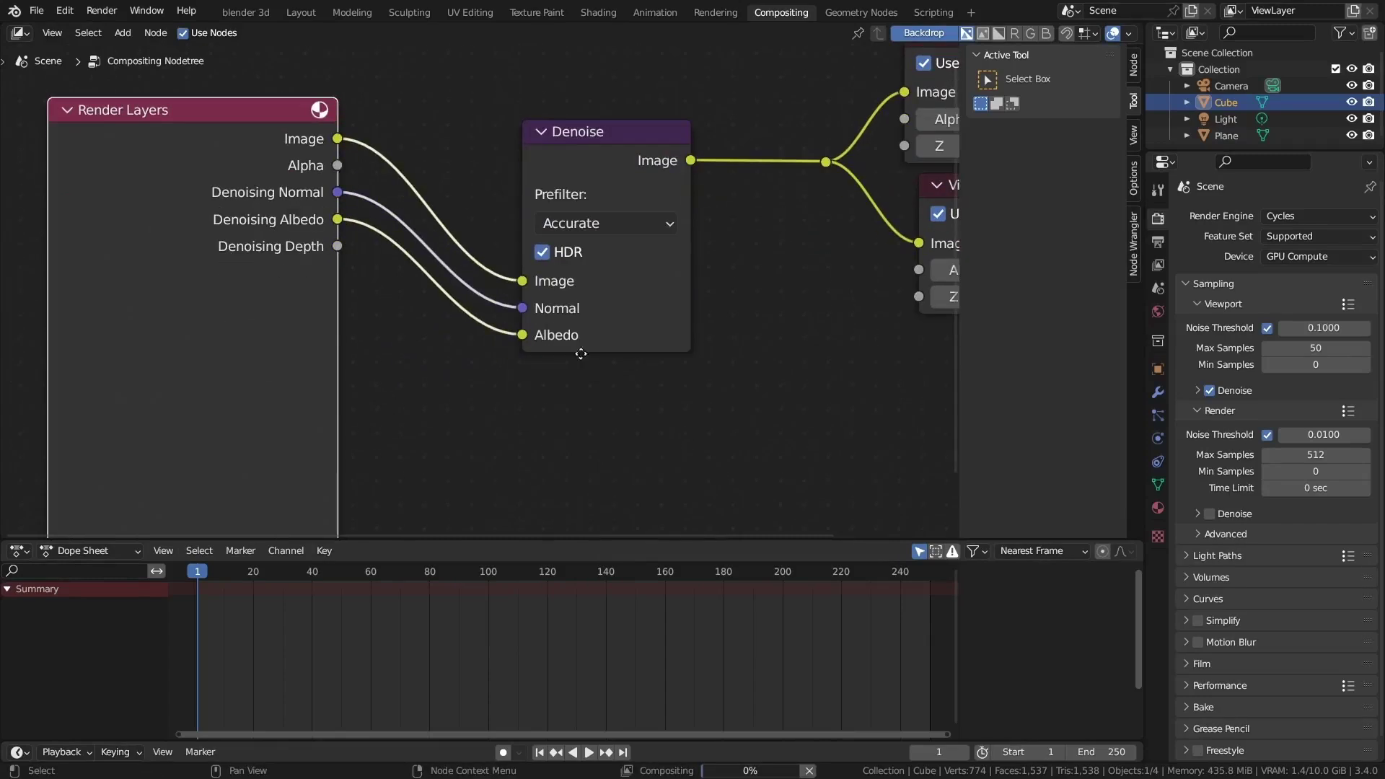
scroll(581, 354, "down", 3)
In the blender 3d workspace, split the 3D viewport into two side-by-side areas and turn the narrower one into a Shader Editor
left_click(245, 12)
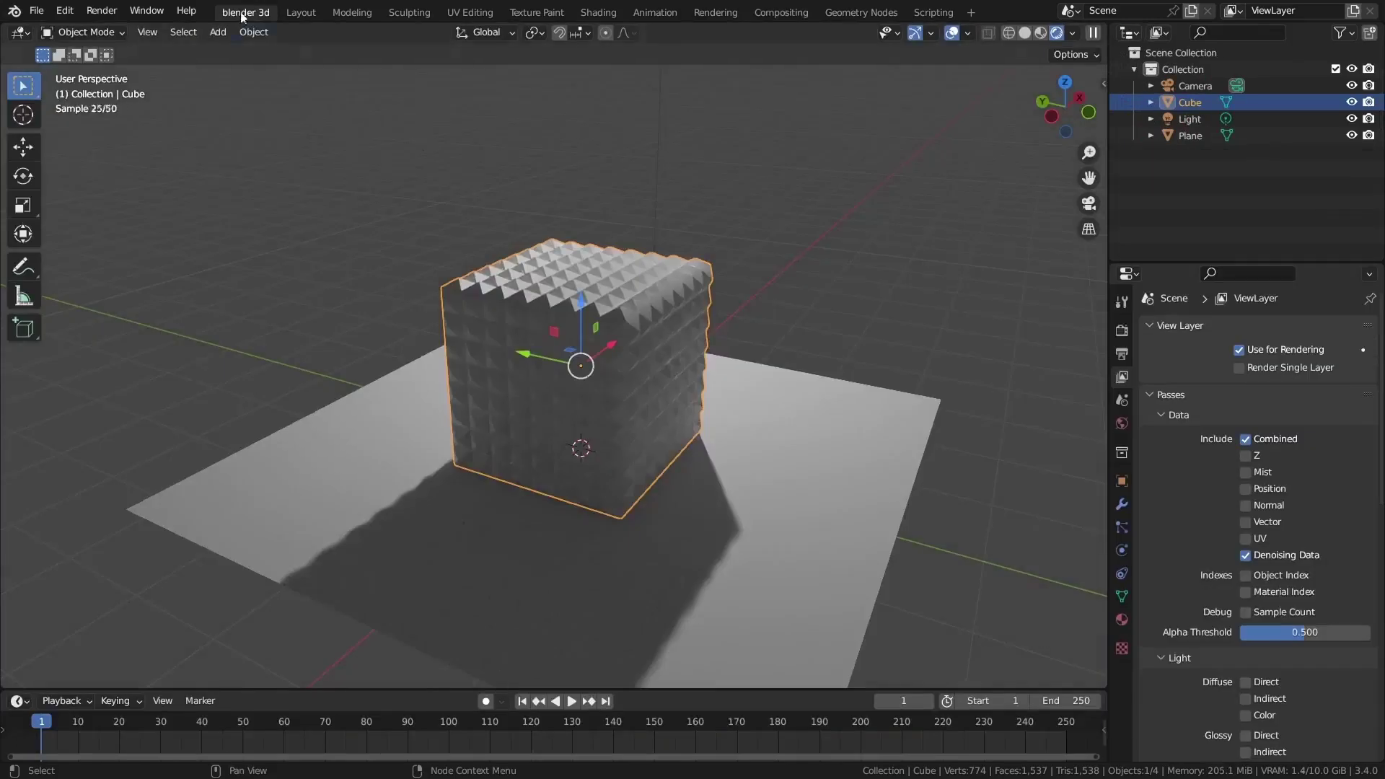
scroll(600, 318, "down", 3)
middle_click_drag(600, 317, 580, 367)
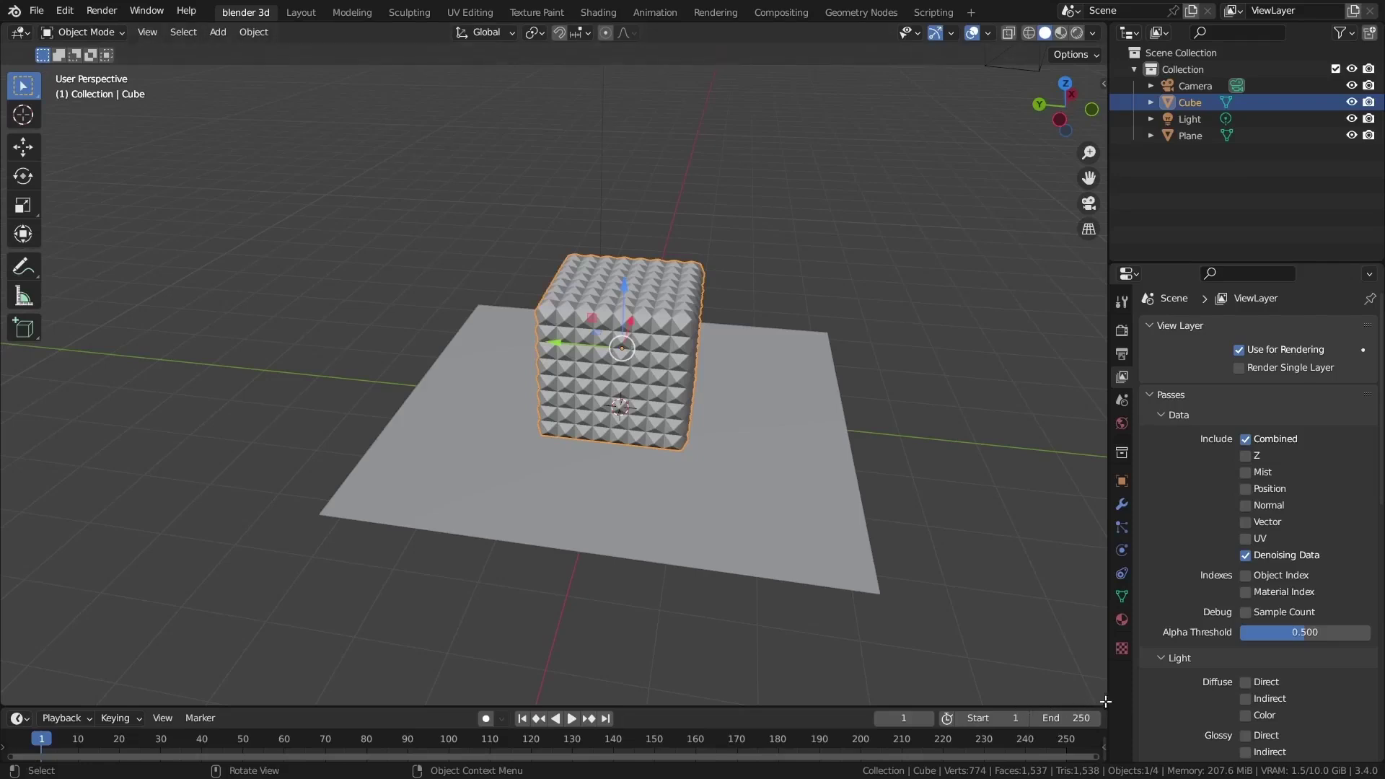
left_click_drag(1105, 702, 449, 542)
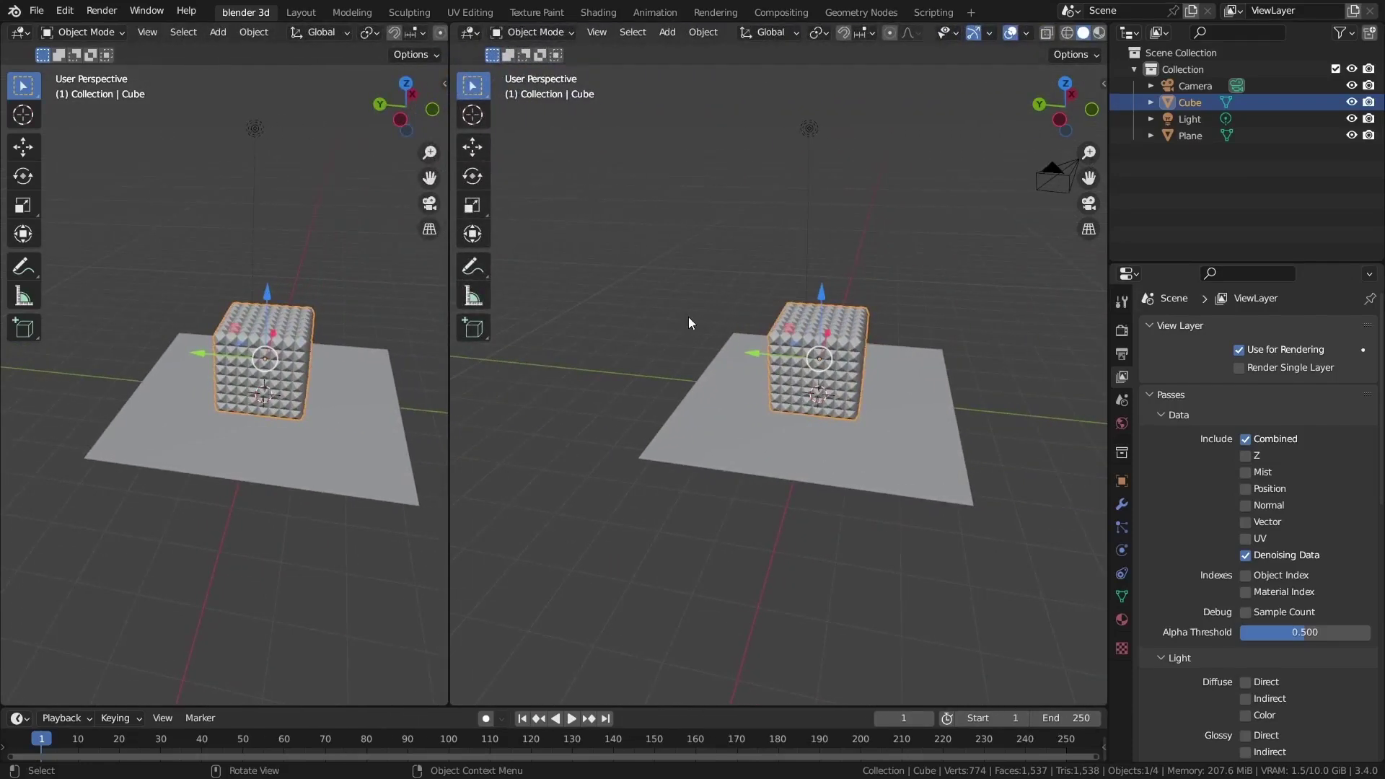
left_click(24, 35)
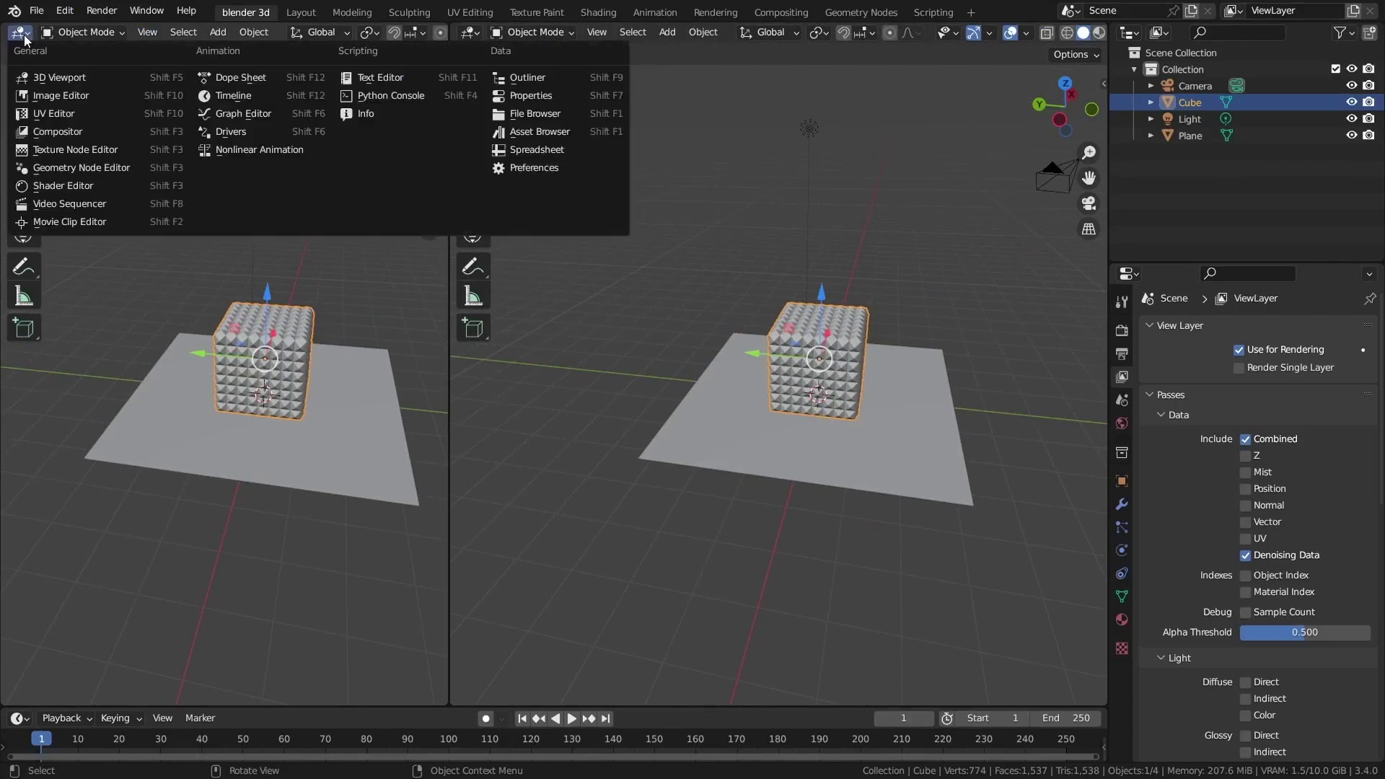
left_click(65, 185)
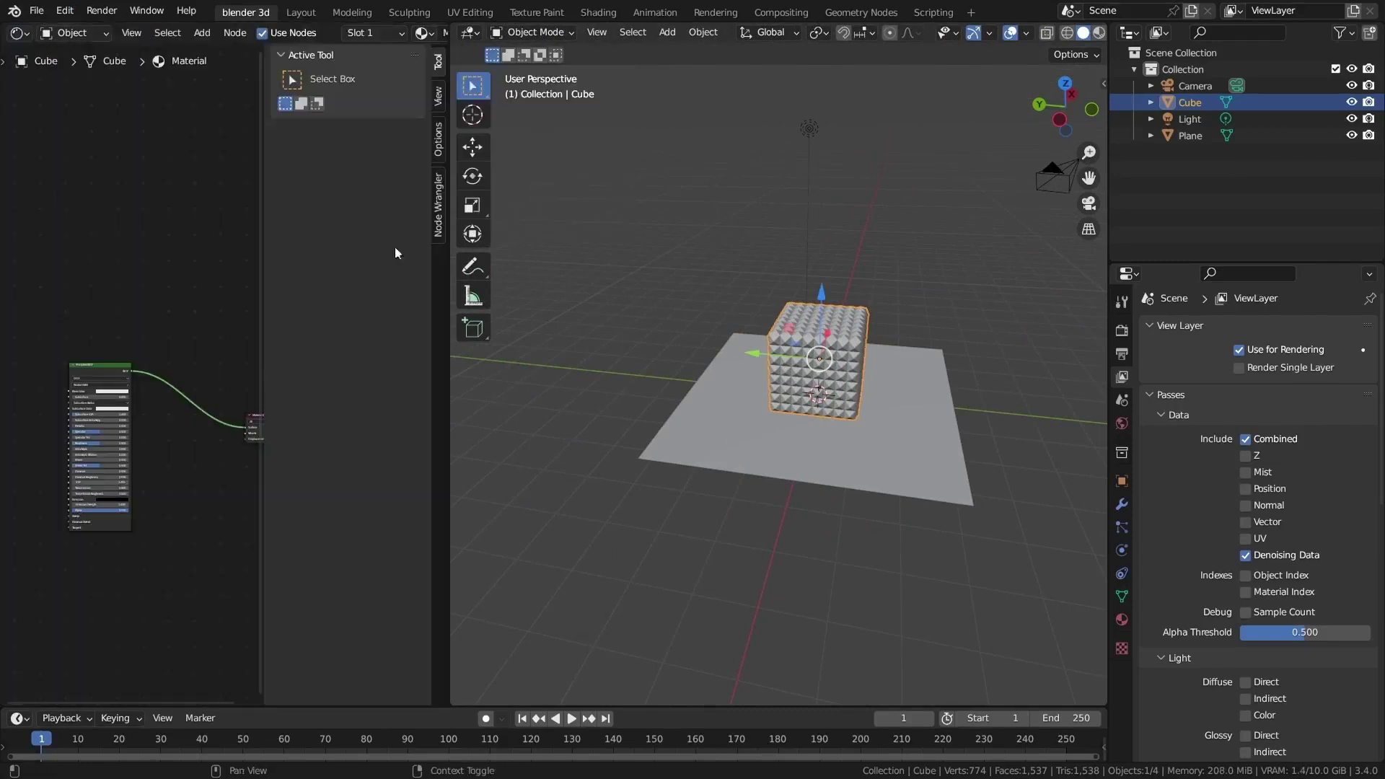
Hide the Shader Editor's sidebar and the 3D viewport's toolbar, and widen the Shader Editor slightly
key("n")
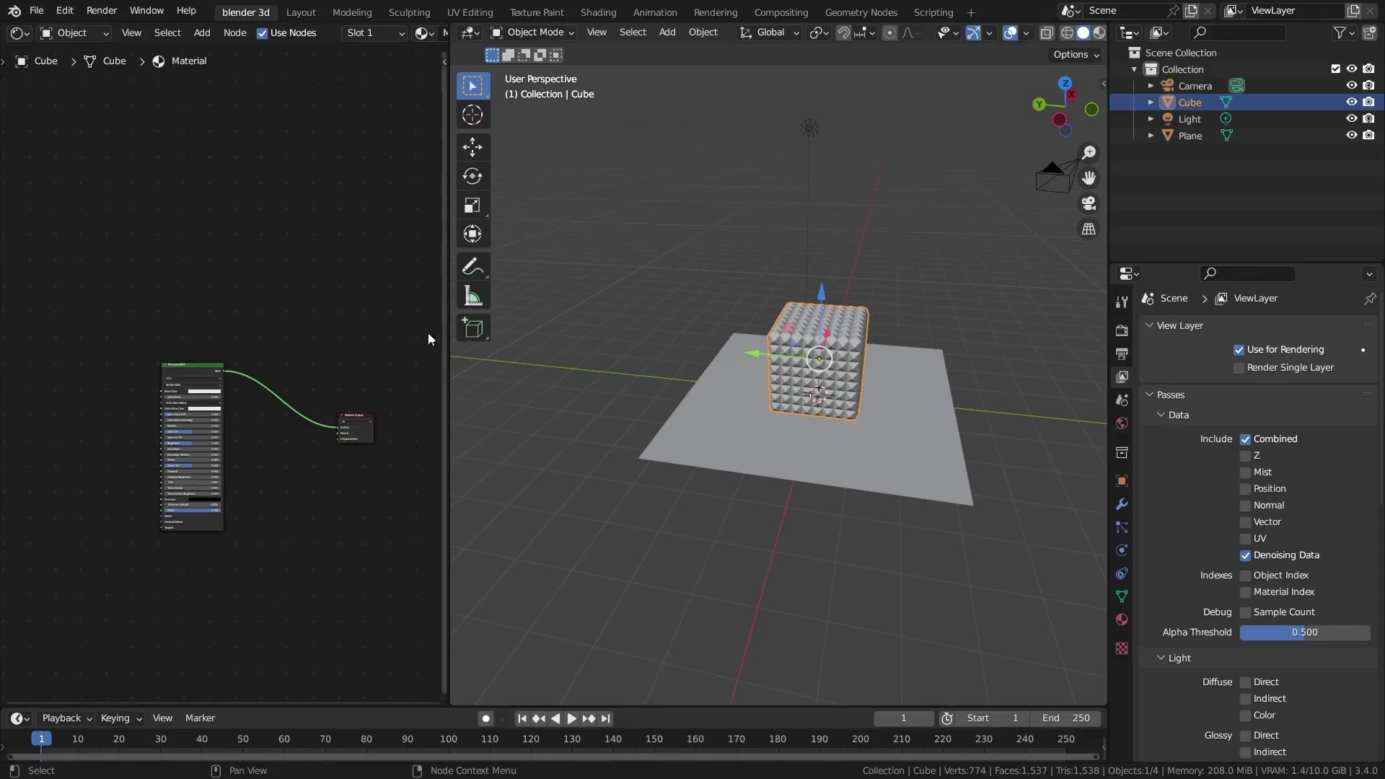
left_click_drag(445, 340, 454, 346)
key("t")
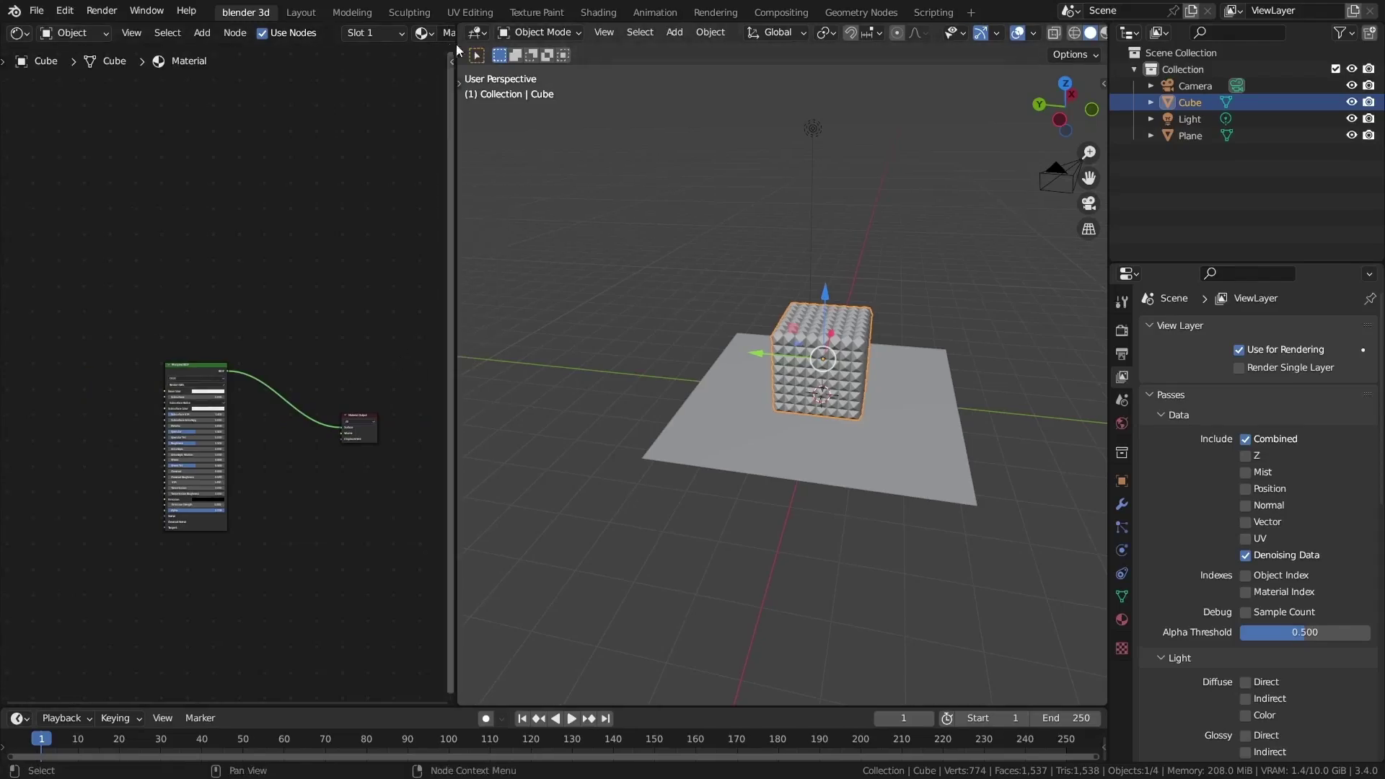
Split the Shader Editor into two stacked areas, turn the upper one into an Image Editor, and frame all shader nodes below
left_click_drag(454, 25, 433, 328)
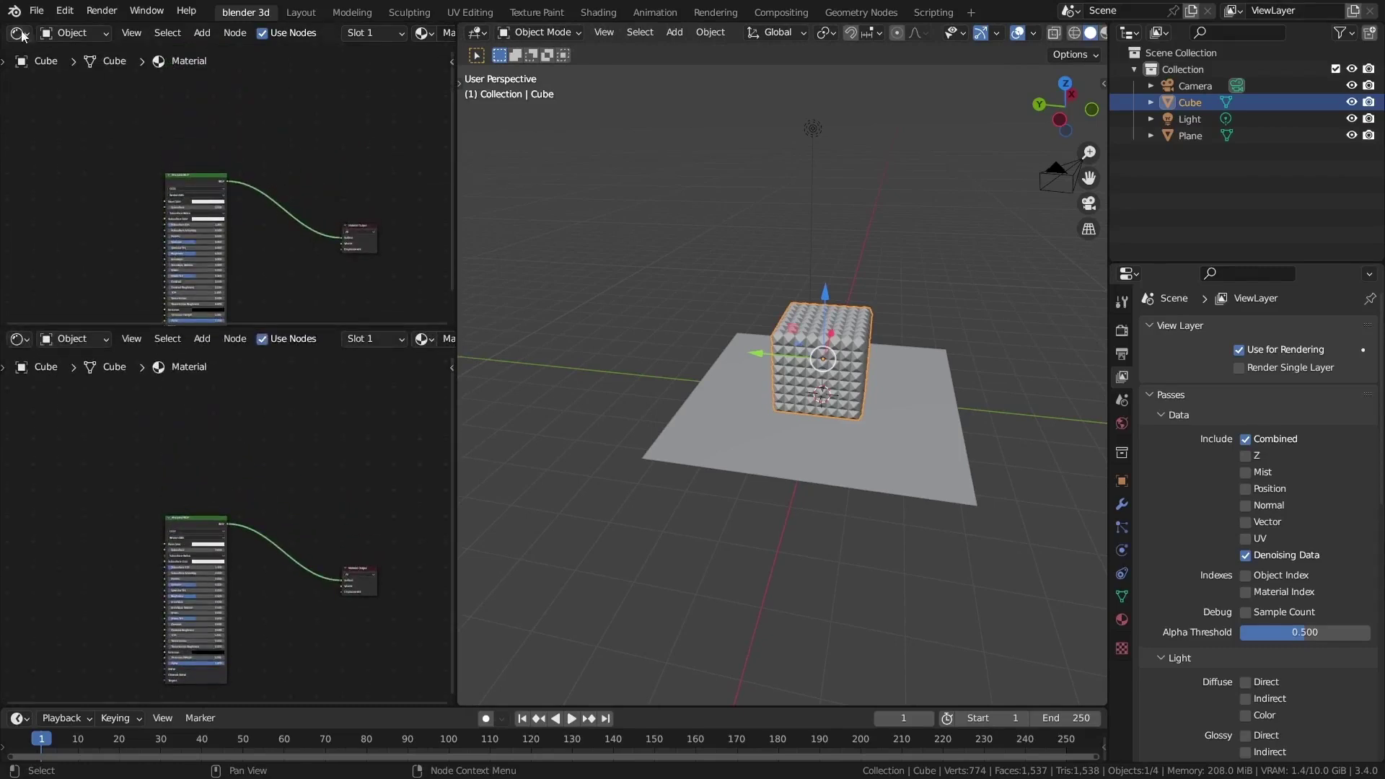
key("shift+F10")
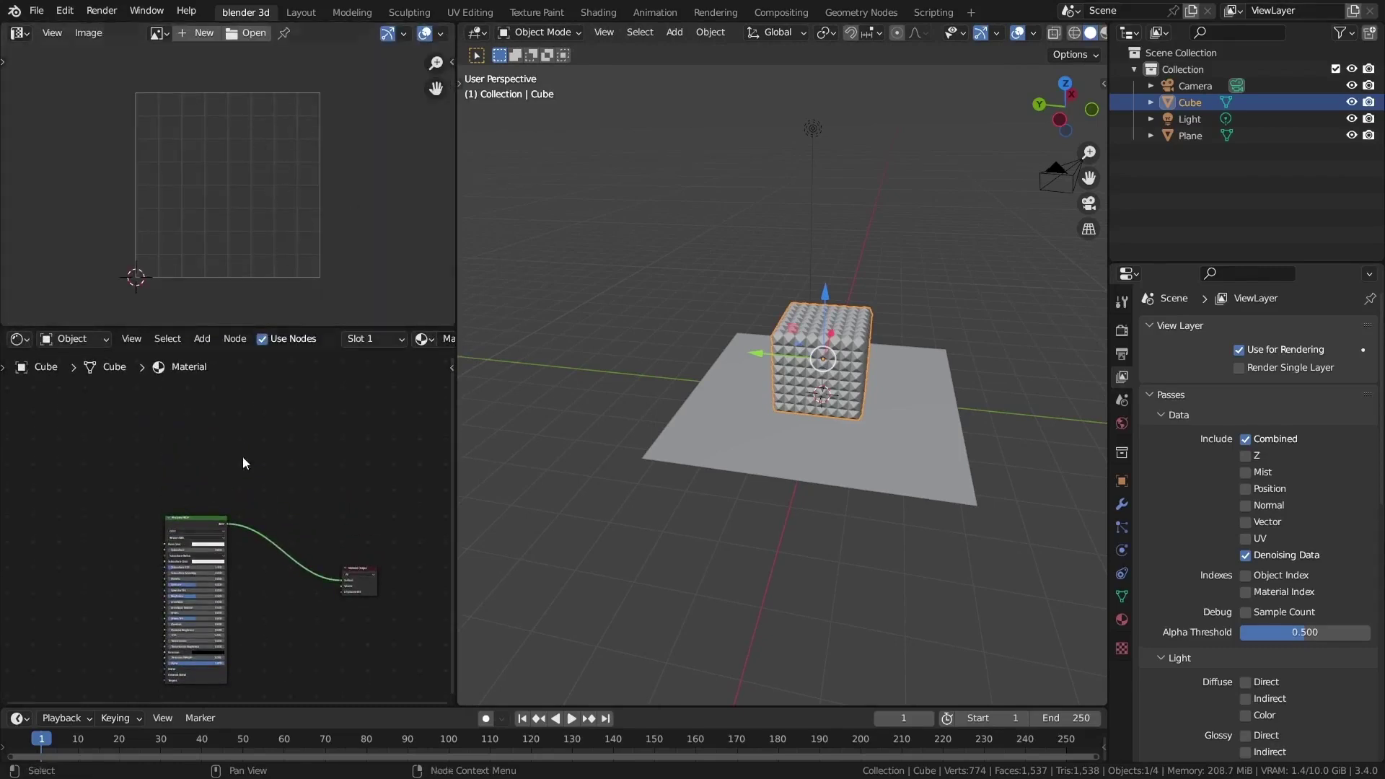
key("Home")
Delete the cube from the scene and add a Monkey mesh in its place
middle_click_drag(729, 418, 910, 315)
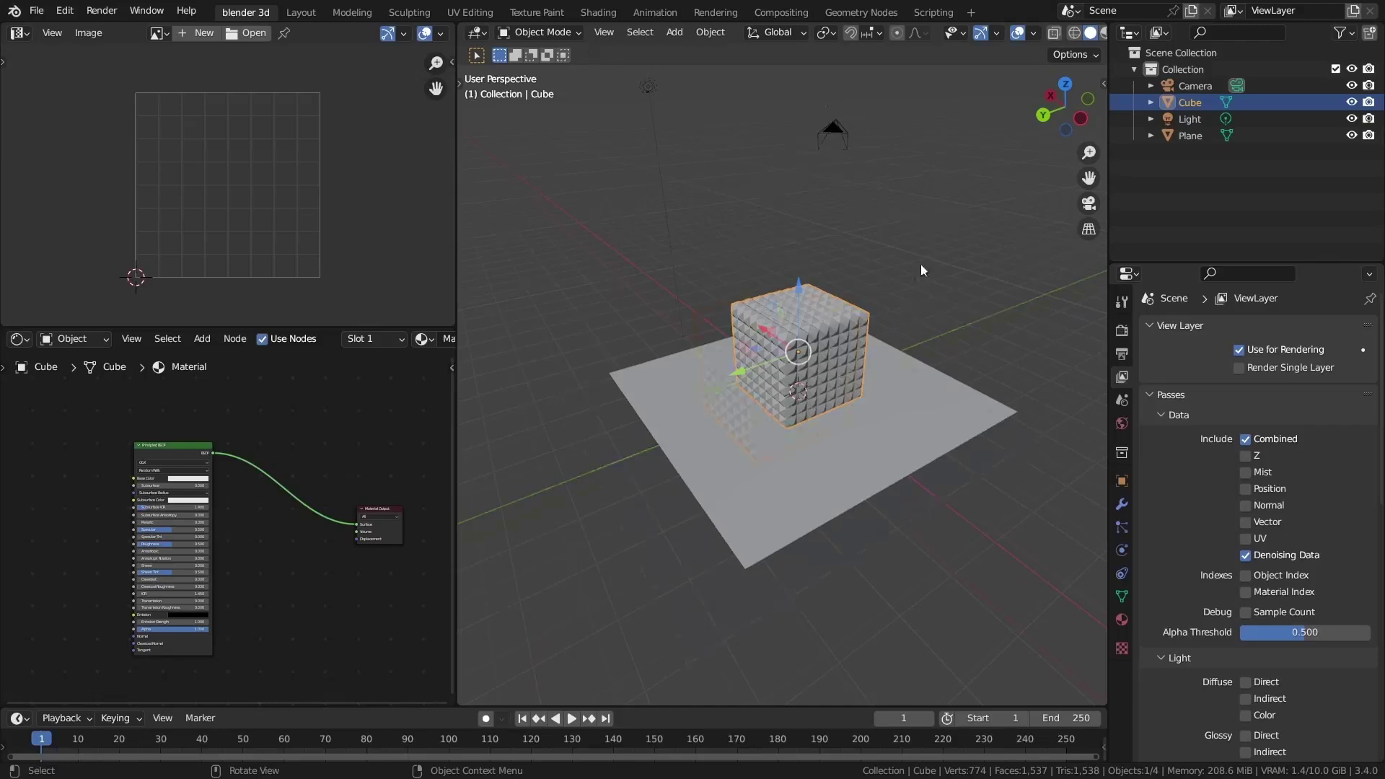
middle_click_drag(919, 266, 851, 259)
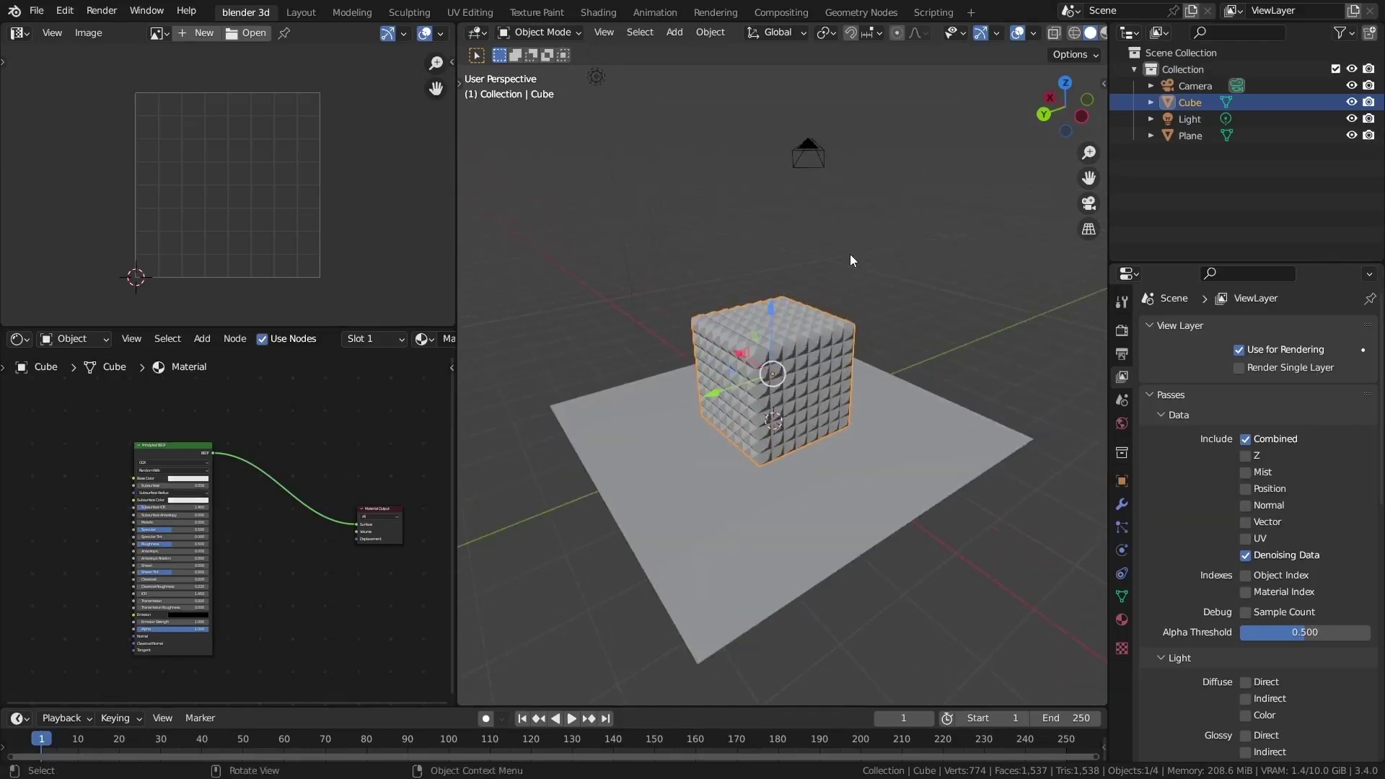
key("Delete")
key("shift+a")
mouse_move(683, 283)
left_click(870, 437)
Reposition the monkey over the middle of the plane, raised slightly
key("g")
key("z")
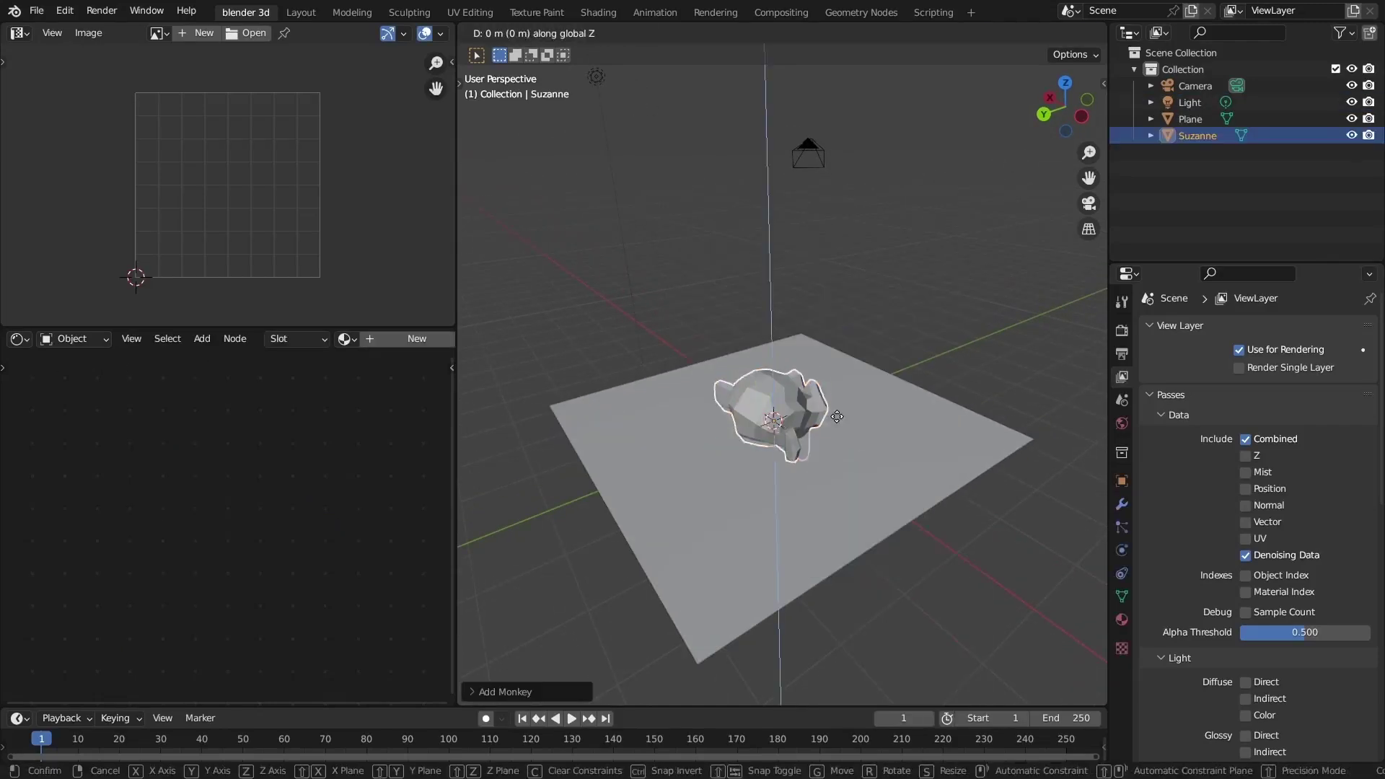
key("Escape")
middle_click_drag(837, 416, 833, 337)
key("alt+g")
key("g")
left_click(779, 344)
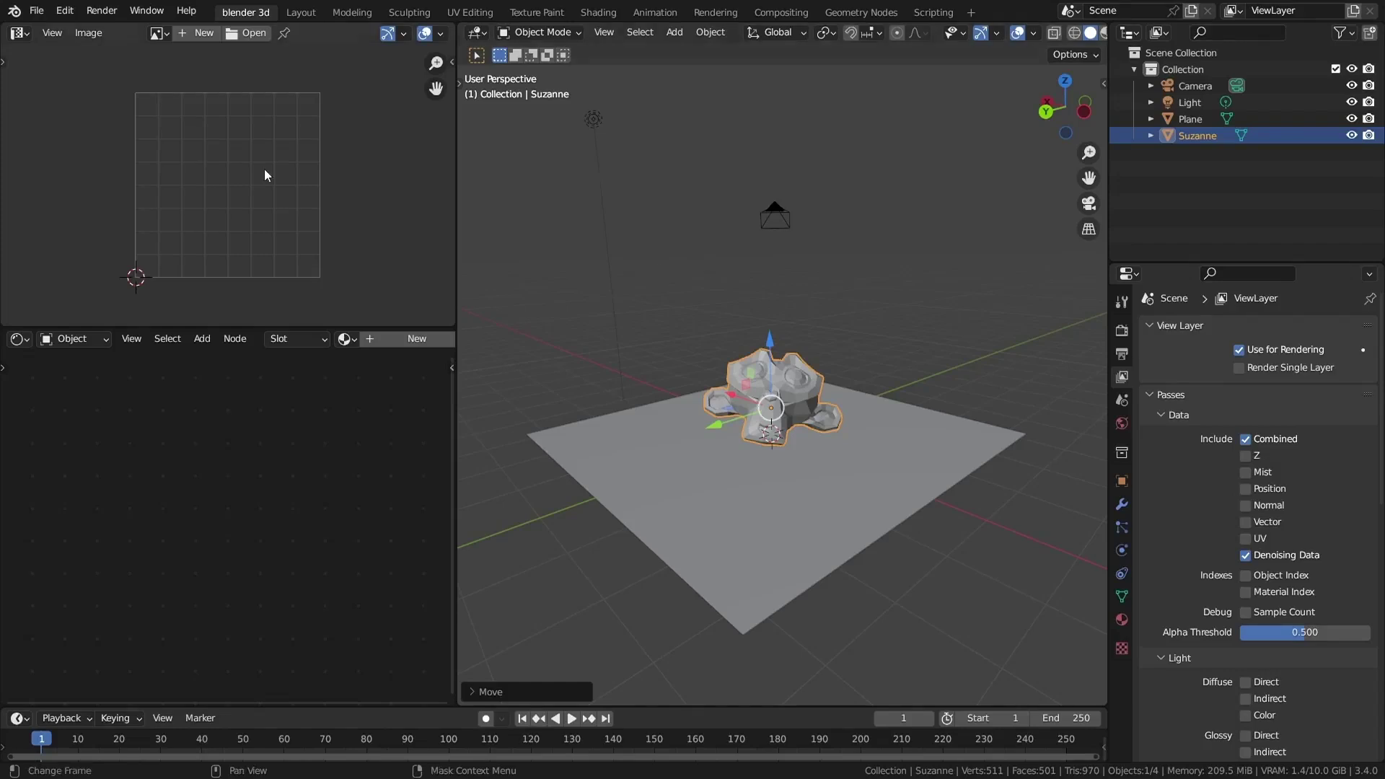
Save the current scene and workspace setup as the default startup file
left_click(39, 10)
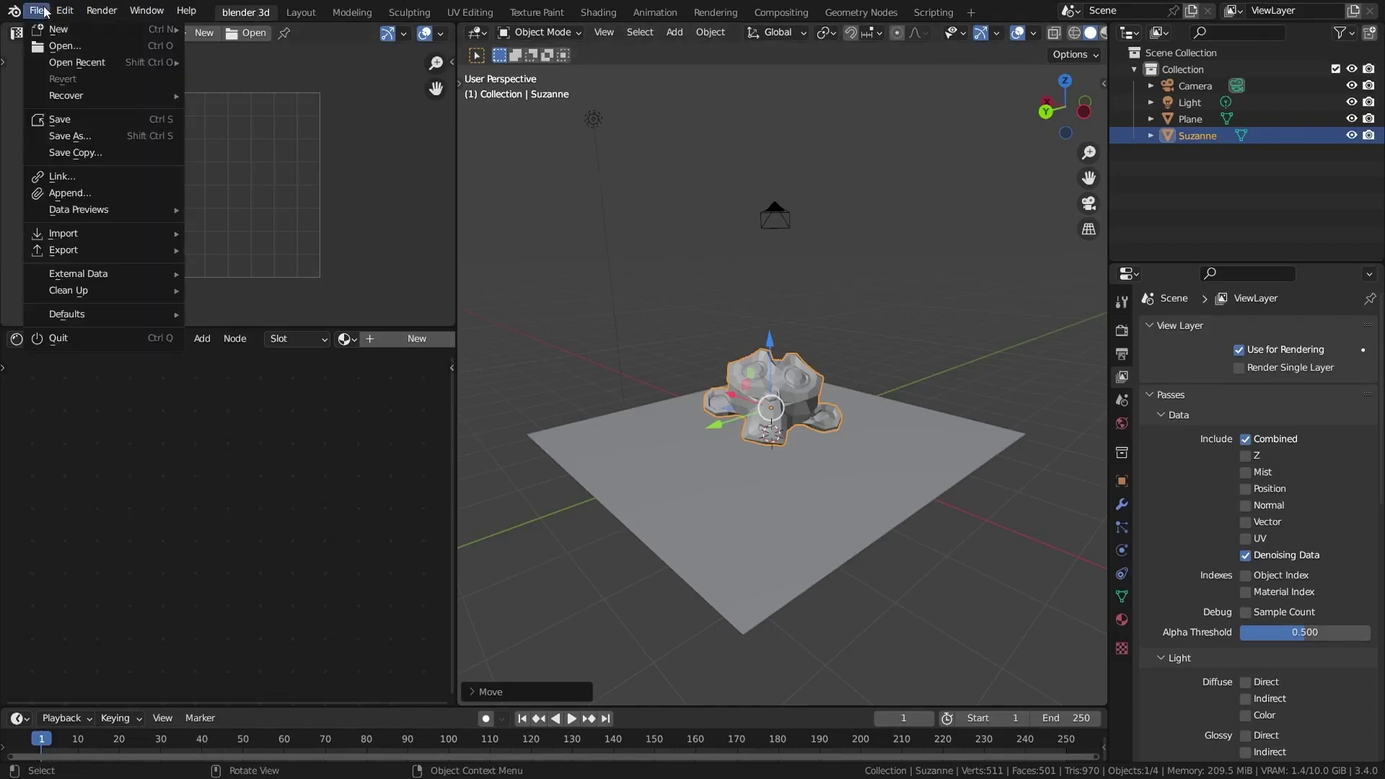
mouse_move(67, 318)
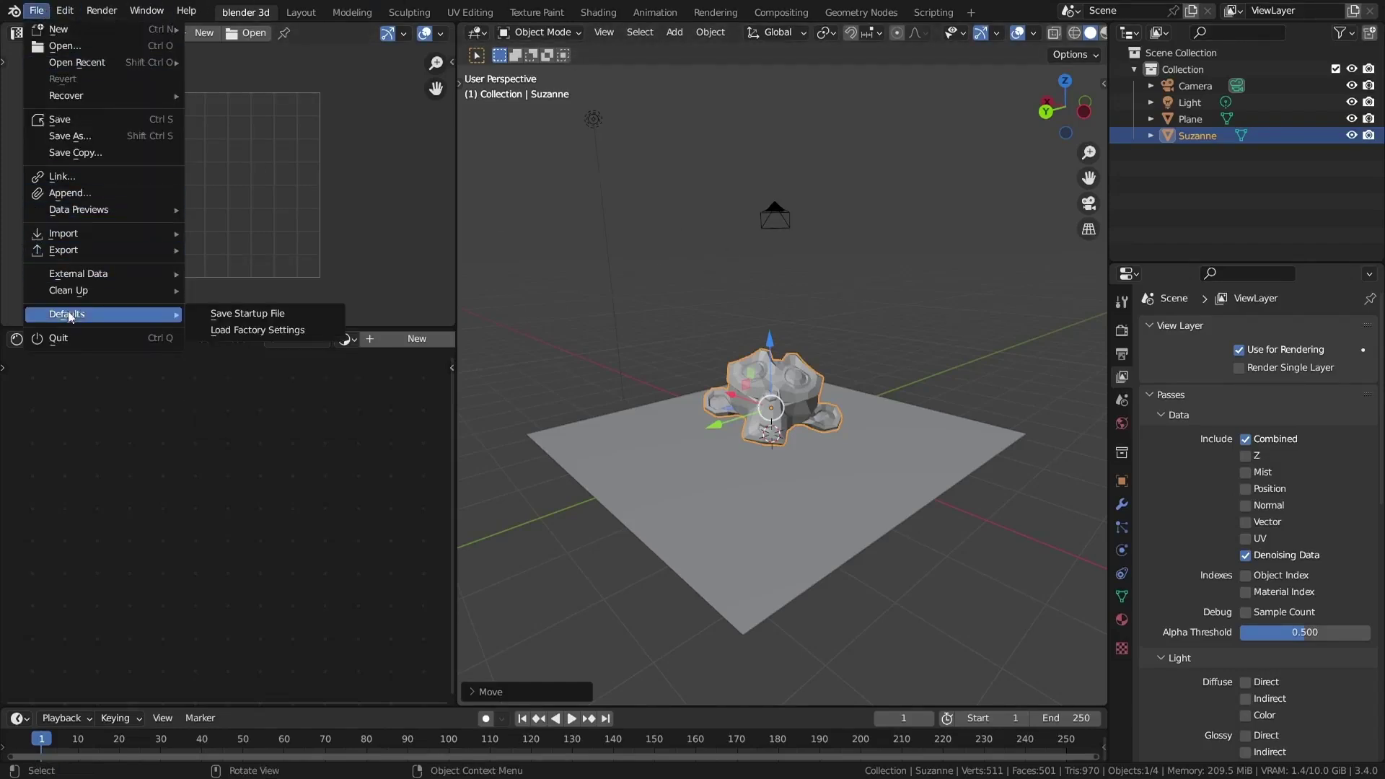
left_click(244, 315)
left_click(243, 324)
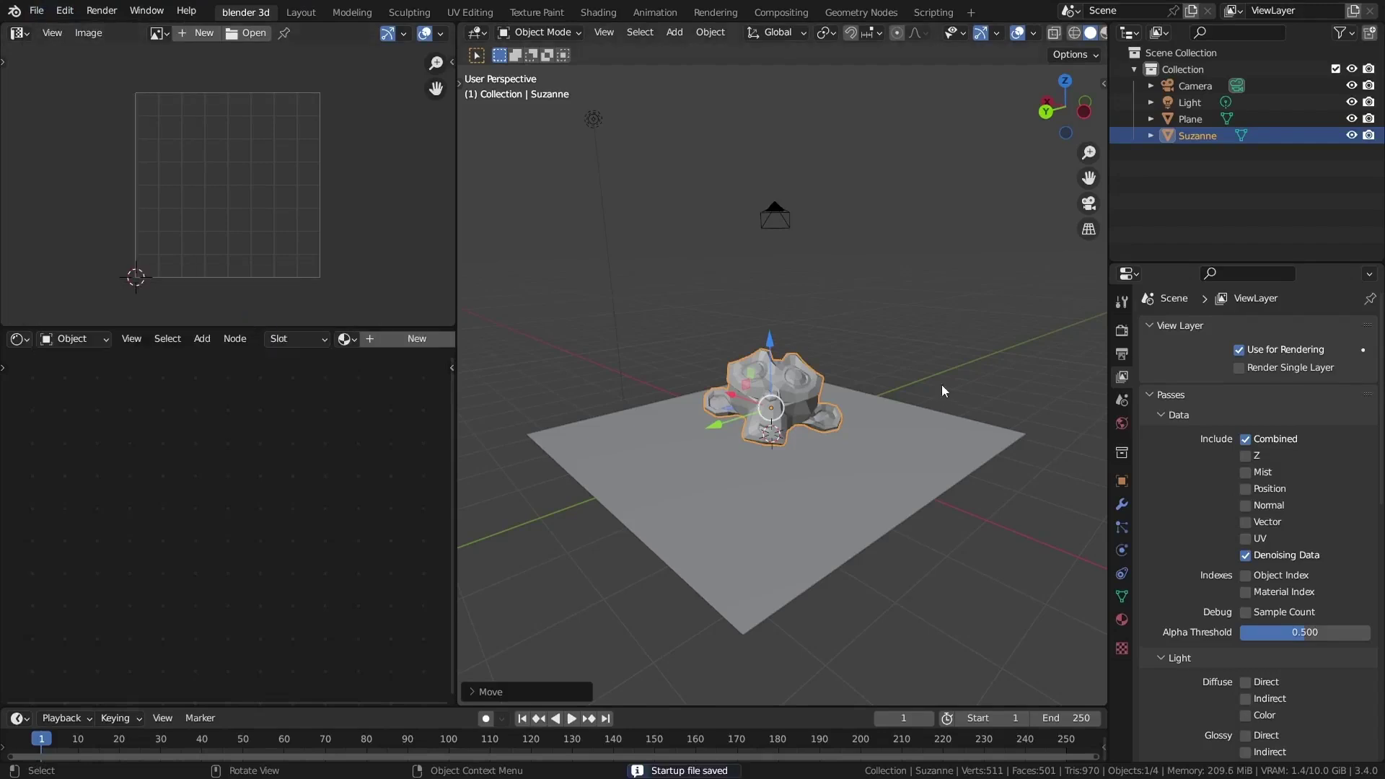
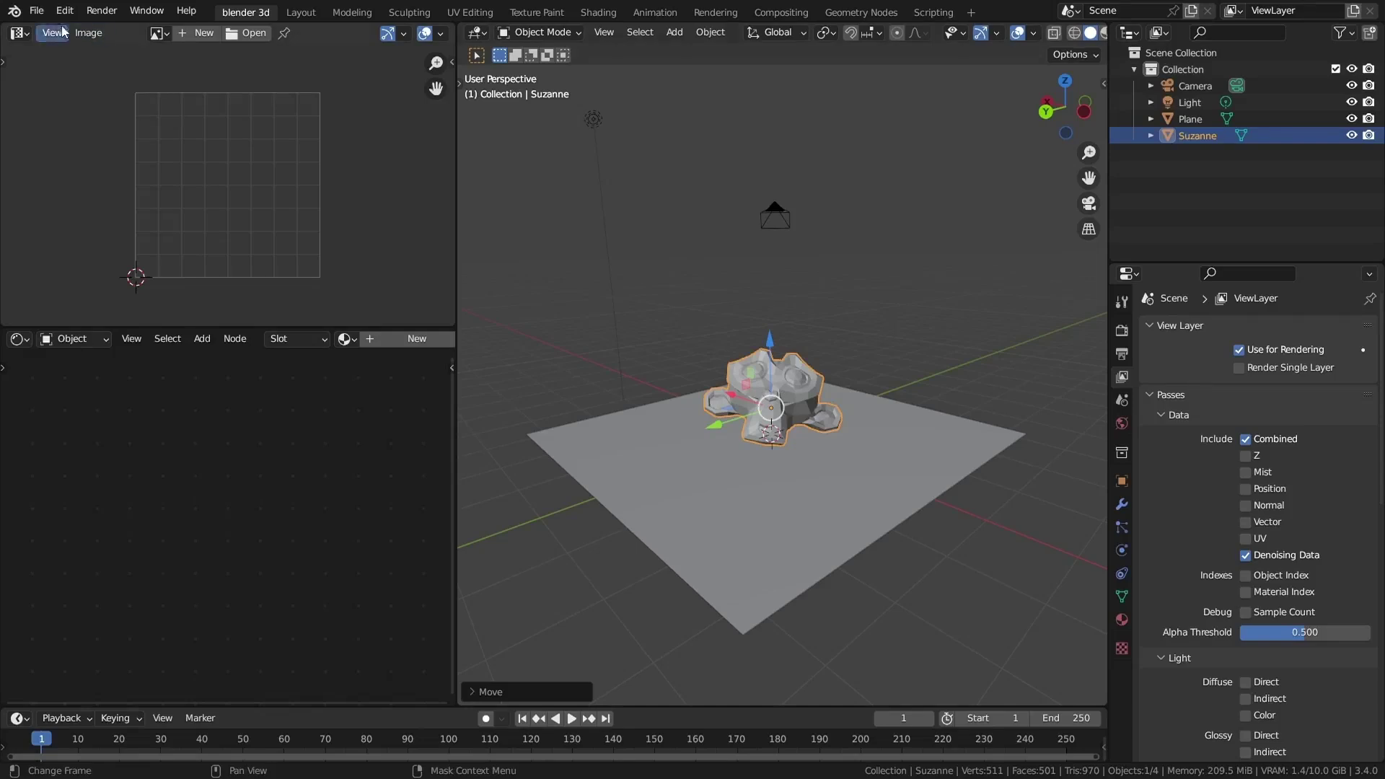
Turn on Automatically Pack Resources for the file's external data
left_click(36, 12)
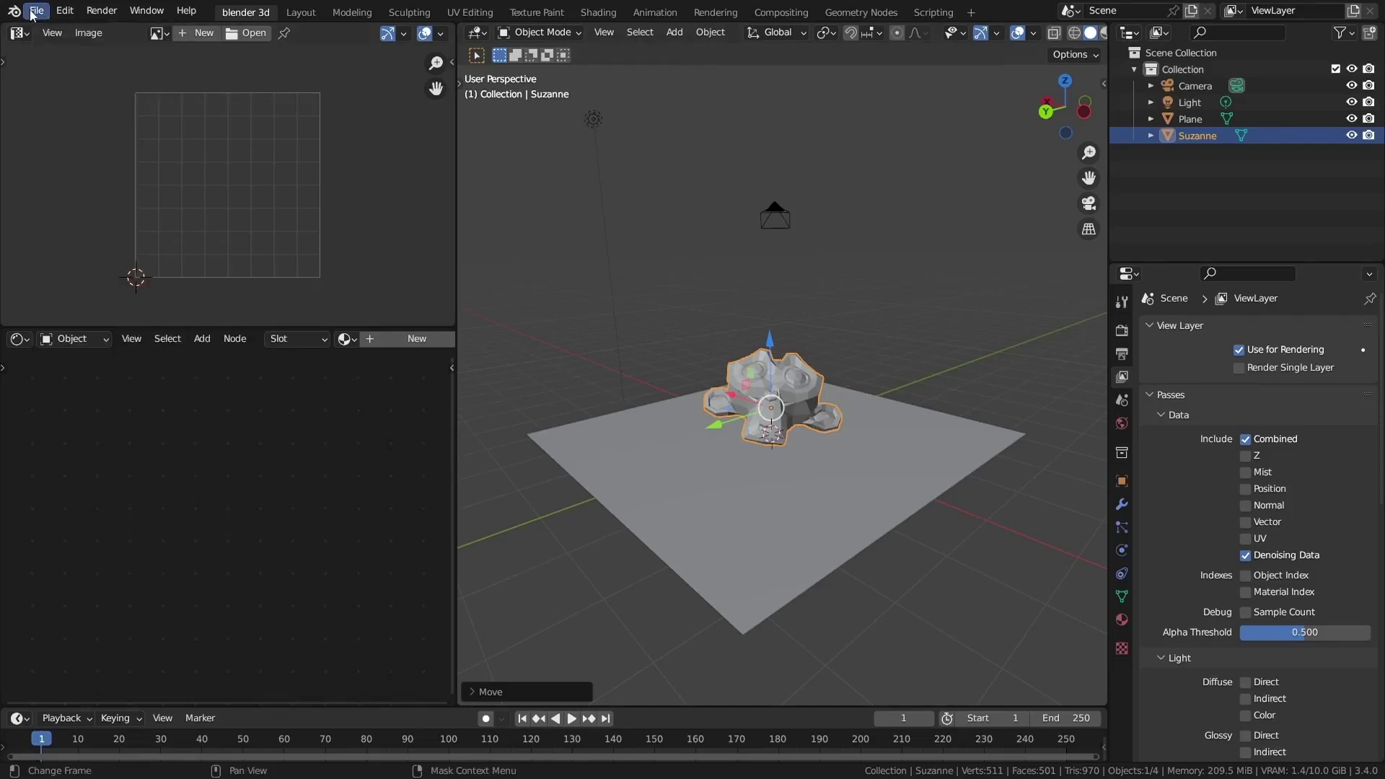
left_click(36, 11)
mouse_move(108, 274)
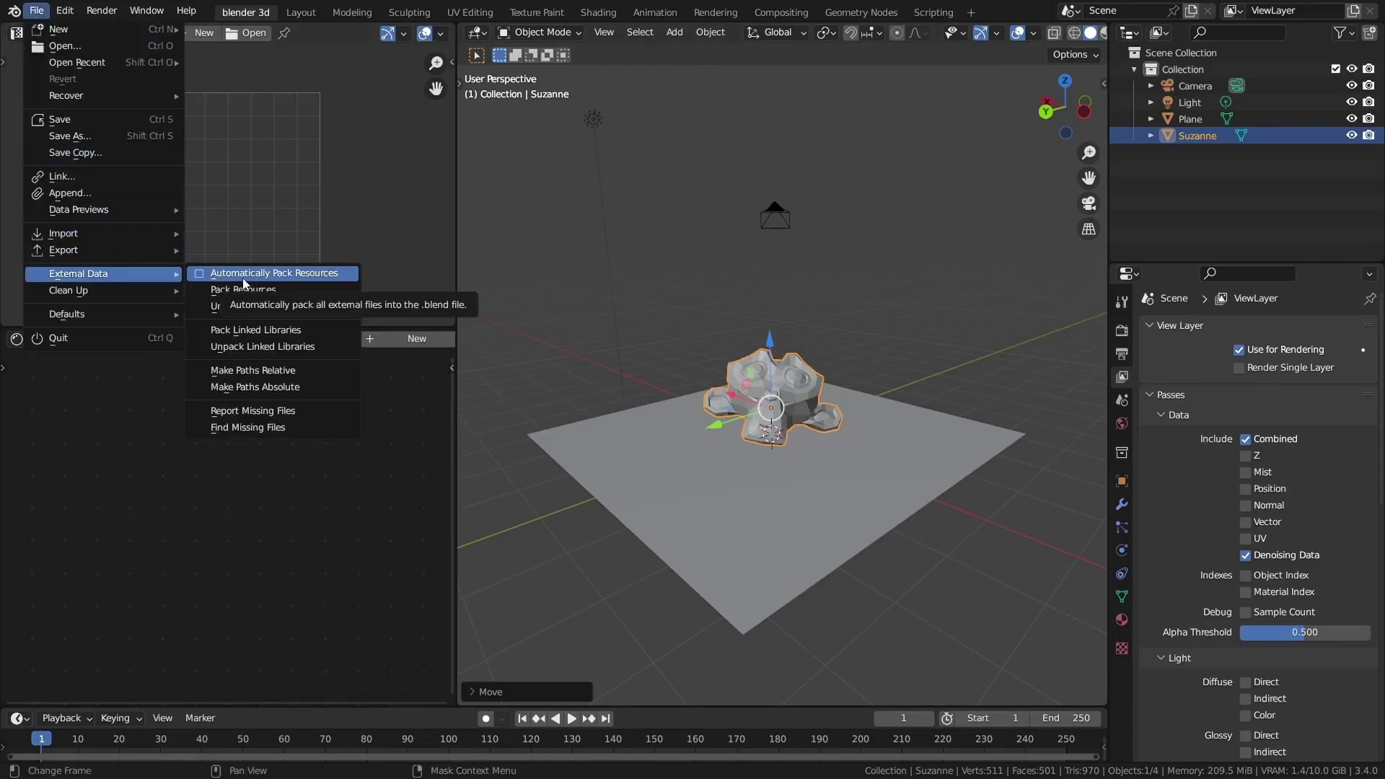
left_click(220, 278)
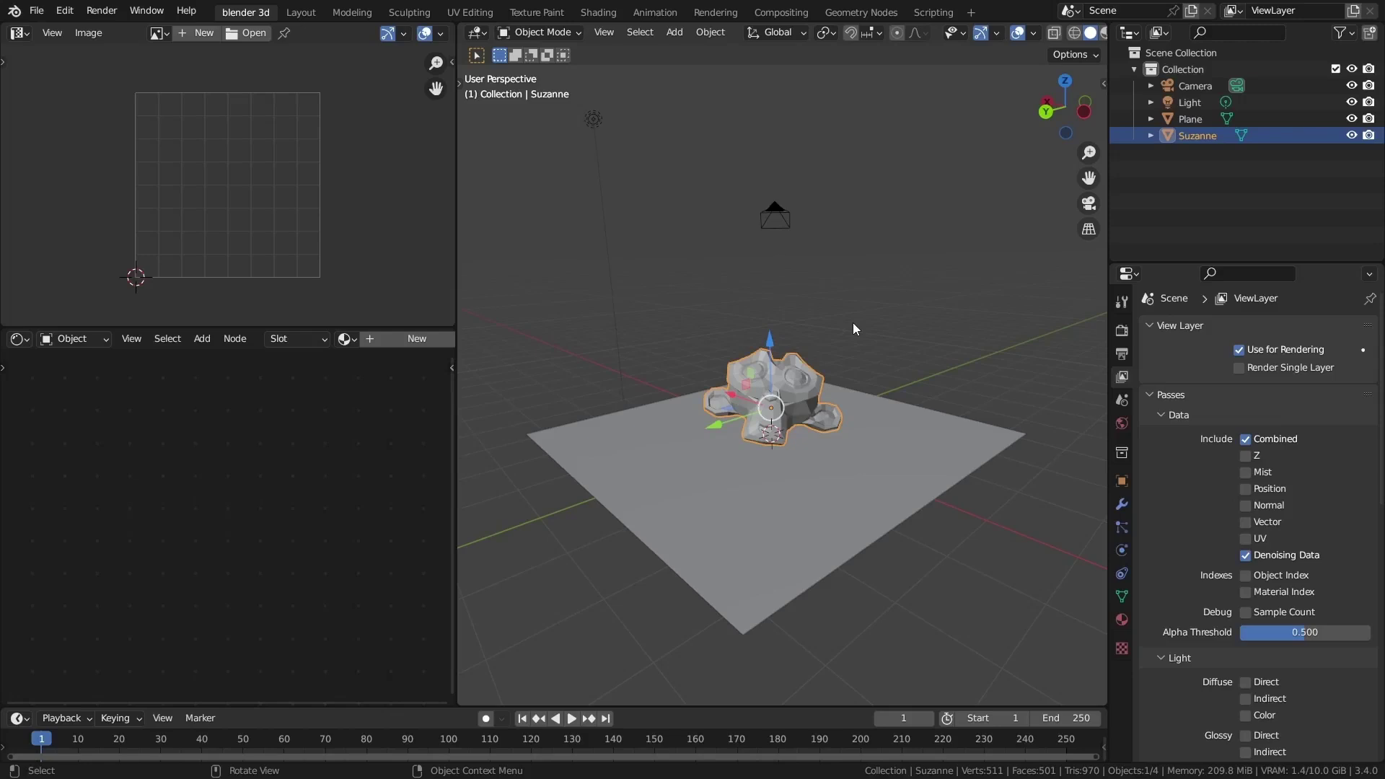
Turn Automatically Pack Resources back off for the external data
left_click(36, 11)
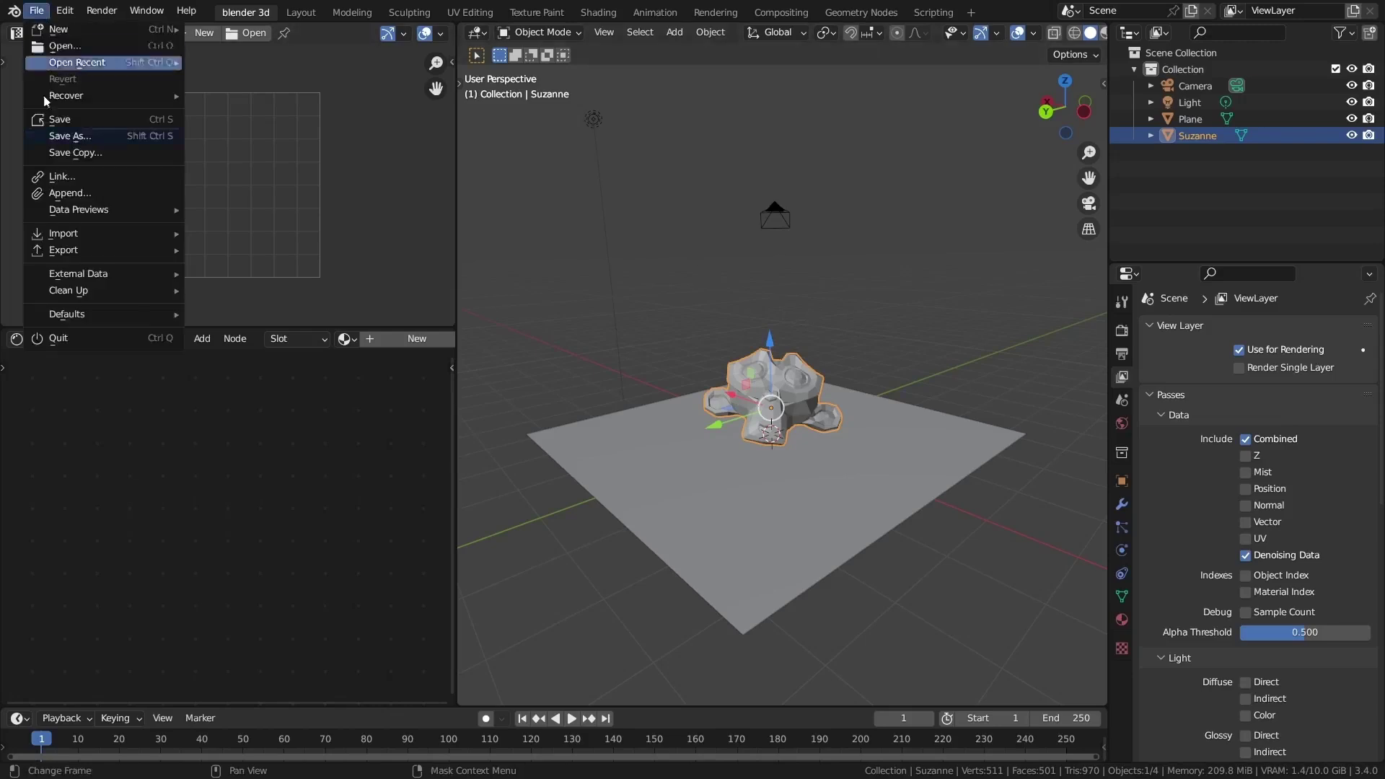
mouse_move(101, 274)
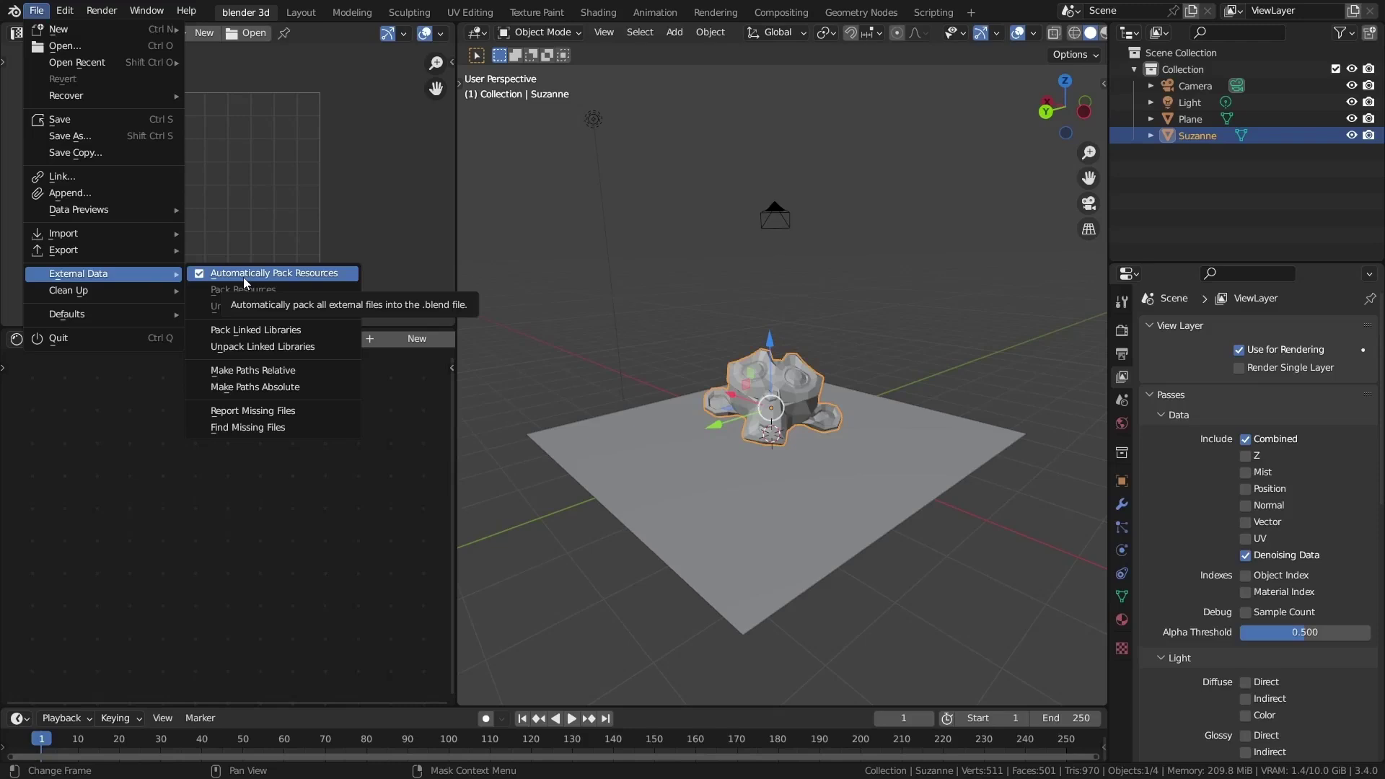
left_click(243, 274)
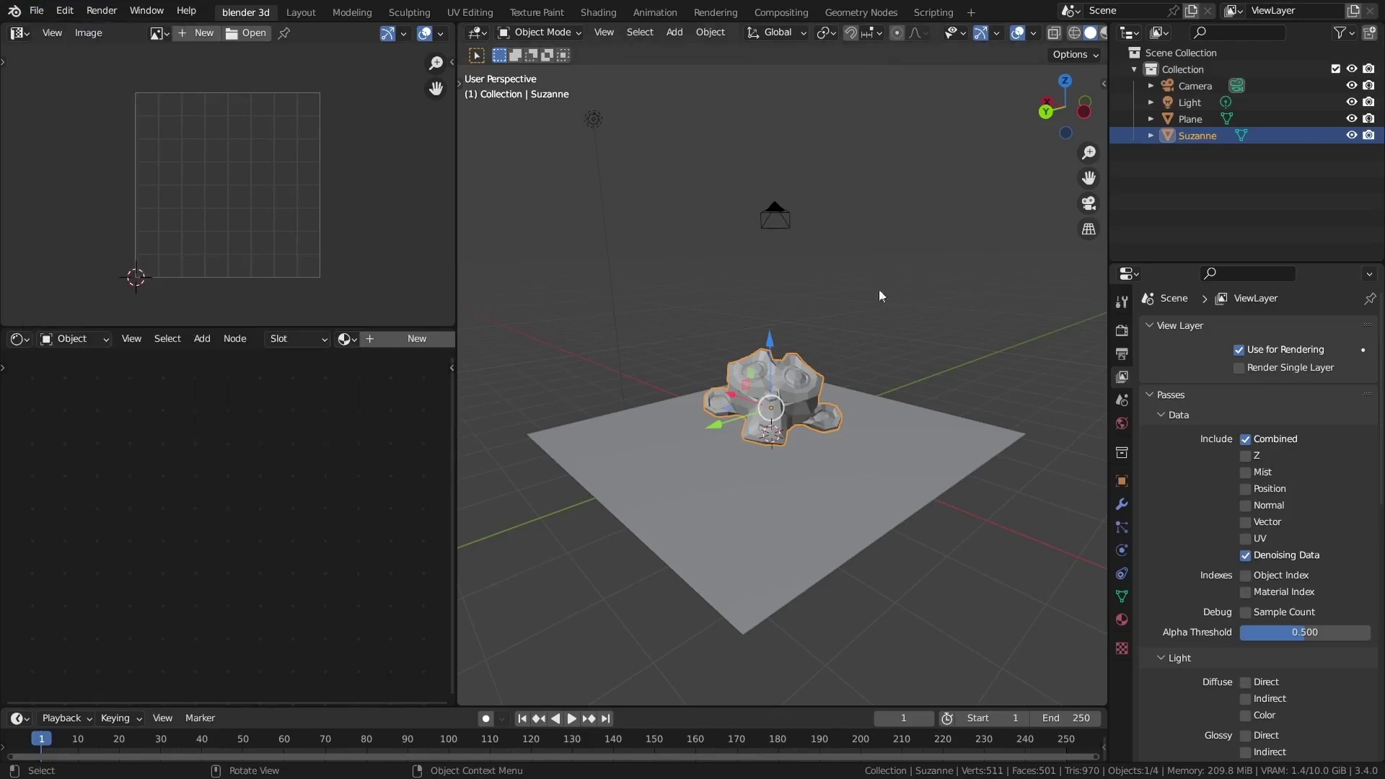